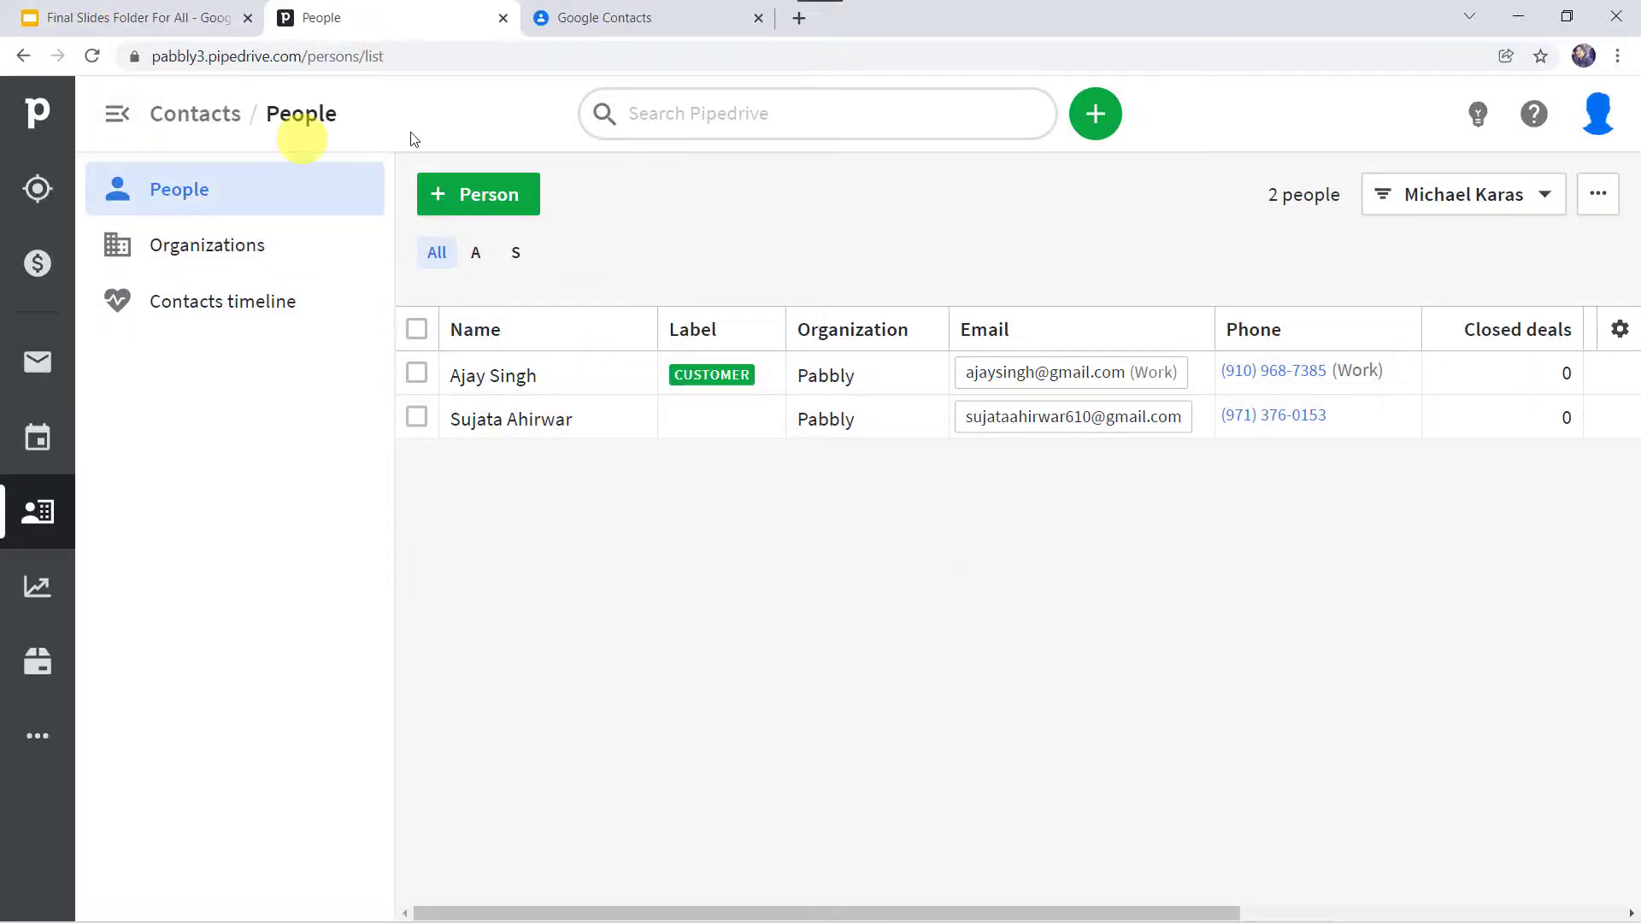
Step: Compare Pipedrive's two people with the Google Contacts list, then open the Add person form
{"action": "left_click", "coordinate": [612, 9]}
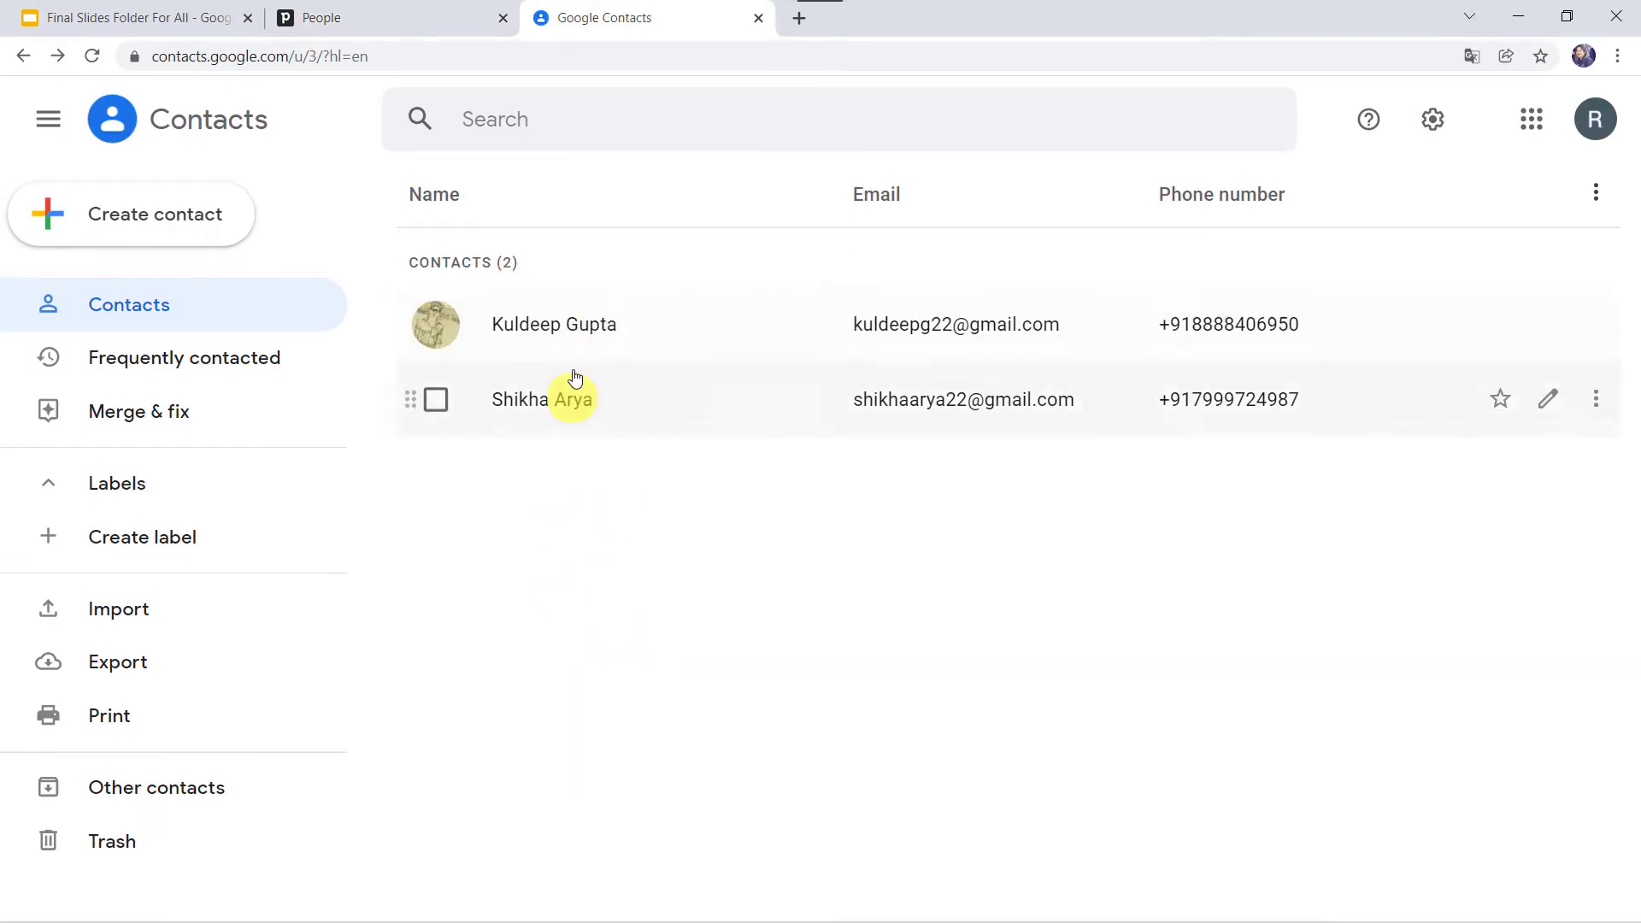
{"action": "left_click", "coordinate": [370, 12]}
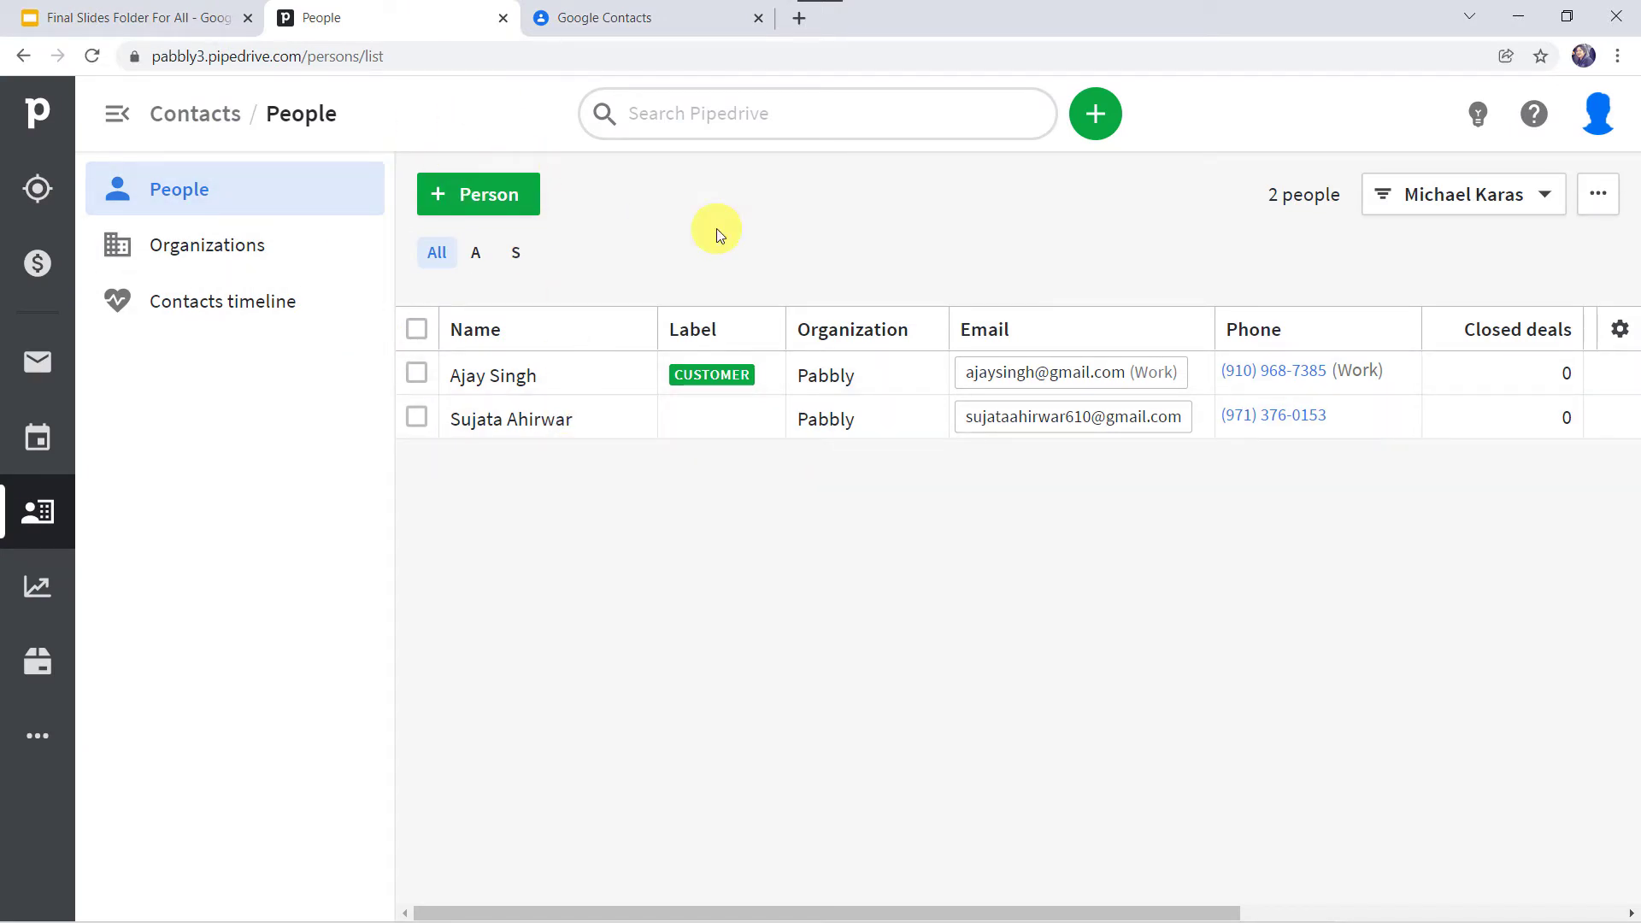
{"action": "left_click", "coordinate": [633, 19]}
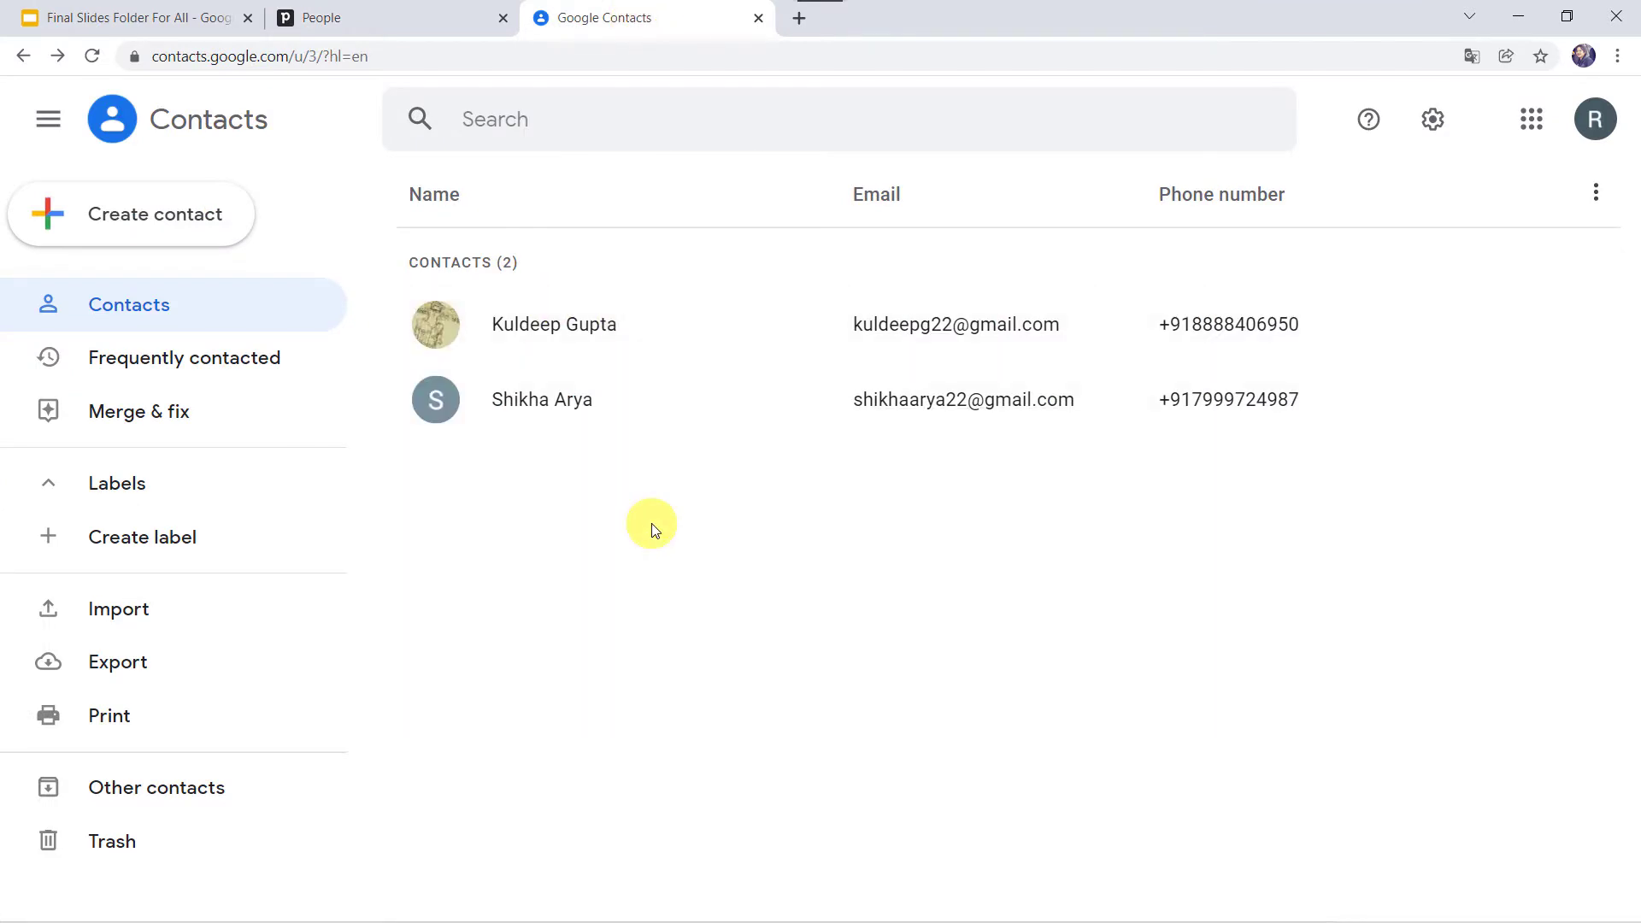
{"action": "left_click", "coordinate": [376, 15]}
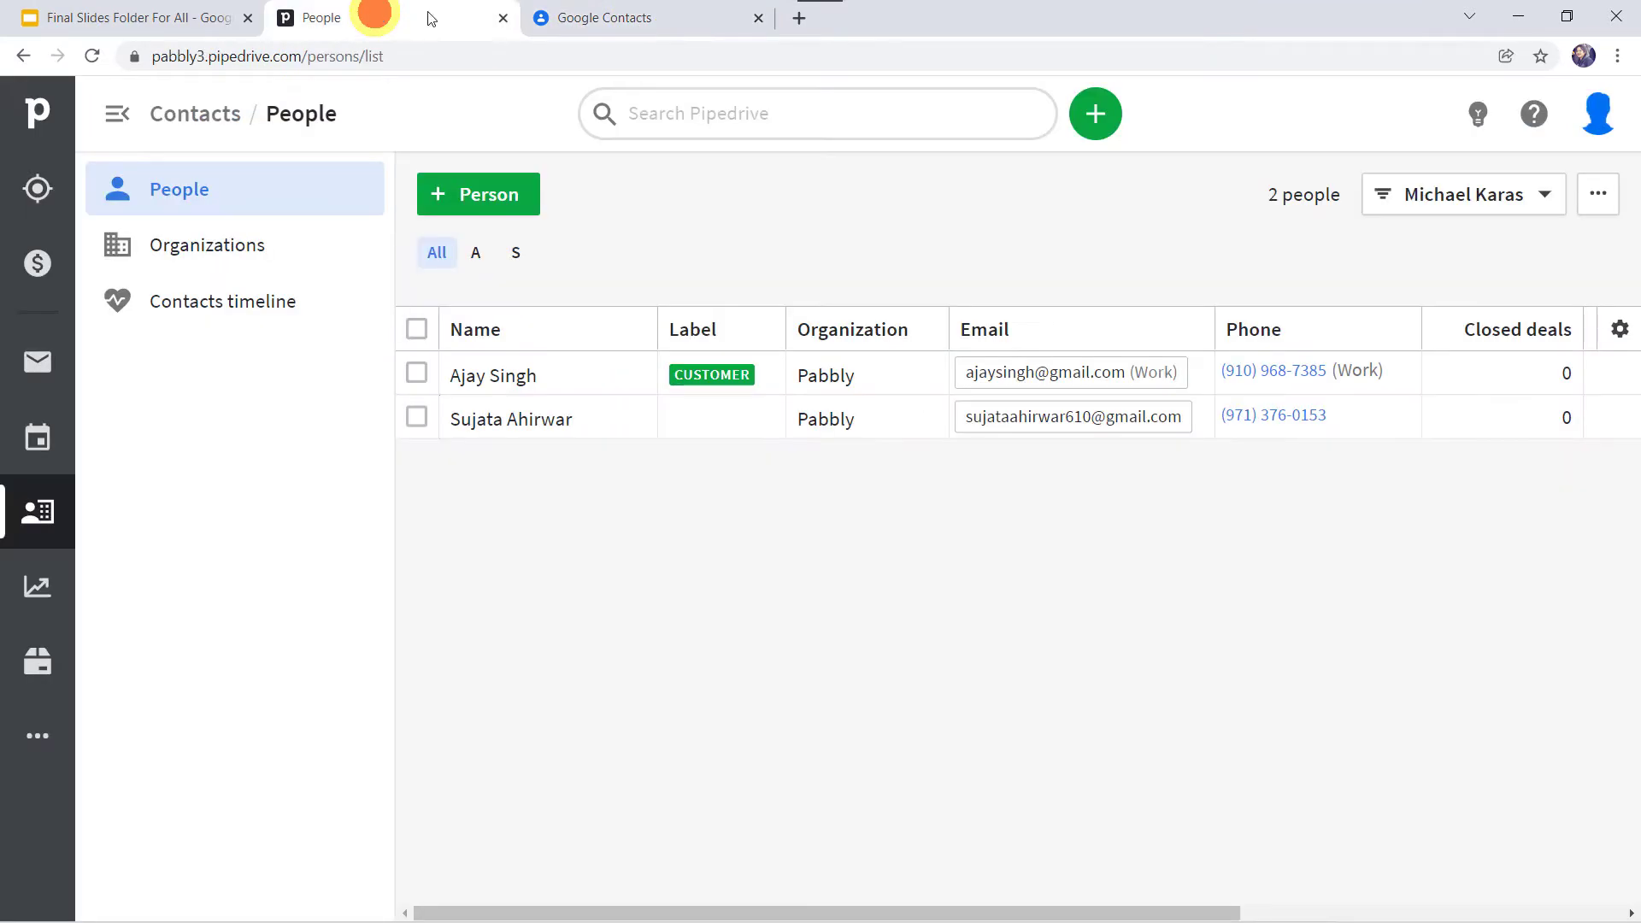
{"action": "left_click", "coordinate": [498, 218]}
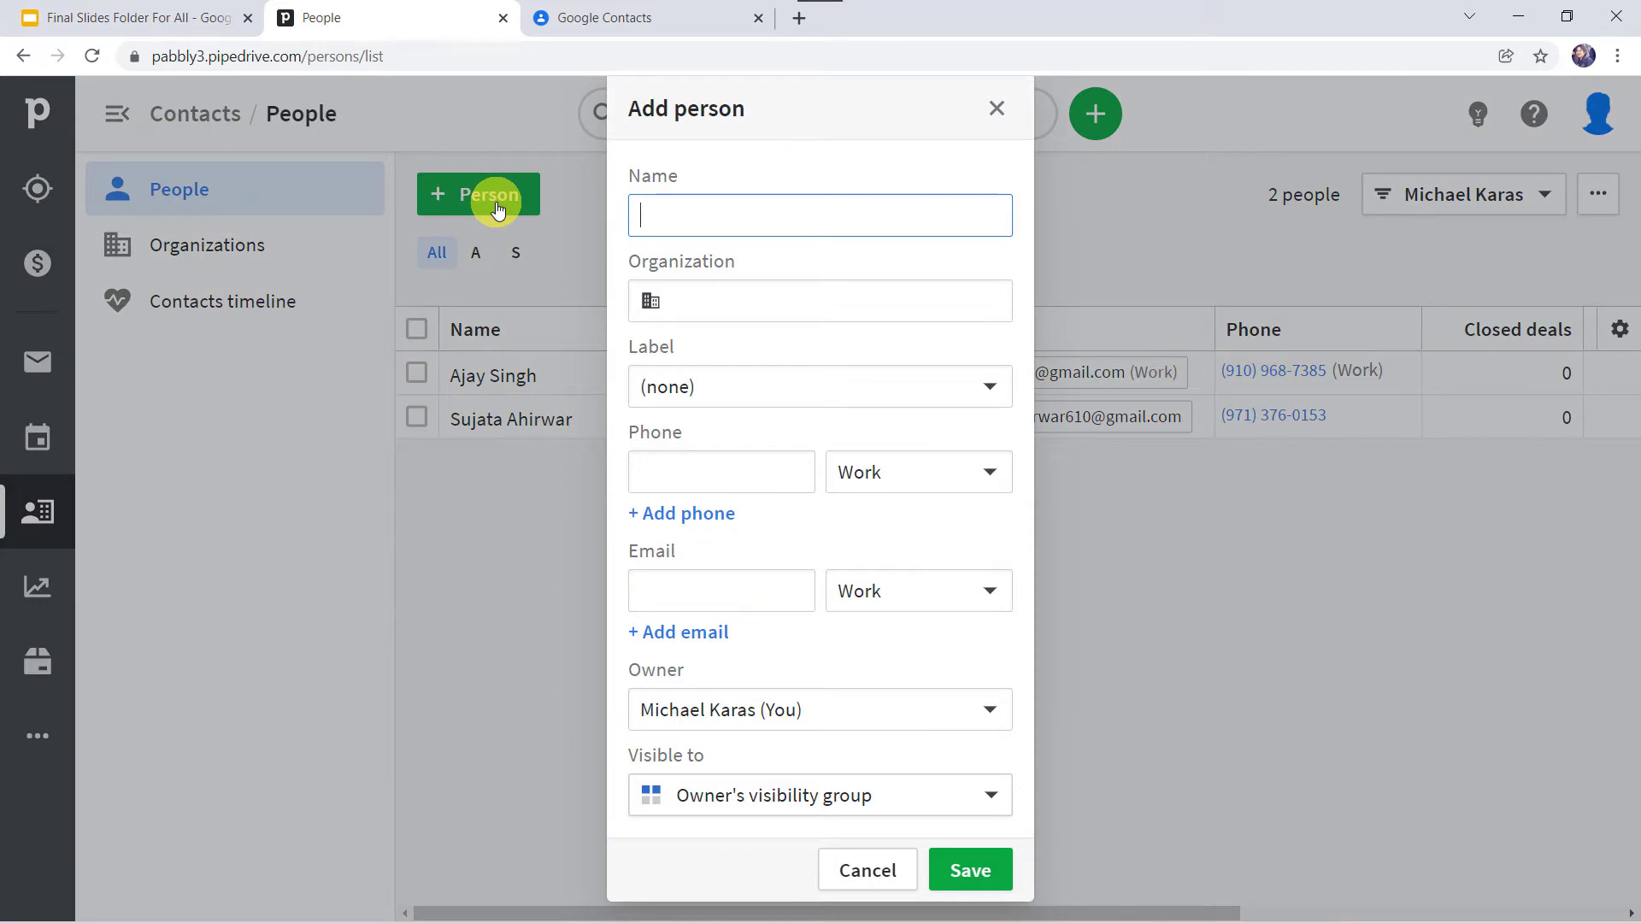
Step: Save a new person with full name, Magnet Brains organization, phone, email and Entire company visibility
{"action": "type", "text": "Adam "}
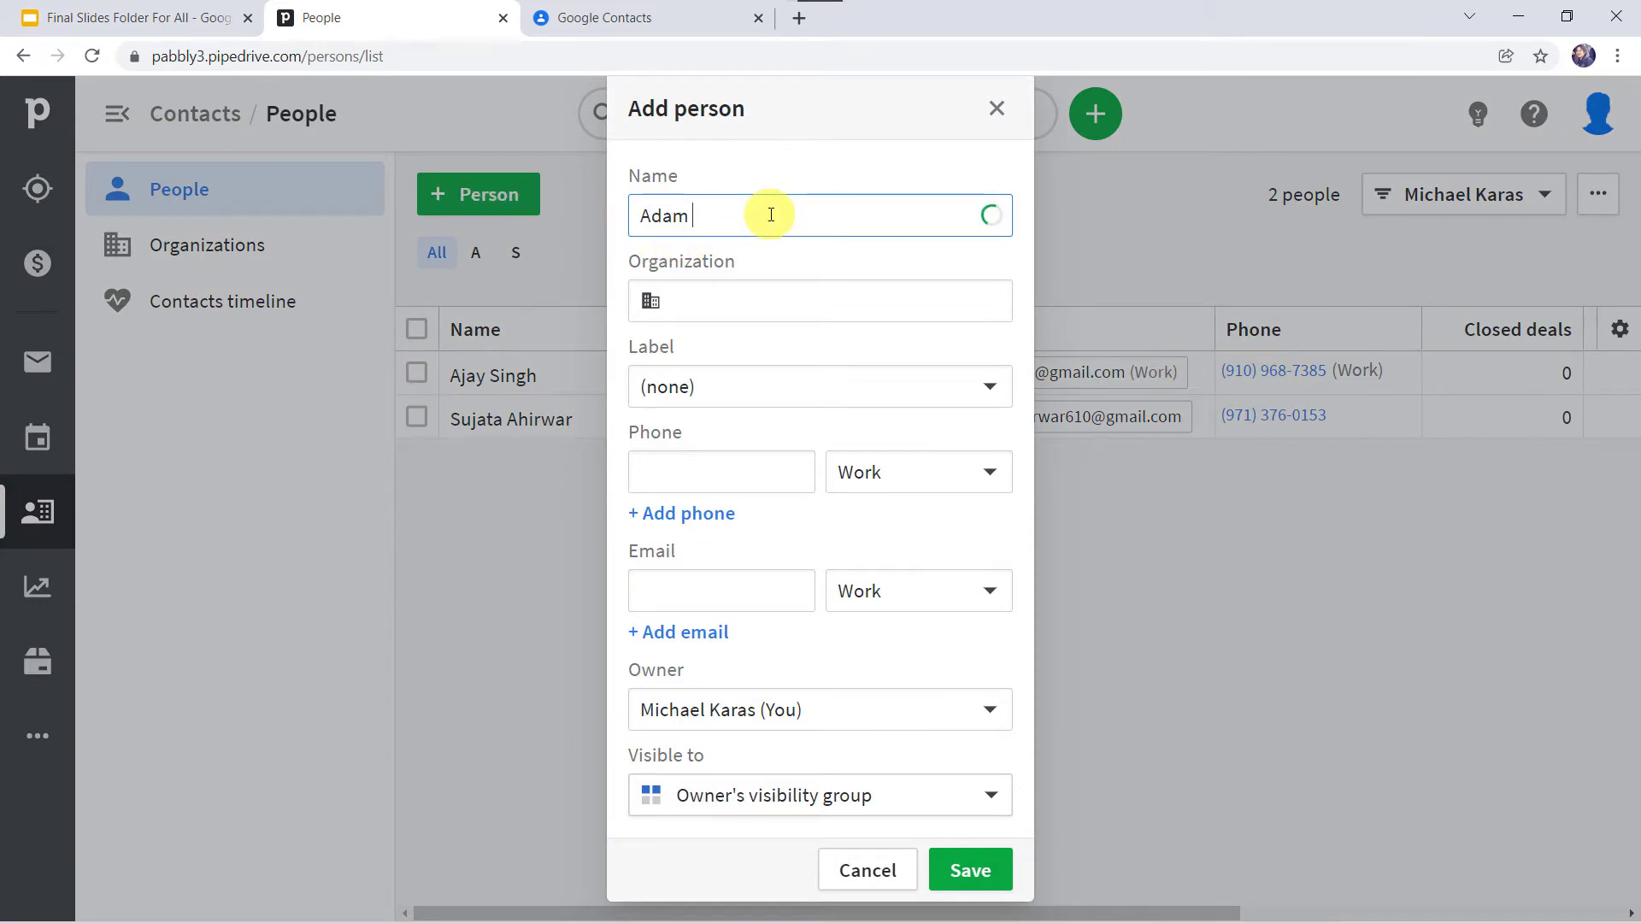
{"action": "type", "text": "Smith"}
{"action": "key", "text": "Tab"}
{"action": "type", "text": "Magn"}
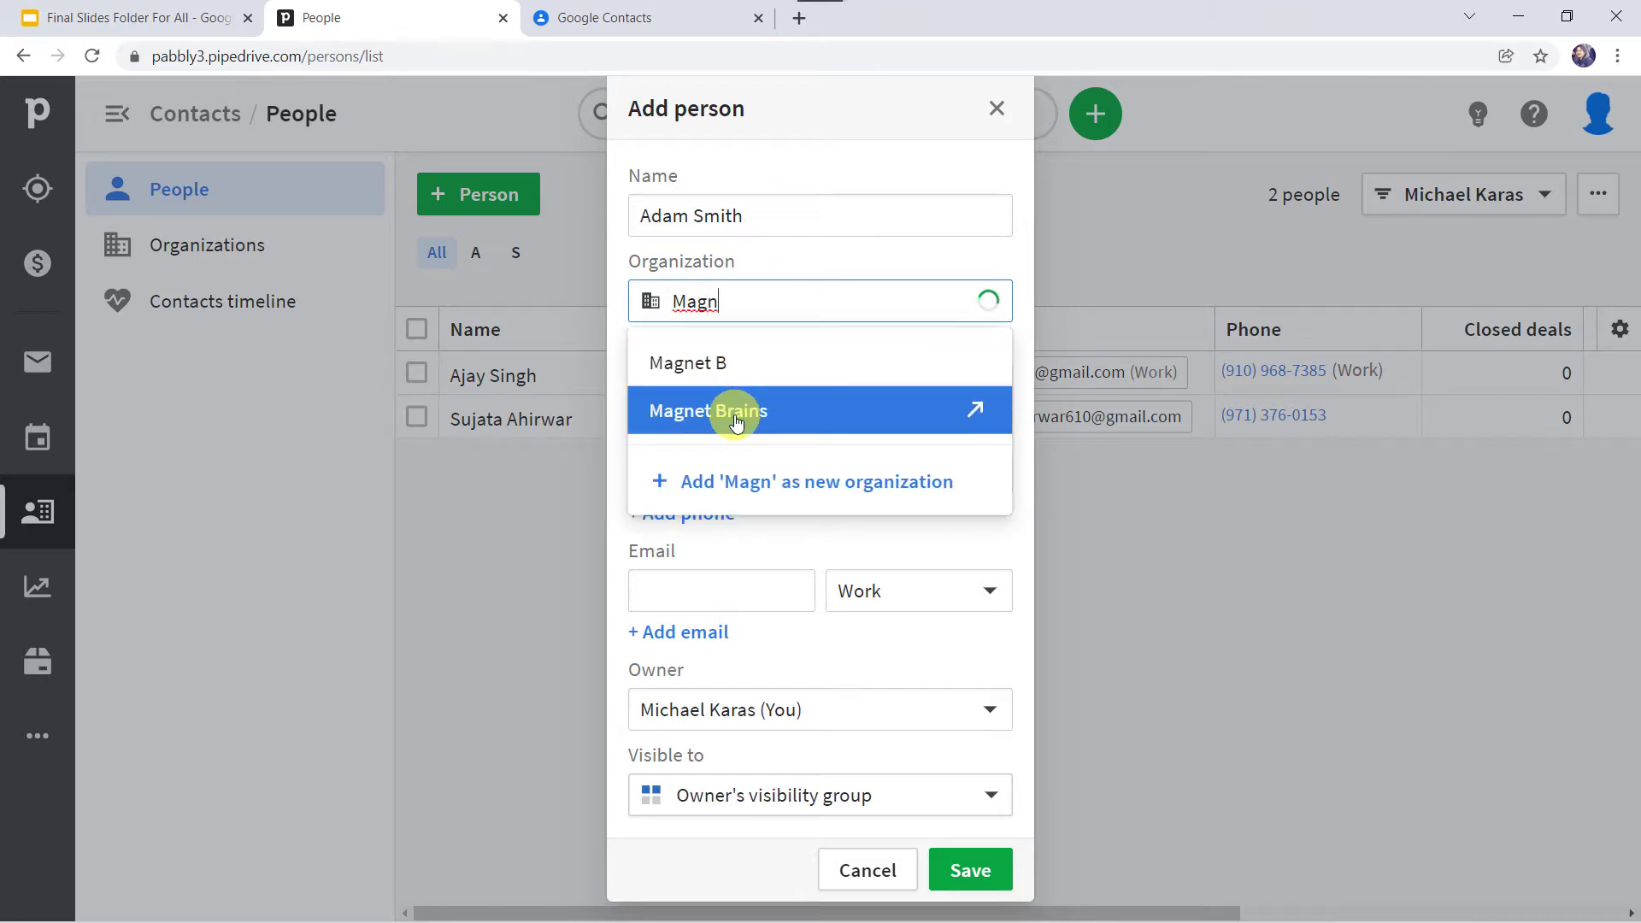
{"action": "left_click", "coordinate": [728, 411]}
{"action": "left_click", "coordinate": [677, 472]}
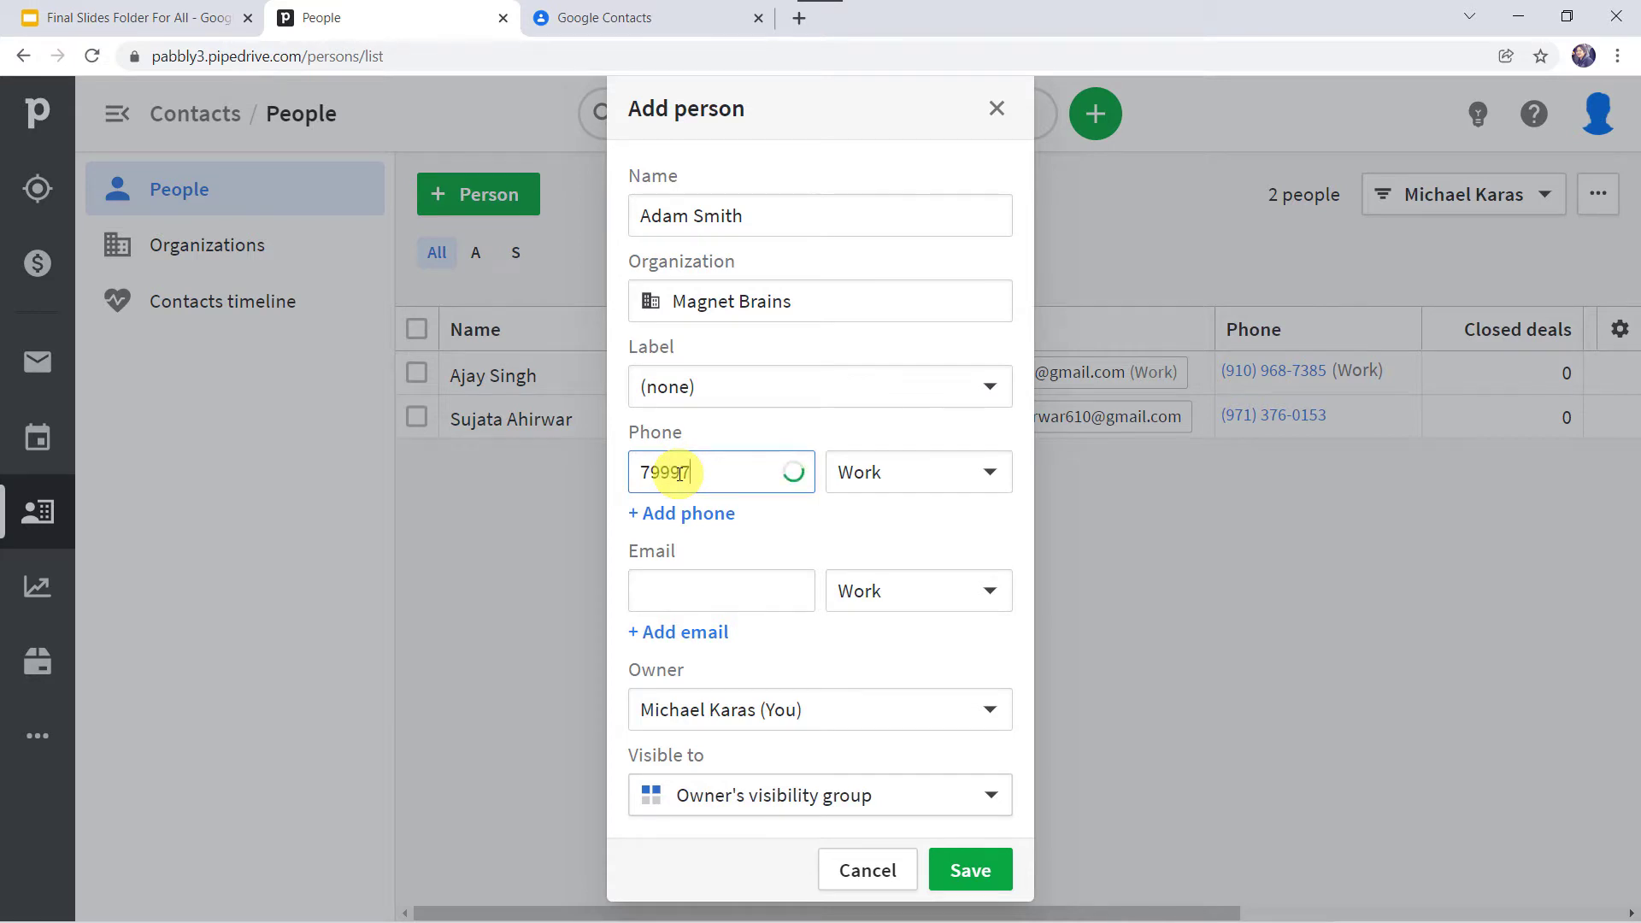
{"action": "left_click", "coordinate": [654, 591]}
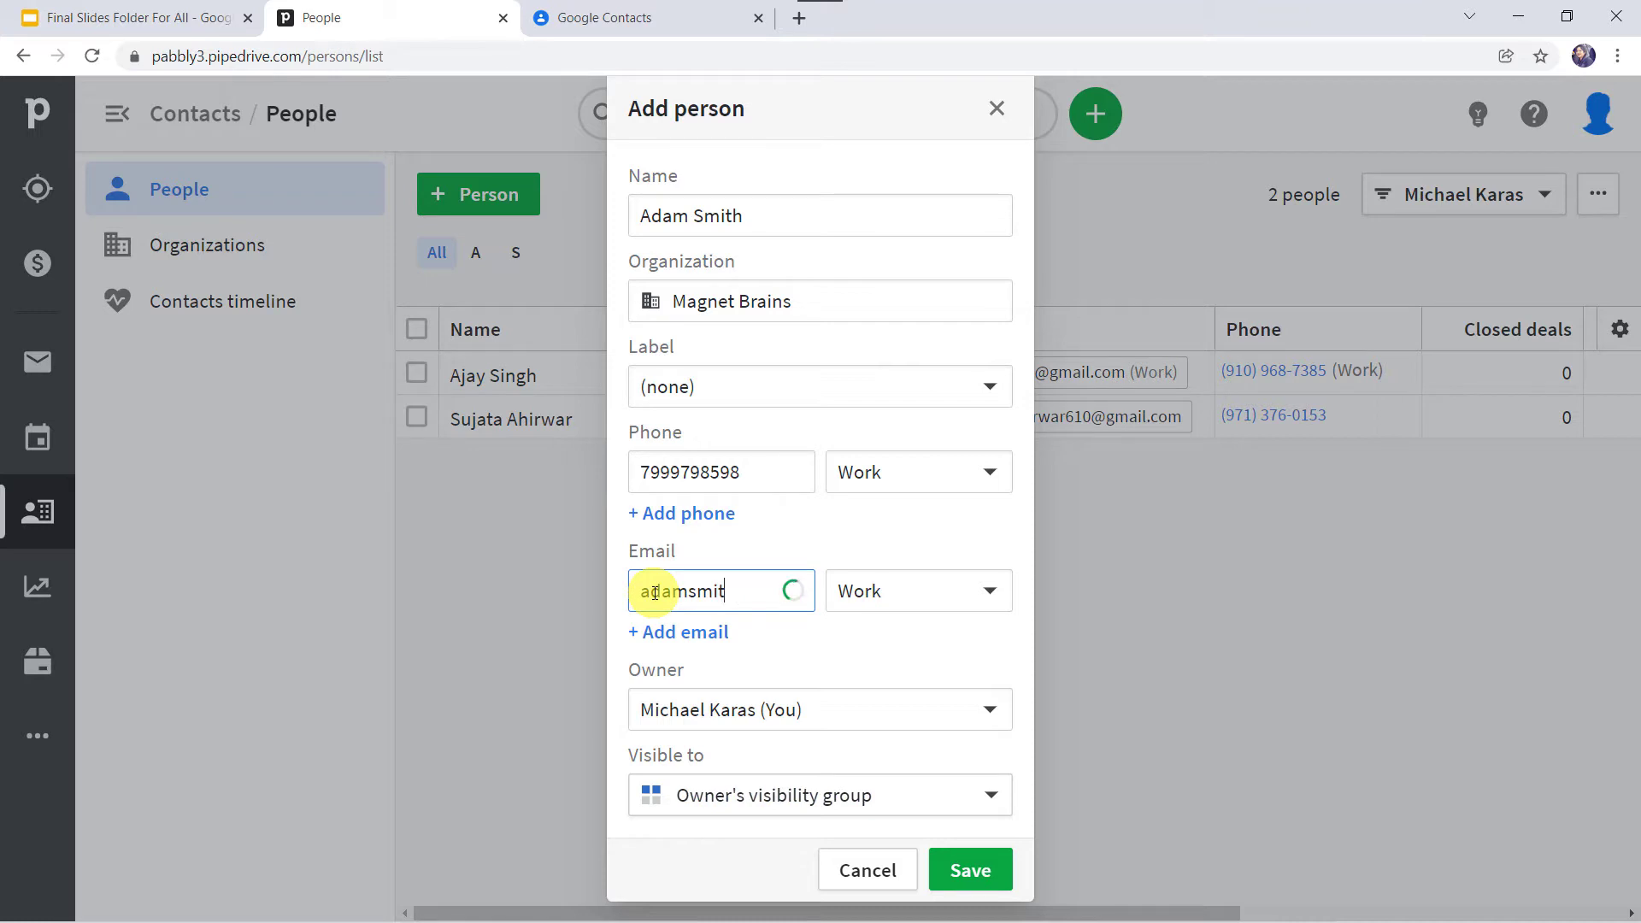
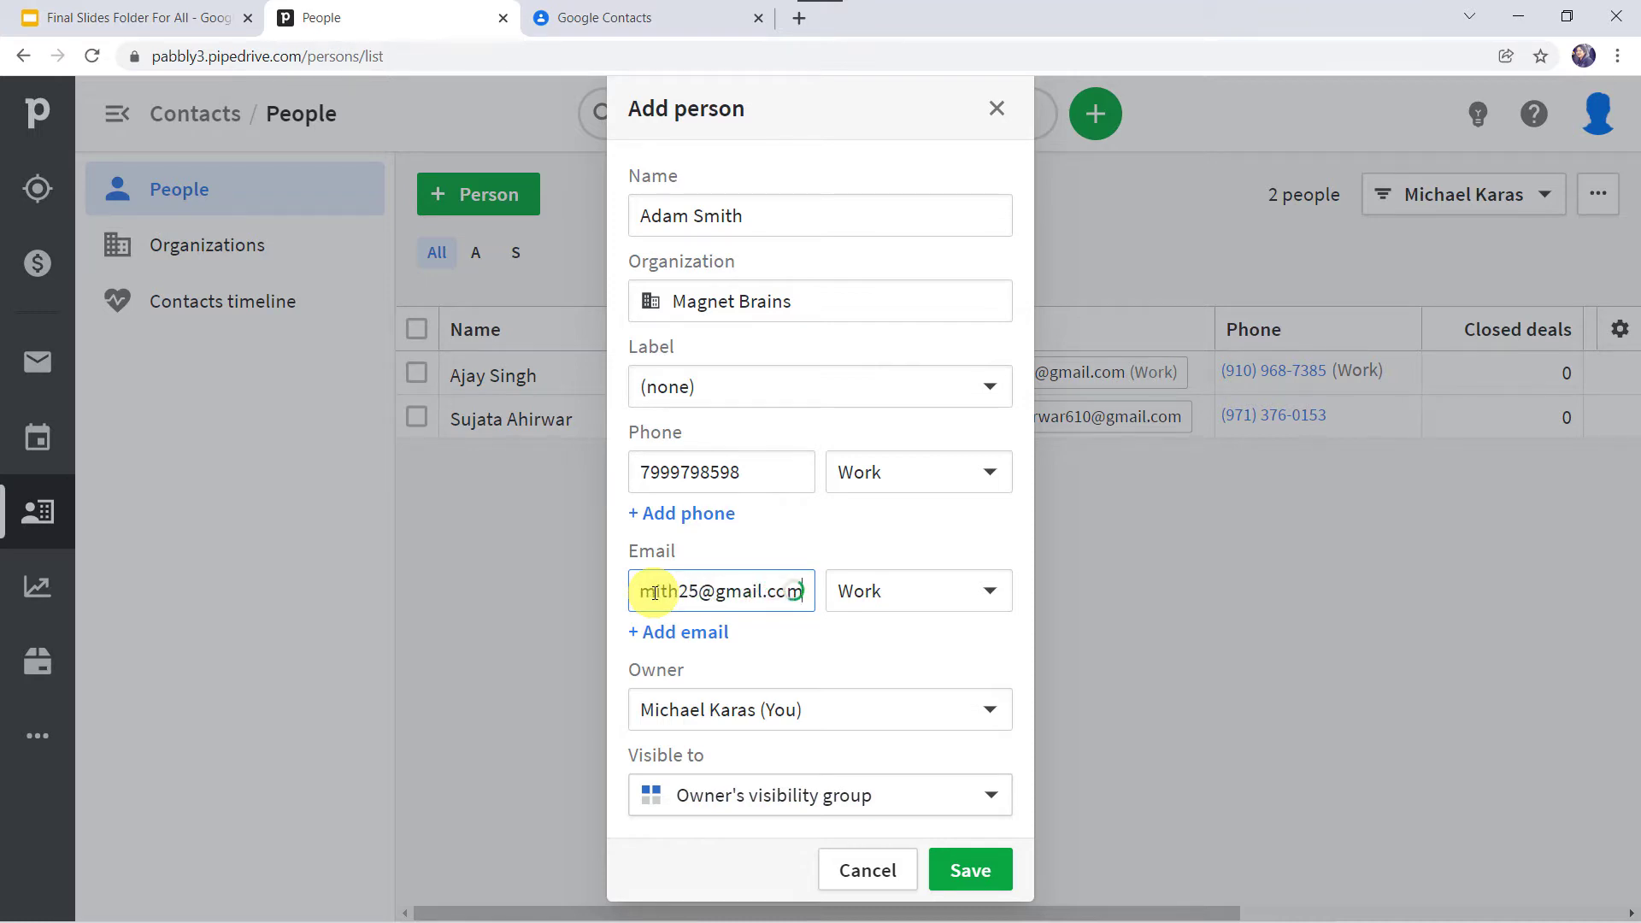
{"action": "left_click", "coordinate": [823, 799]}
{"action": "left_click", "coordinate": [808, 718]}
{"action": "left_click", "coordinate": [959, 871]}
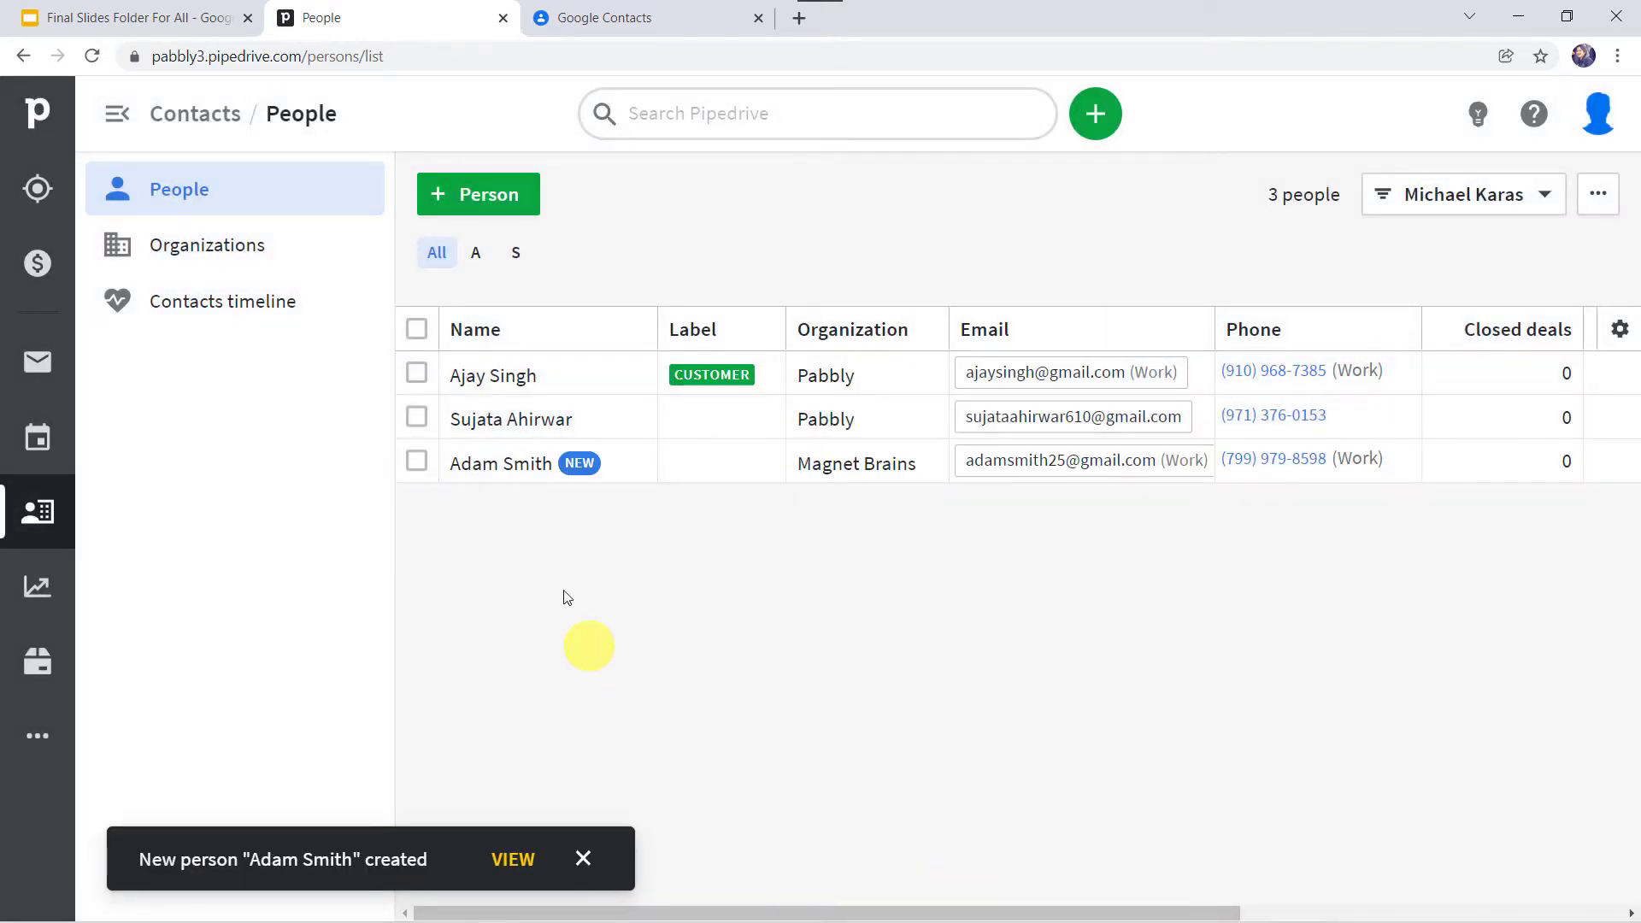
Step: Reload Google Contacts and compare against Pipedrive's People list to check the new contact
{"action": "mouse_move", "coordinate": [478, 463]}
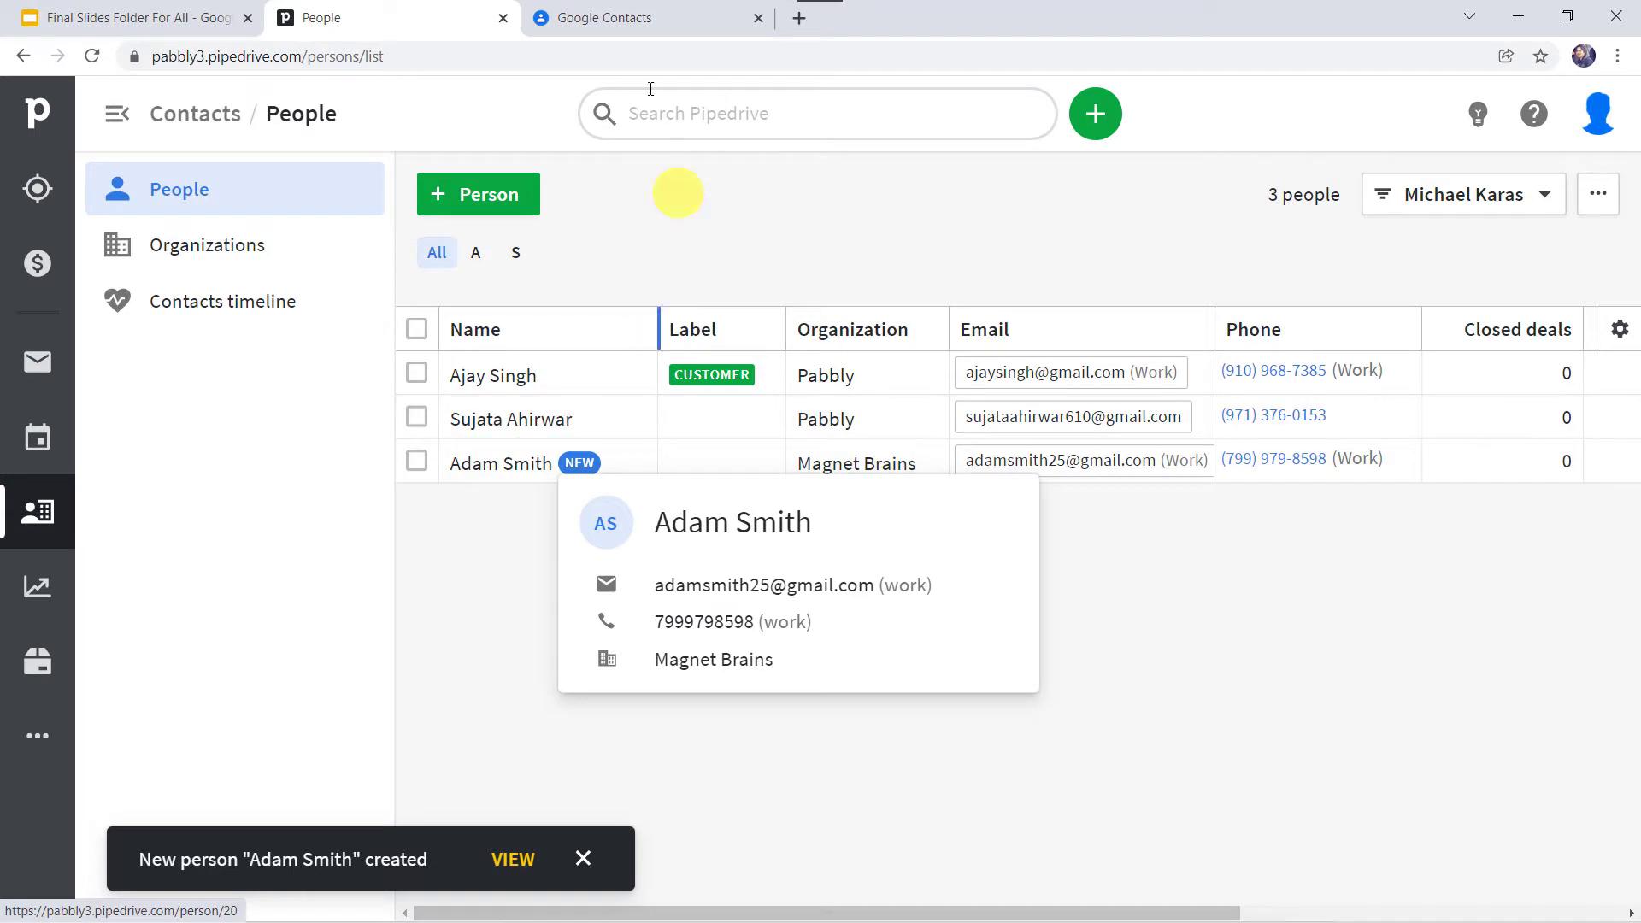
{"action": "left_click", "coordinate": [649, 17]}
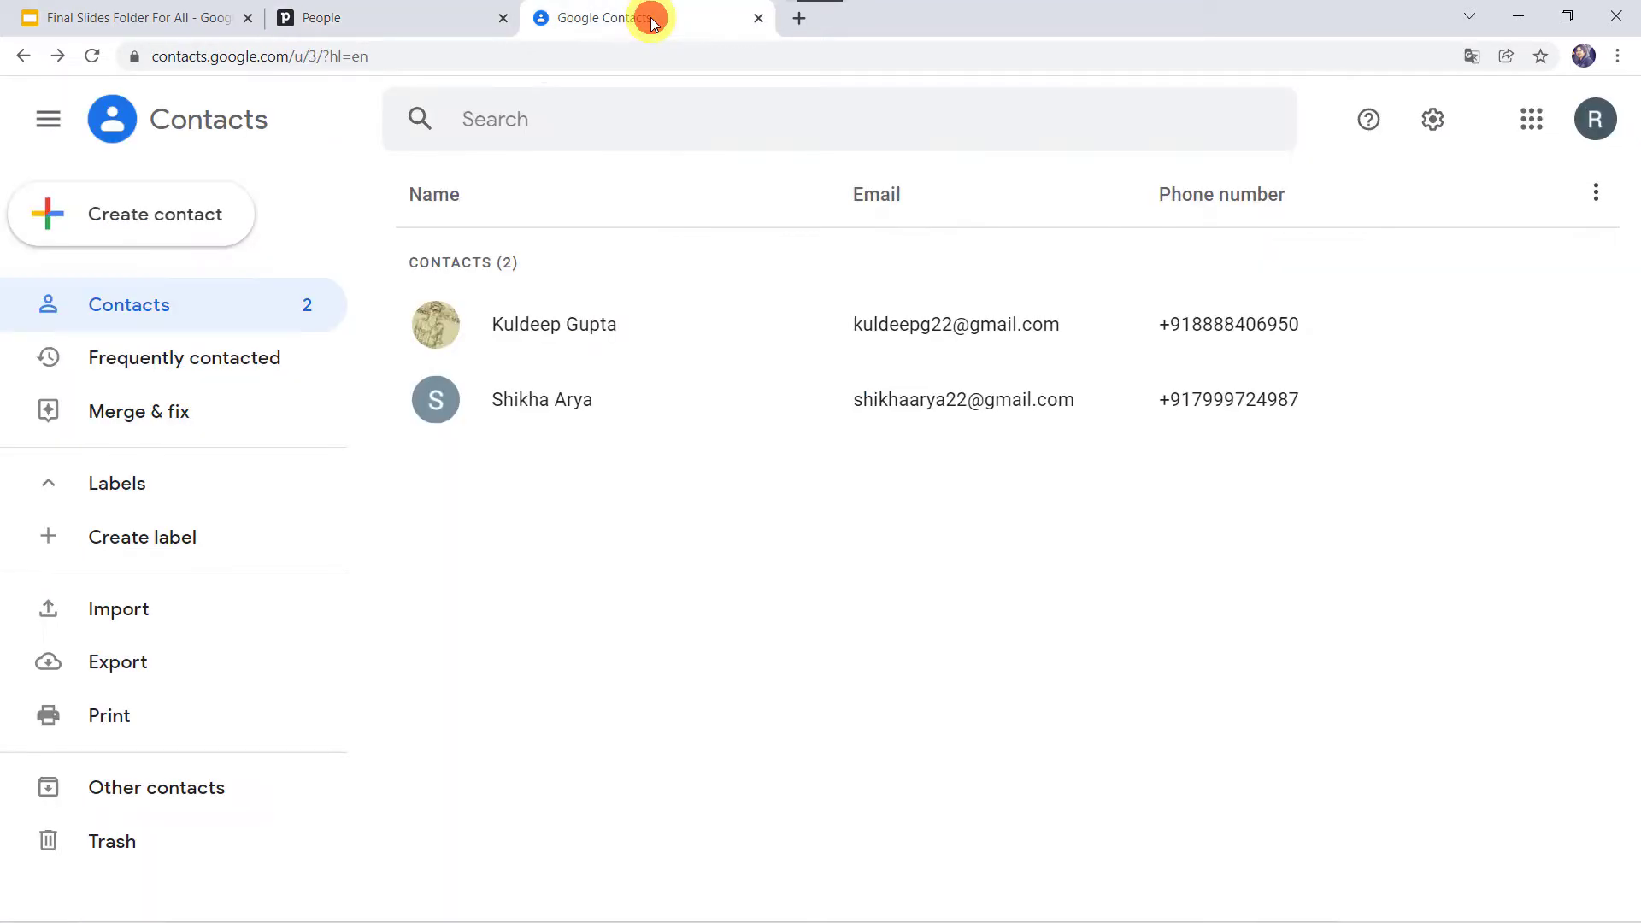
{"action": "left_click", "coordinate": [93, 57]}
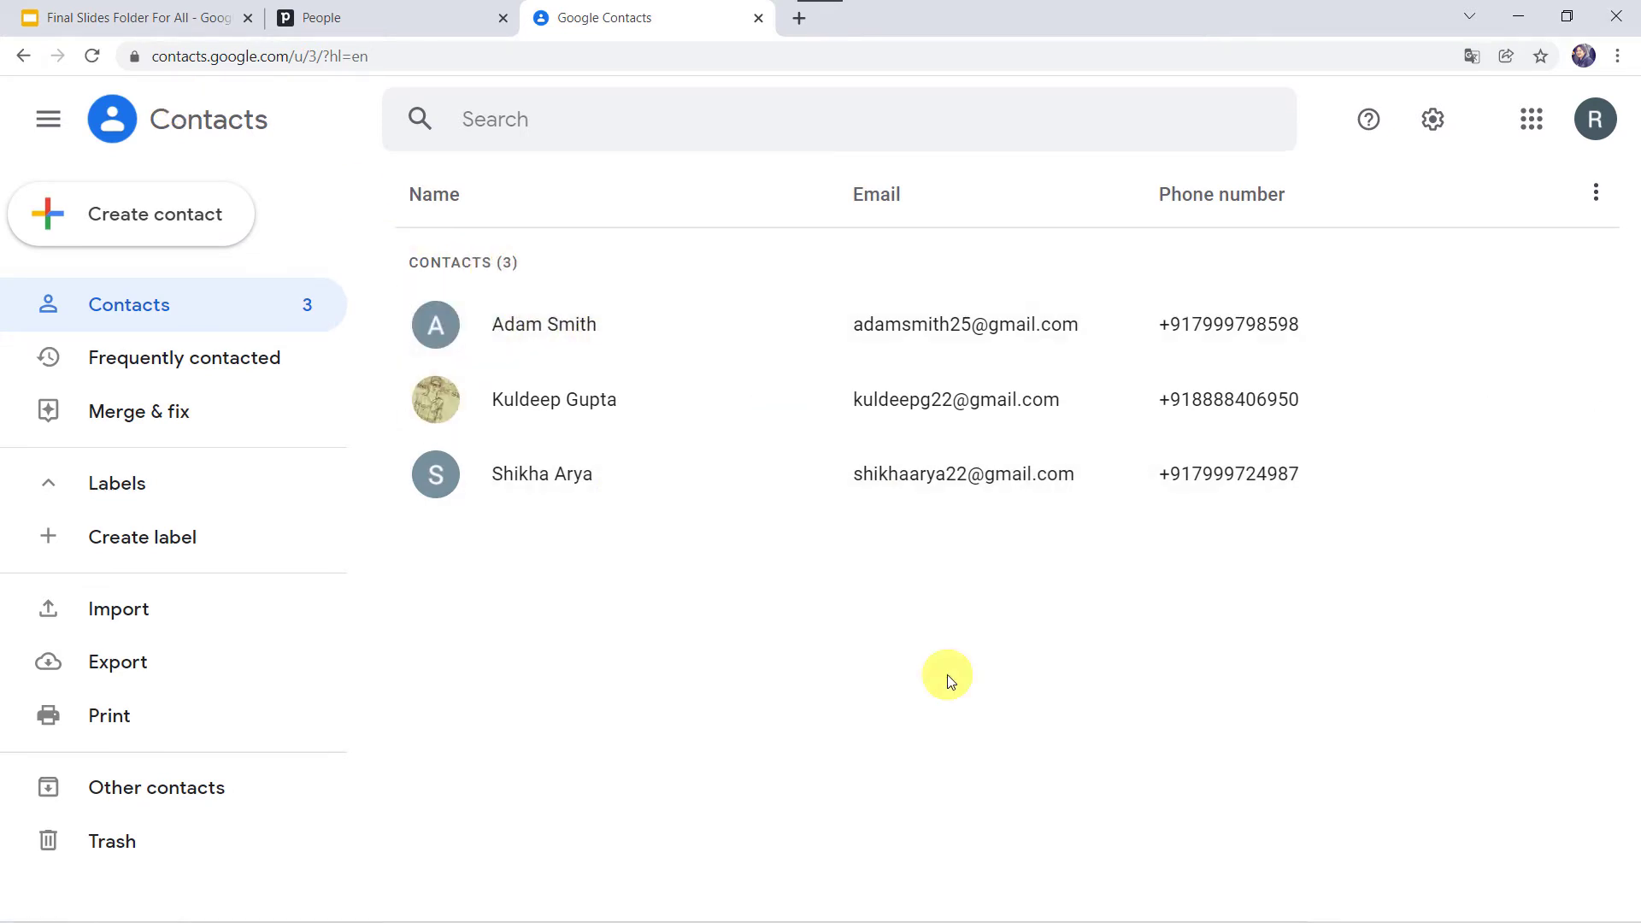
{"action": "left_click", "coordinate": [437, 12]}
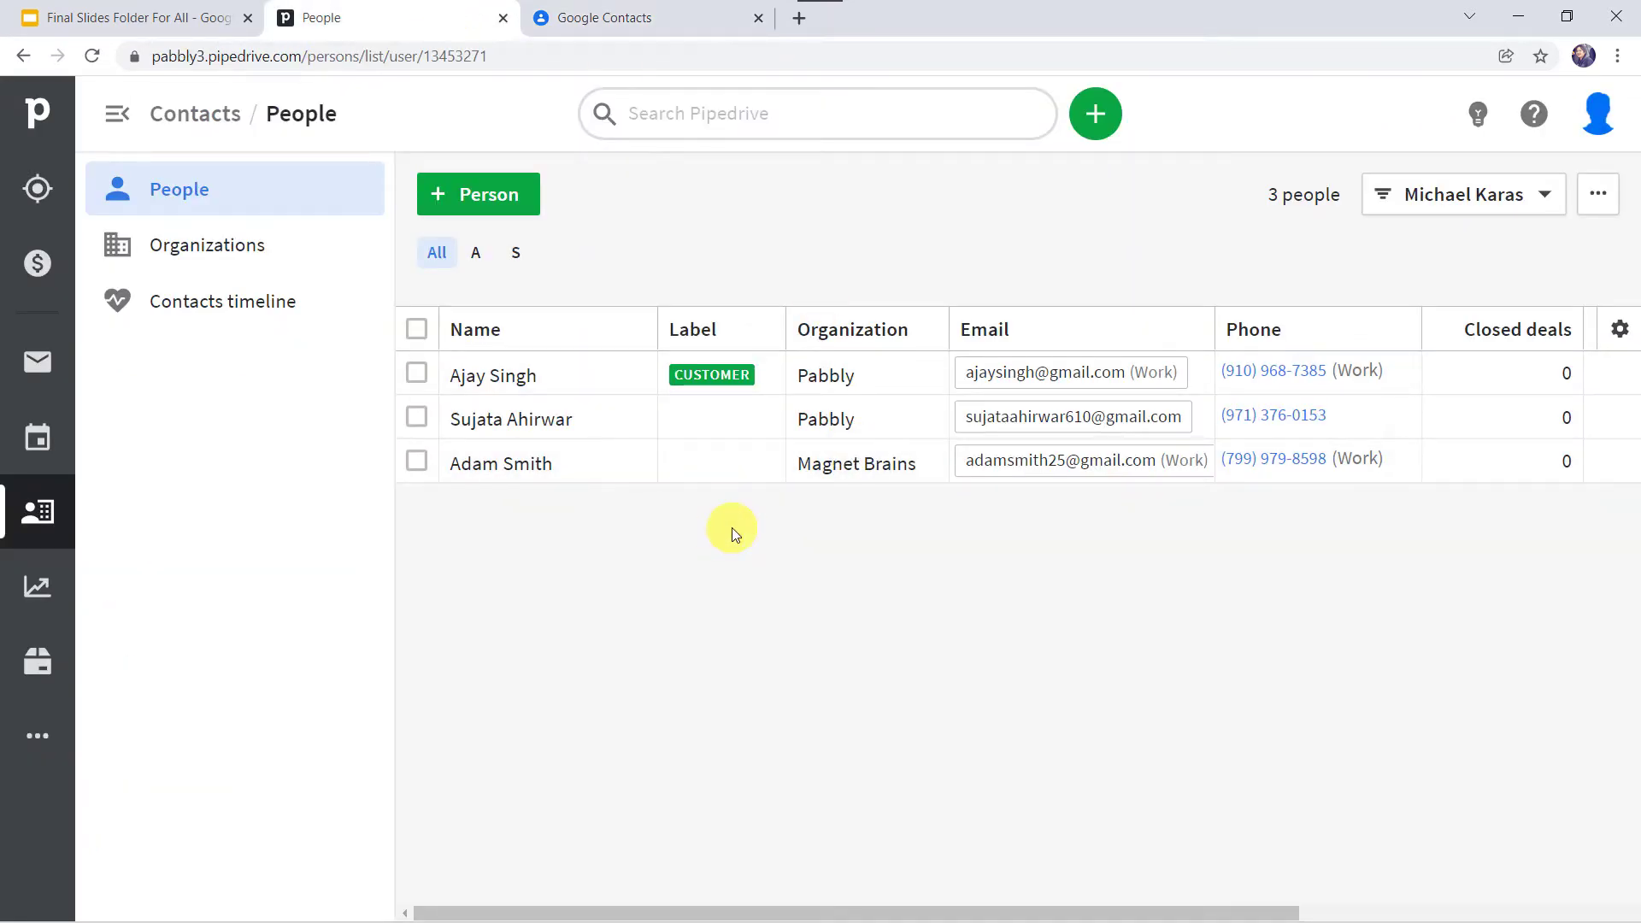
{"action": "mouse_move", "coordinate": [514, 470]}
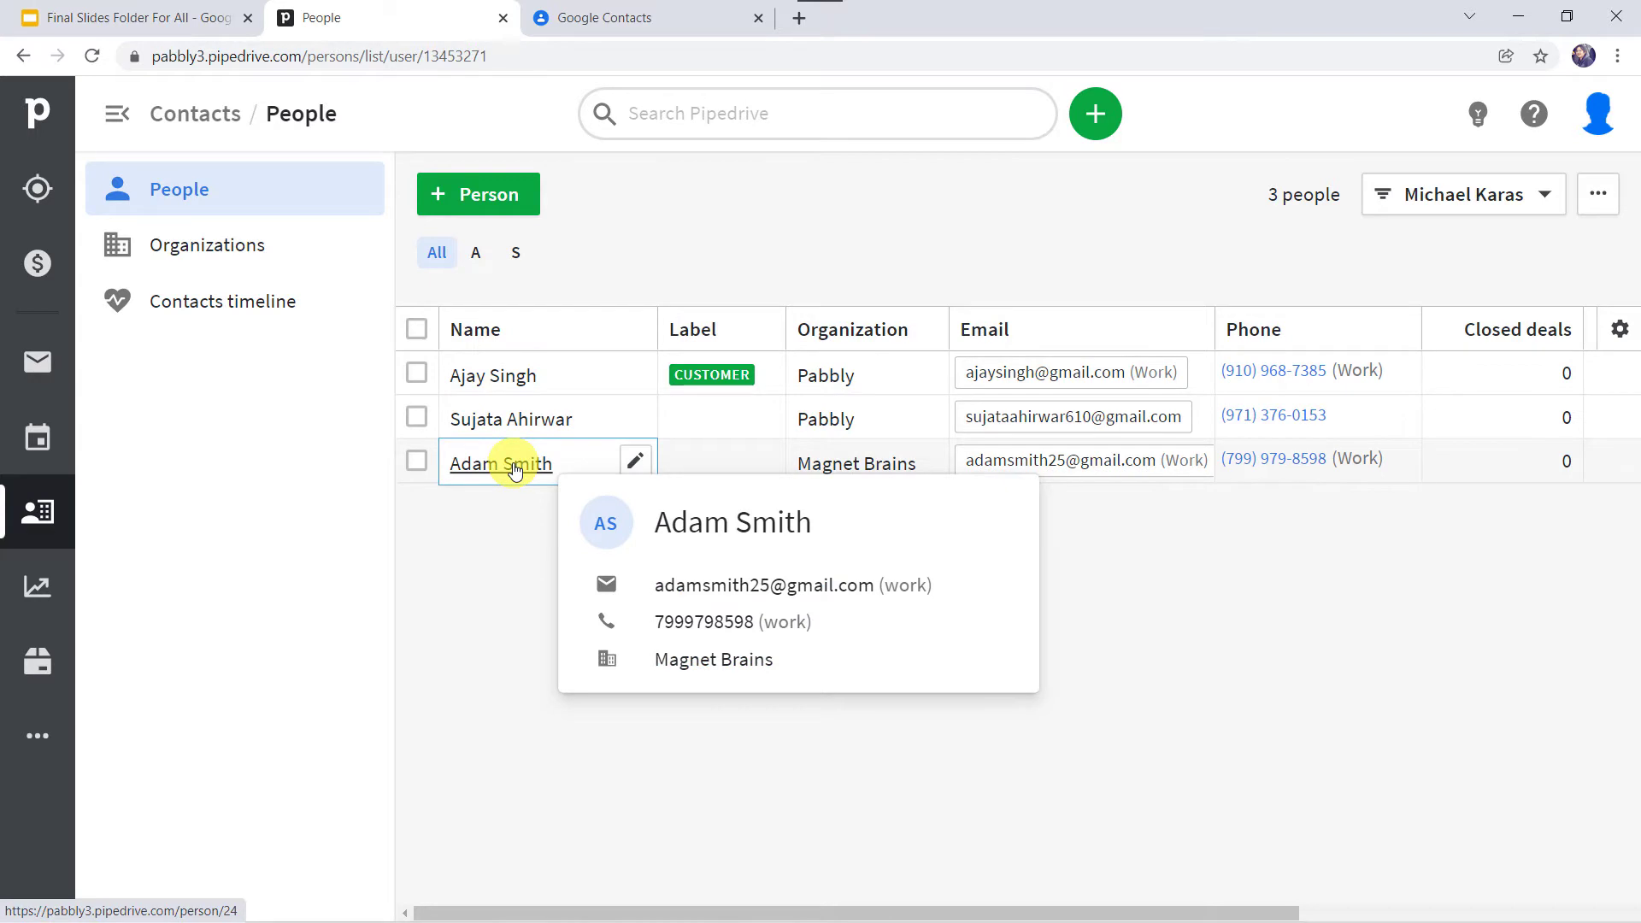
{"action": "left_click", "coordinate": [672, 13]}
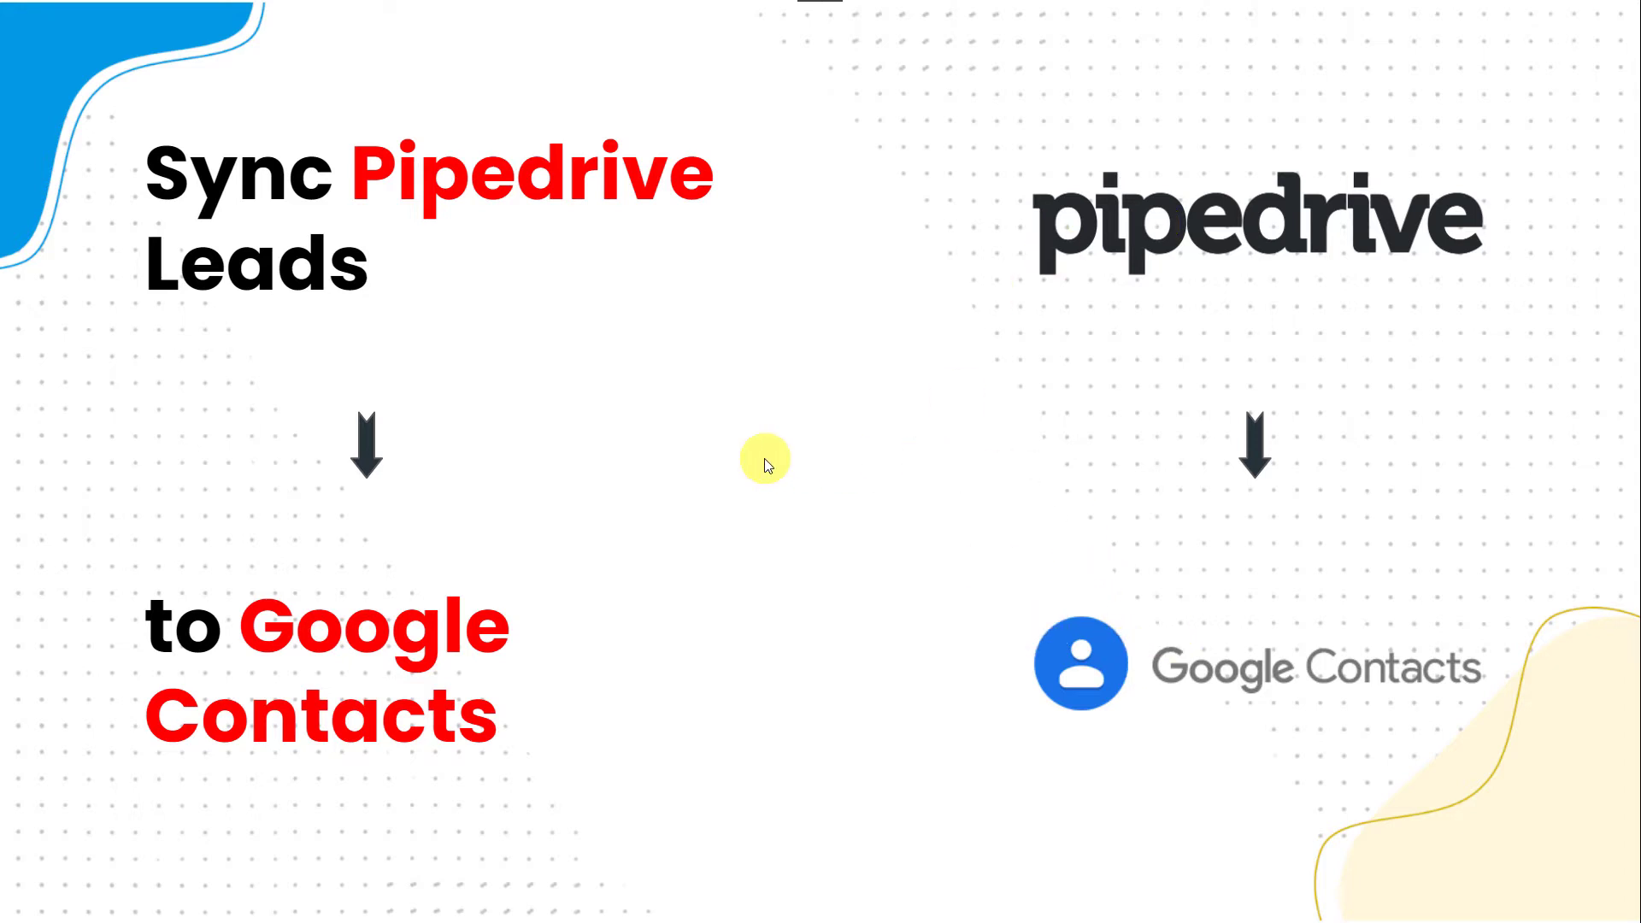
Step: Show the 'Sync Pipedrive Leads to Google Contacts' overview slide
{"action": "left_click", "coordinate": [802, 461]}
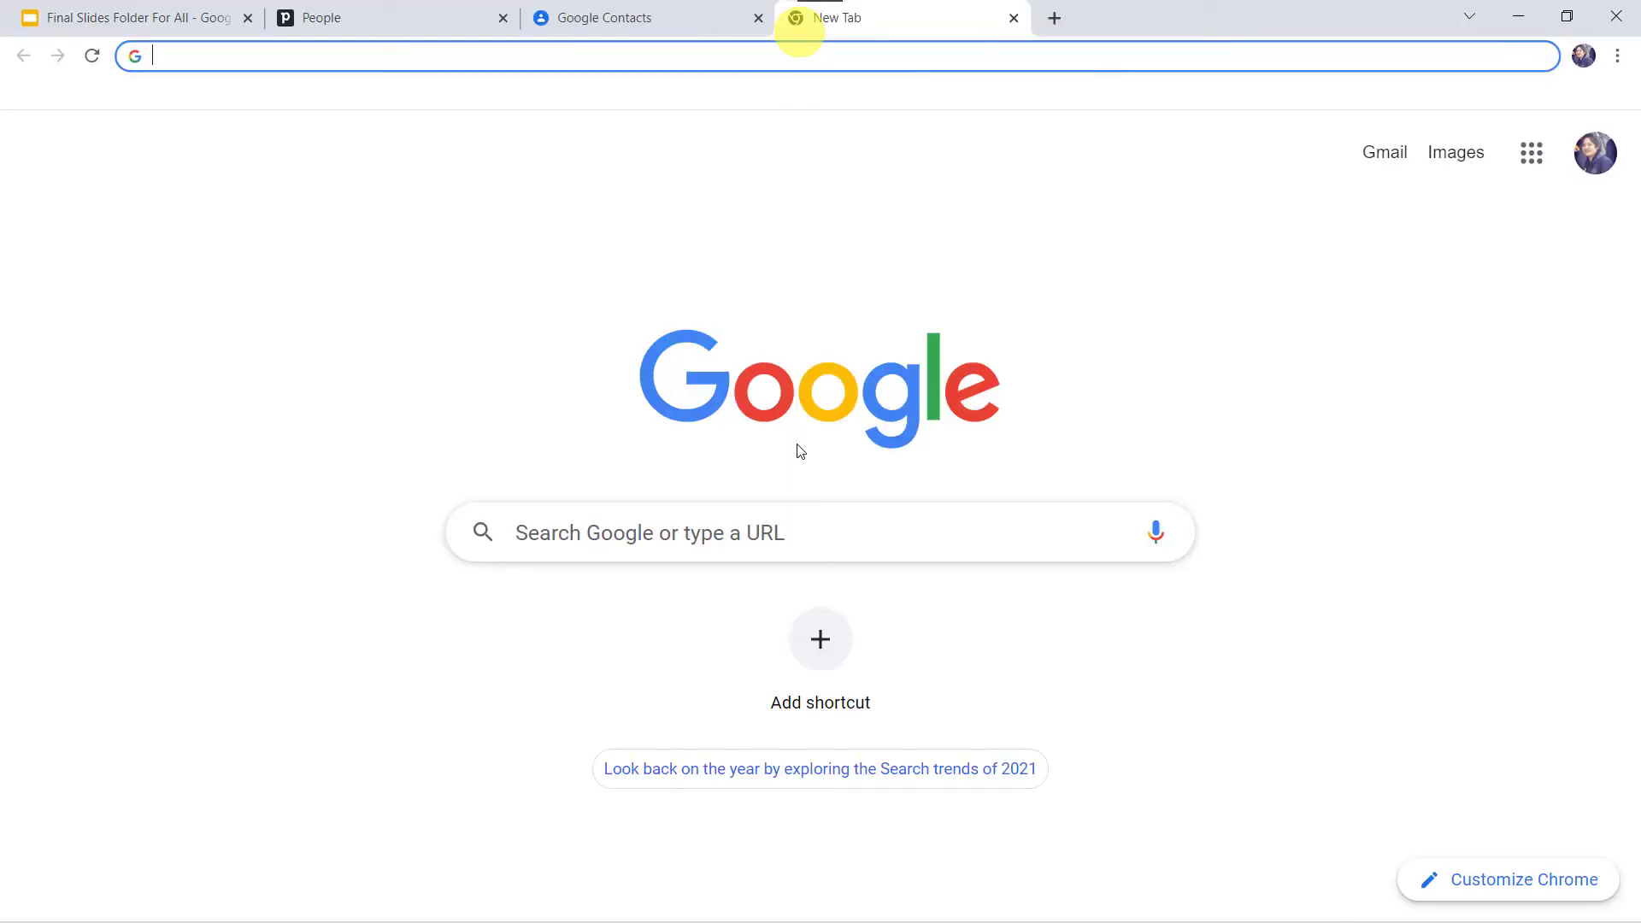
Step: Load pabbly.com, go to Products > Pabbly Connect, and sign in
{"action": "type", "text": "pabbly.com"}
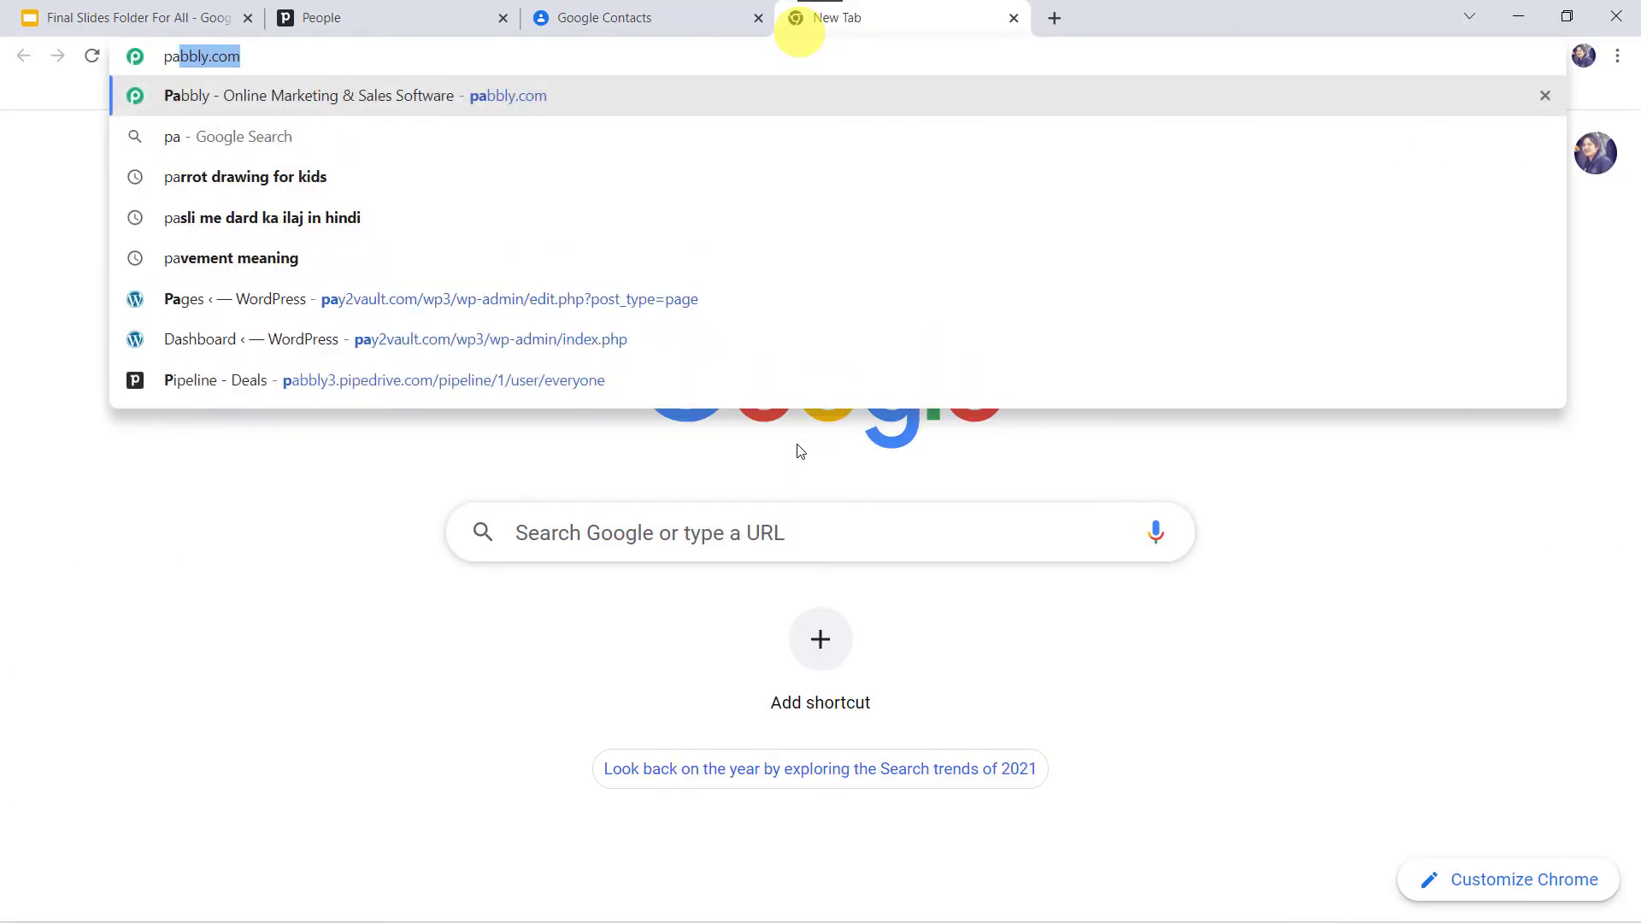
{"action": "key", "text": "Return"}
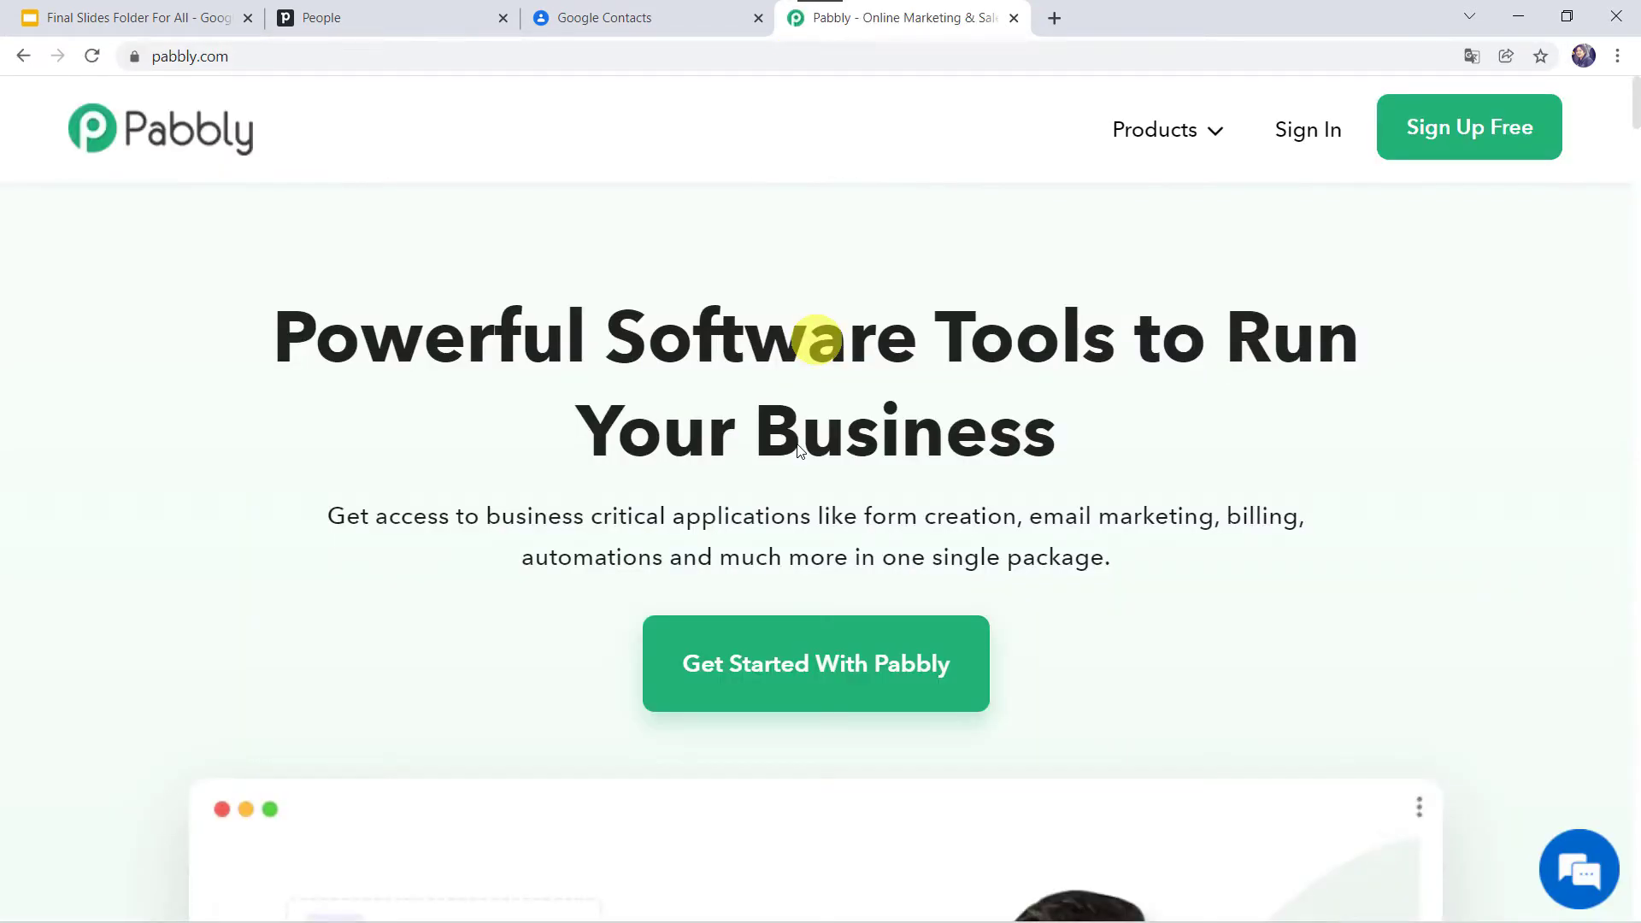
{"action": "left_click", "coordinate": [1155, 131]}
{"action": "left_click", "coordinate": [588, 501]}
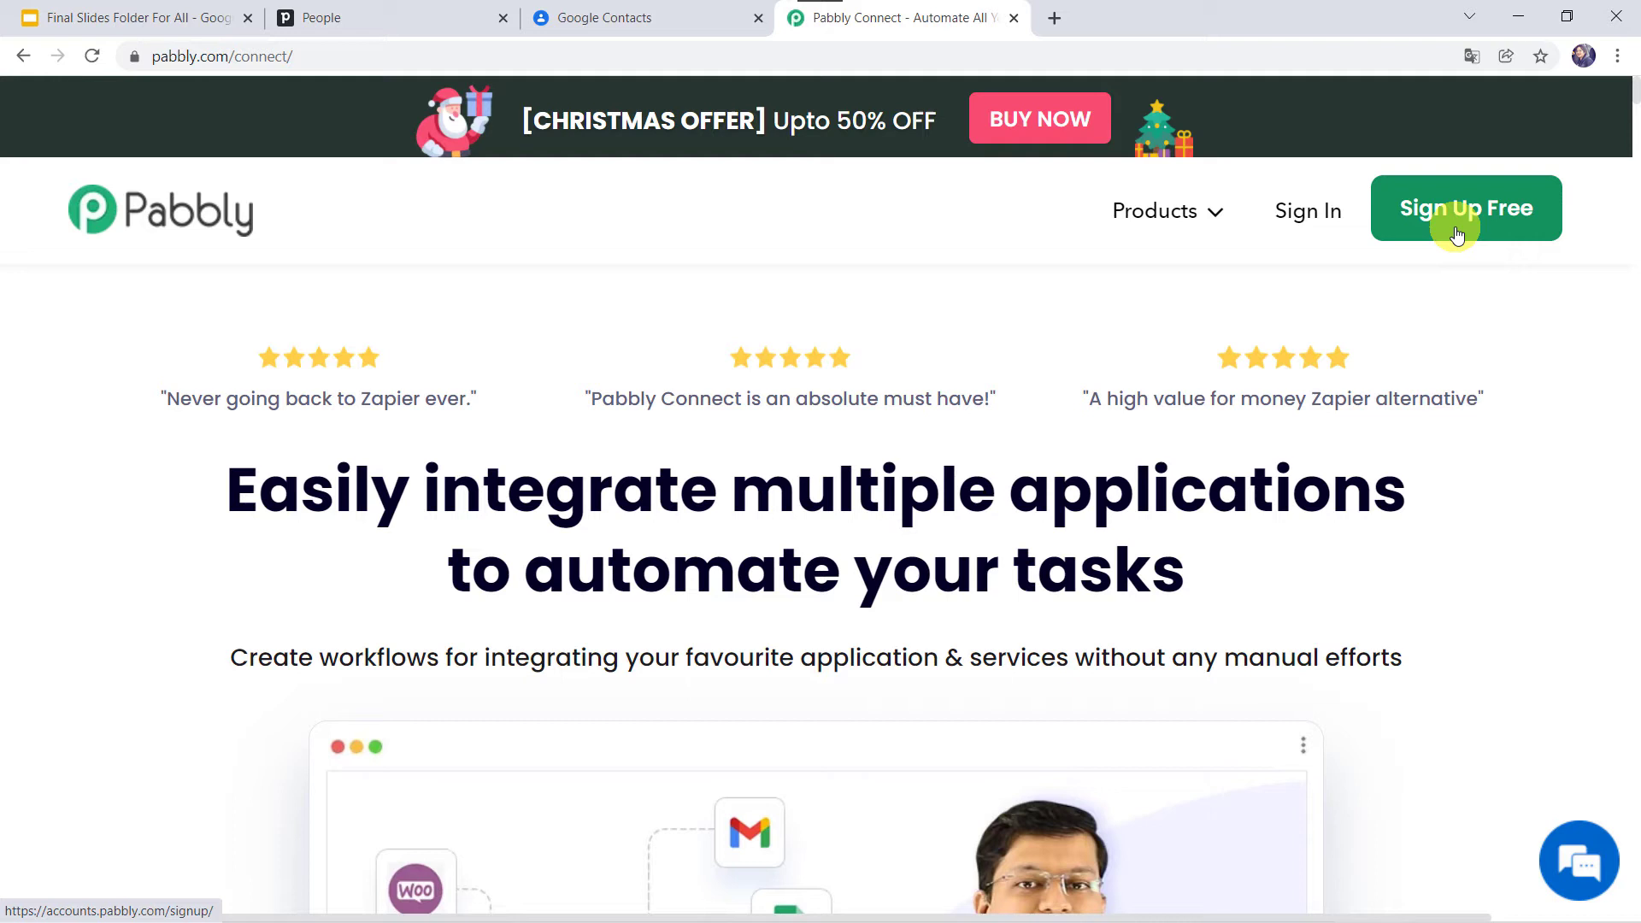
{"action": "left_click", "coordinate": [1303, 218]}
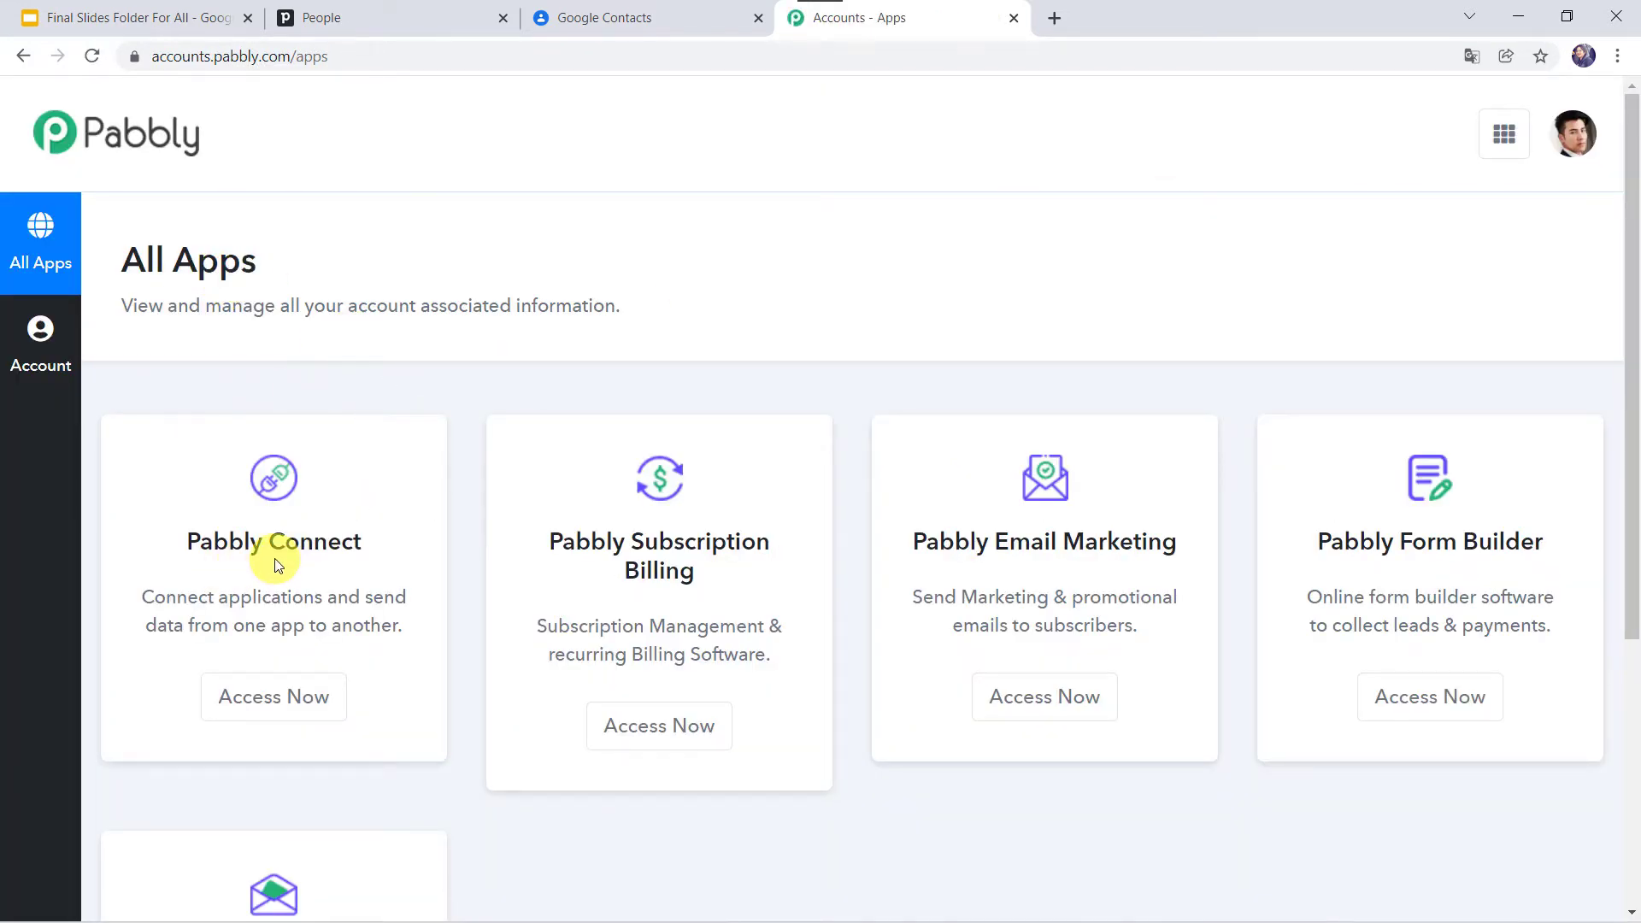
Step: Open Pabbly Connect and create the workflow 'Sync Pipedrive Leads to Google Contacts Automatically'
{"action": "left_click", "coordinate": [268, 708]}
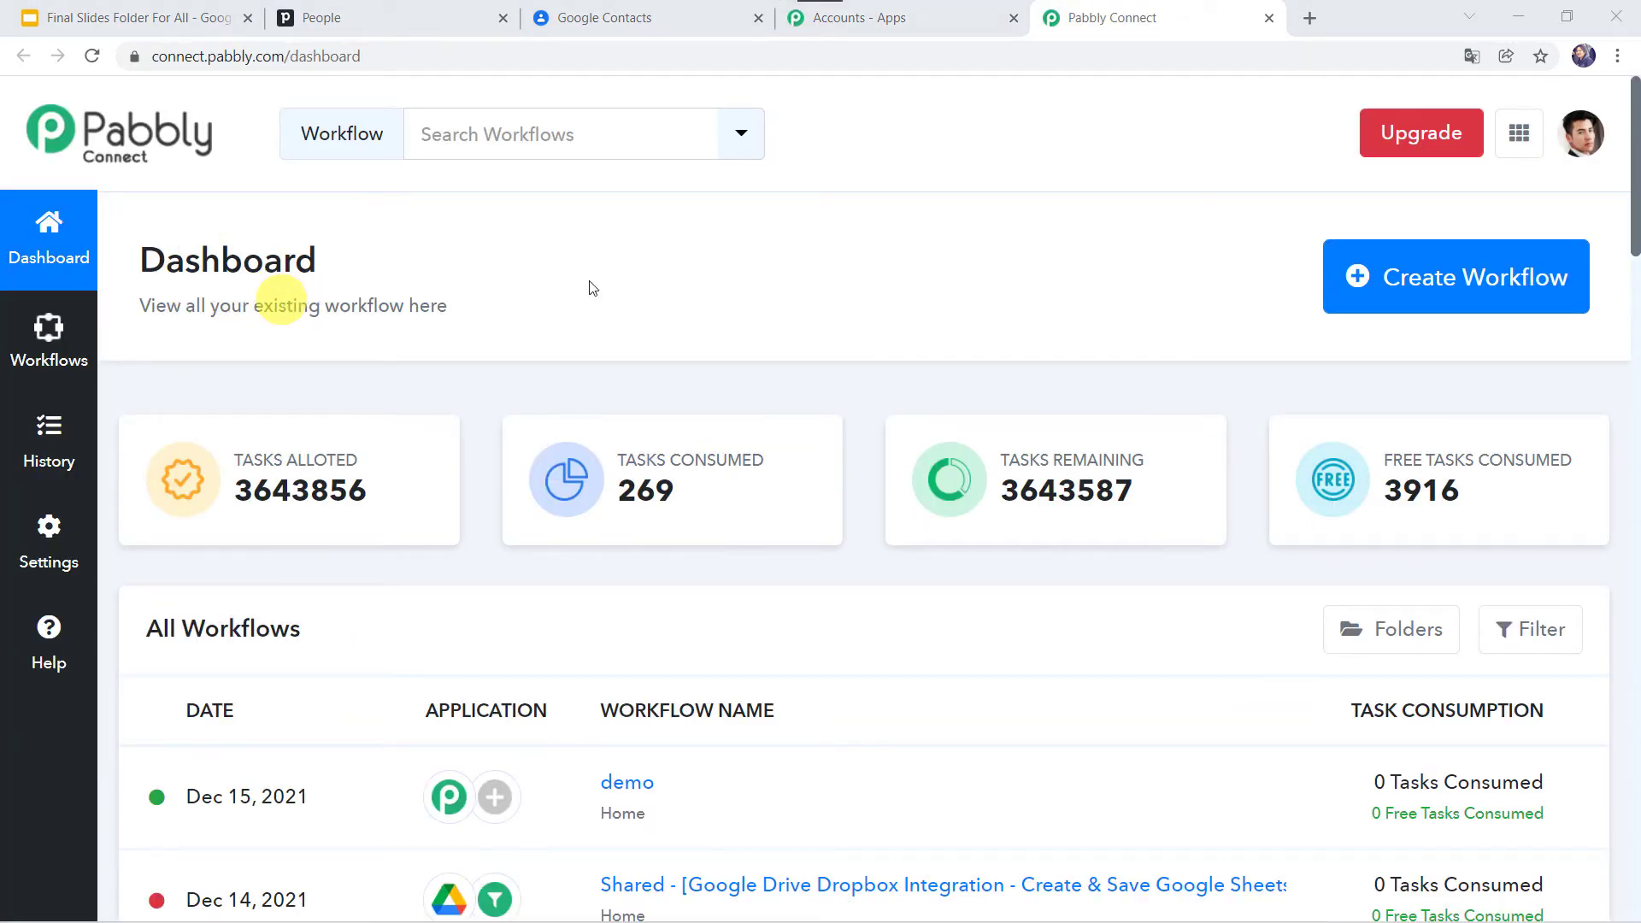
{"action": "scroll", "coordinate": [834, 750], "scroll_direction": "down", "scroll_amount": 8}
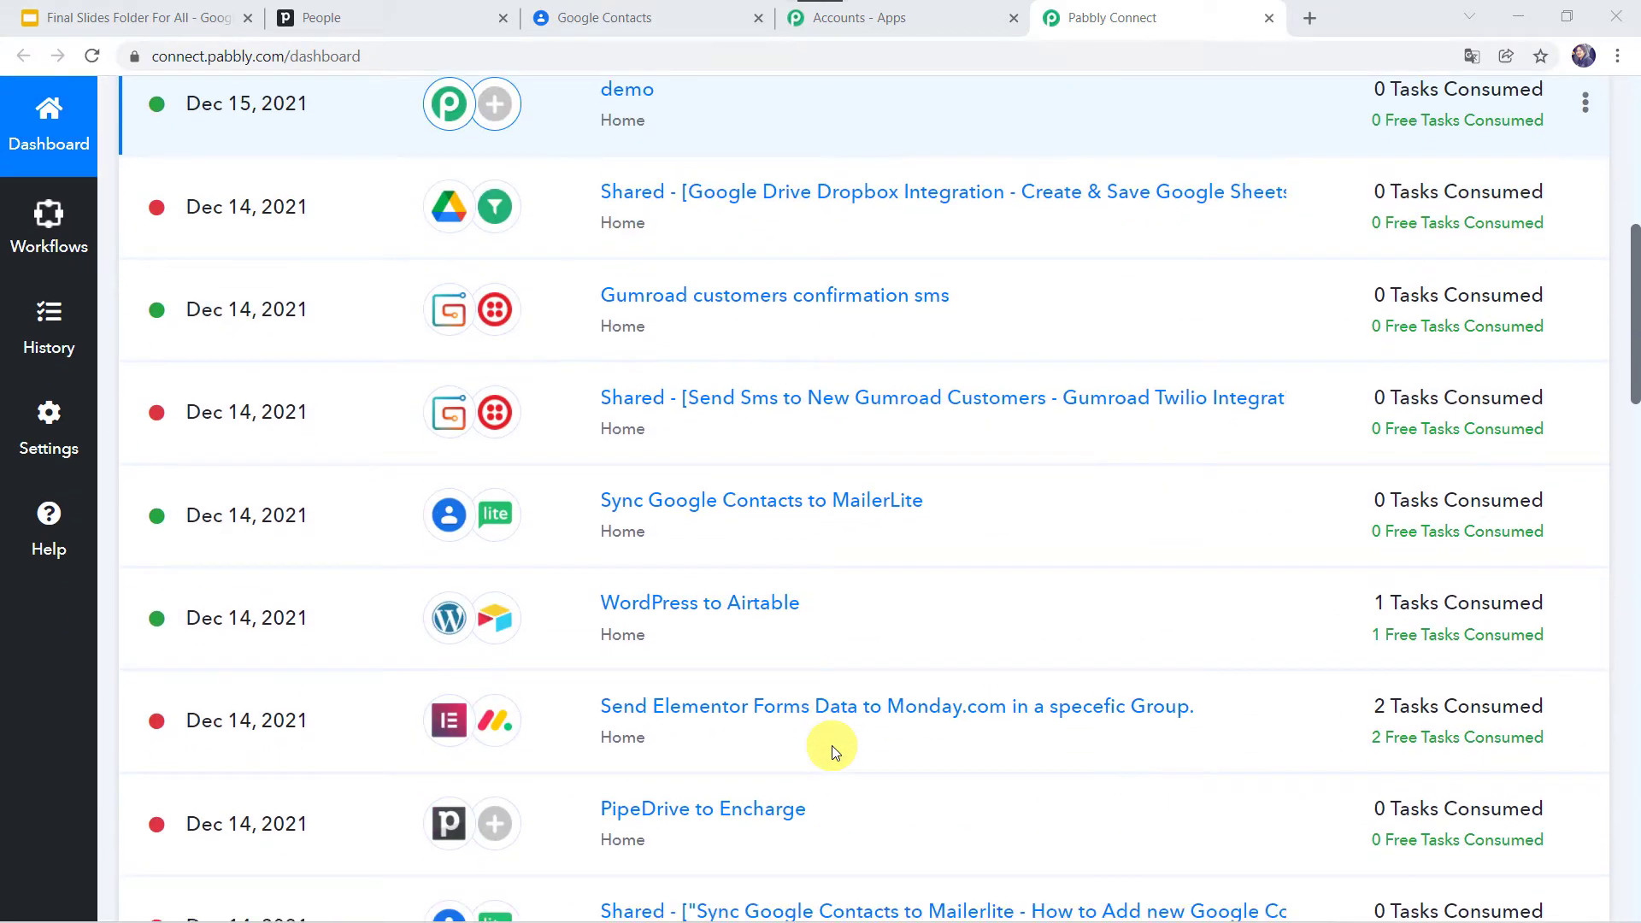
{"action": "scroll", "coordinate": [832, 745], "scroll_direction": "up", "scroll_amount": 8}
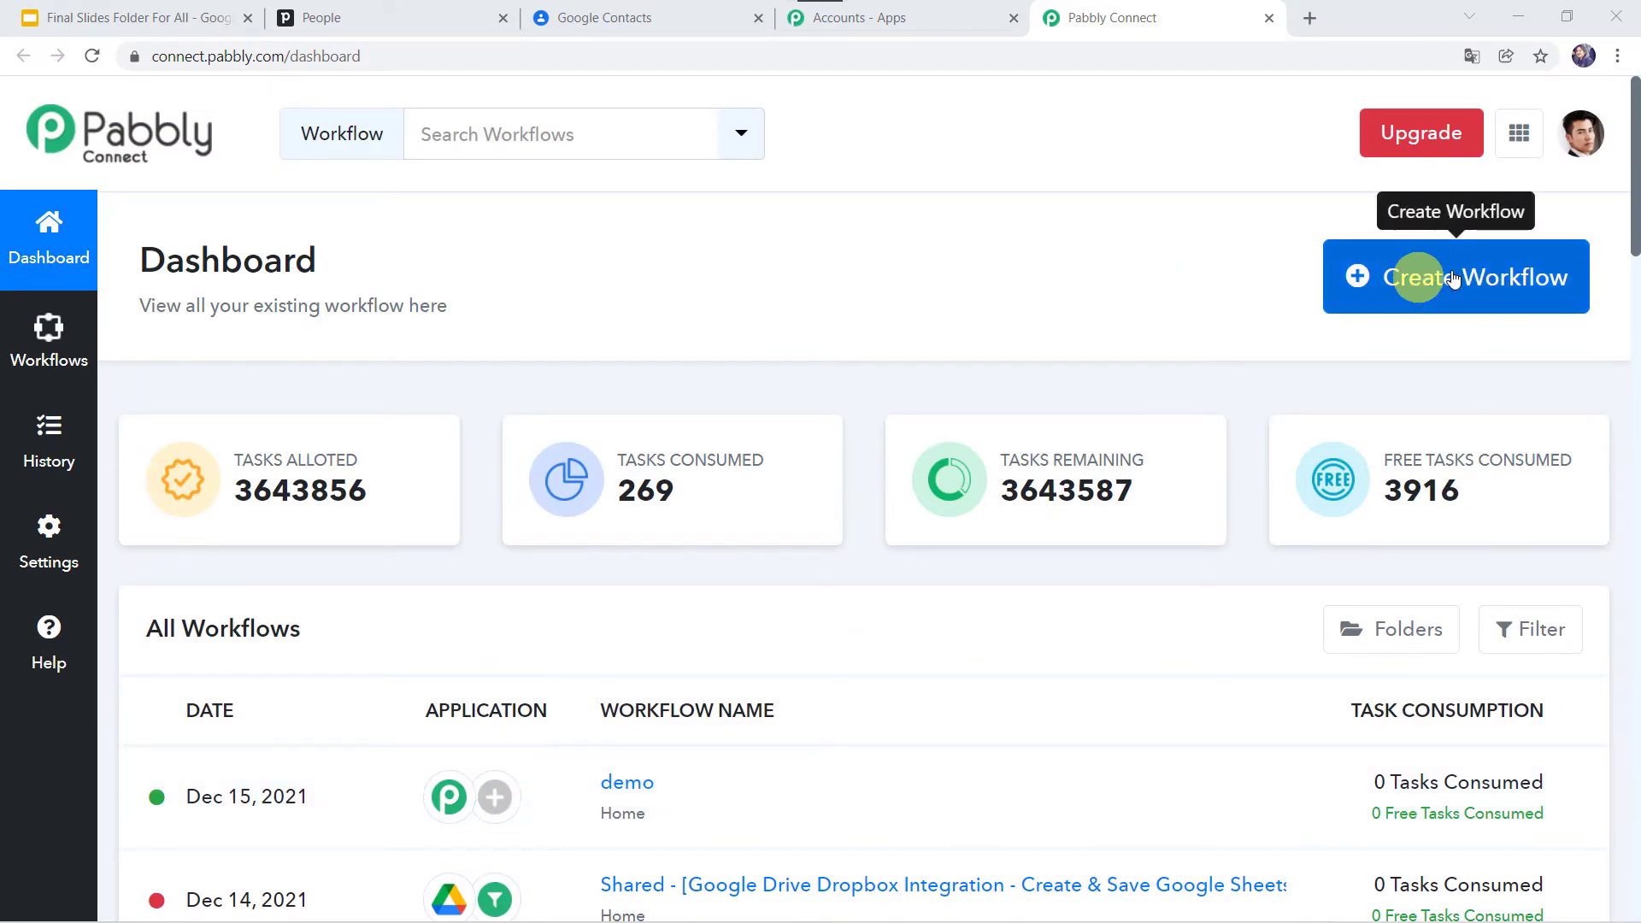
{"action": "left_click", "coordinate": [1462, 286]}
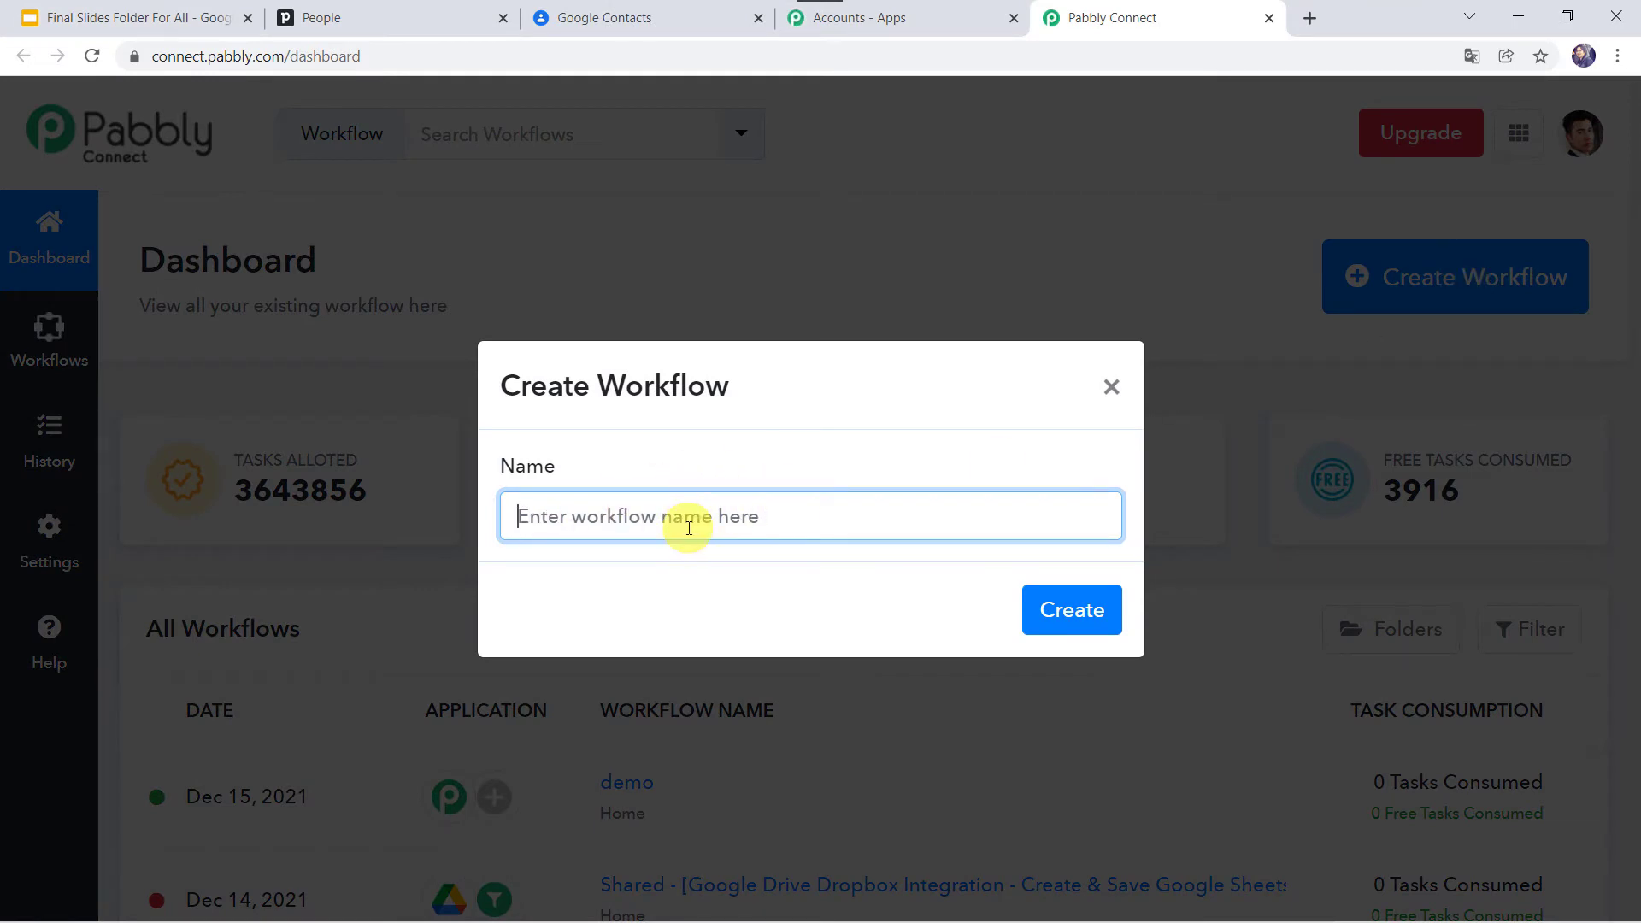
{"action": "type", "text": "Sync Pipedrive Leads to Google Contacts Automatically"}
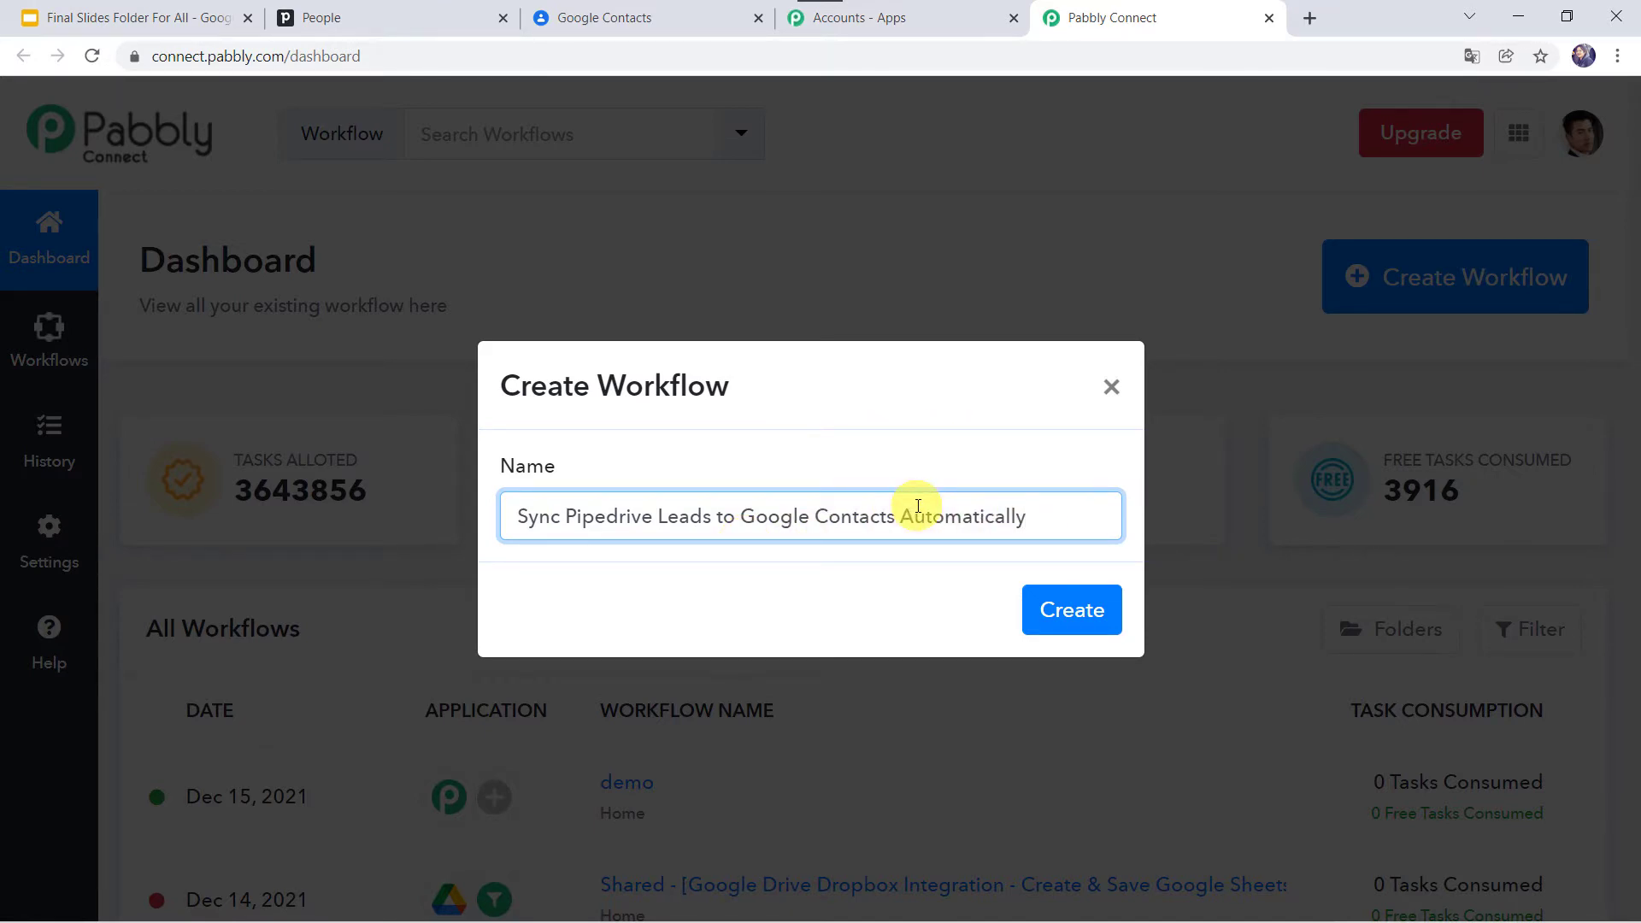
{"action": "left_click", "coordinate": [1092, 612]}
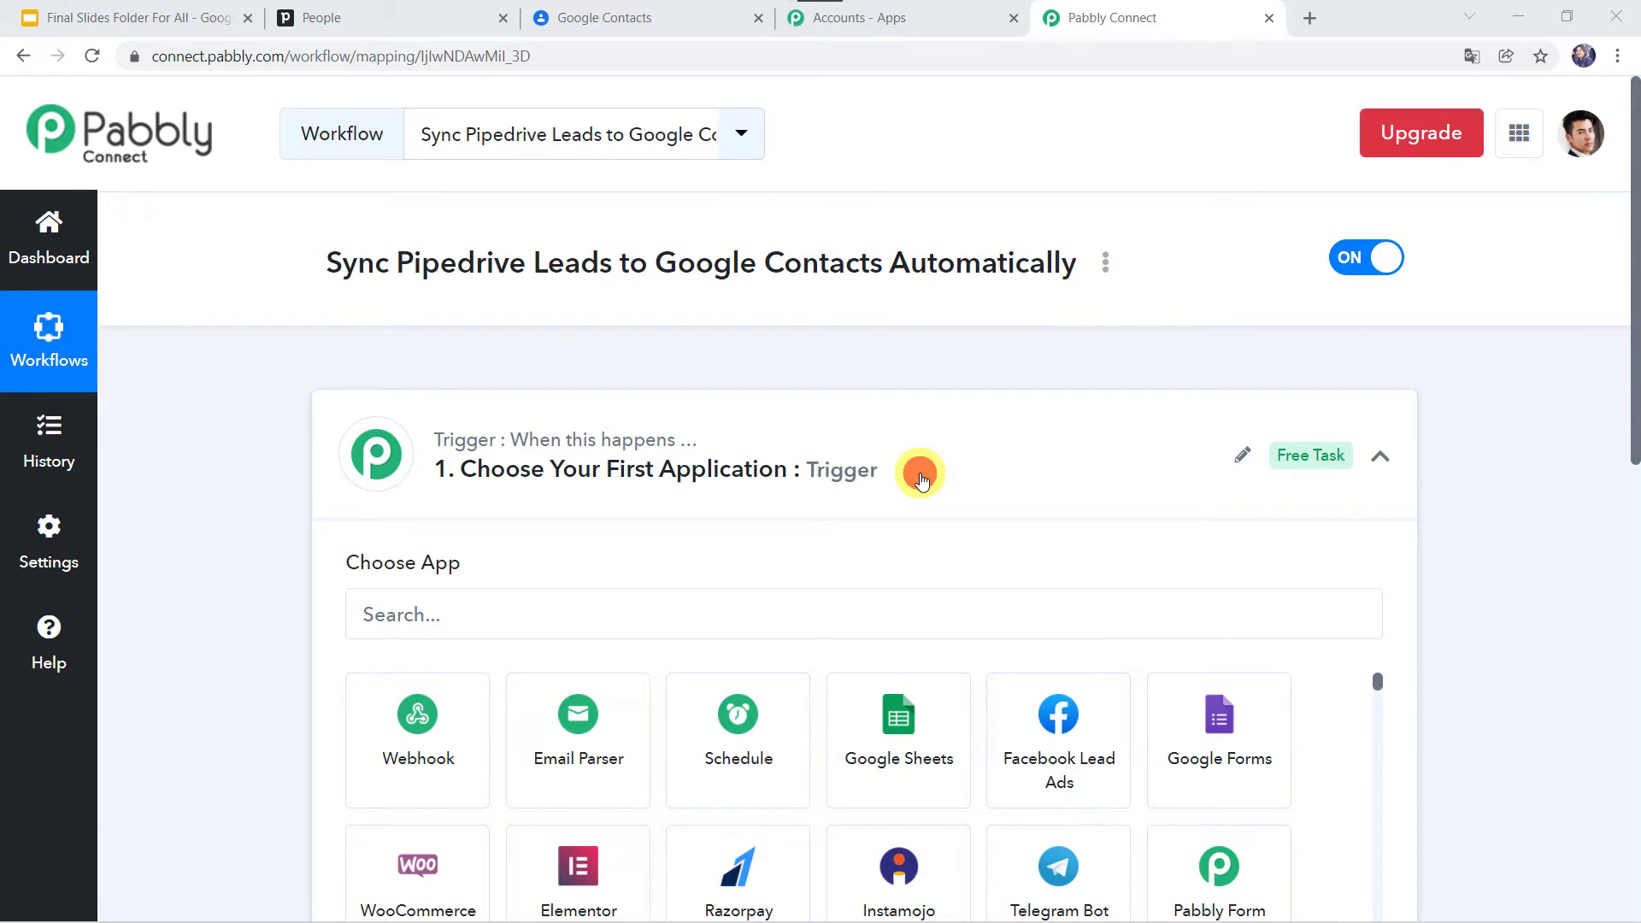
{"action": "left_click", "coordinate": [915, 469]}
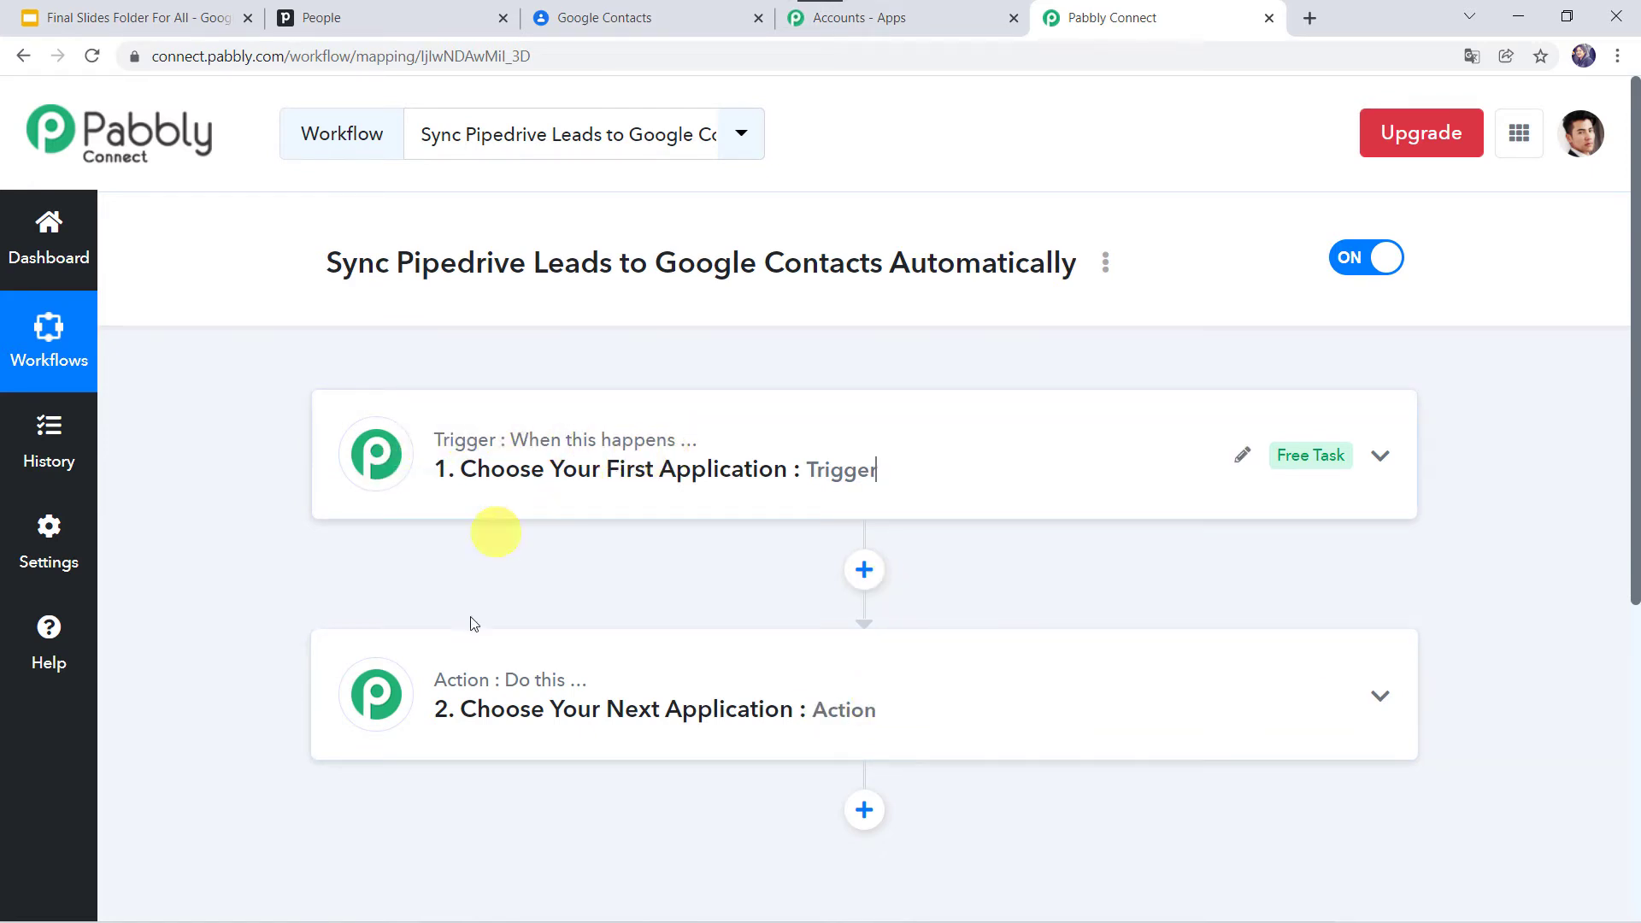
Step: Choose PipeDrive as the trigger app with New Person as the trigger event
{"action": "mouse_move", "coordinate": [564, 697]}
{"action": "left_click", "coordinate": [766, 451]}
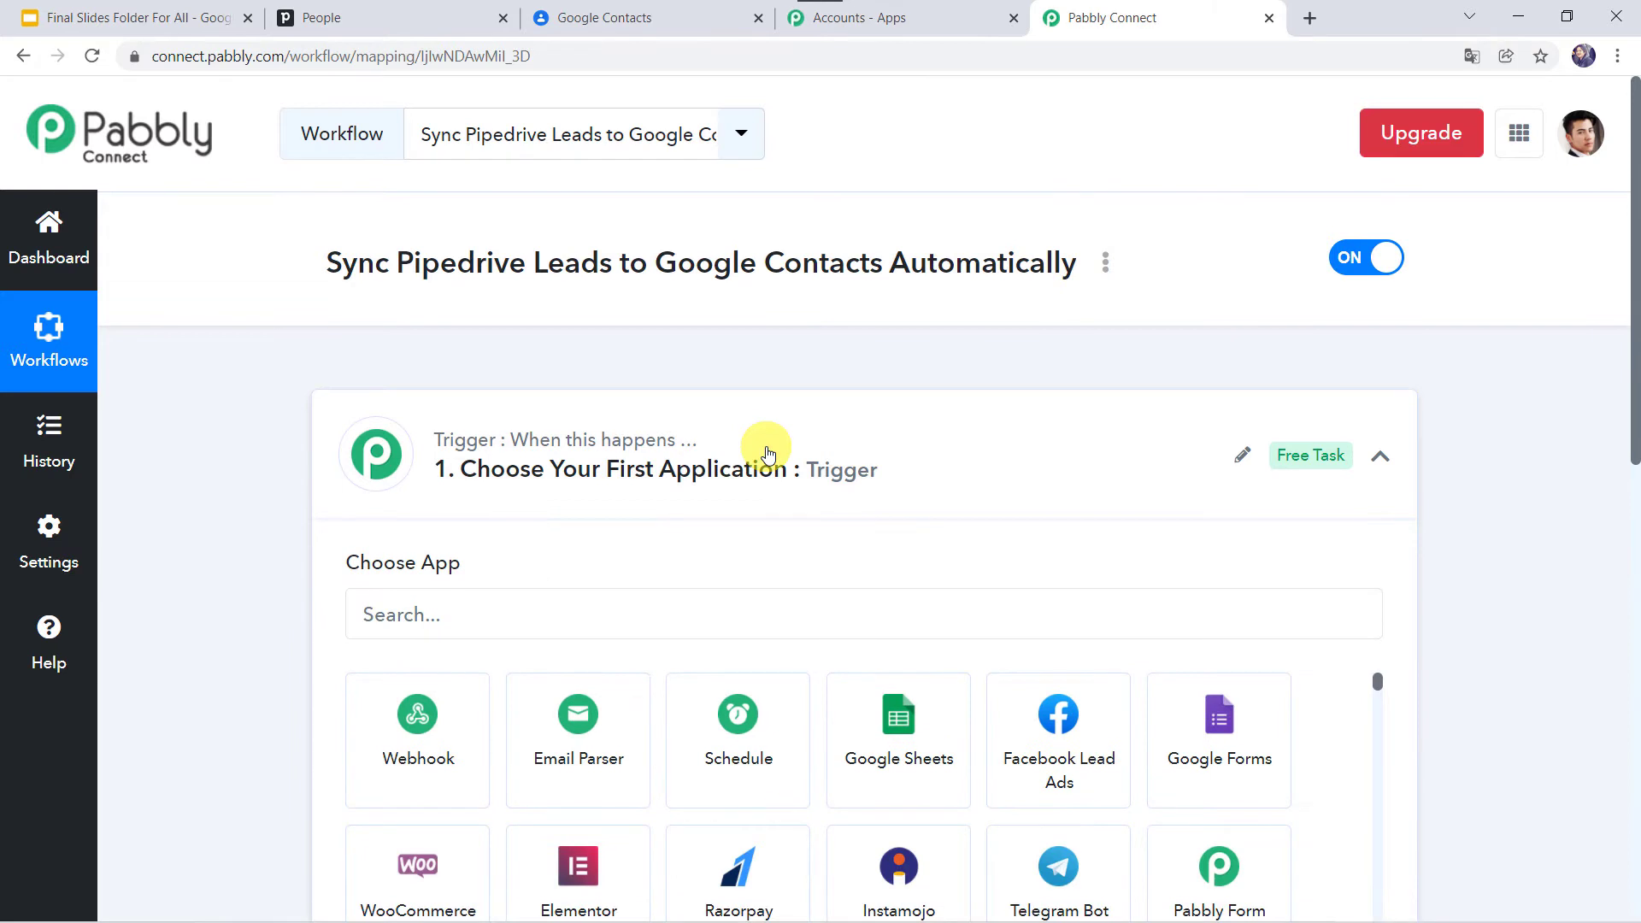
{"action": "left_click", "coordinate": [463, 442]}
{"action": "type", "text": "P"}
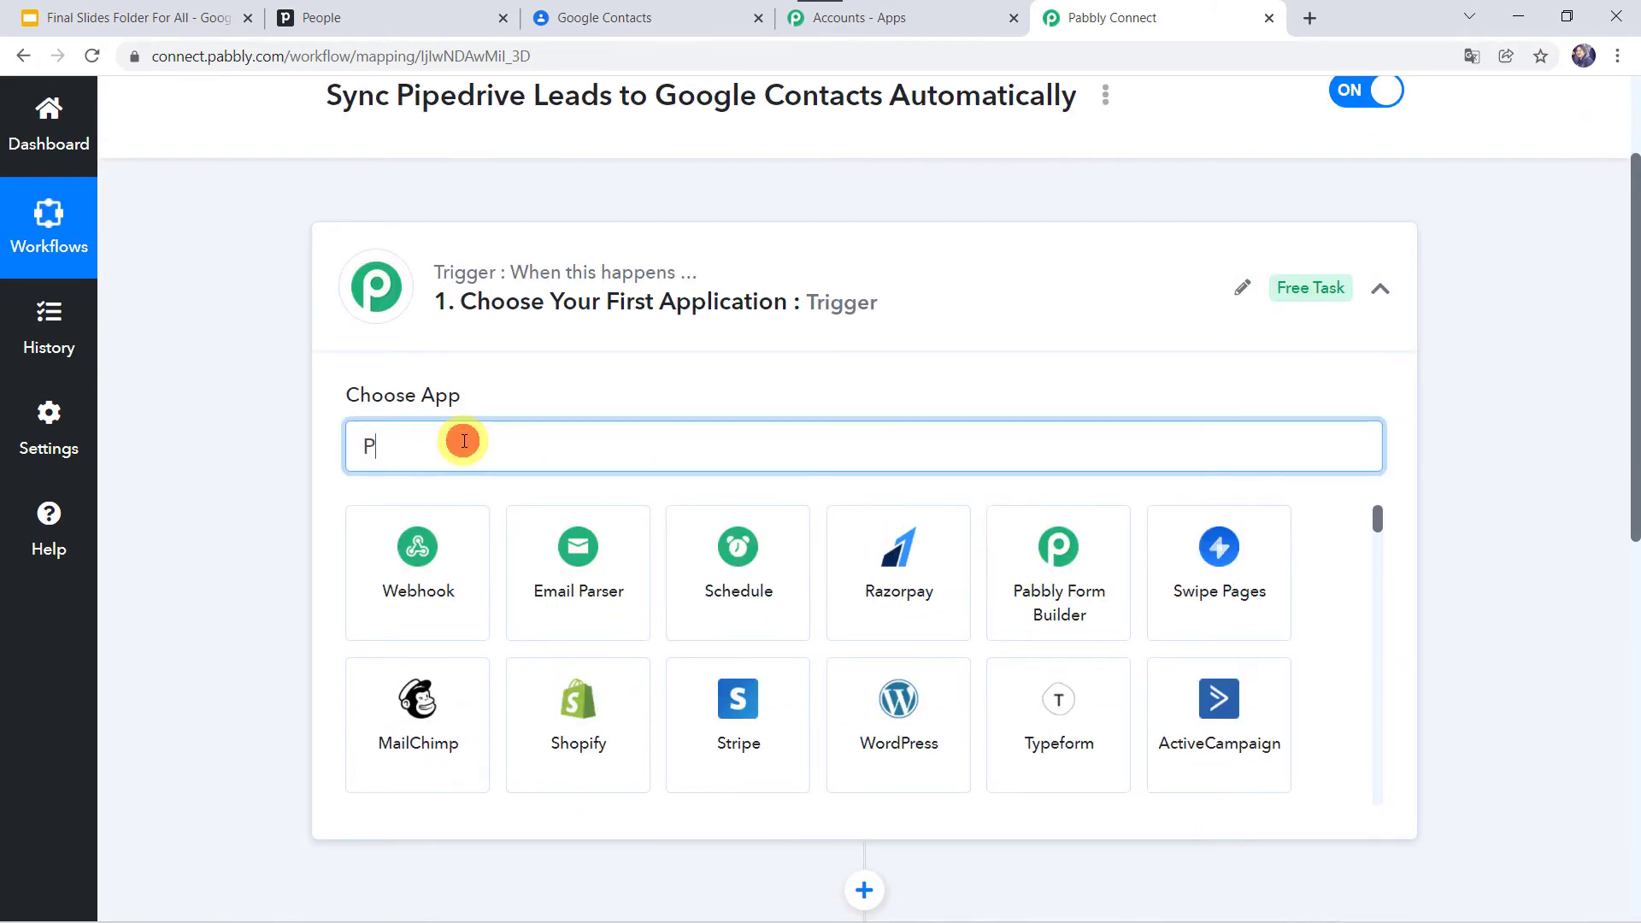
{"action": "type", "text": "ipe"}
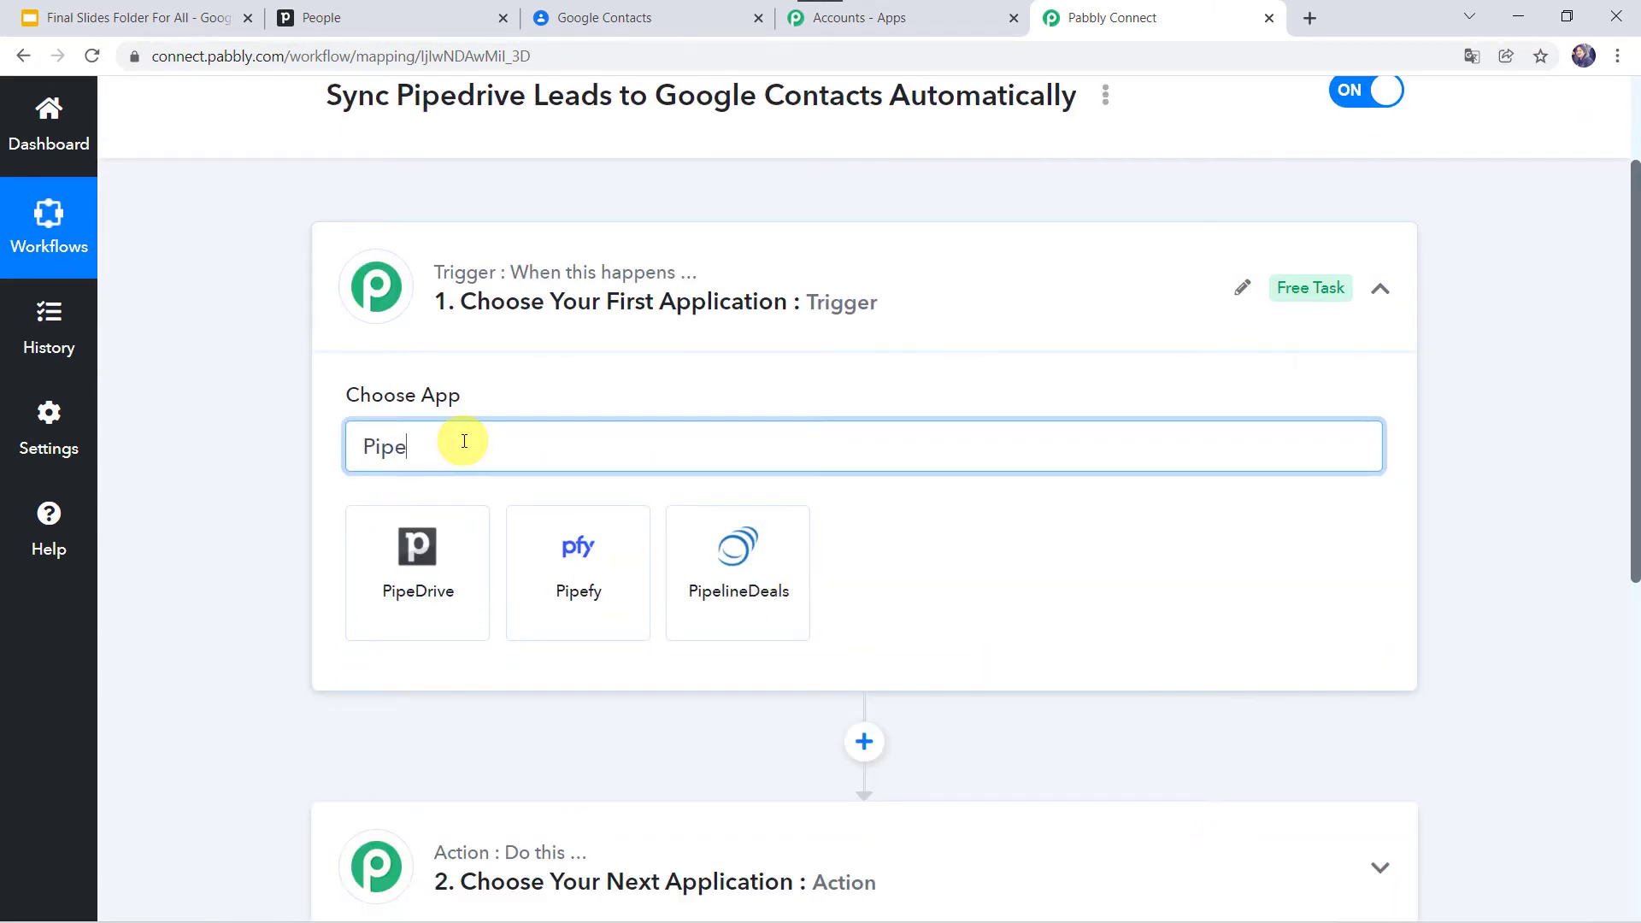
{"action": "left_click", "coordinate": [428, 588]}
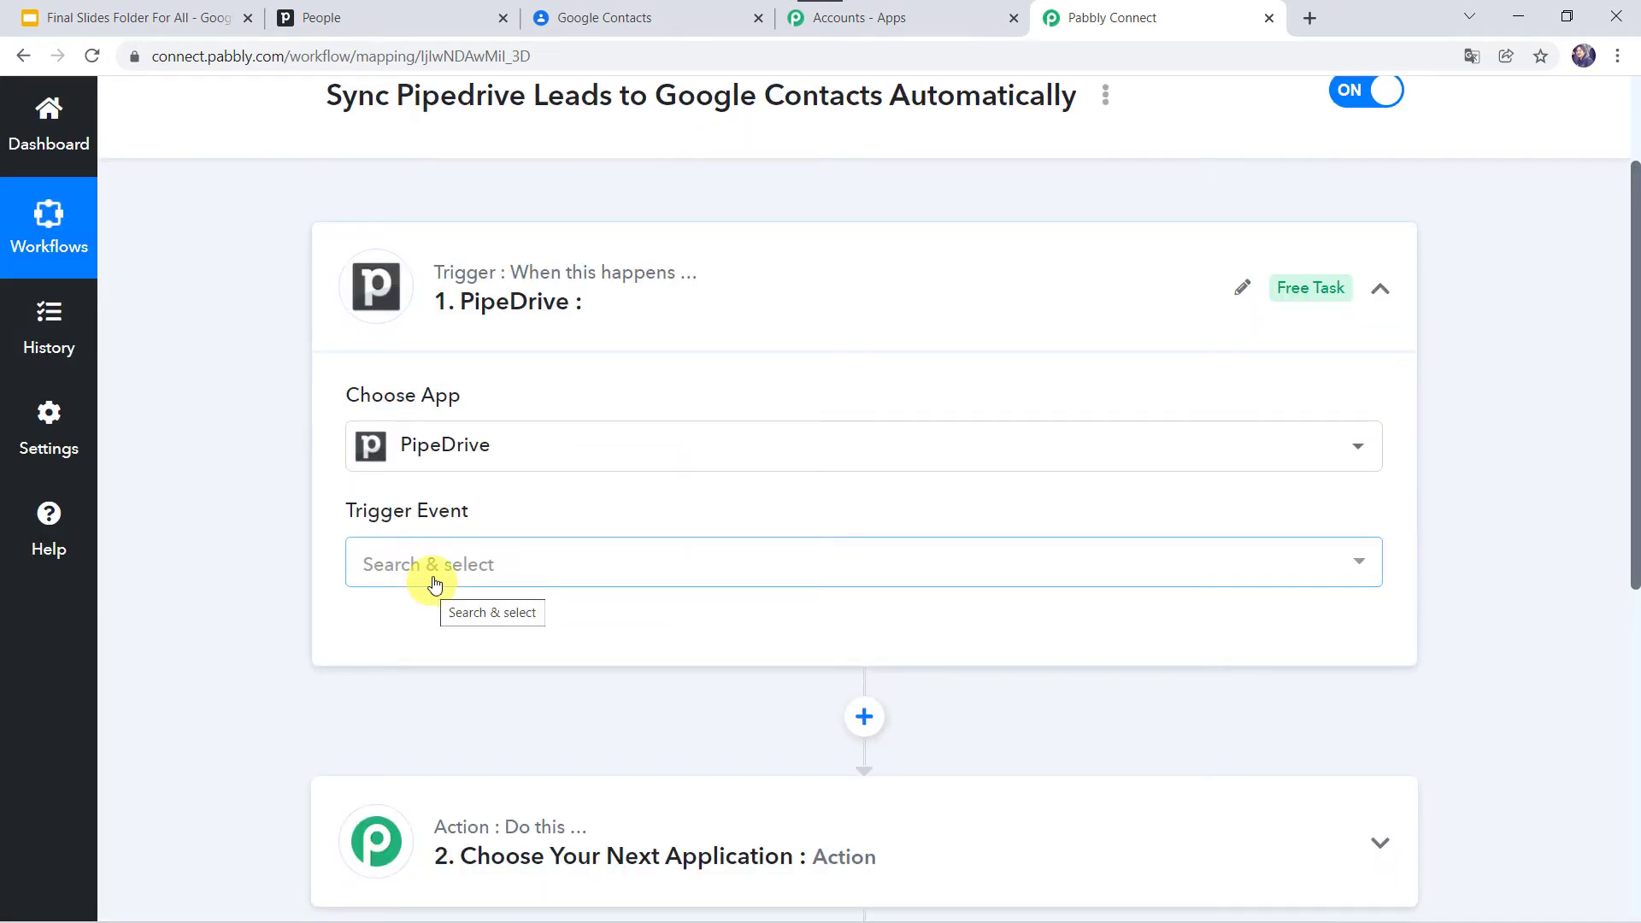
{"action": "left_click", "coordinate": [443, 564]}
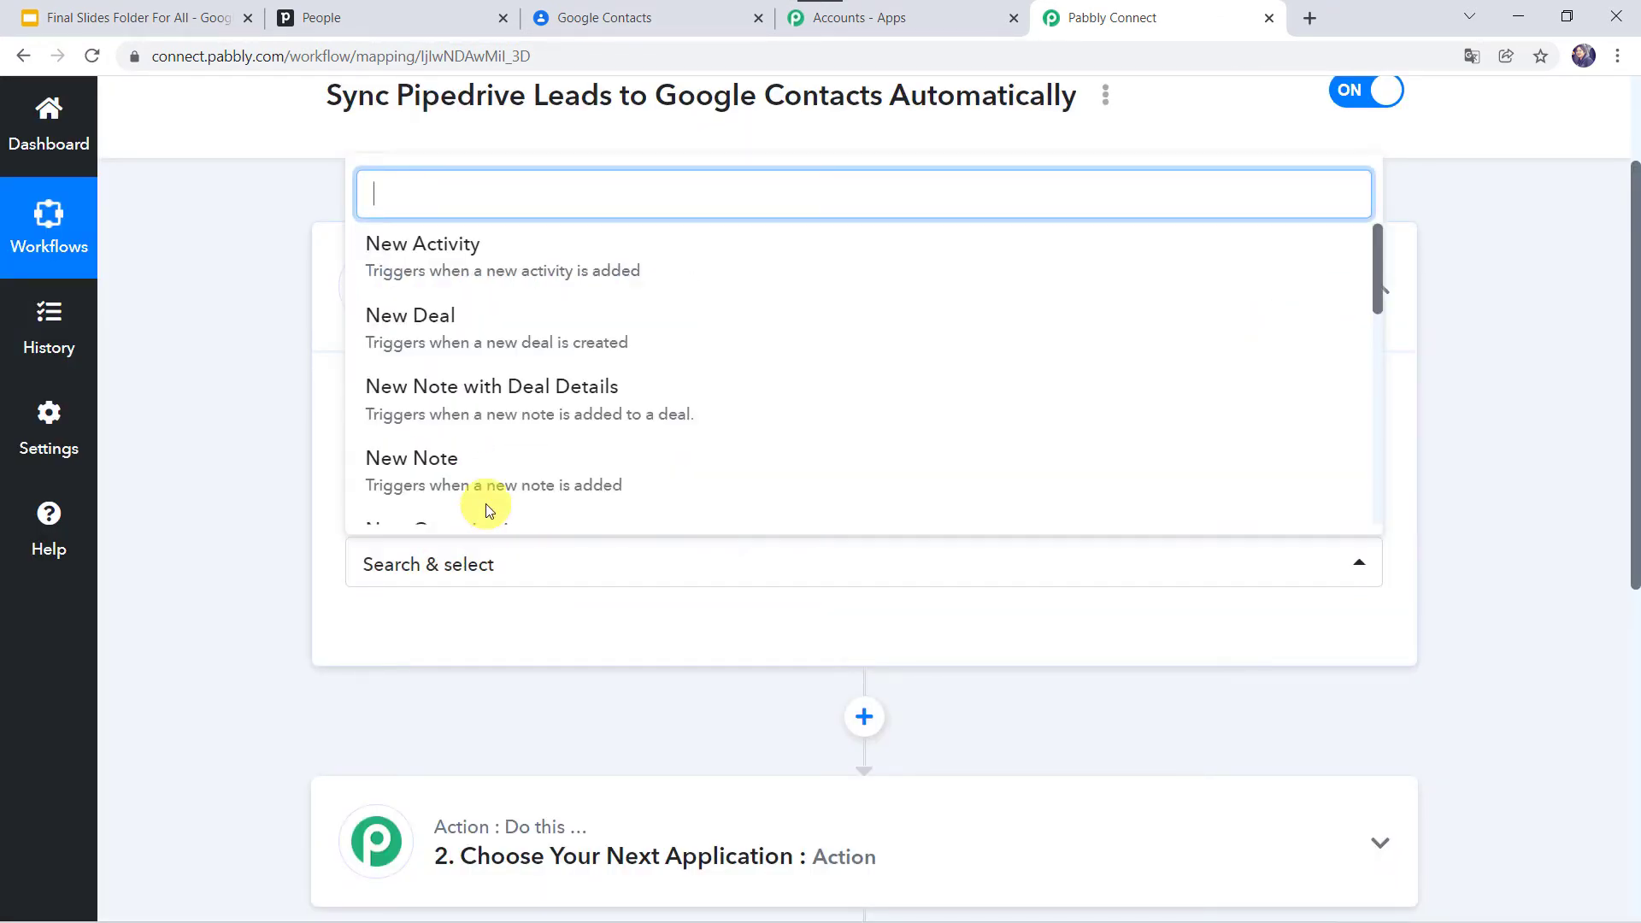
{"action": "scroll", "coordinate": [495, 465], "scroll_direction": "down", "scroll_amount": 3}
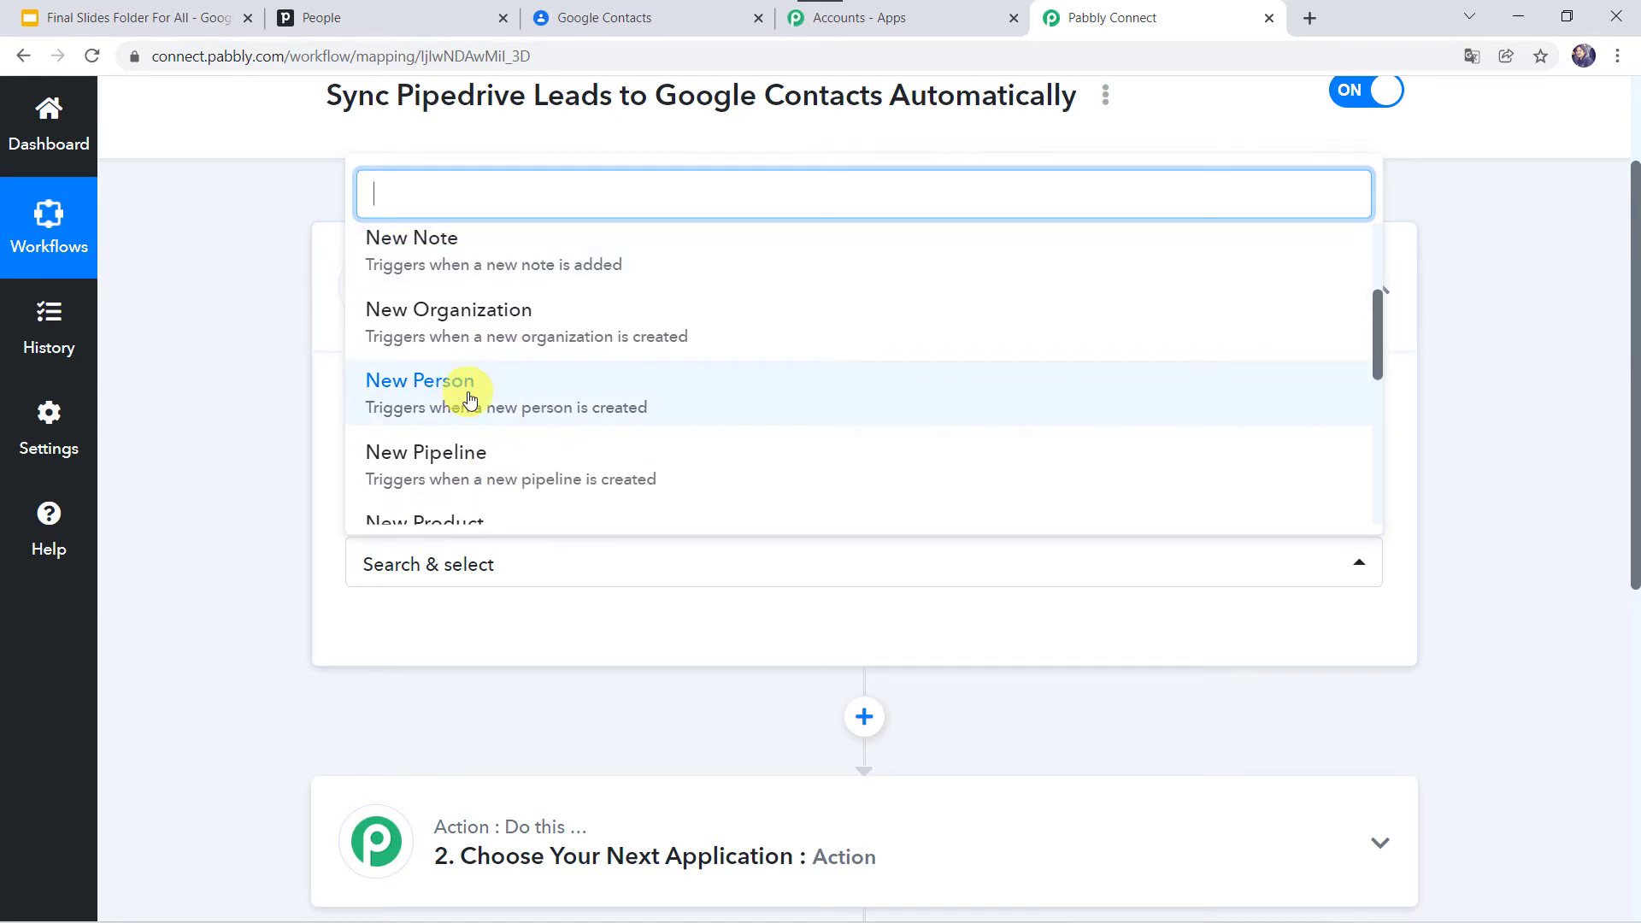
{"action": "left_click", "coordinate": [469, 399]}
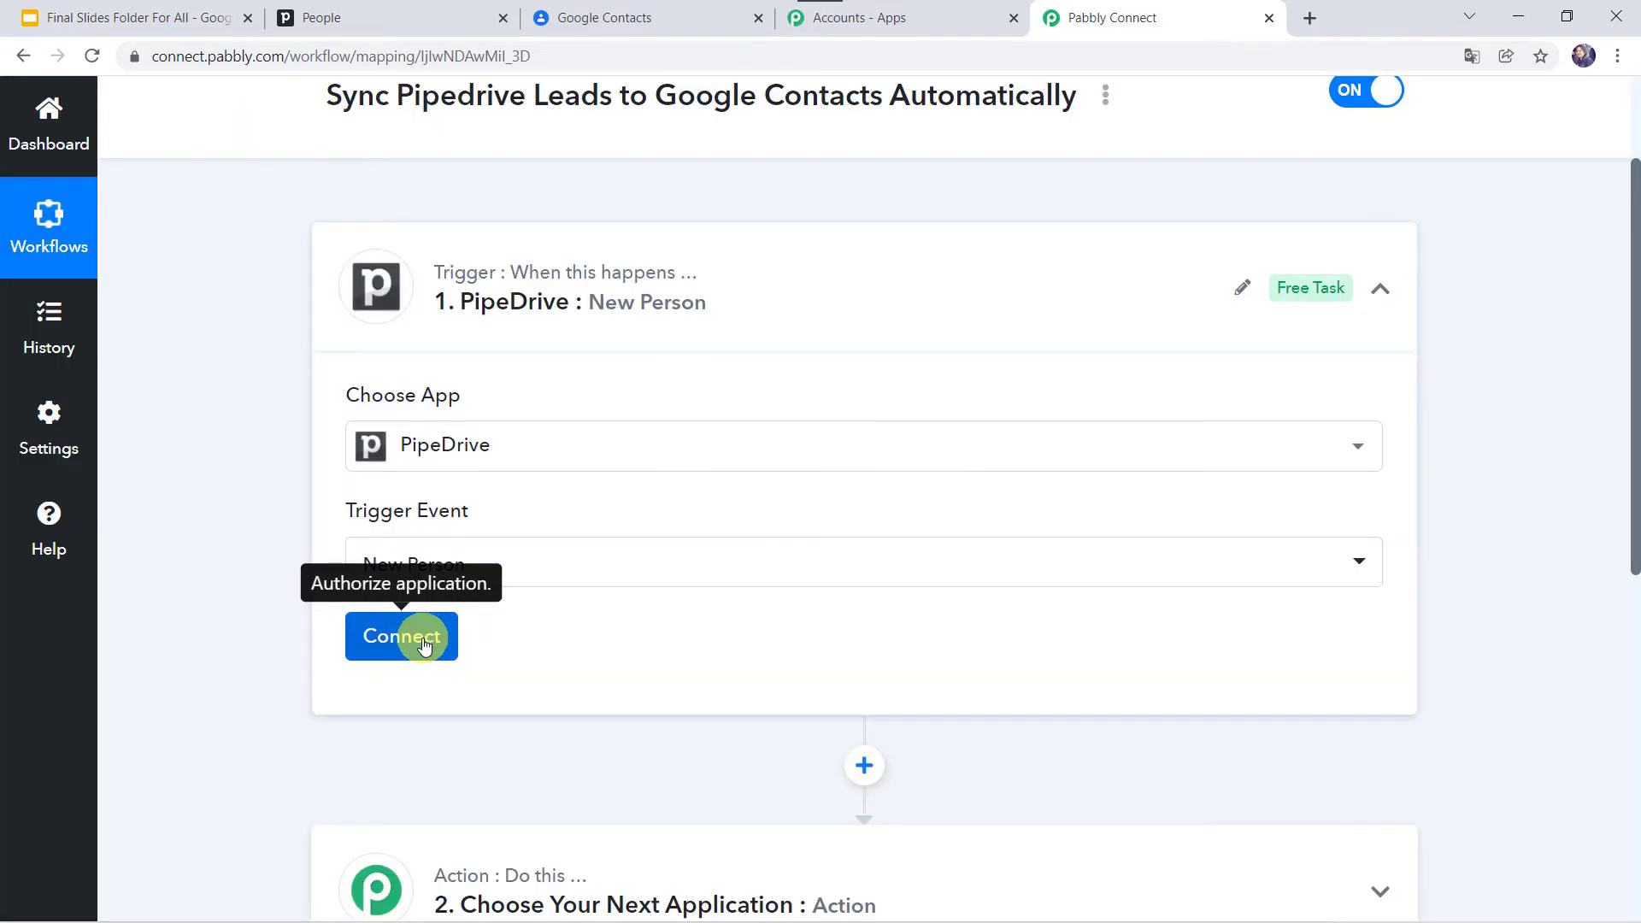
Step: Start a new PipeDrive connection (#20) and go to Pipedrive to find its API token
{"action": "left_click", "coordinate": [423, 641]}
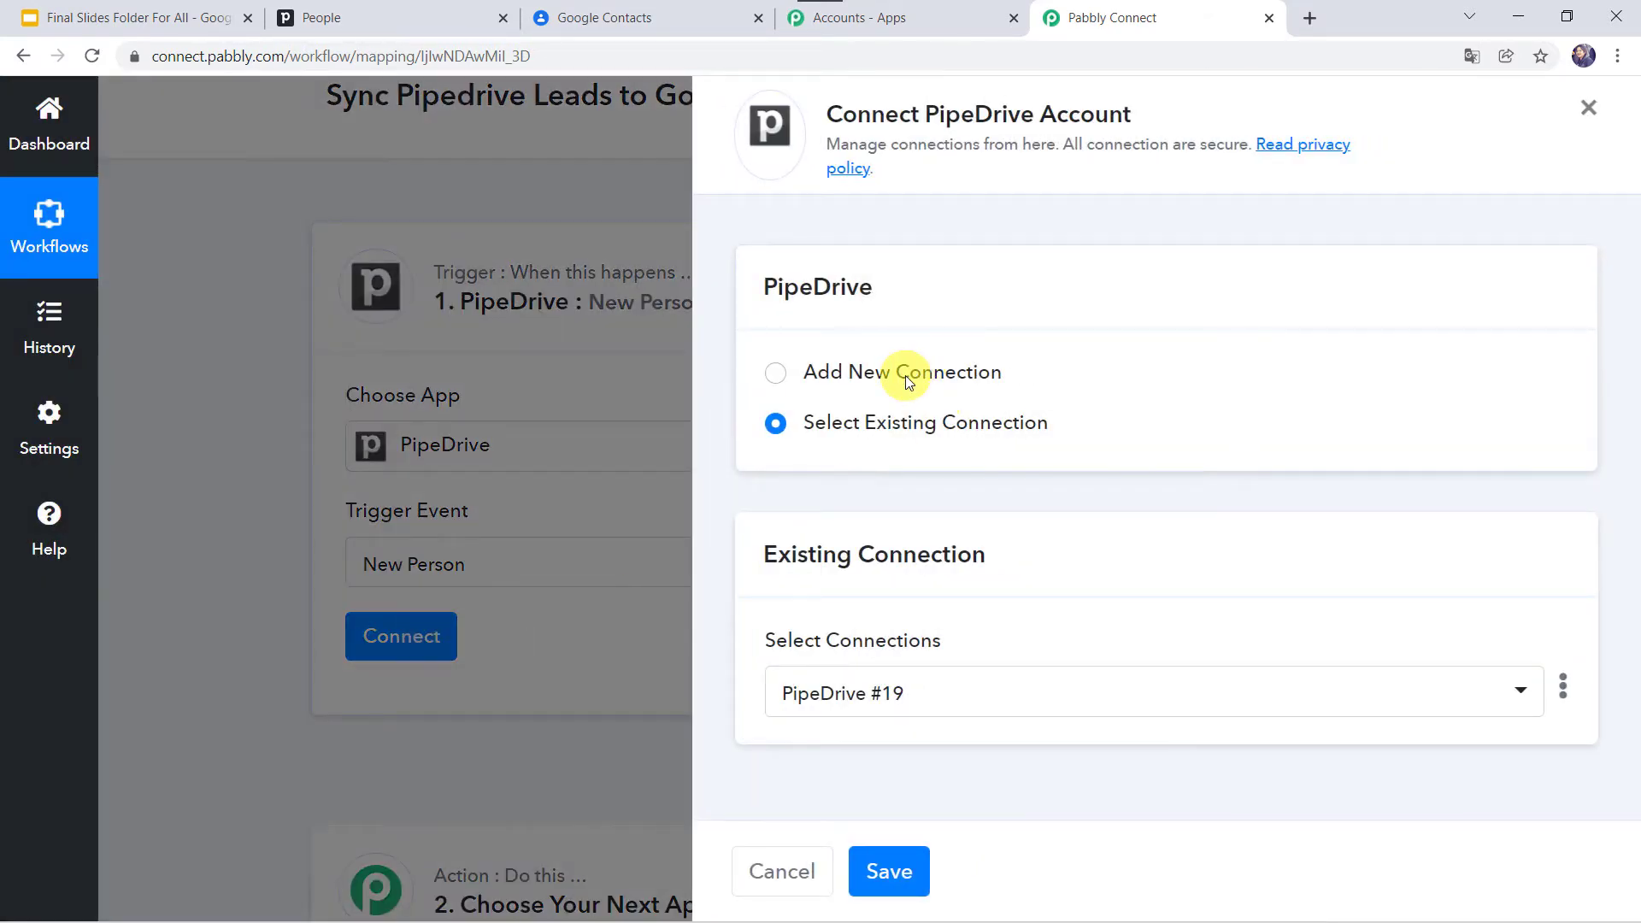
{"action": "left_click", "coordinate": [905, 376]}
{"action": "scroll", "coordinate": [996, 582], "scroll_direction": "down", "scroll_amount": 1}
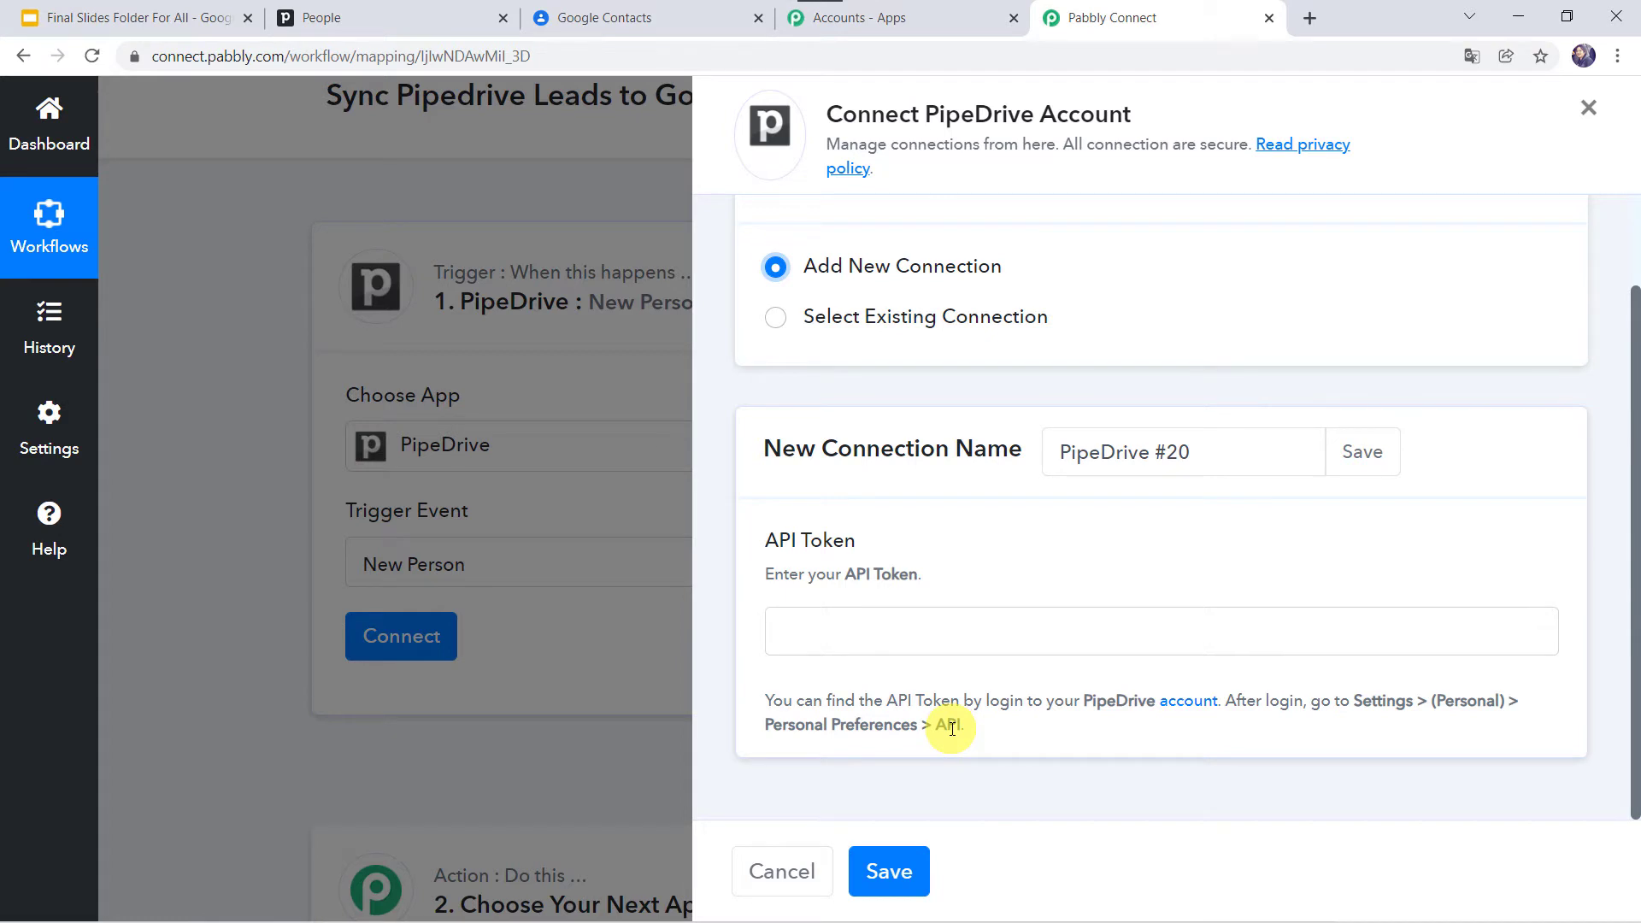
{"action": "left_click", "coordinate": [411, 7]}
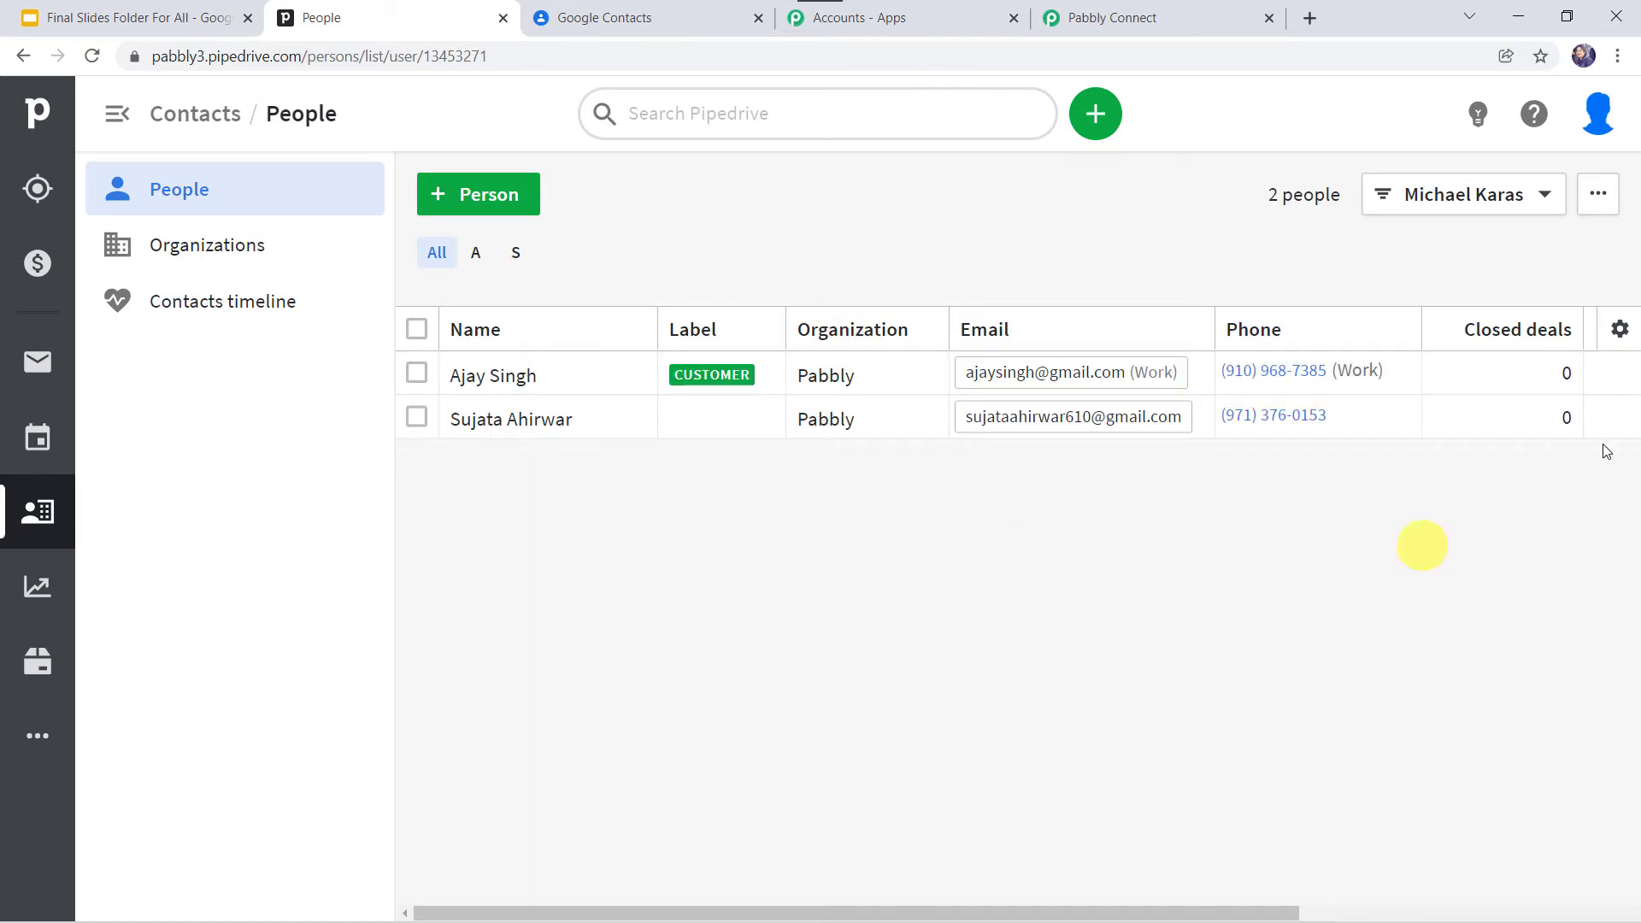
Step: Copy the personal API token from Pipedrive's Personal preferences API section and return to Pabbly
{"action": "left_click", "coordinate": [1601, 124]}
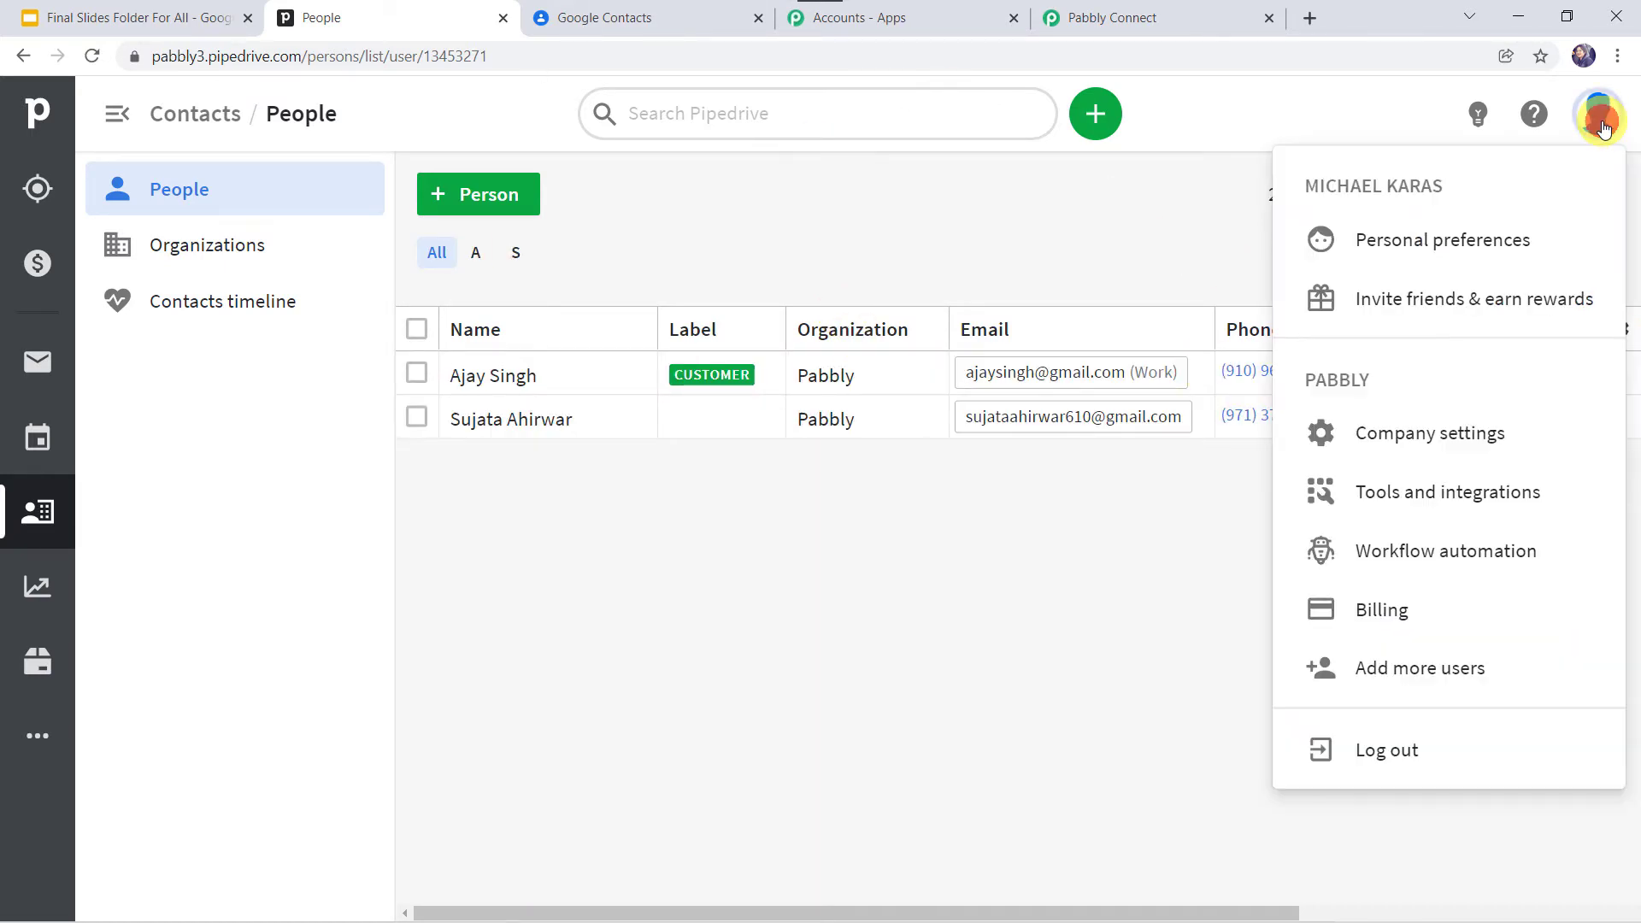
{"action": "left_click", "coordinate": [1396, 253]}
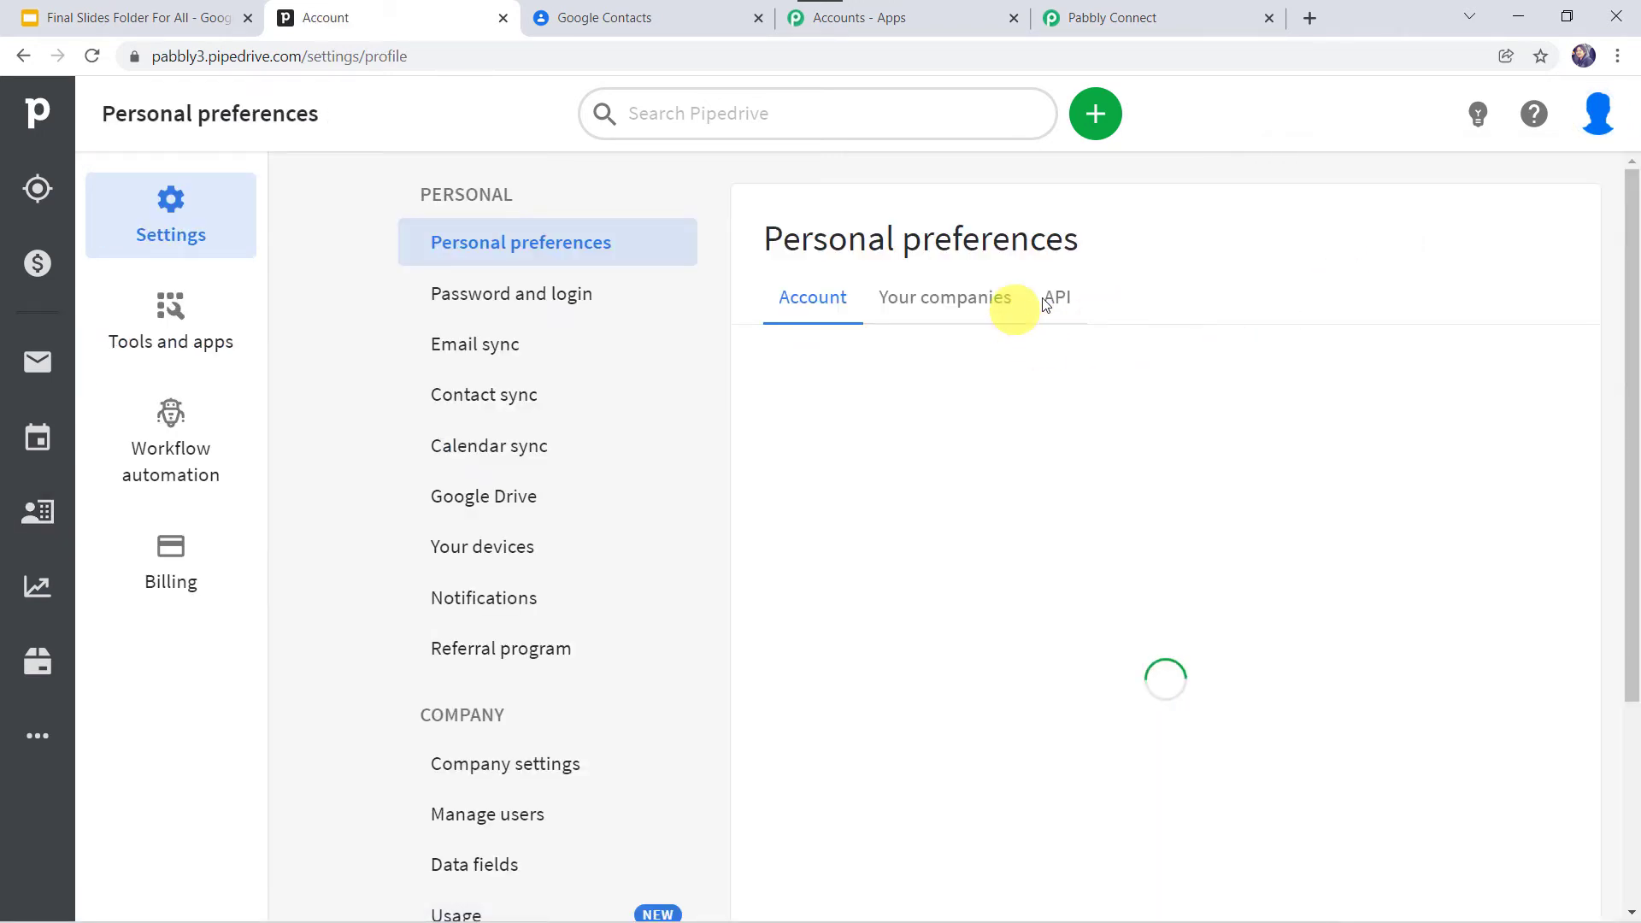
{"action": "left_click", "coordinate": [1058, 299]}
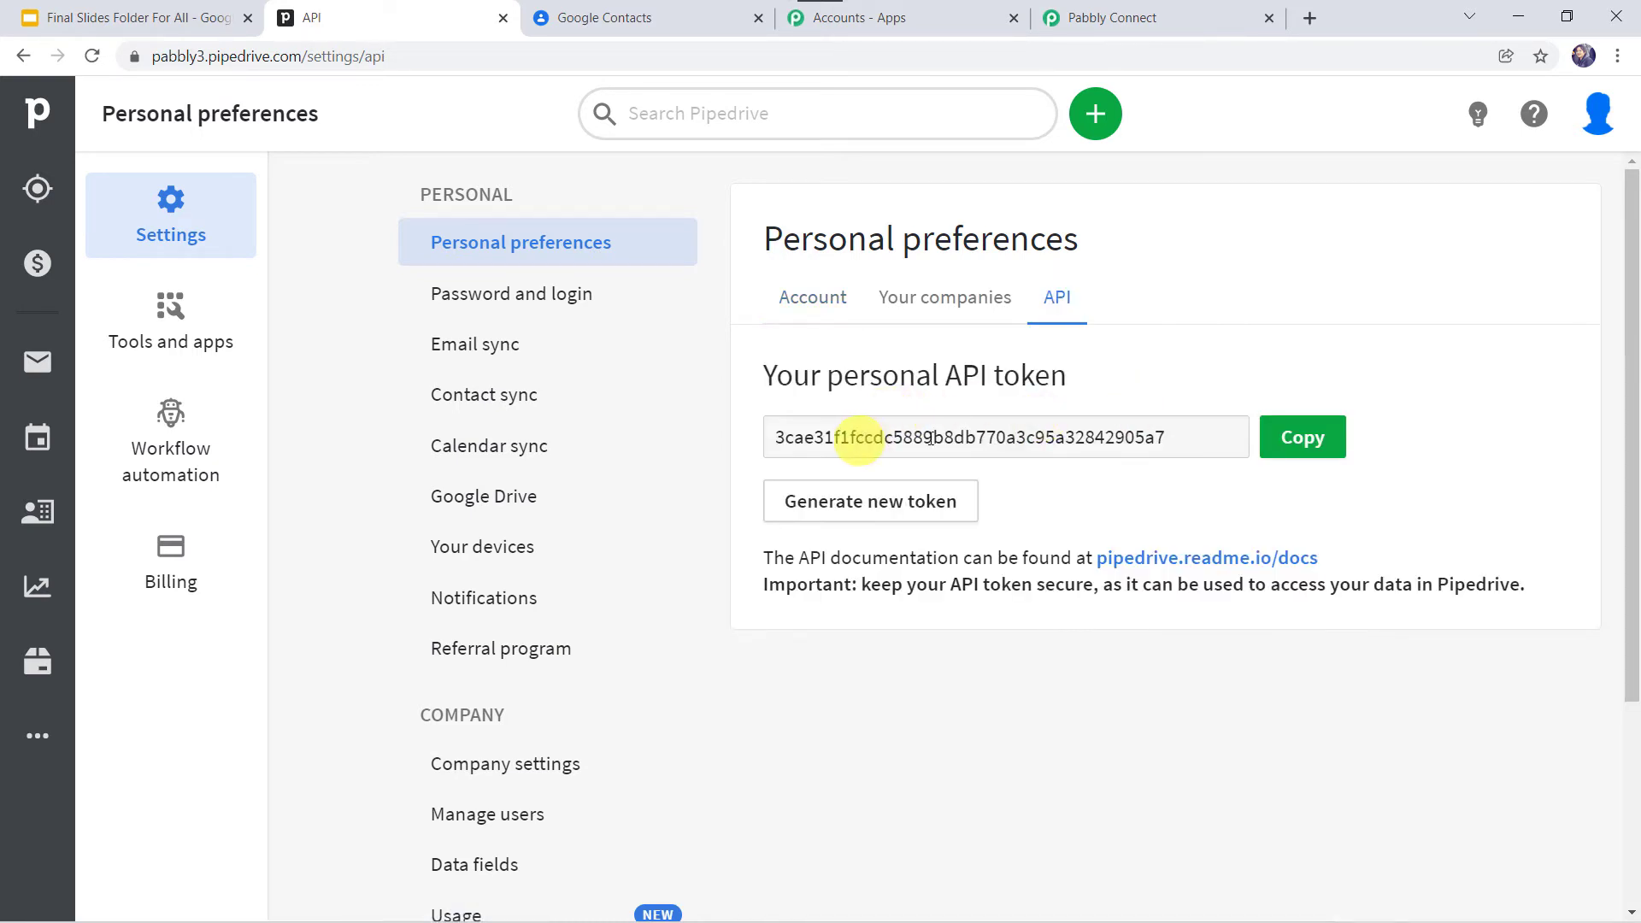
{"action": "left_click", "coordinate": [1300, 441]}
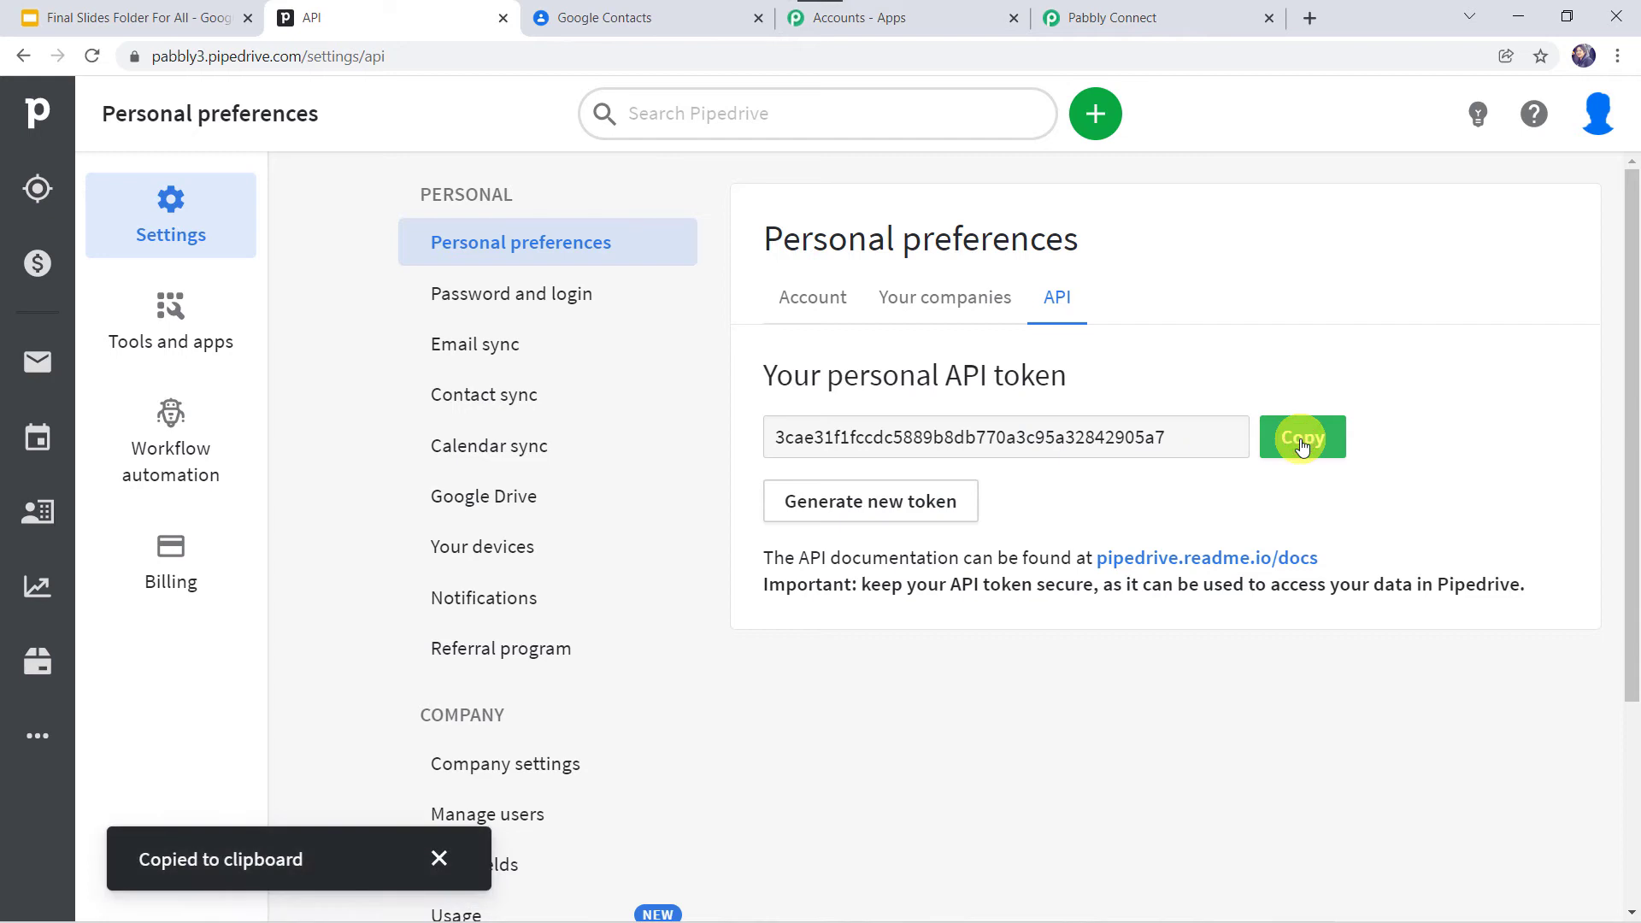
{"action": "left_click", "coordinate": [1162, 18]}
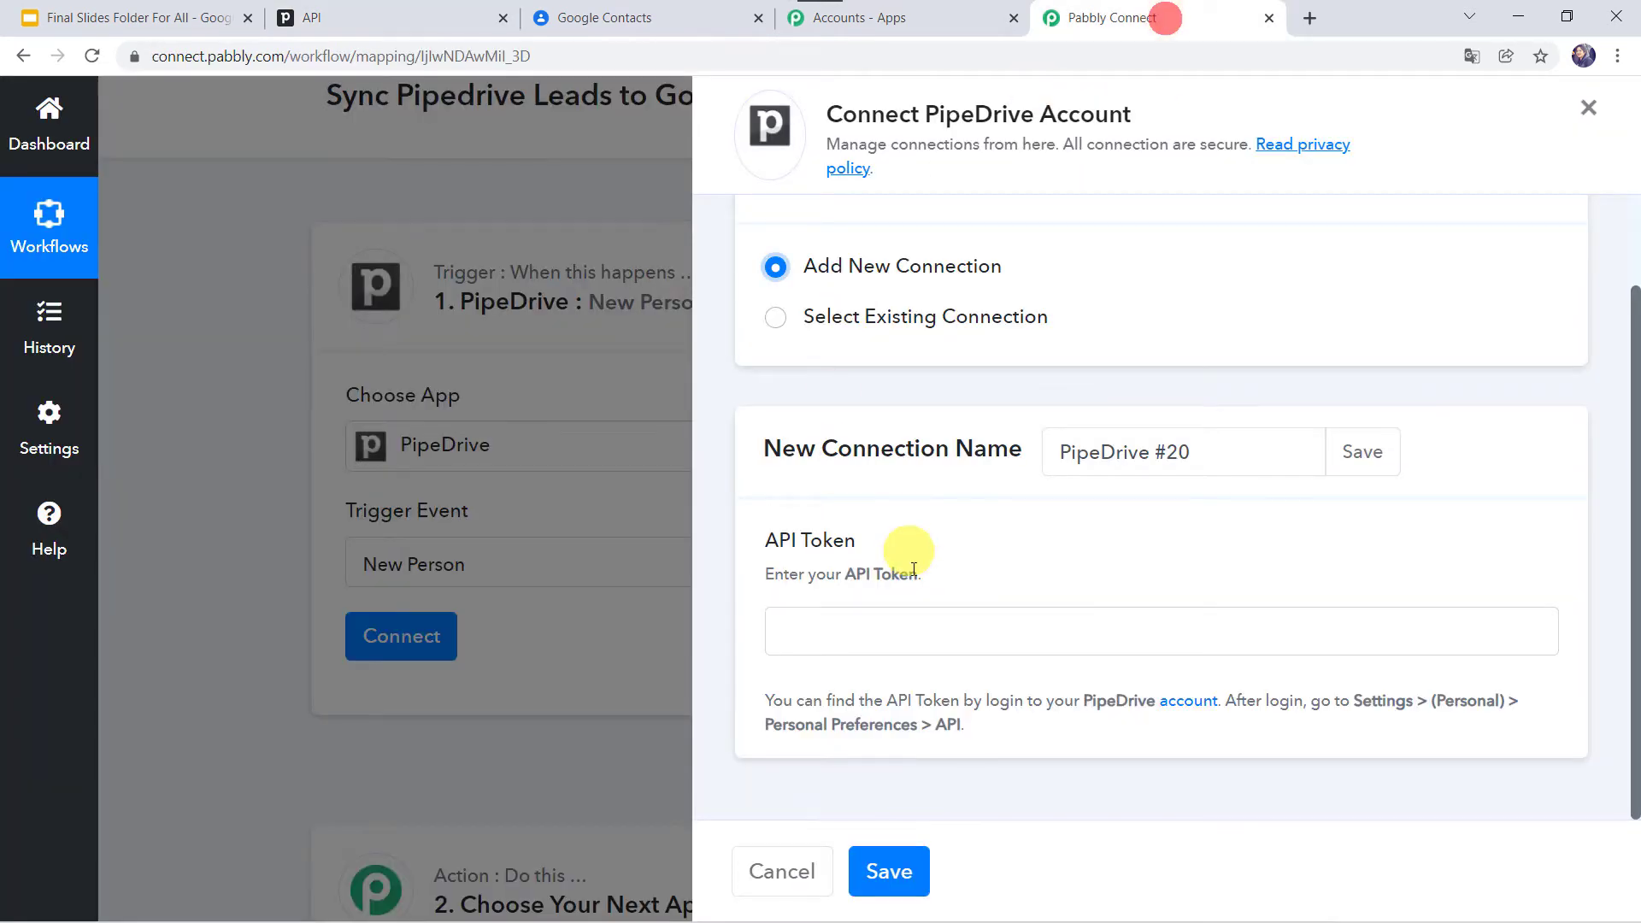
Step: Paste the API token into the PipeDrive #20 connection and save it
{"action": "right_click", "coordinate": [917, 644]}
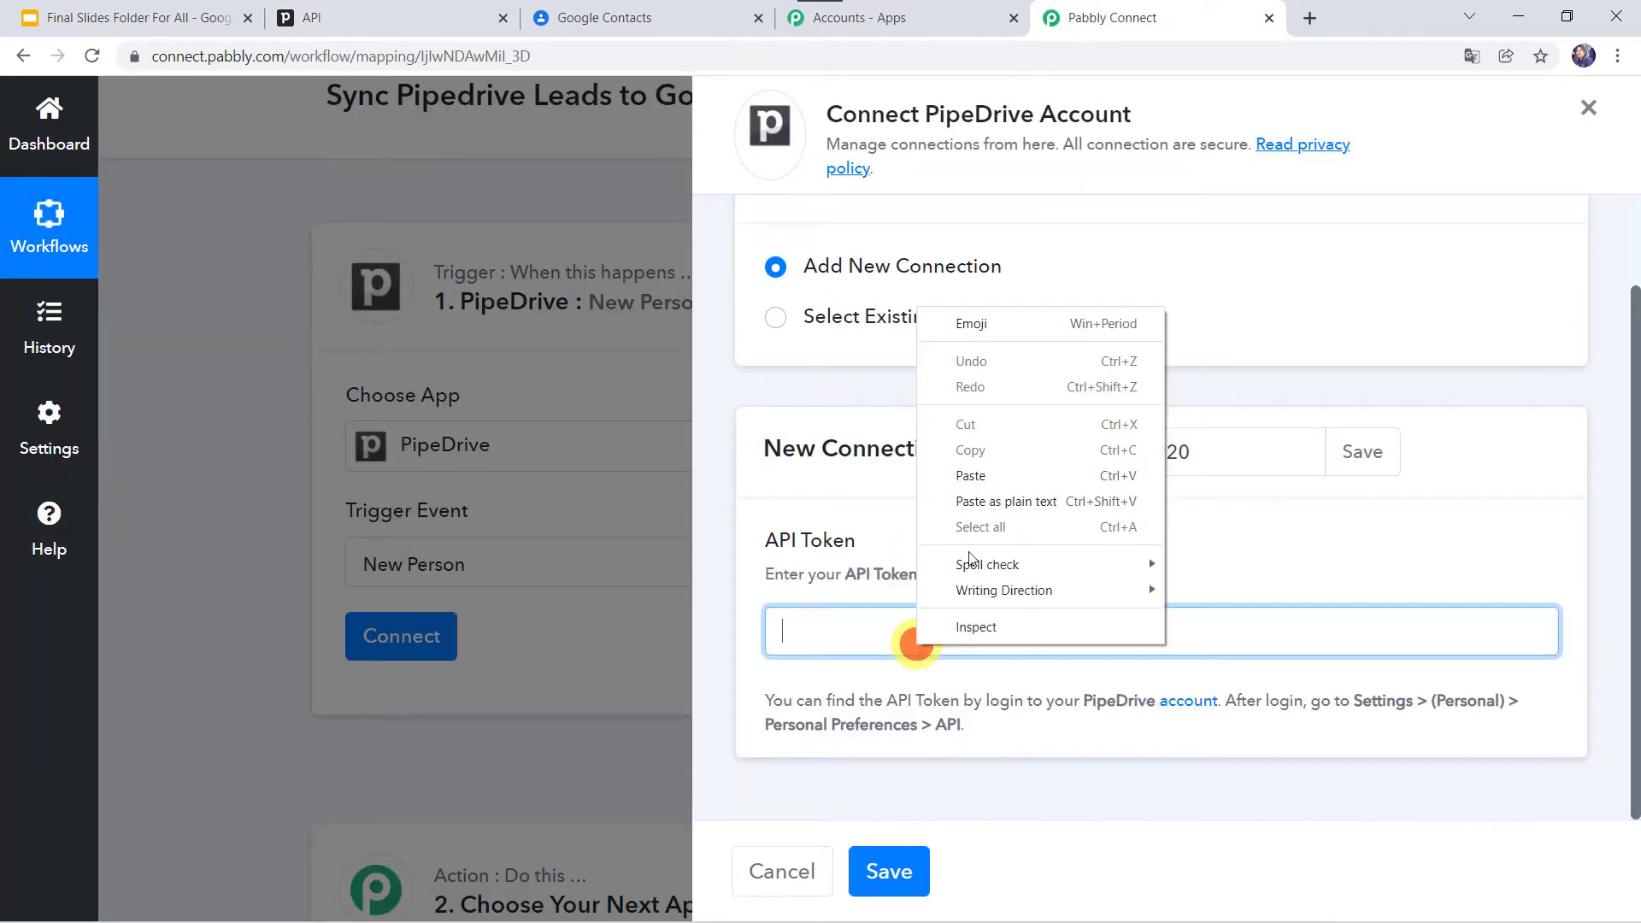
{"action": "left_click", "coordinate": [993, 475]}
{"action": "left_click", "coordinate": [893, 872]}
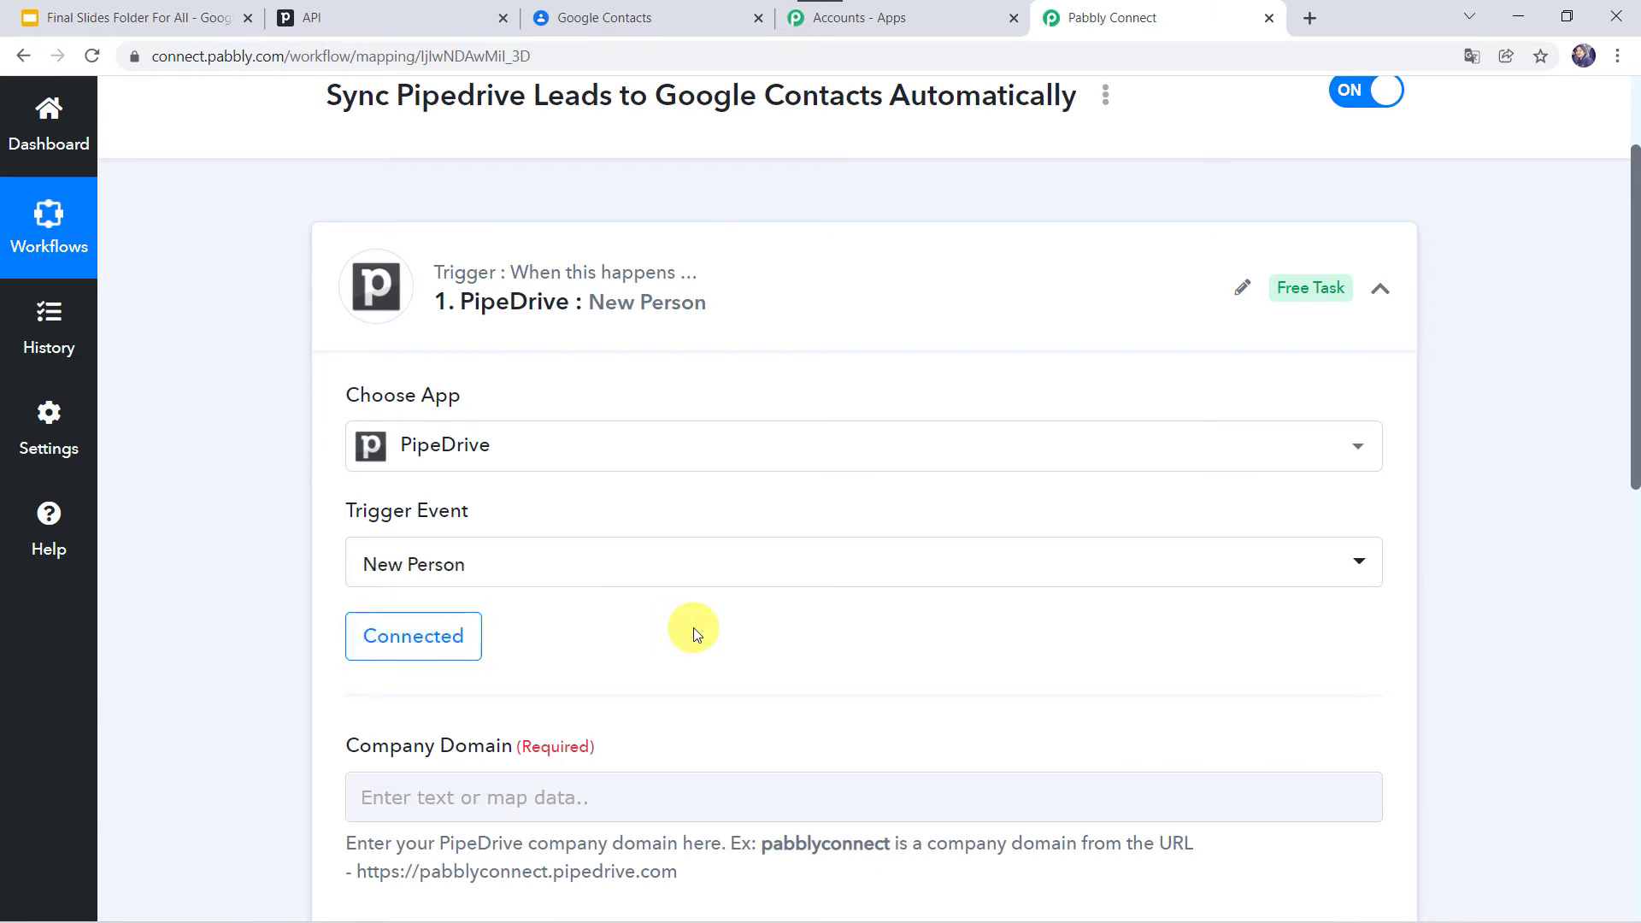
Step: Highlight the example company domain in the help text and return to Pipedrive's API settings
{"action": "scroll", "coordinate": [584, 637], "scroll_direction": "down", "scroll_amount": 4}
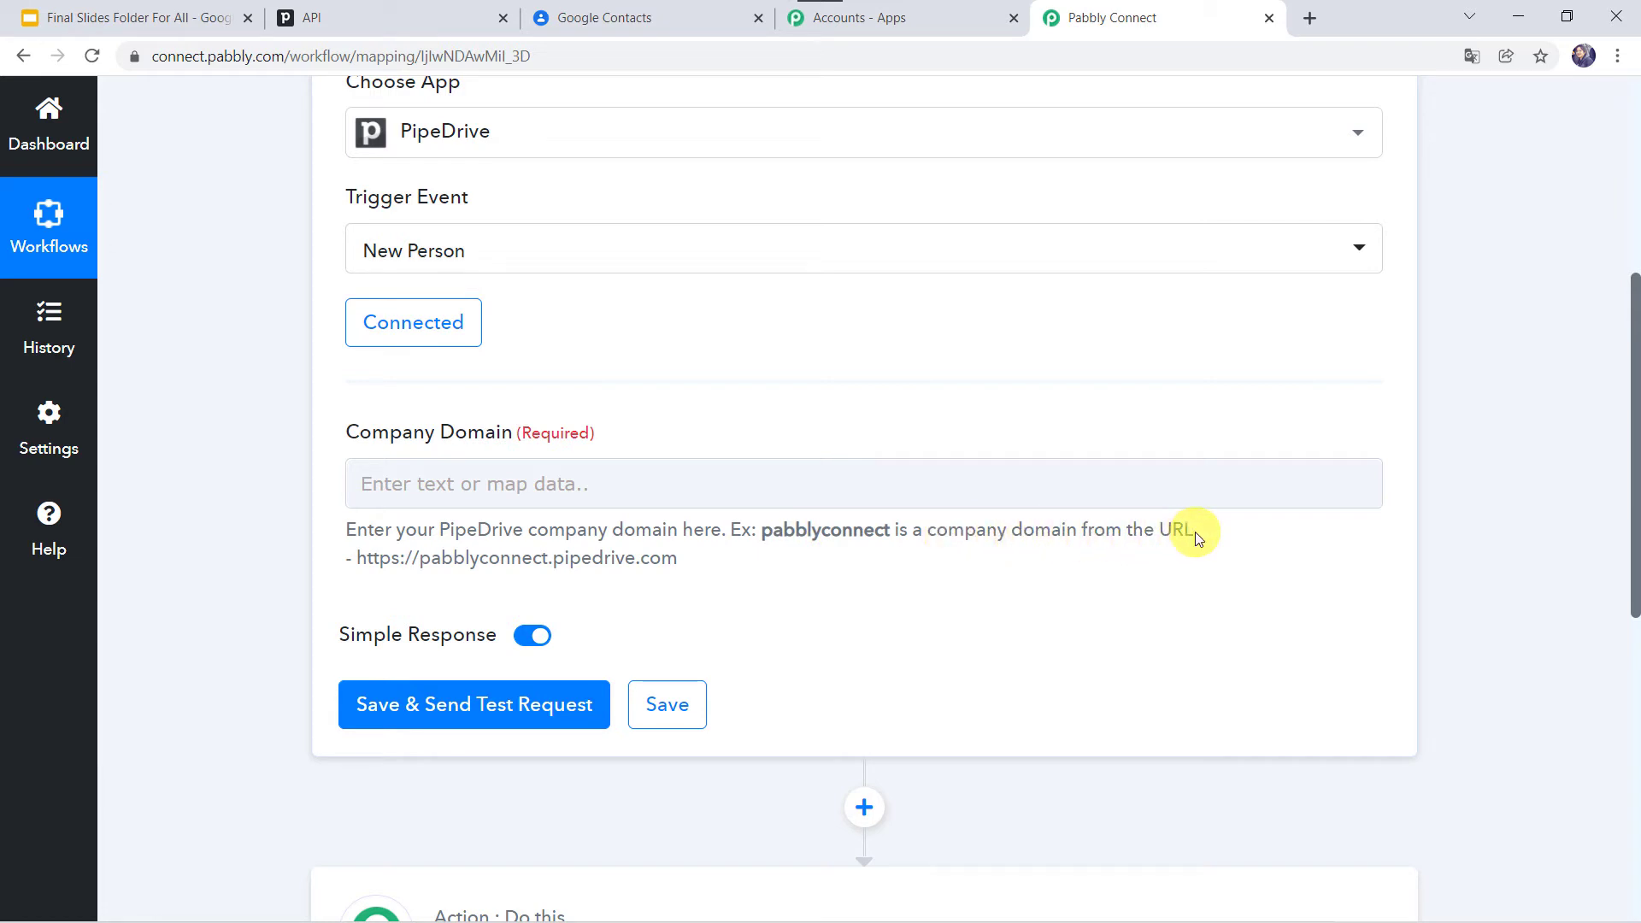
{"action": "double_click", "coordinate": [469, 561]}
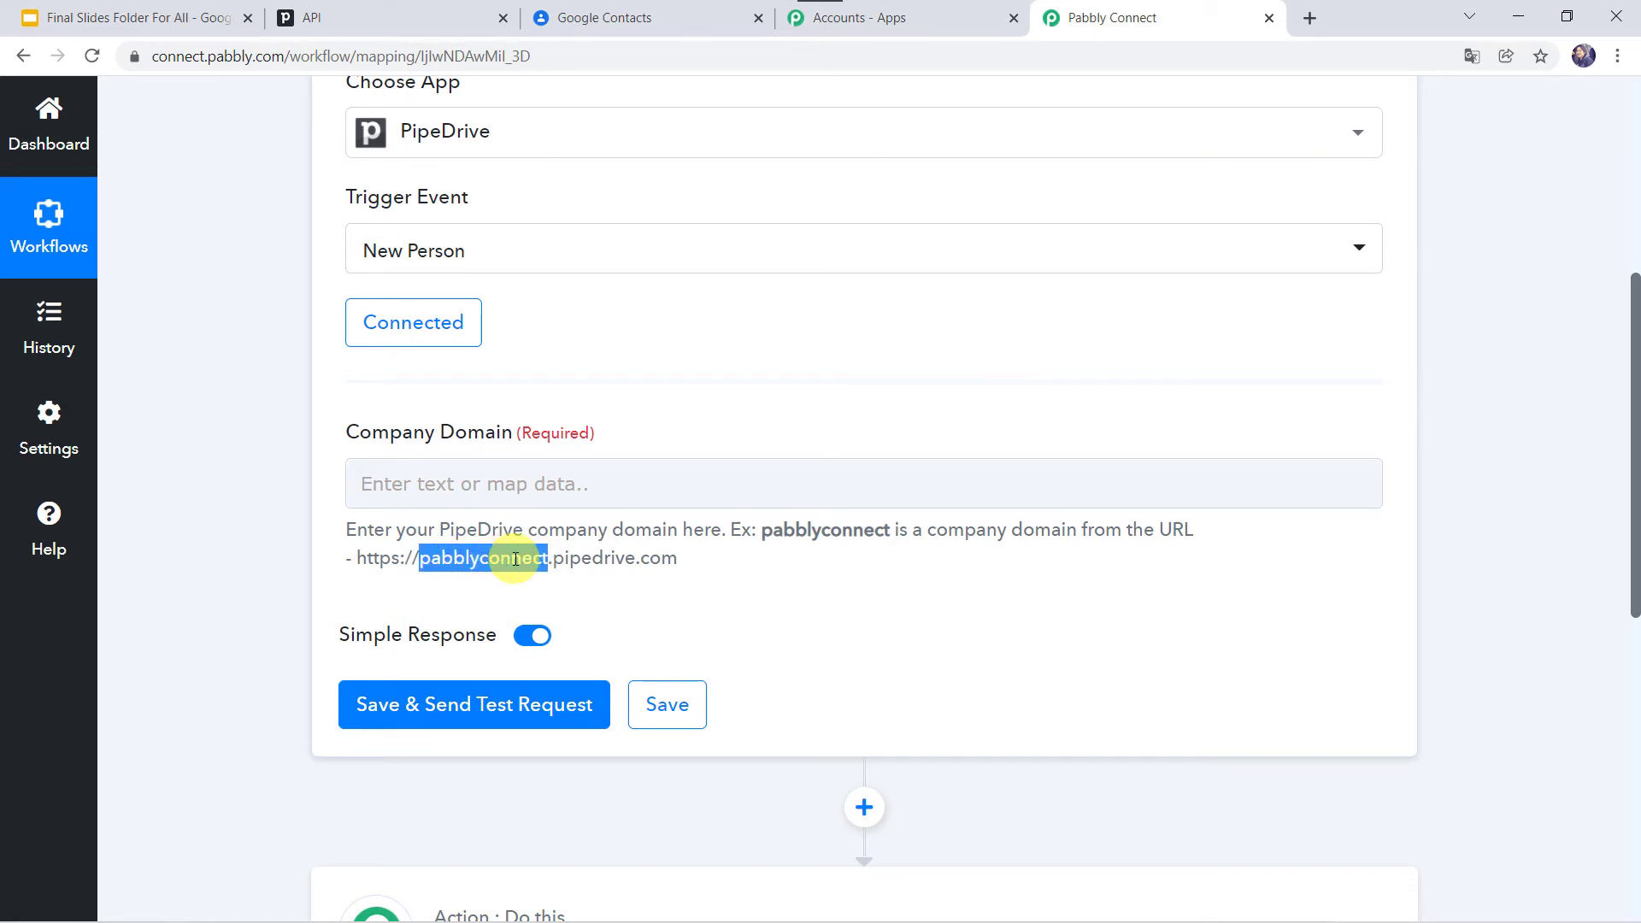
{"action": "left_click", "coordinate": [403, 24]}
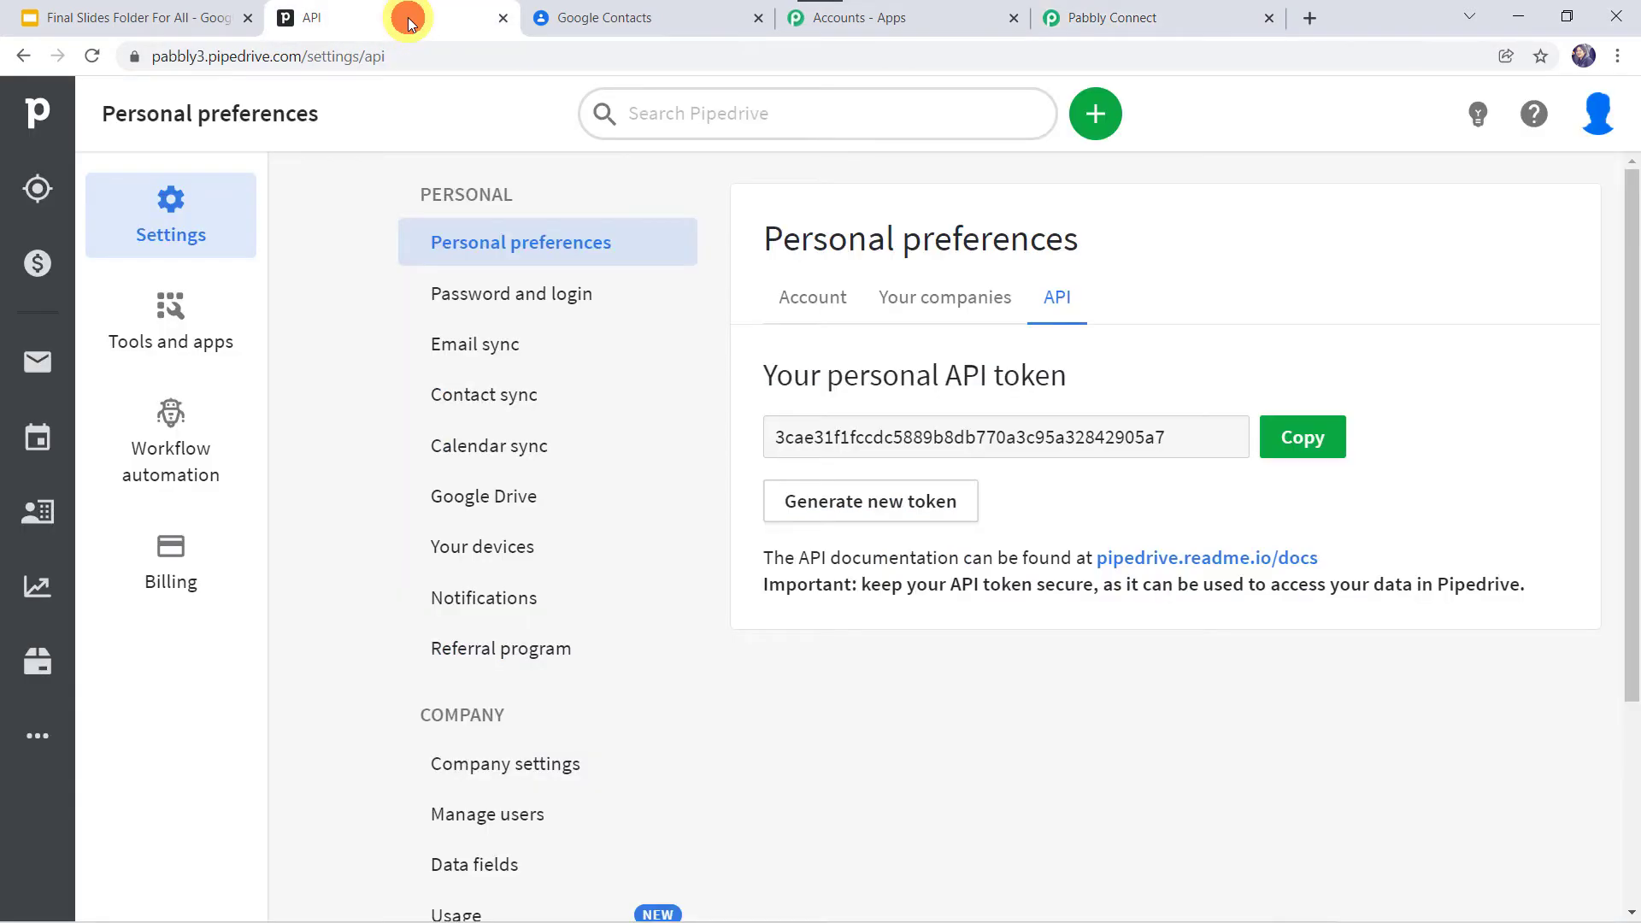
Step: Copy the company domain 'pabbly3' from the Pipedrive web address and return to Pabbly Connect
{"action": "left_click", "coordinate": [403, 58]}
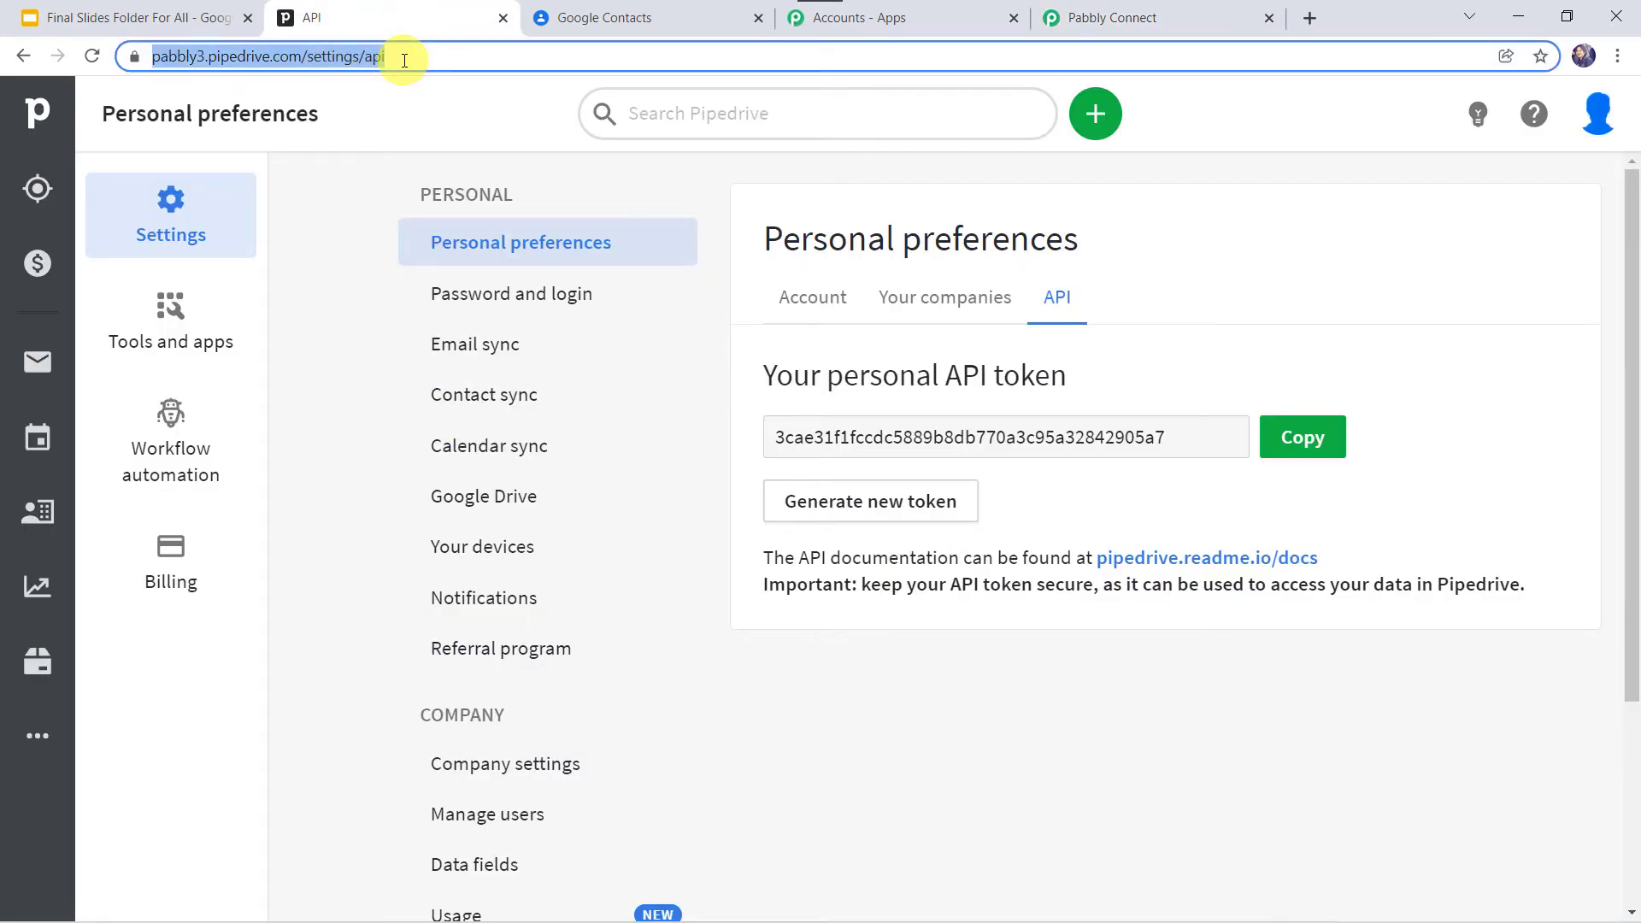
{"action": "left_click", "coordinate": [403, 58]}
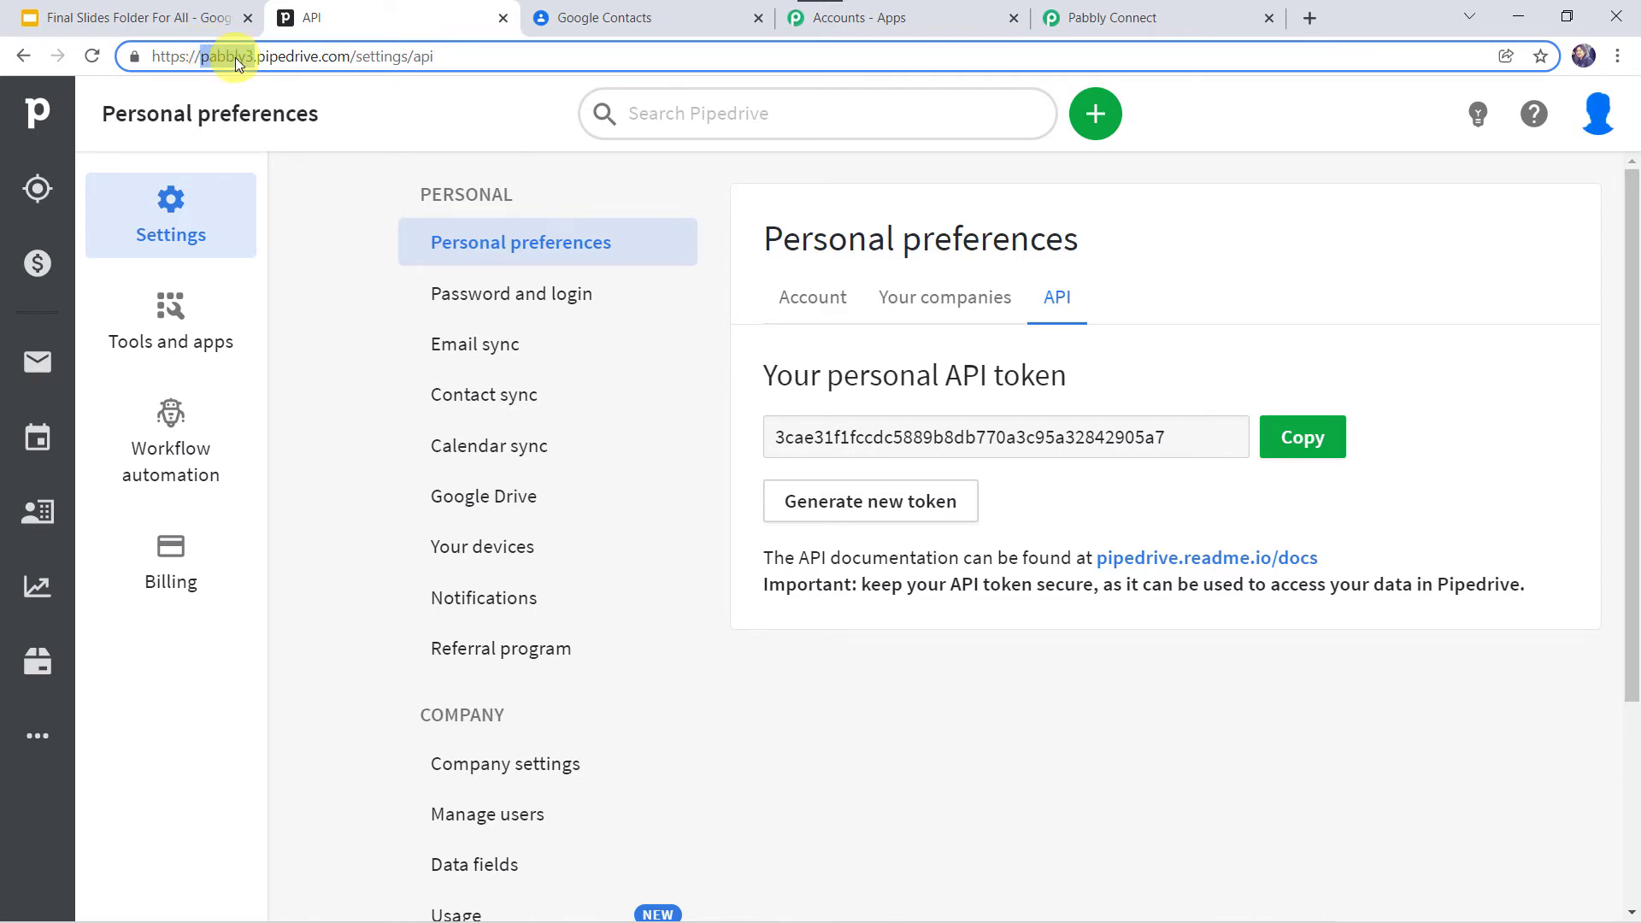
{"action": "right_click", "coordinate": [234, 58]}
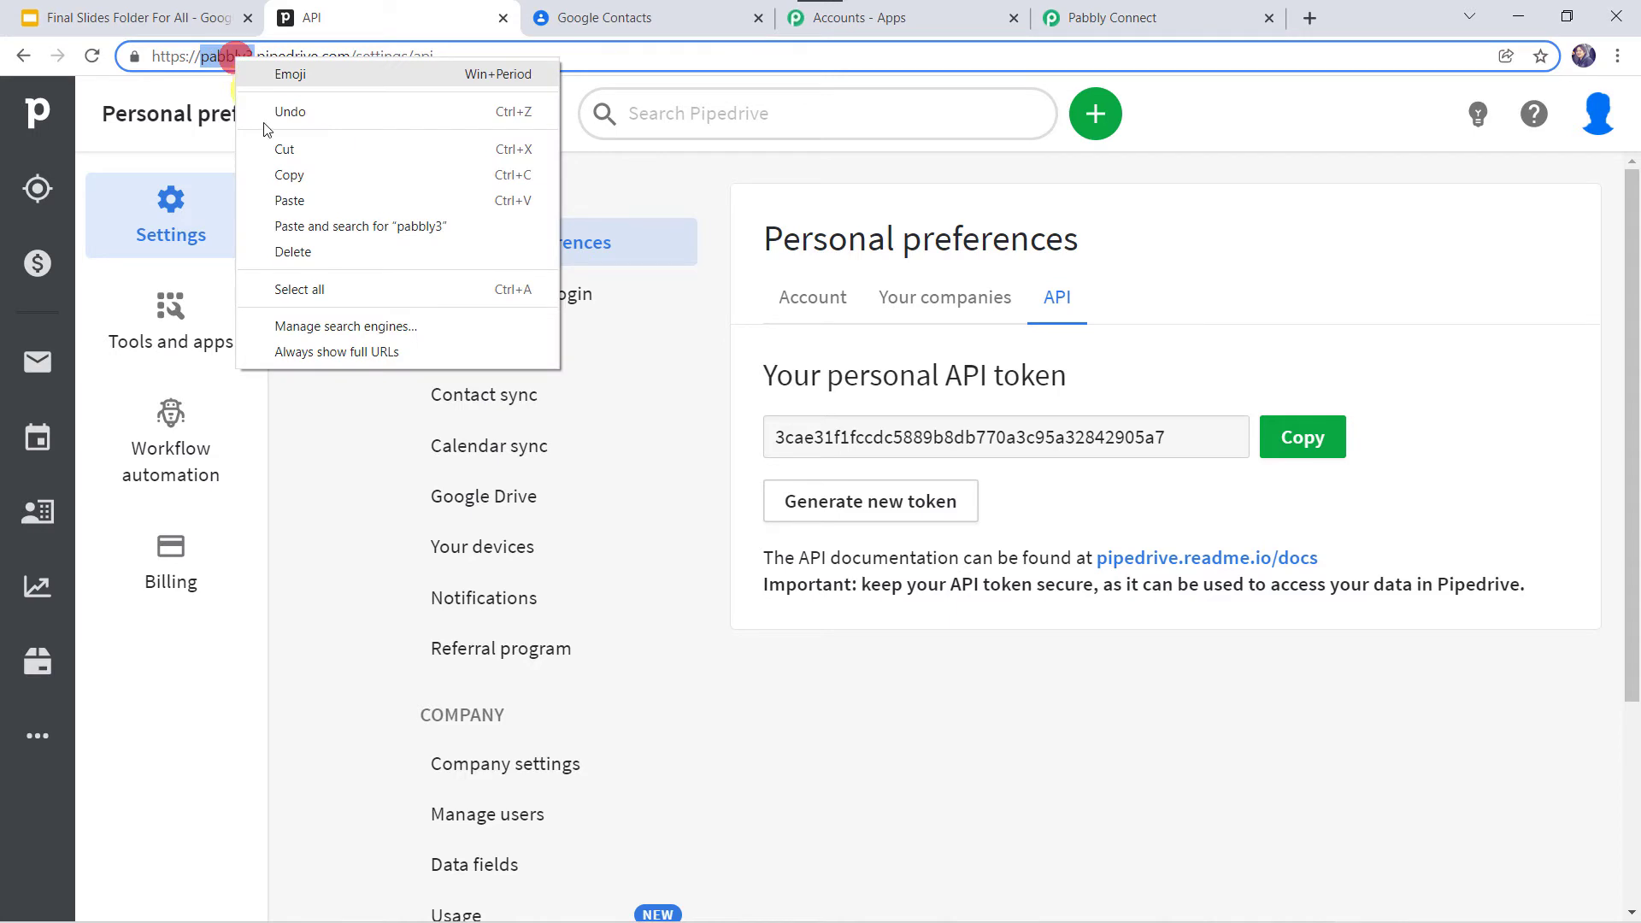
{"action": "left_click", "coordinate": [276, 173]}
{"action": "left_click", "coordinate": [1150, 15]}
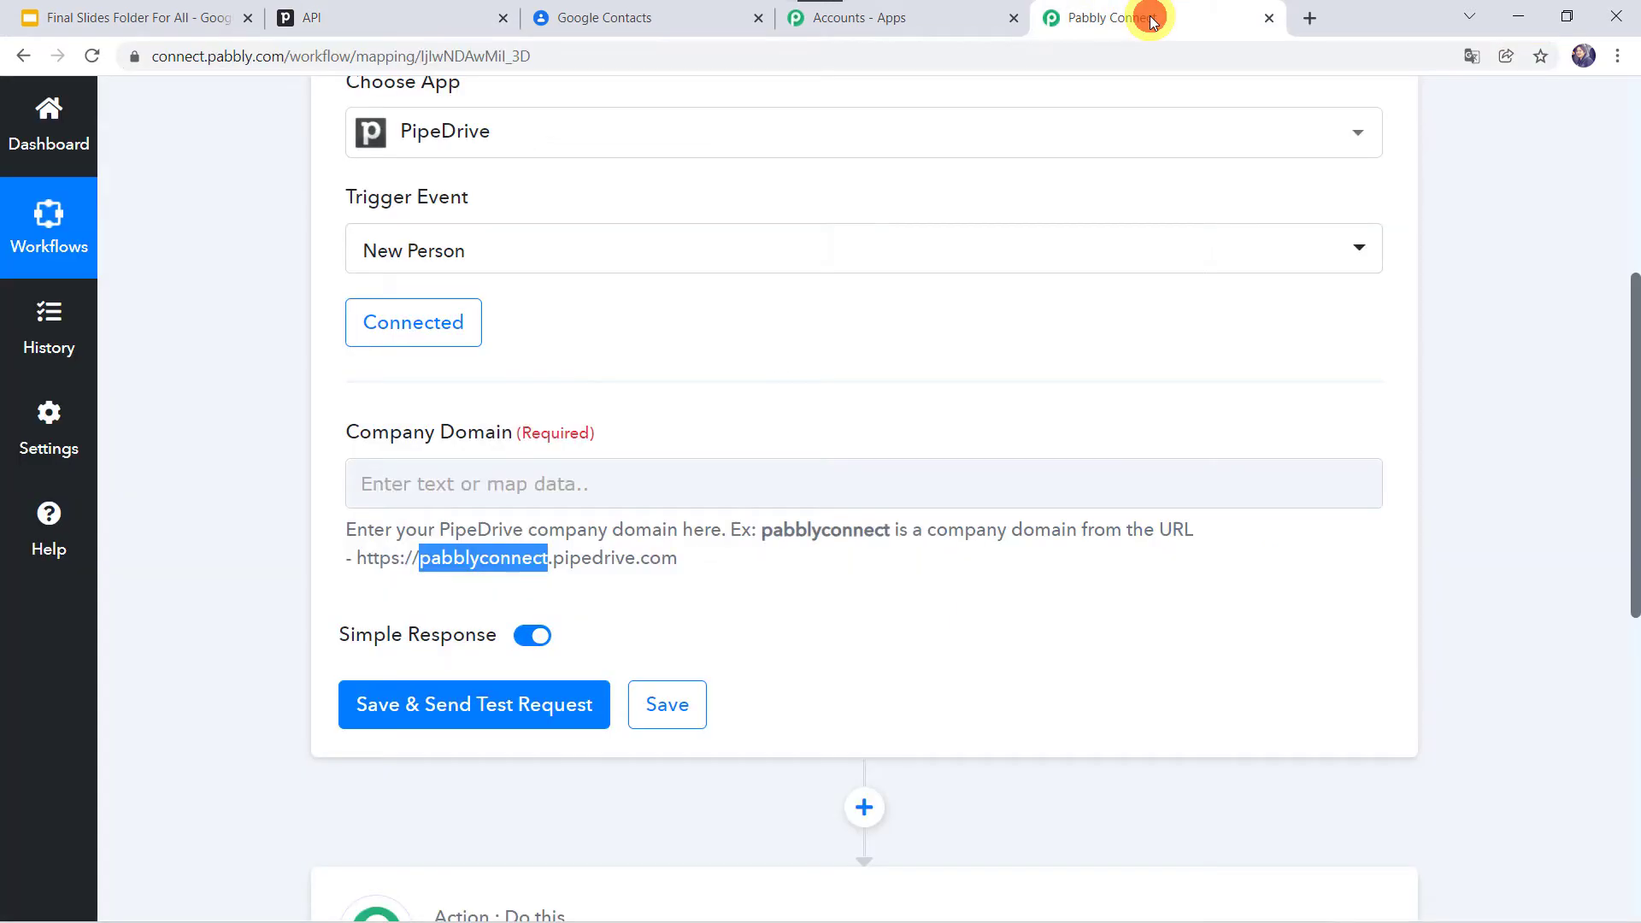
Step: Enter 'pabbly3' as the Company Domain, save the trigger and send its test request
{"action": "left_click", "coordinate": [433, 480]}
{"action": "right_click", "coordinate": [433, 480]}
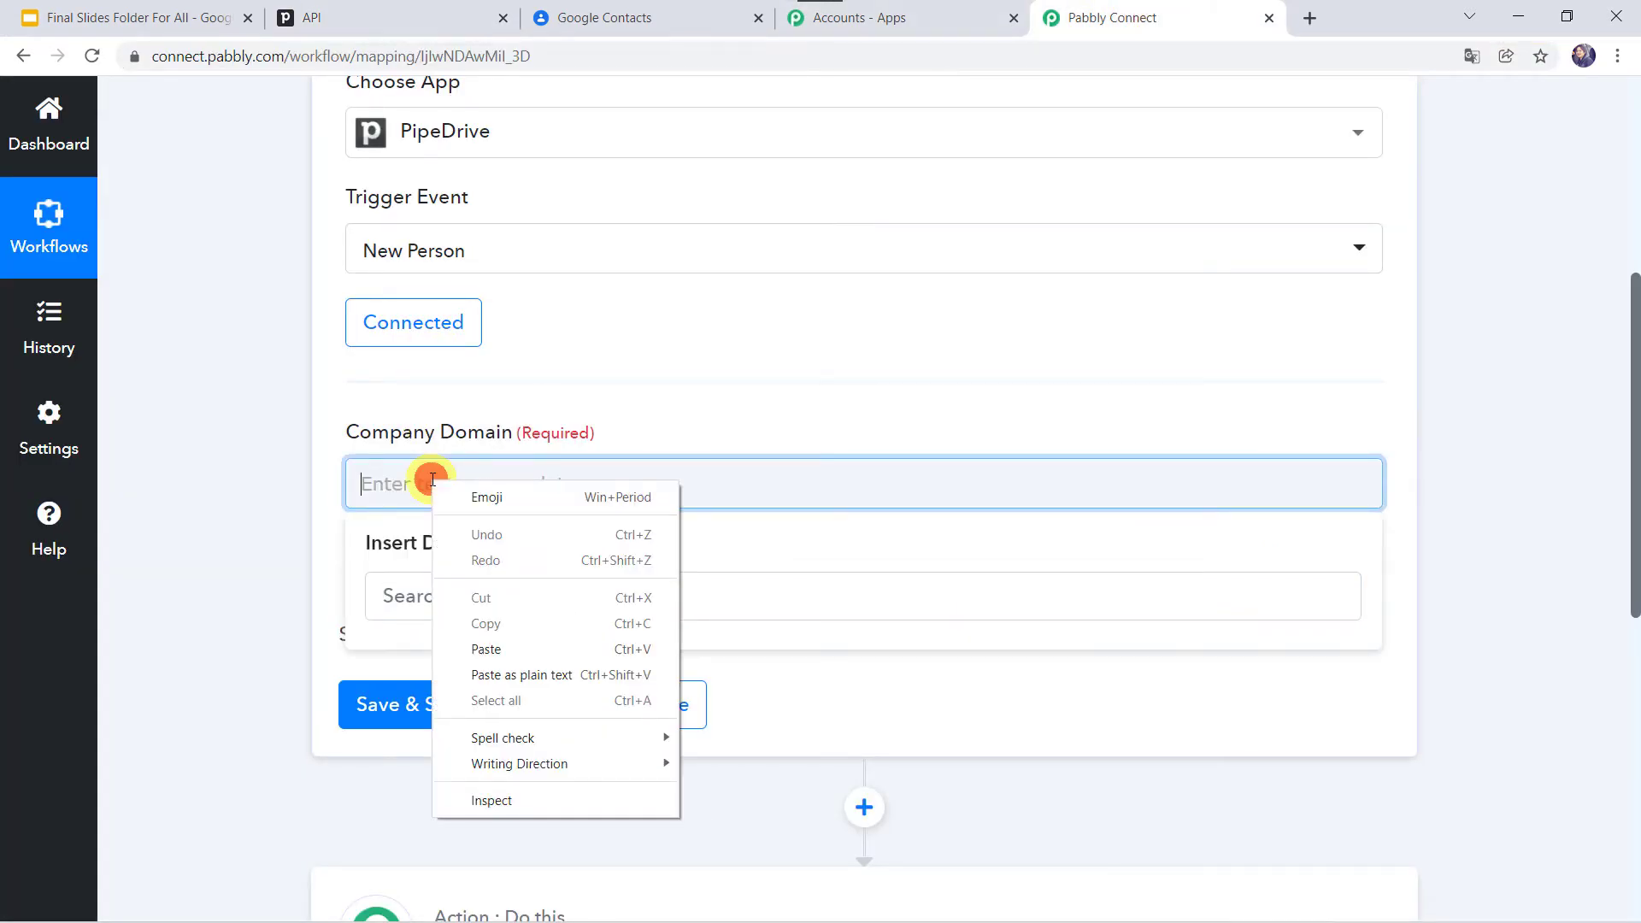
{"action": "left_click", "coordinate": [515, 651]}
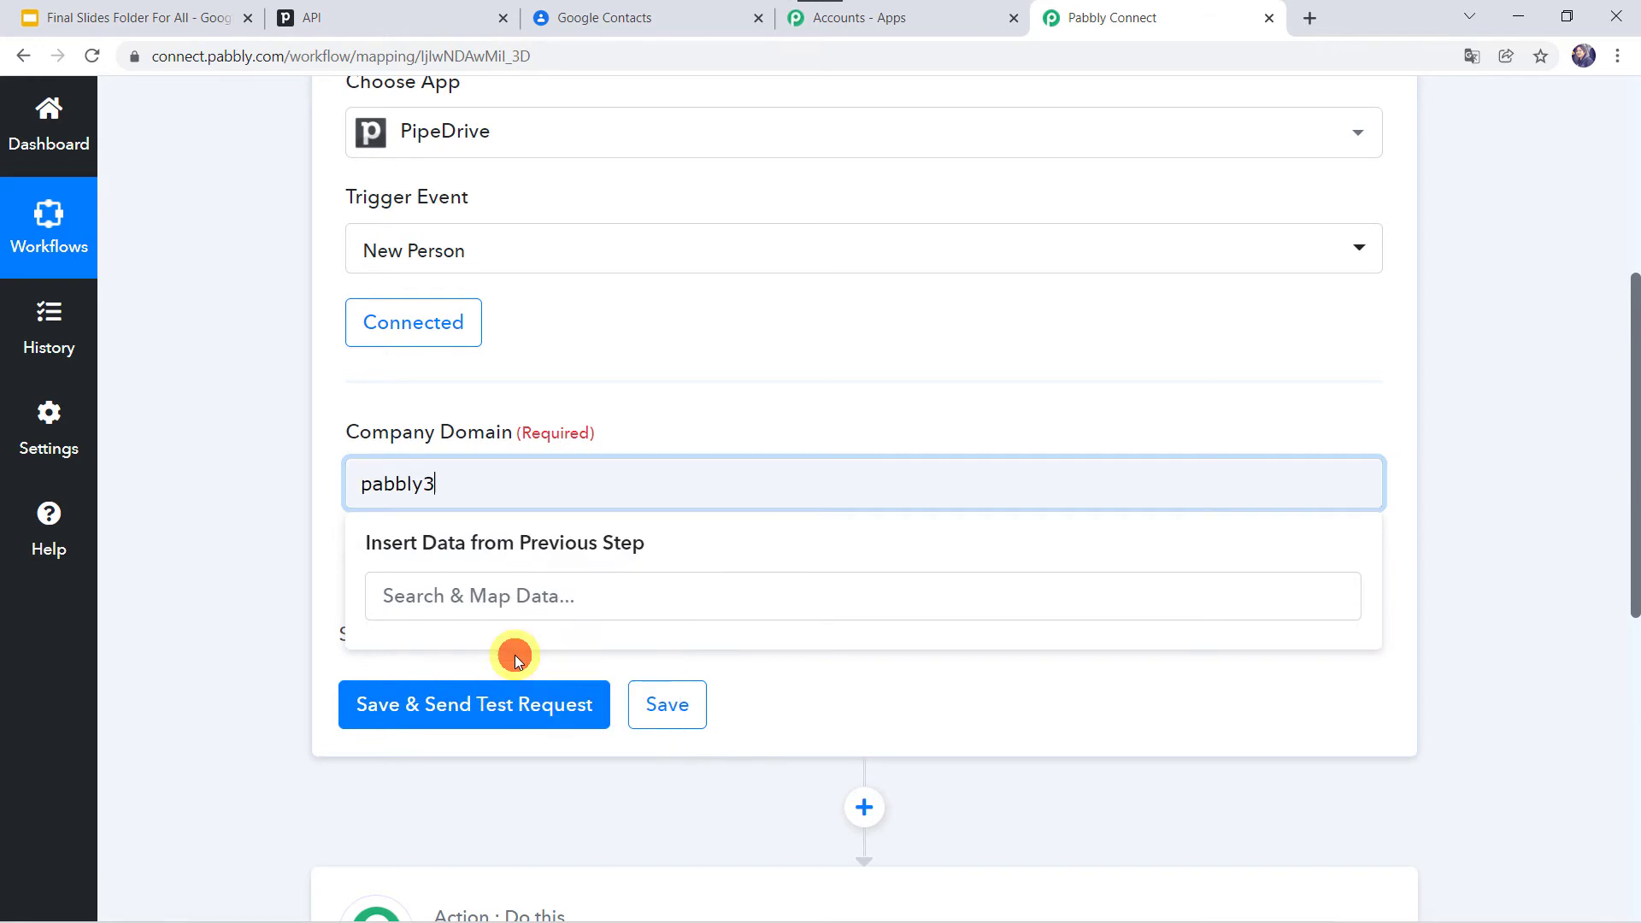
{"action": "left_click", "coordinate": [277, 604]}
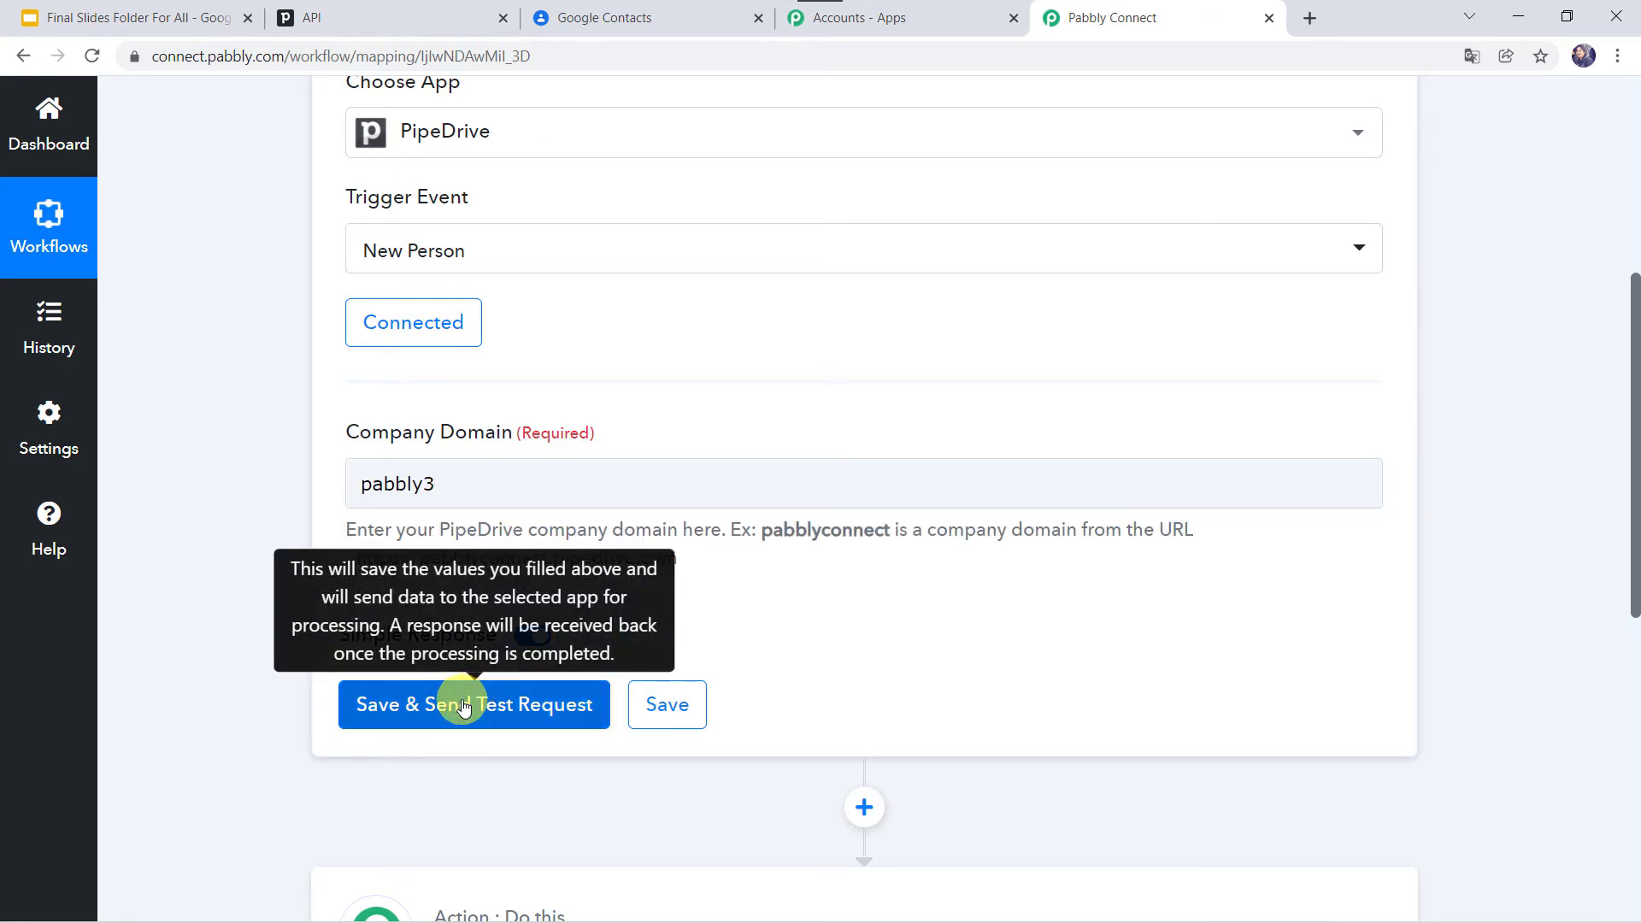
{"action": "left_click", "coordinate": [462, 707]}
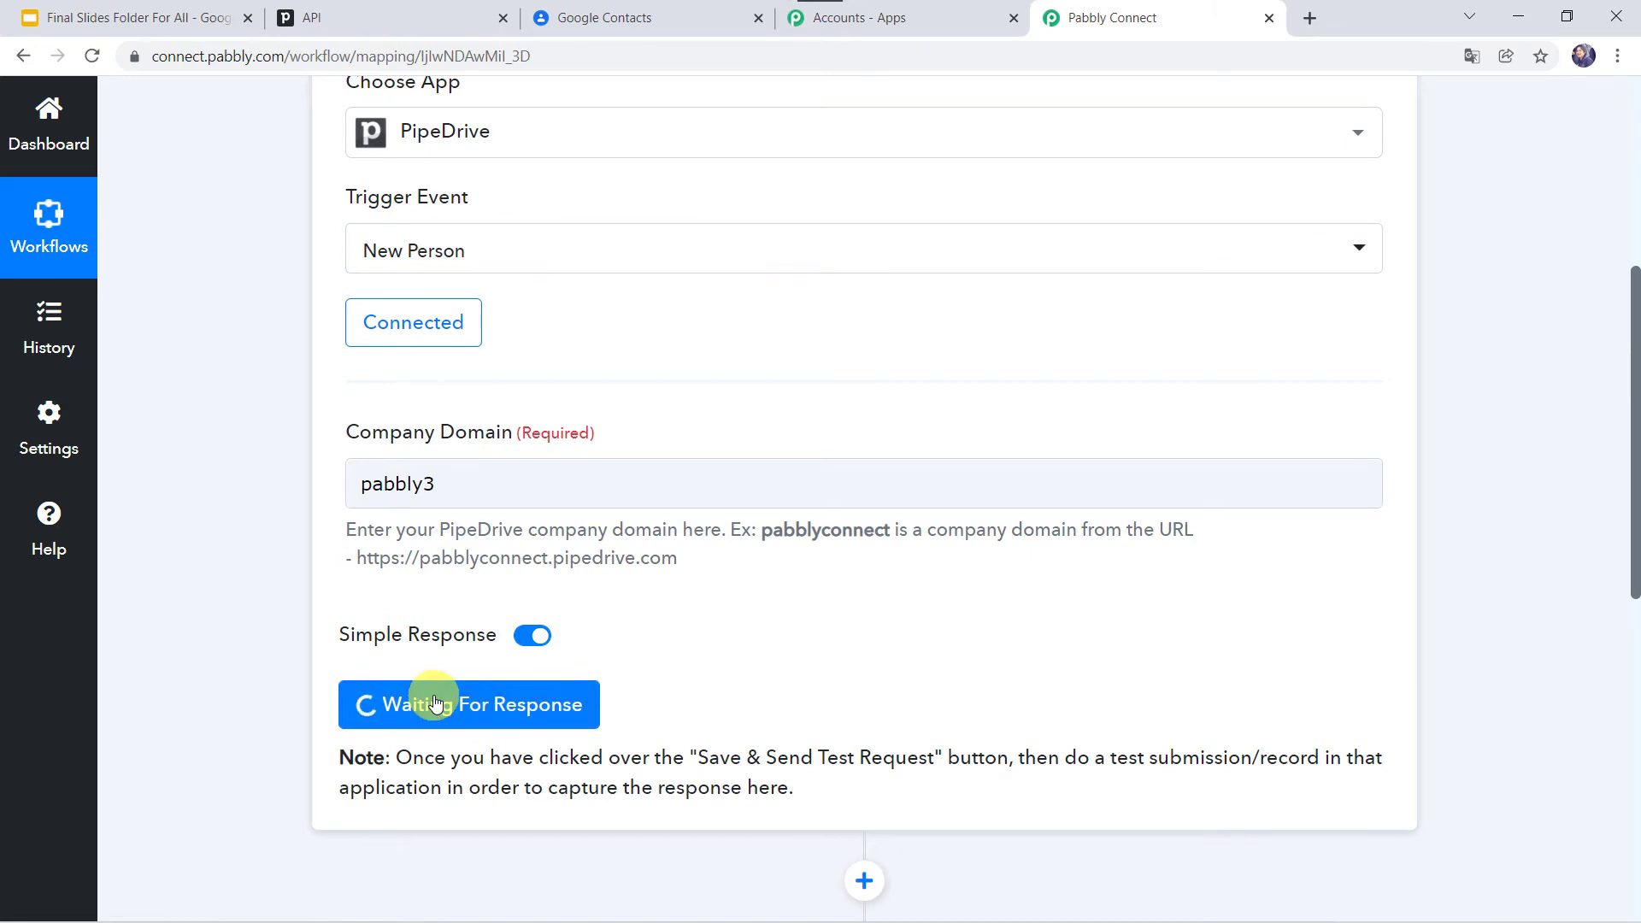
{"action": "left_click", "coordinate": [414, 23]}
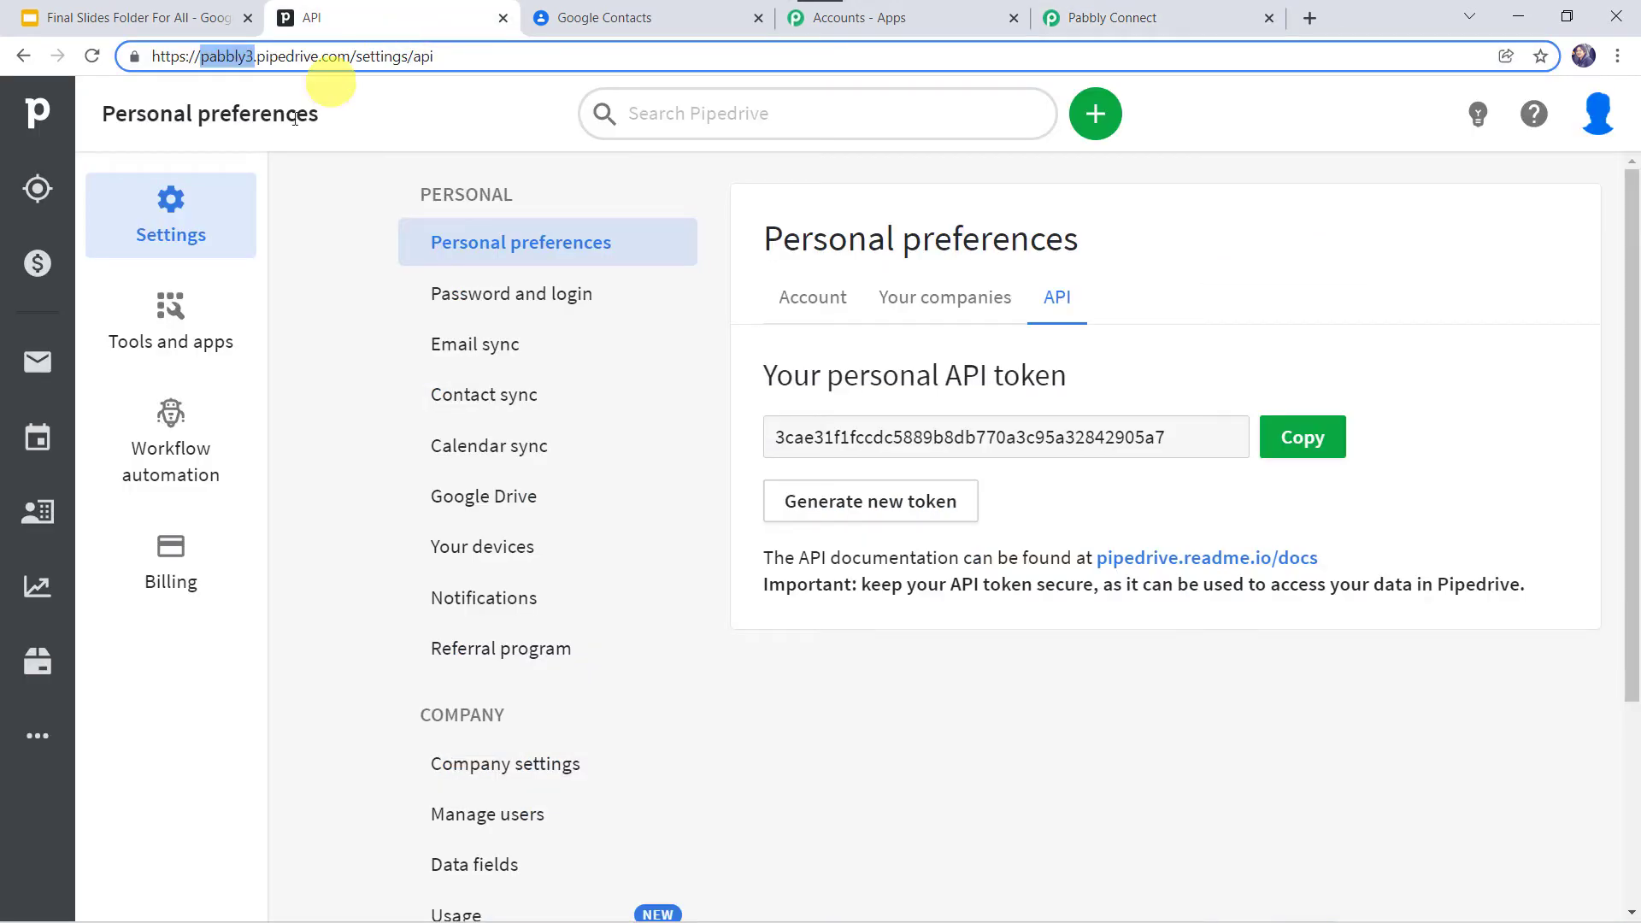
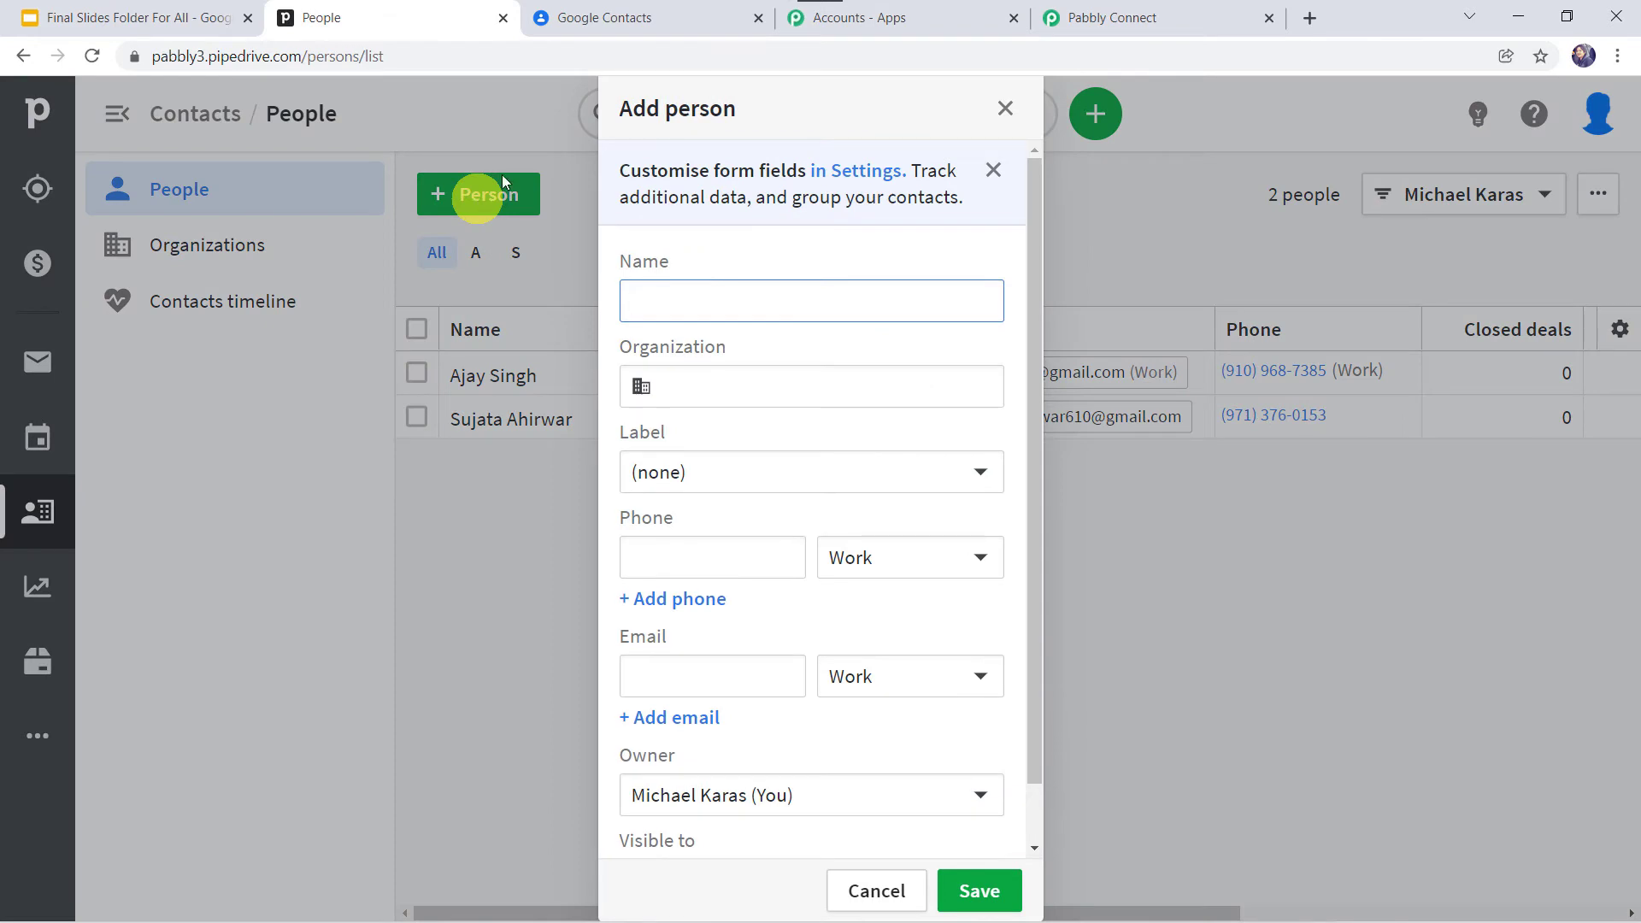
Step: Enter the new person's name, organization Pabbly, work phone and email
{"action": "left_click", "coordinate": [685, 303]}
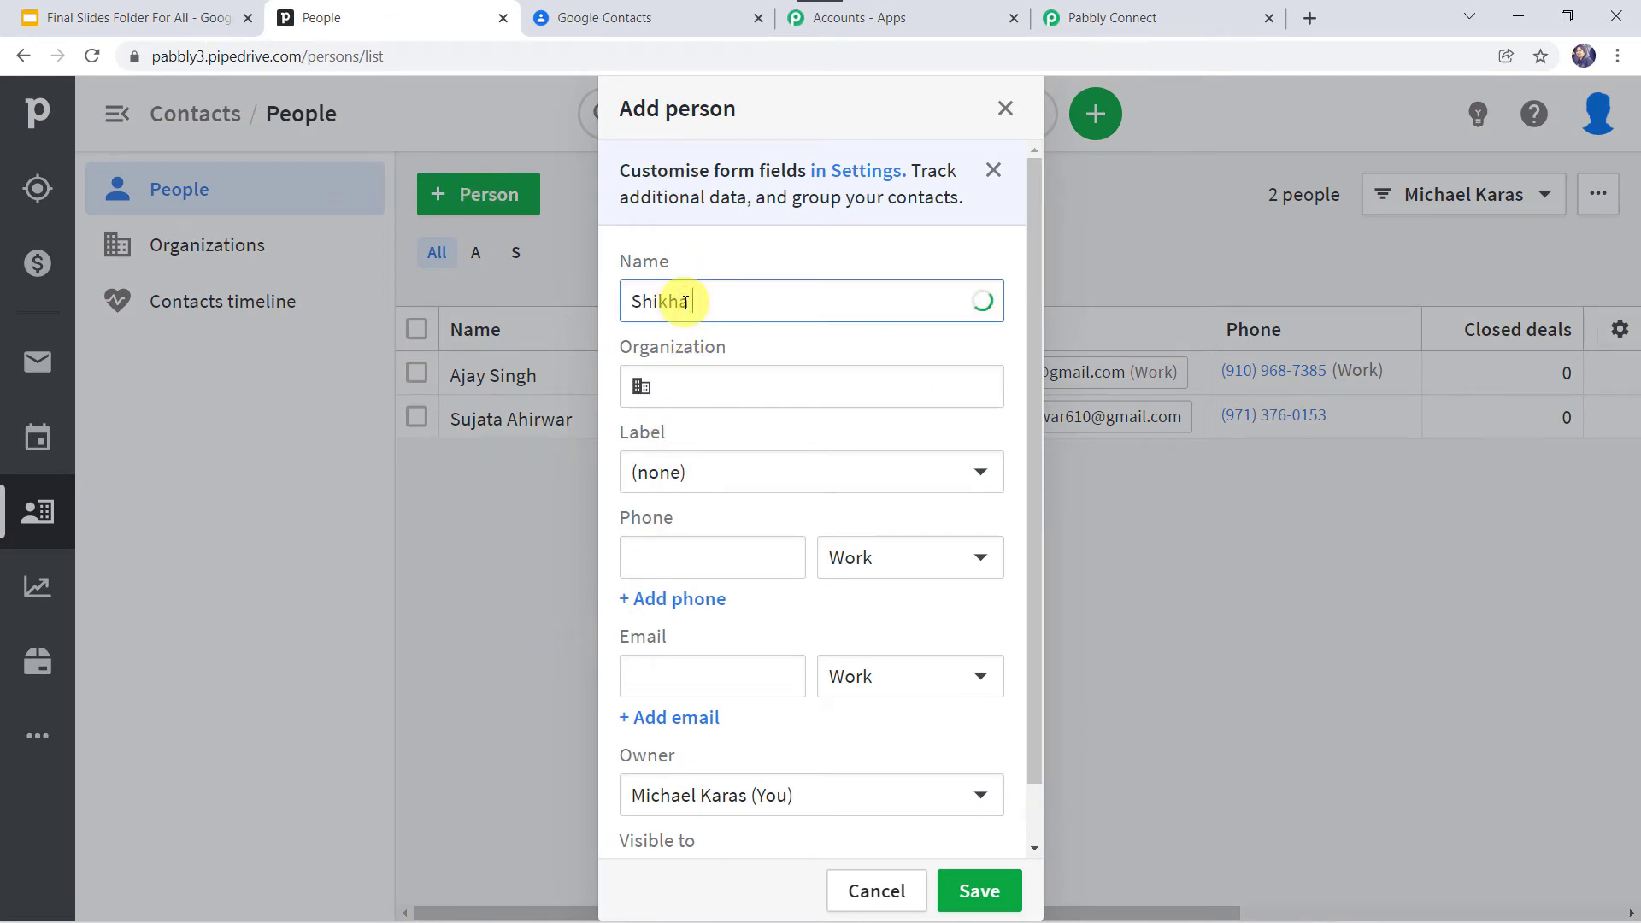
{"action": "key", "text": "Tab"}
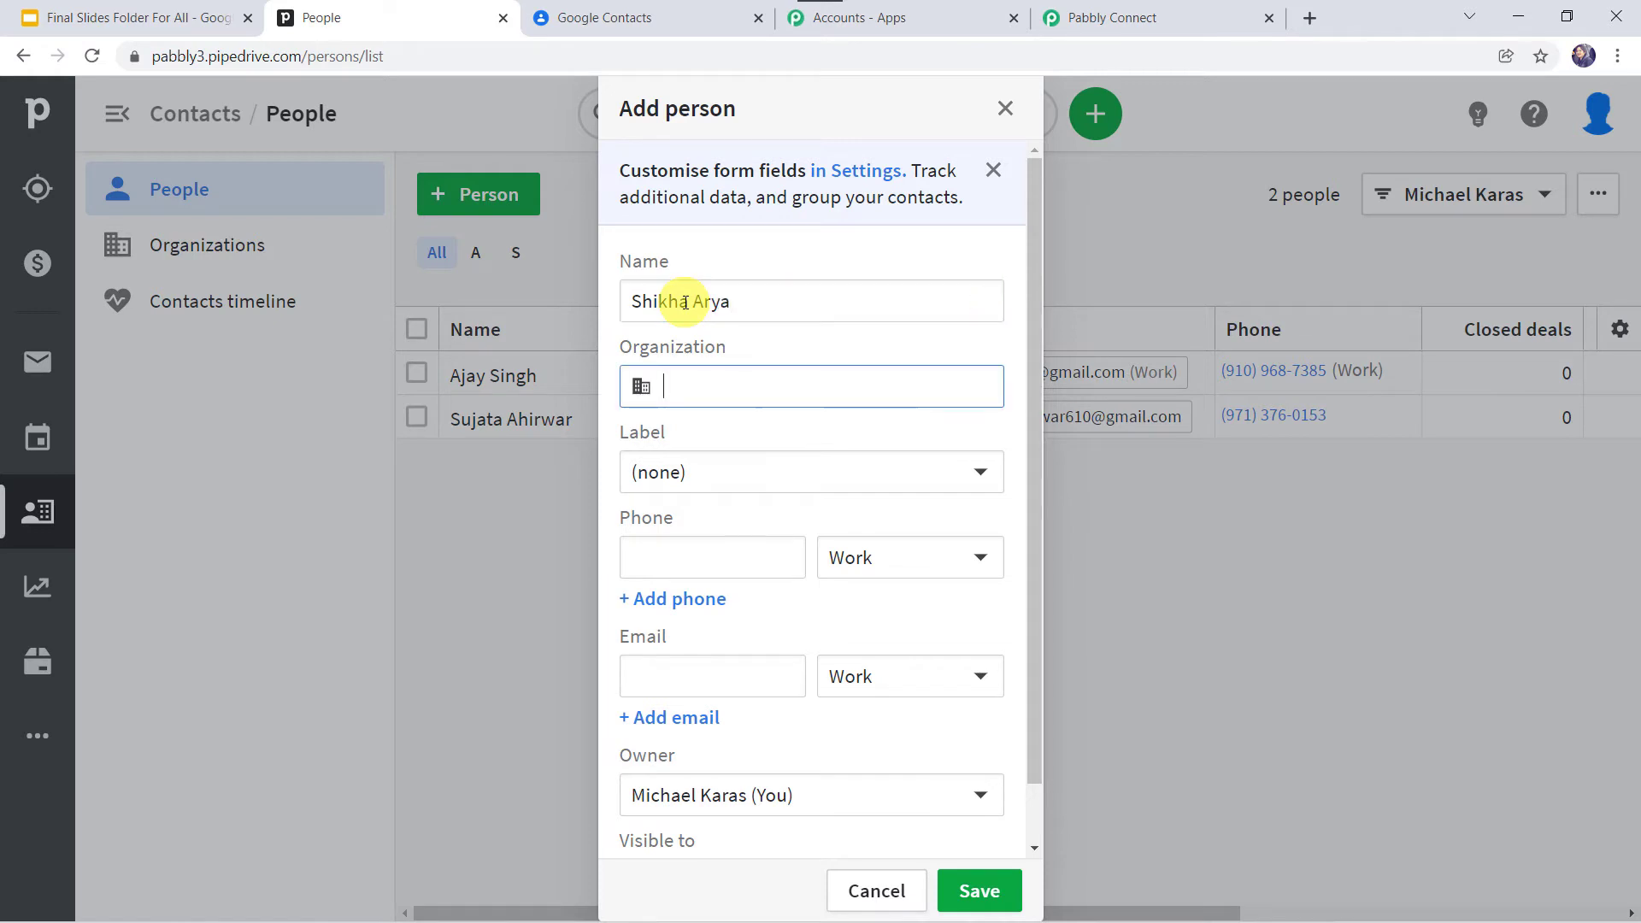
{"action": "type", "text": "Pabbly"}
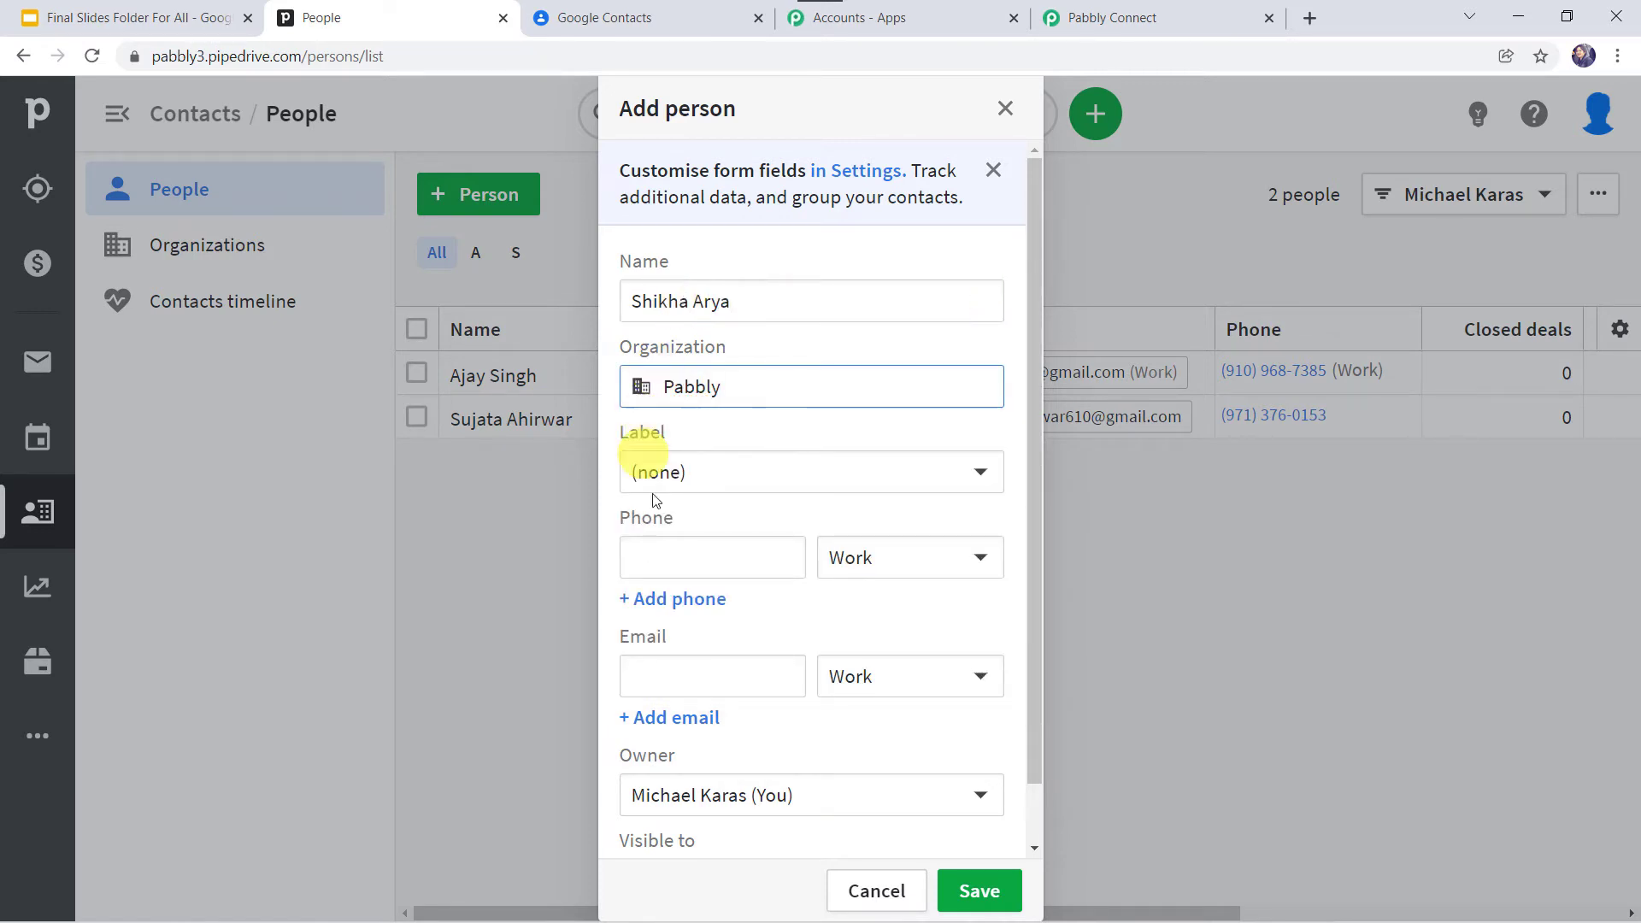
{"action": "left_click", "coordinate": [678, 554]}
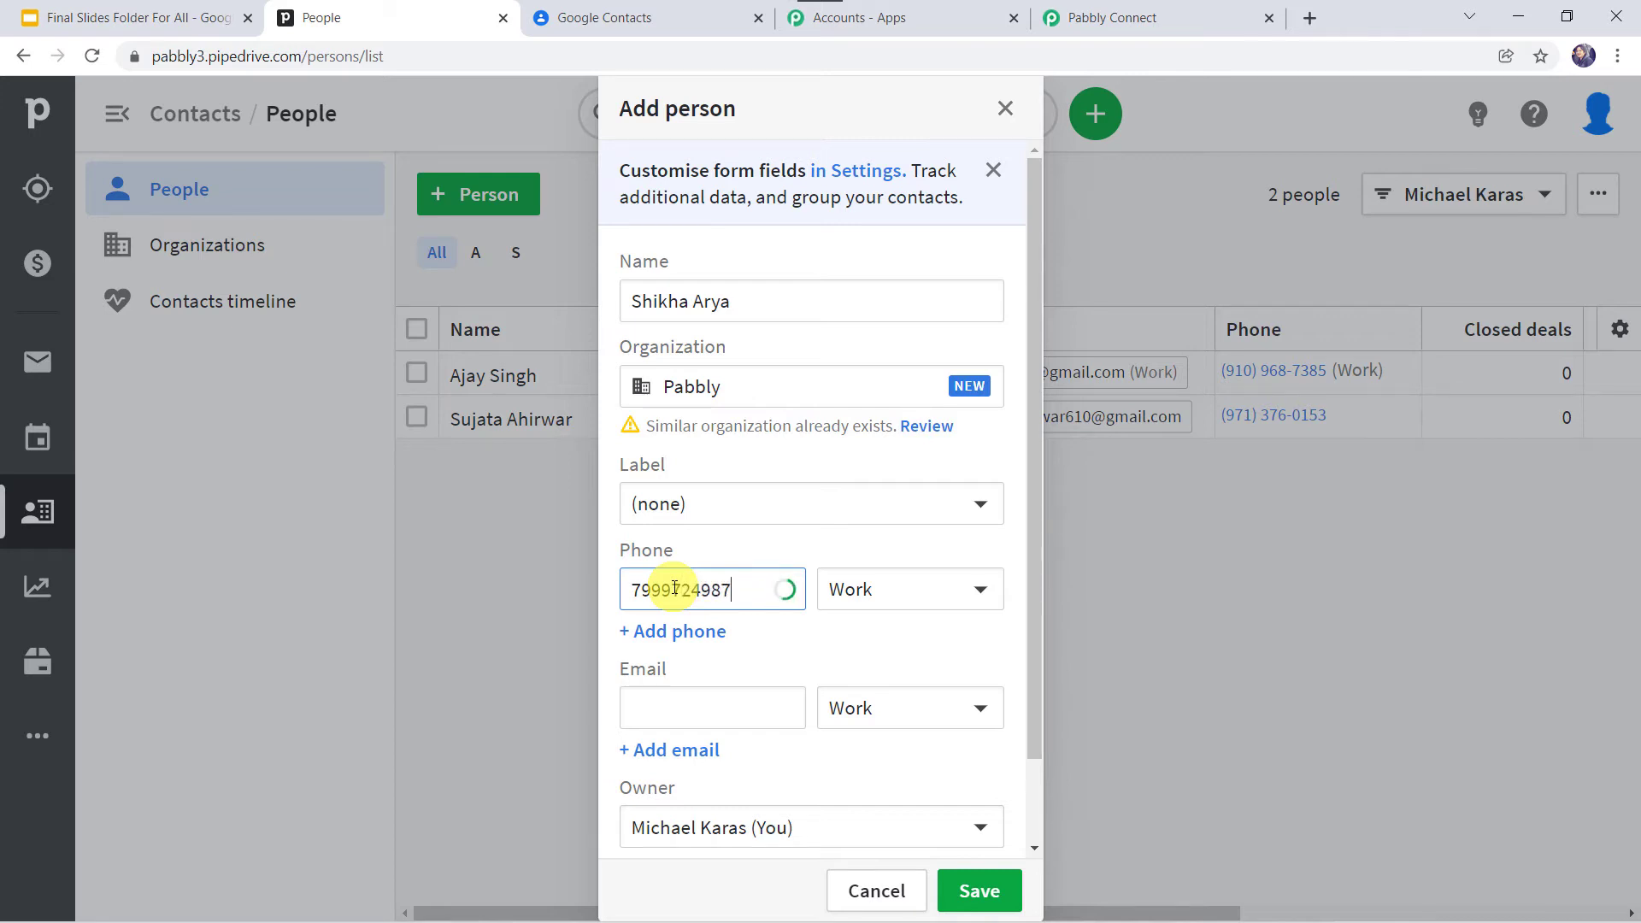
{"action": "left_click", "coordinate": [650, 709]}
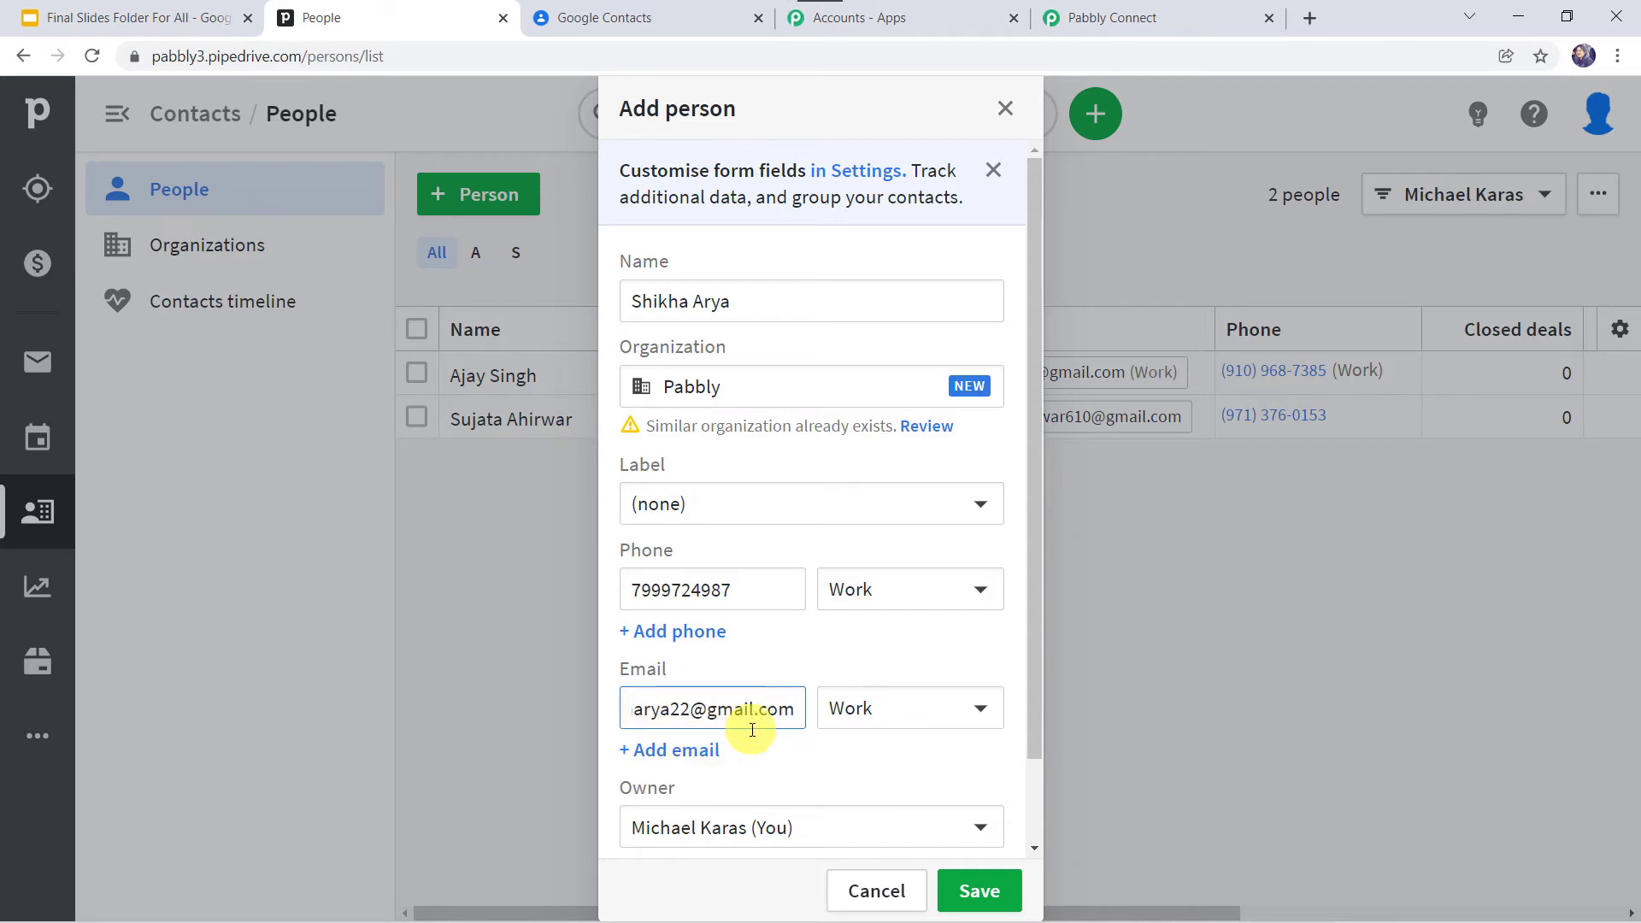
Step: Set the person's visibility to Entire company and save the person
{"action": "scroll", "coordinate": [743, 722], "scroll_direction": "down", "scroll_amount": 2}
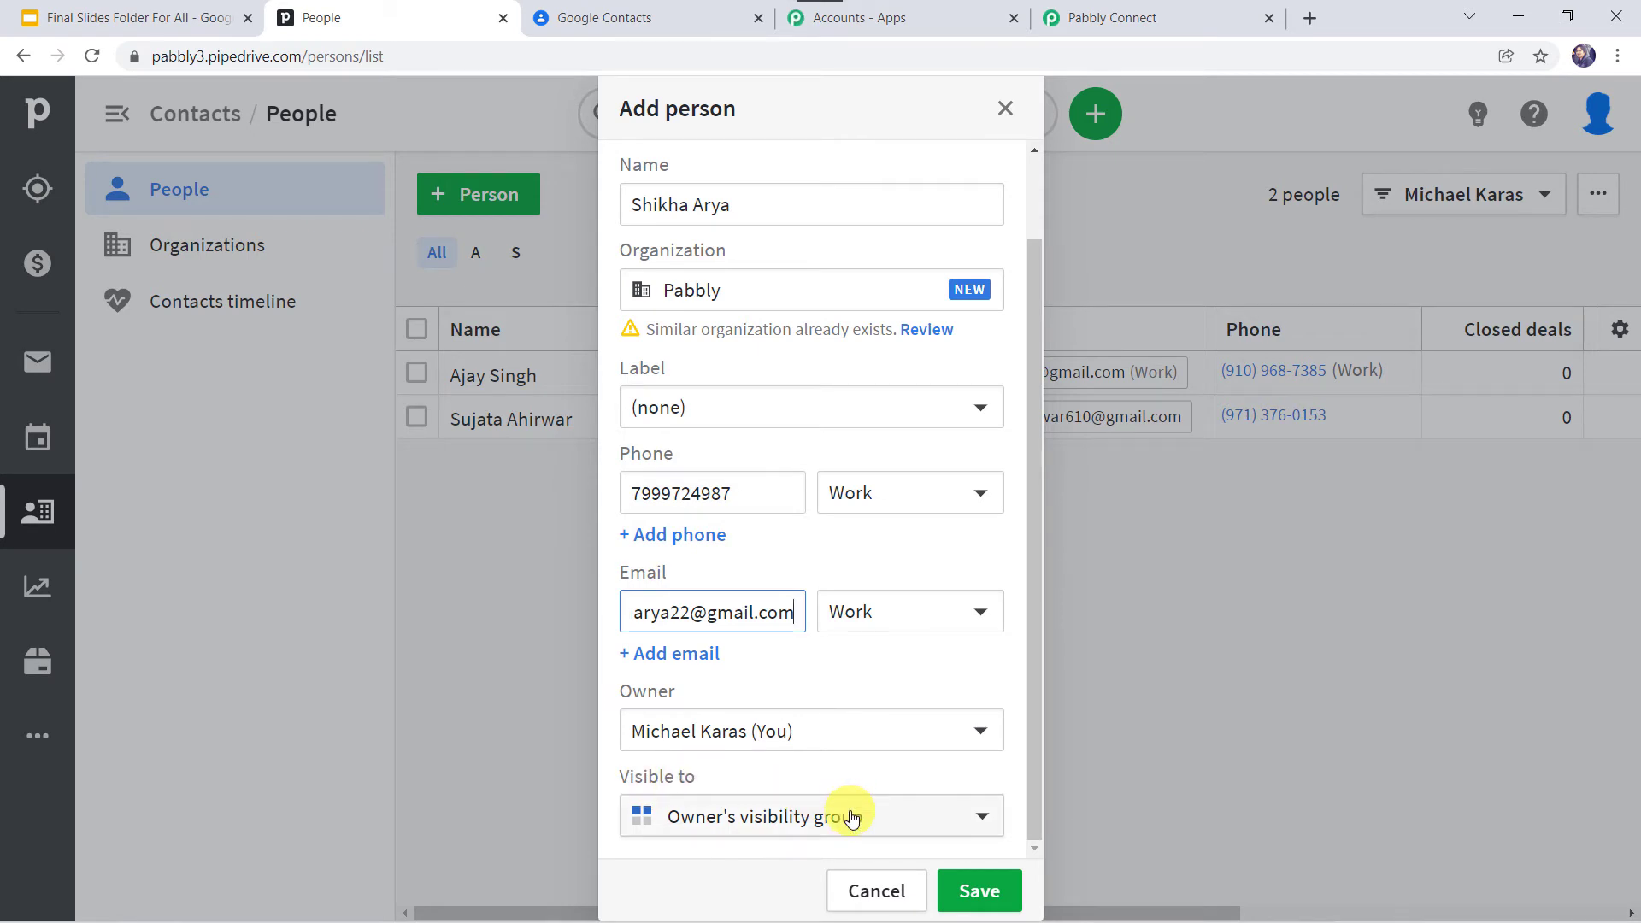
{"action": "left_click", "coordinate": [825, 823]}
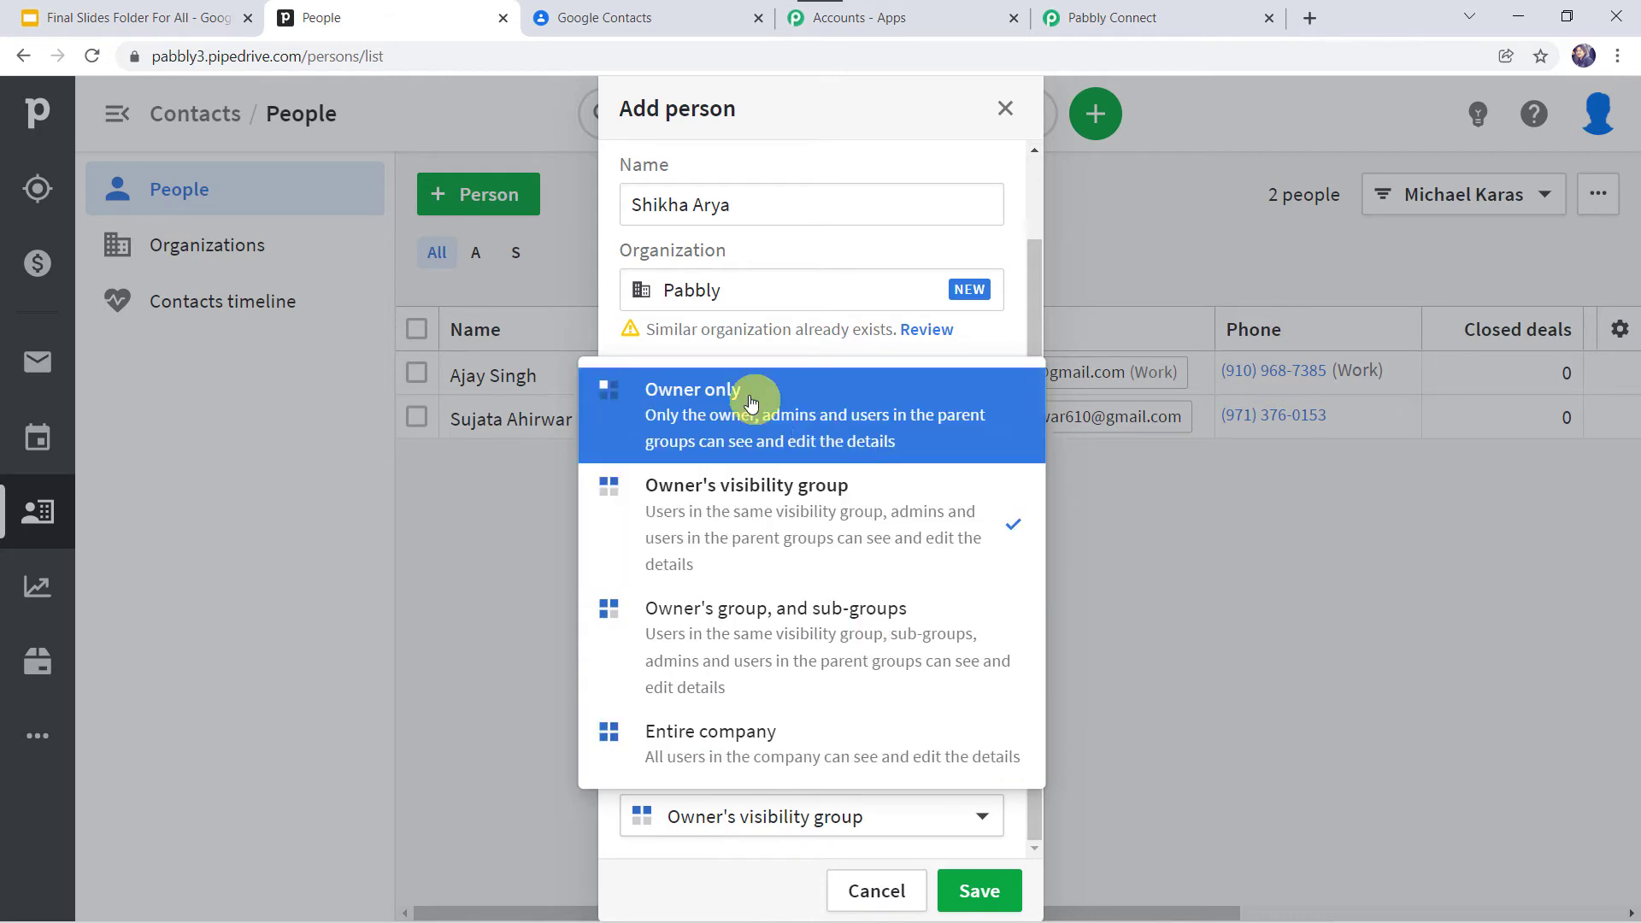
{"action": "left_click", "coordinate": [708, 766]}
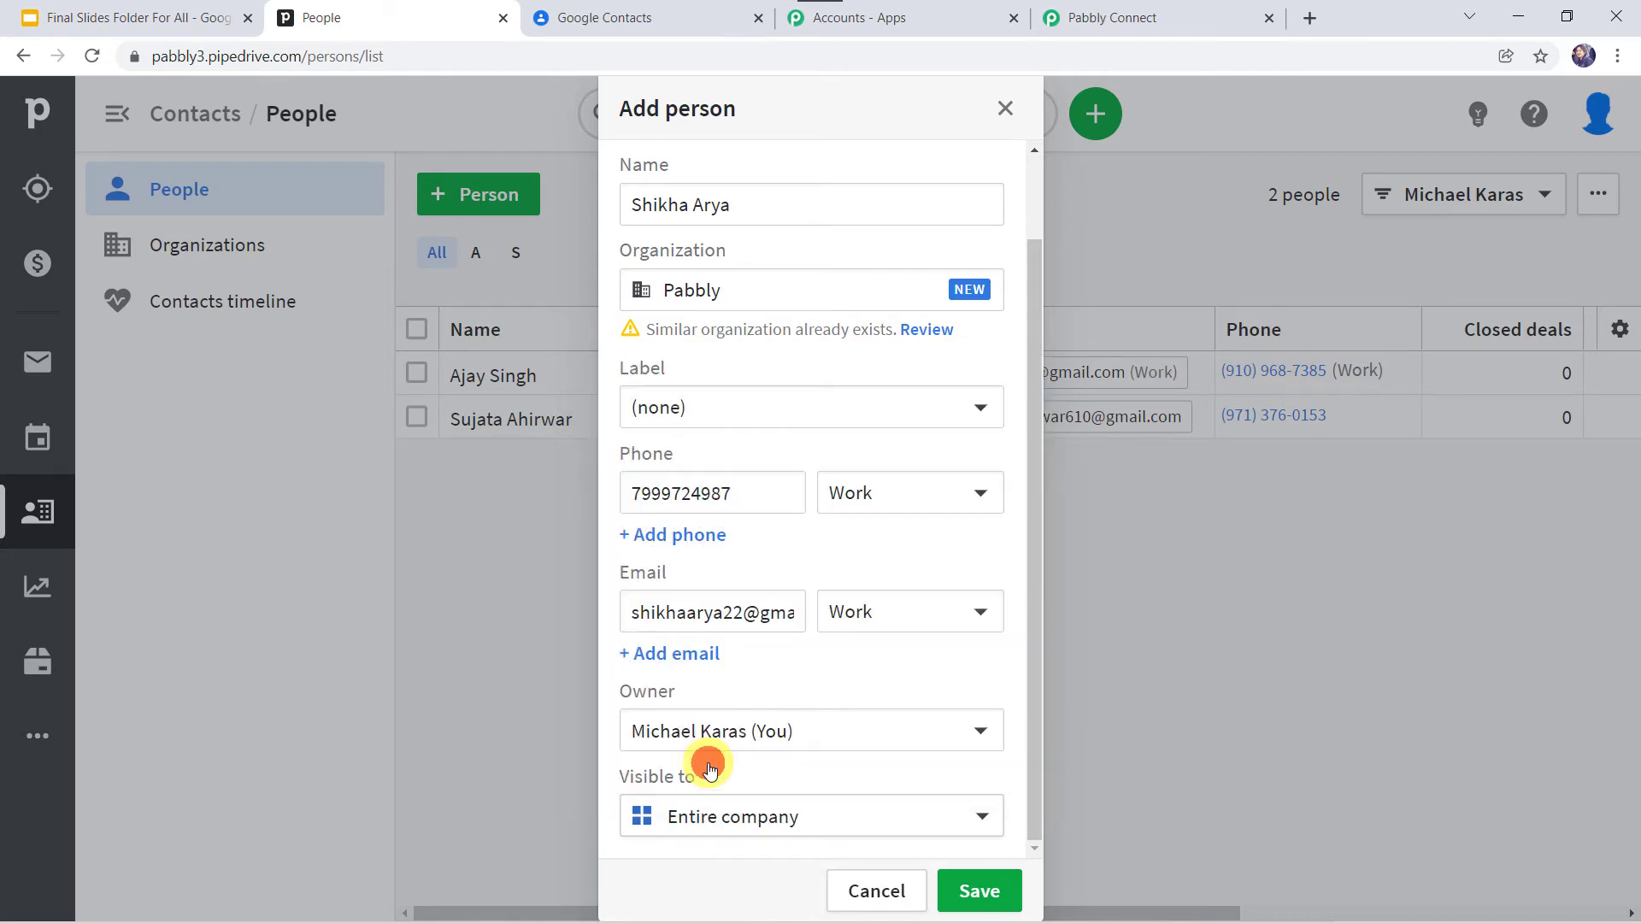
{"action": "left_click", "coordinate": [979, 891]}
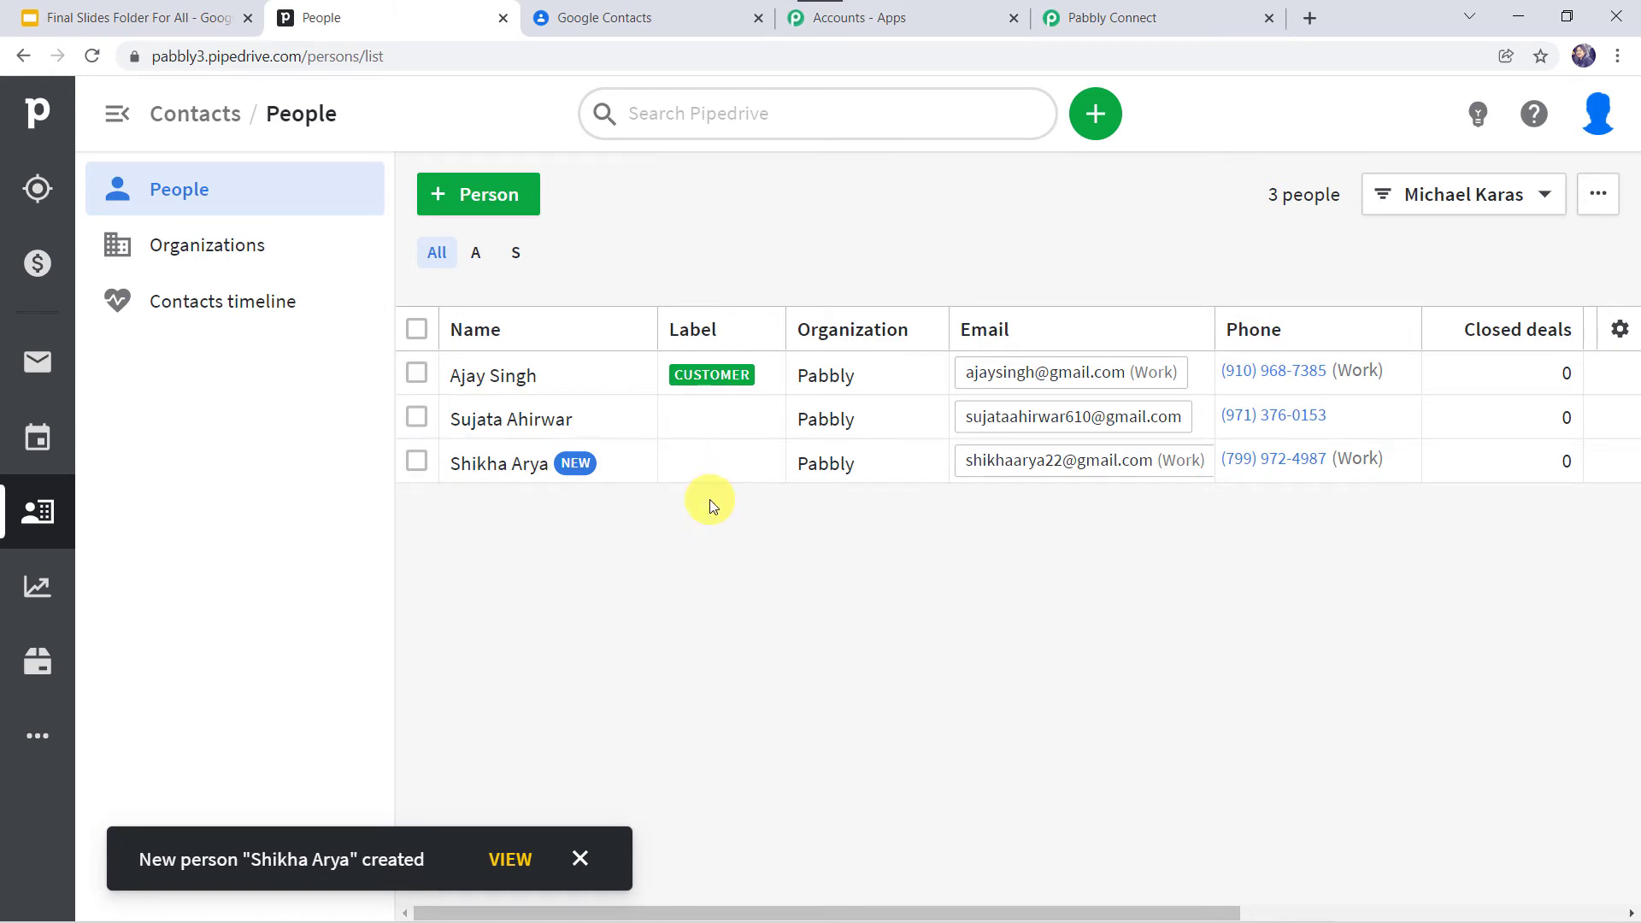
{"action": "mouse_move", "coordinate": [476, 467]}
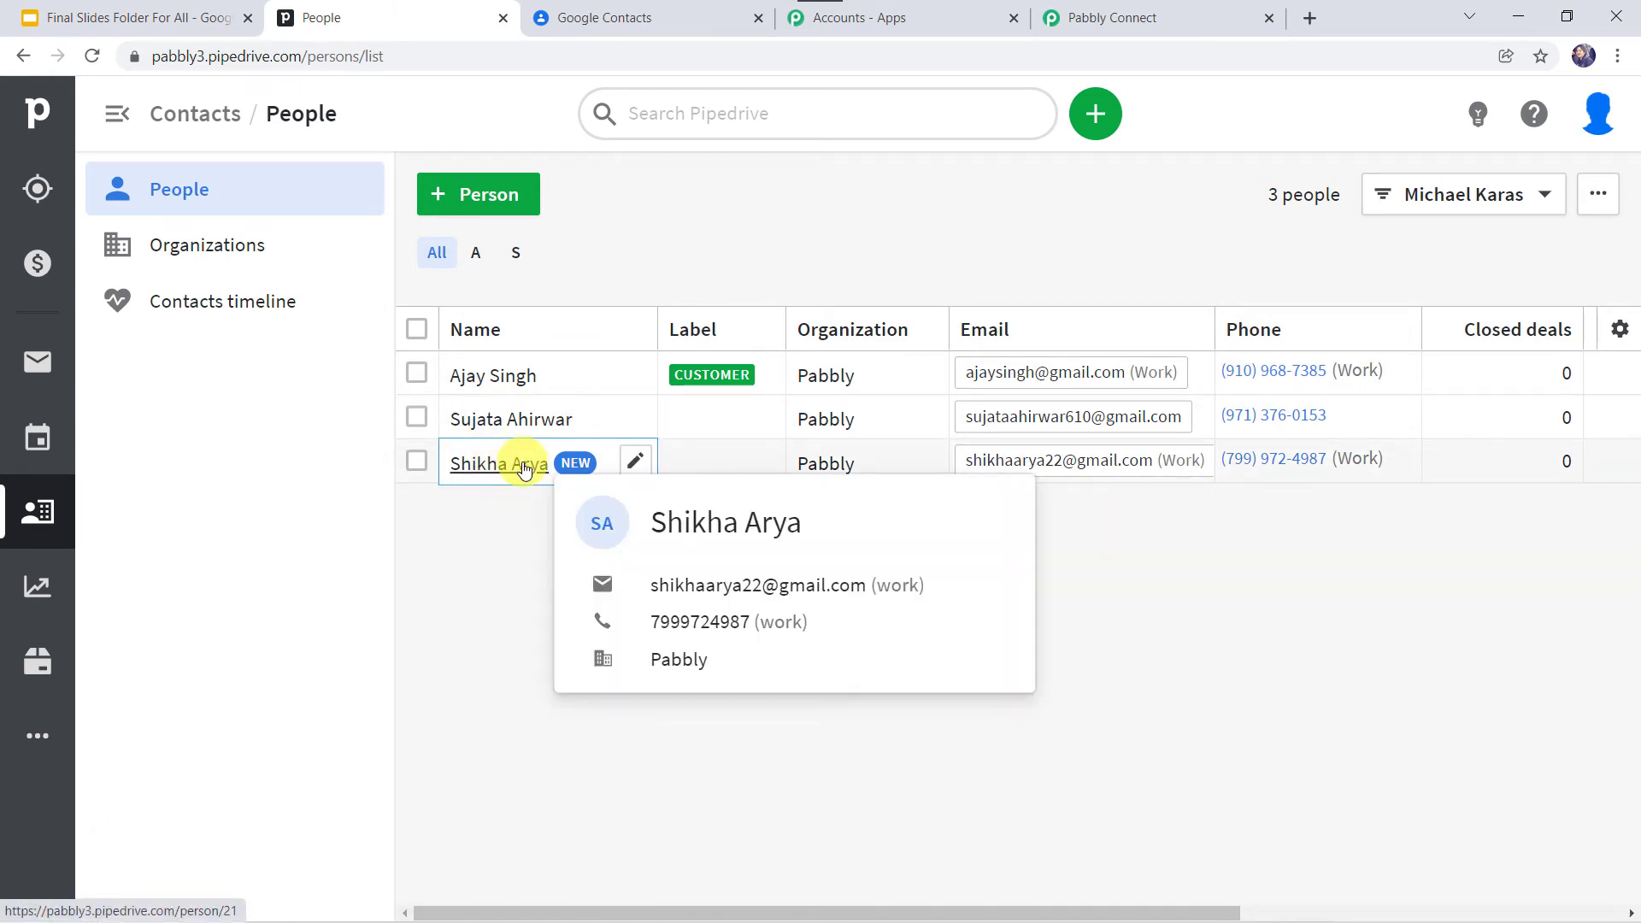
Step: Review the trigger's captured person data, including phone label work, Visible To 7 and Org Id 5
{"action": "left_click", "coordinate": [1146, 29]}
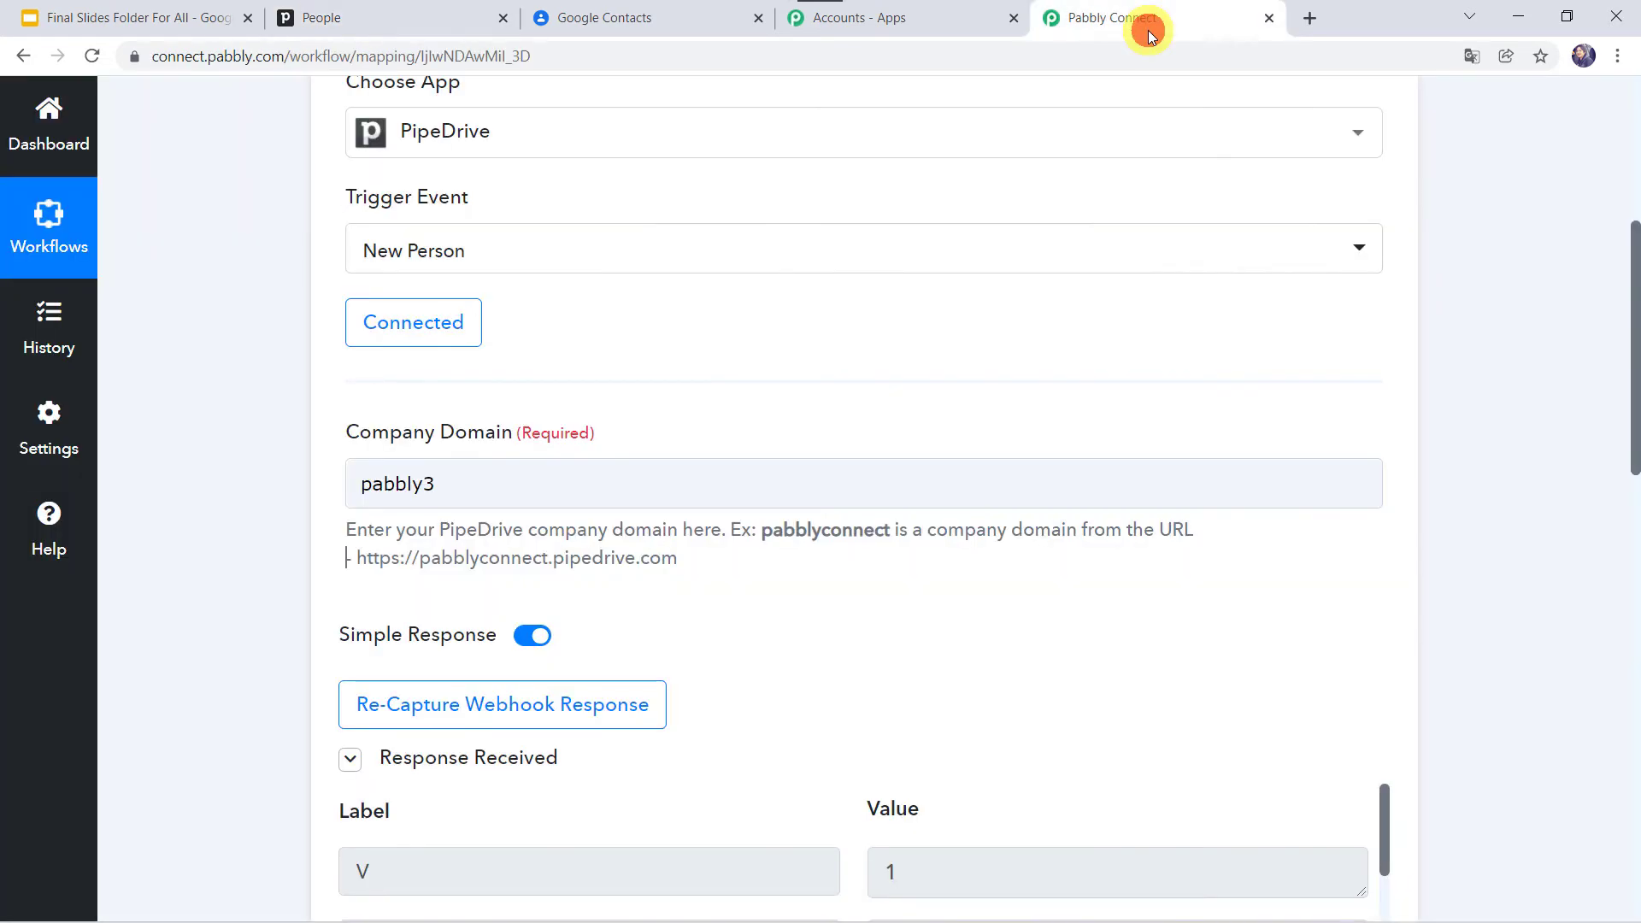
{"action": "scroll", "coordinate": [900, 483], "scroll_direction": "down", "scroll_amount": 5}
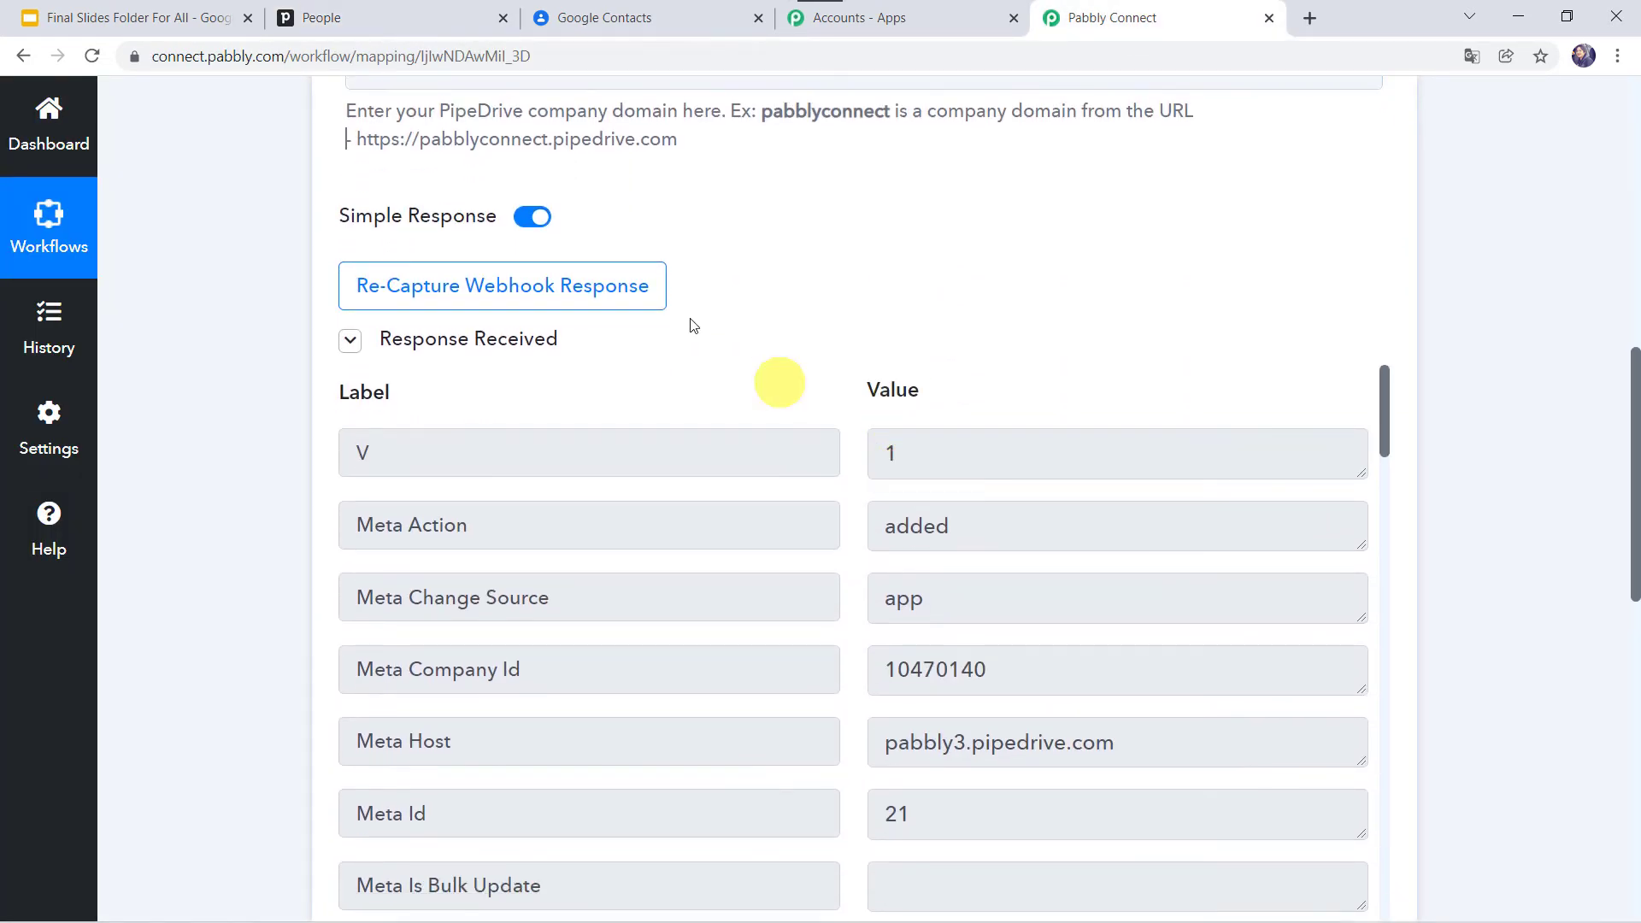
{"action": "scroll", "coordinate": [802, 337], "scroll_direction": "down", "scroll_amount": 3}
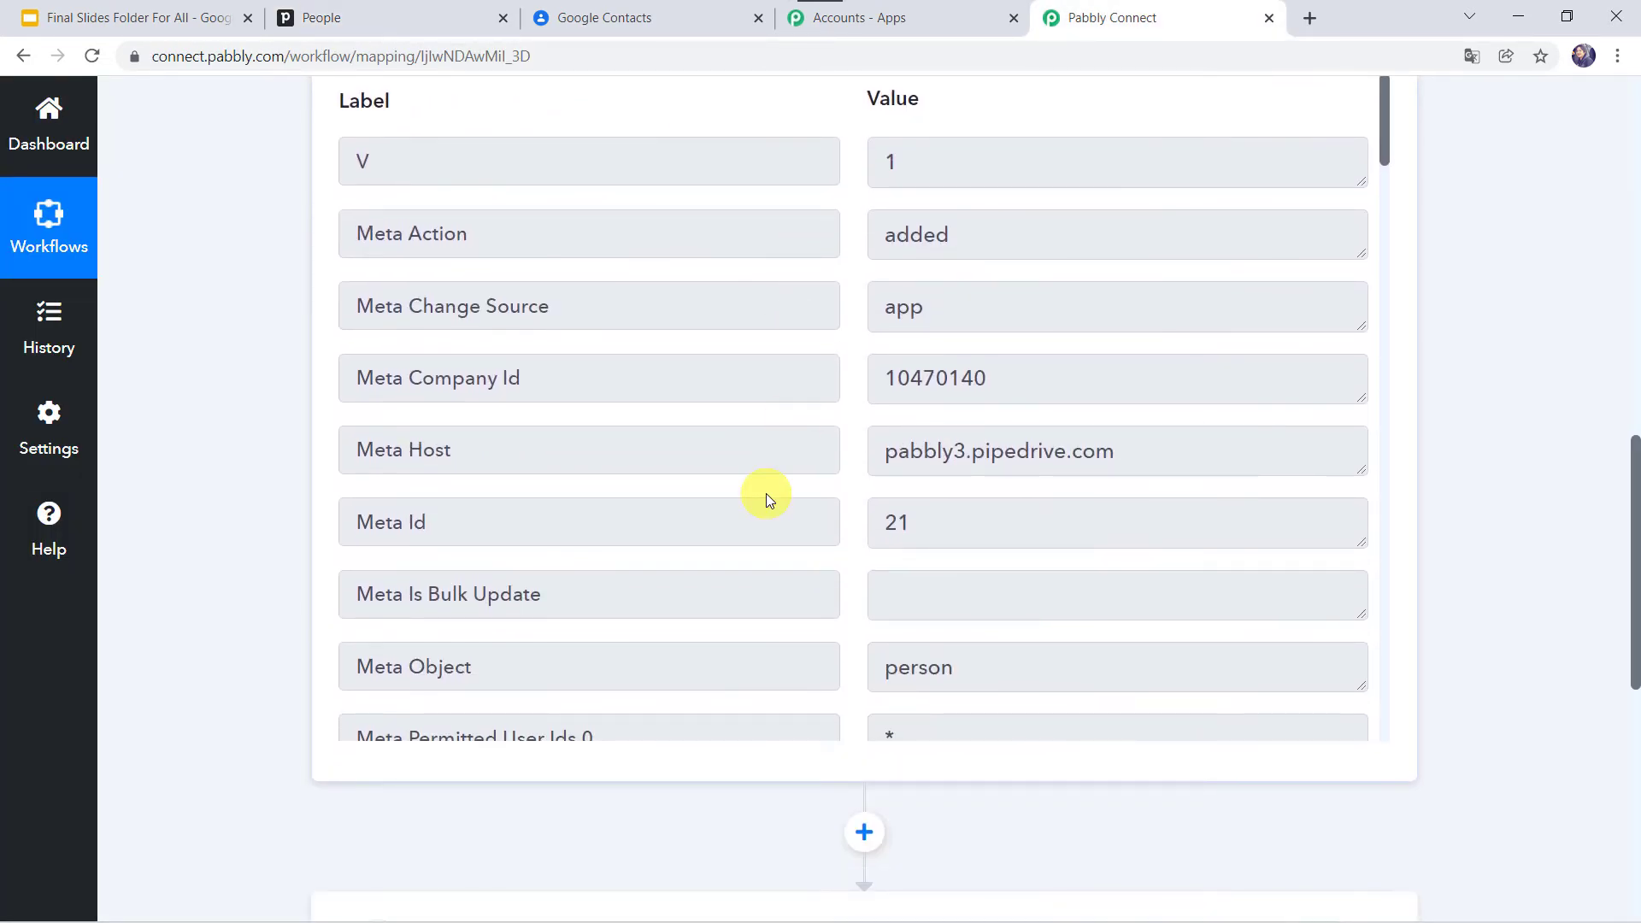
{"action": "scroll", "coordinate": [765, 493], "scroll_direction": "down", "scroll_amount": 11}
{"action": "scroll", "coordinate": [766, 494], "scroll_direction": "down", "scroll_amount": 13}
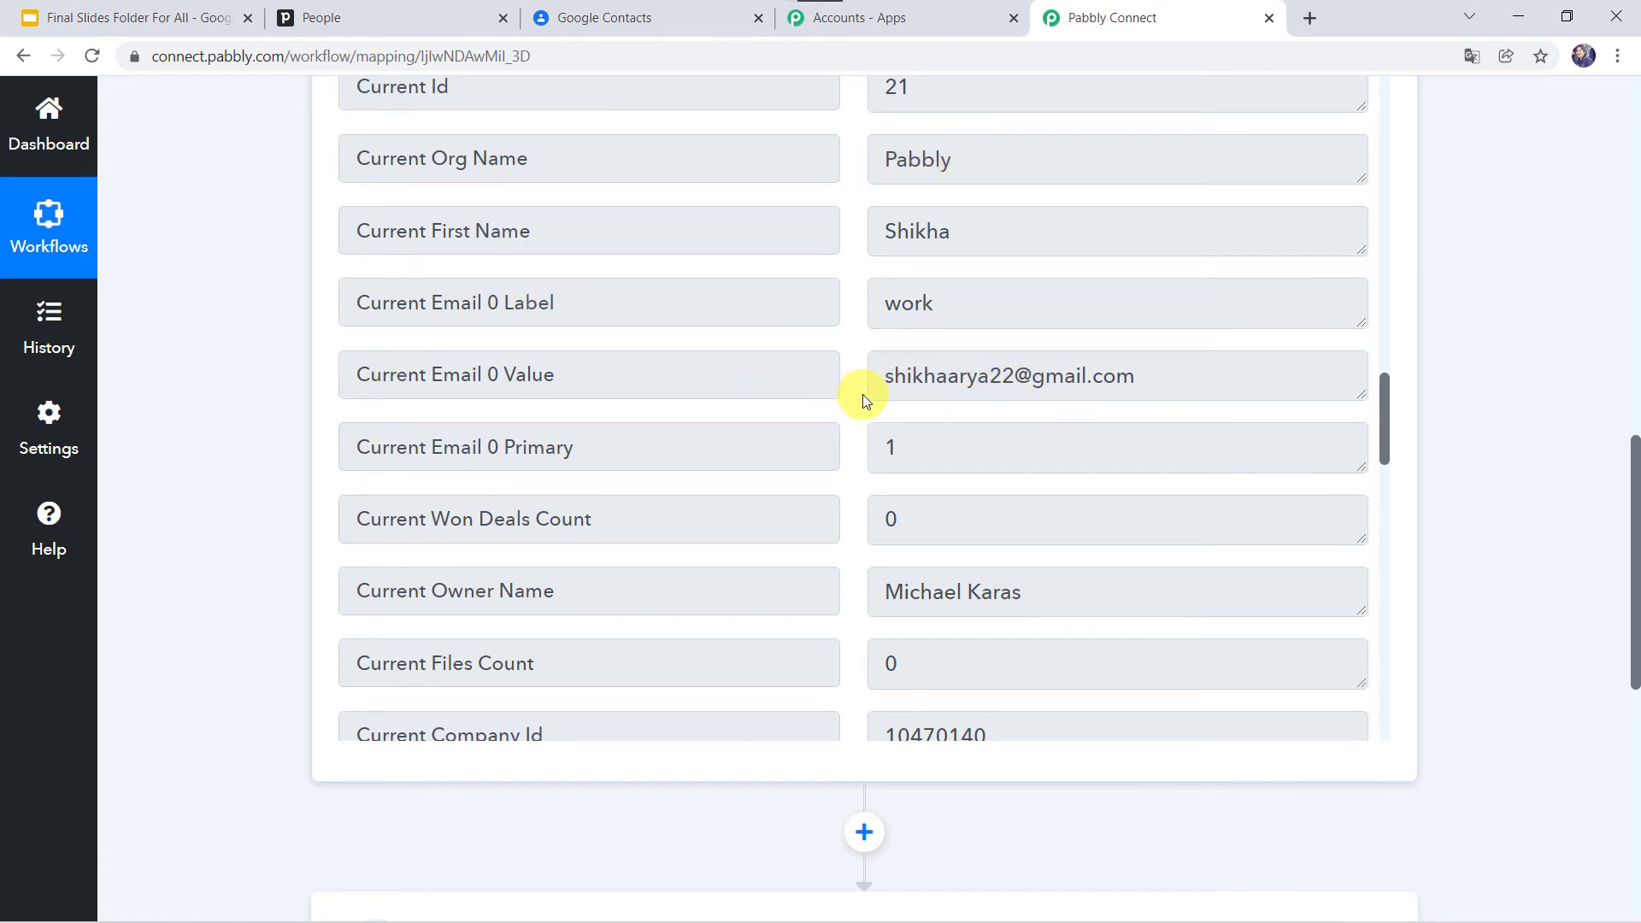
{"action": "scroll", "coordinate": [854, 391], "scroll_direction": "down", "scroll_amount": 3}
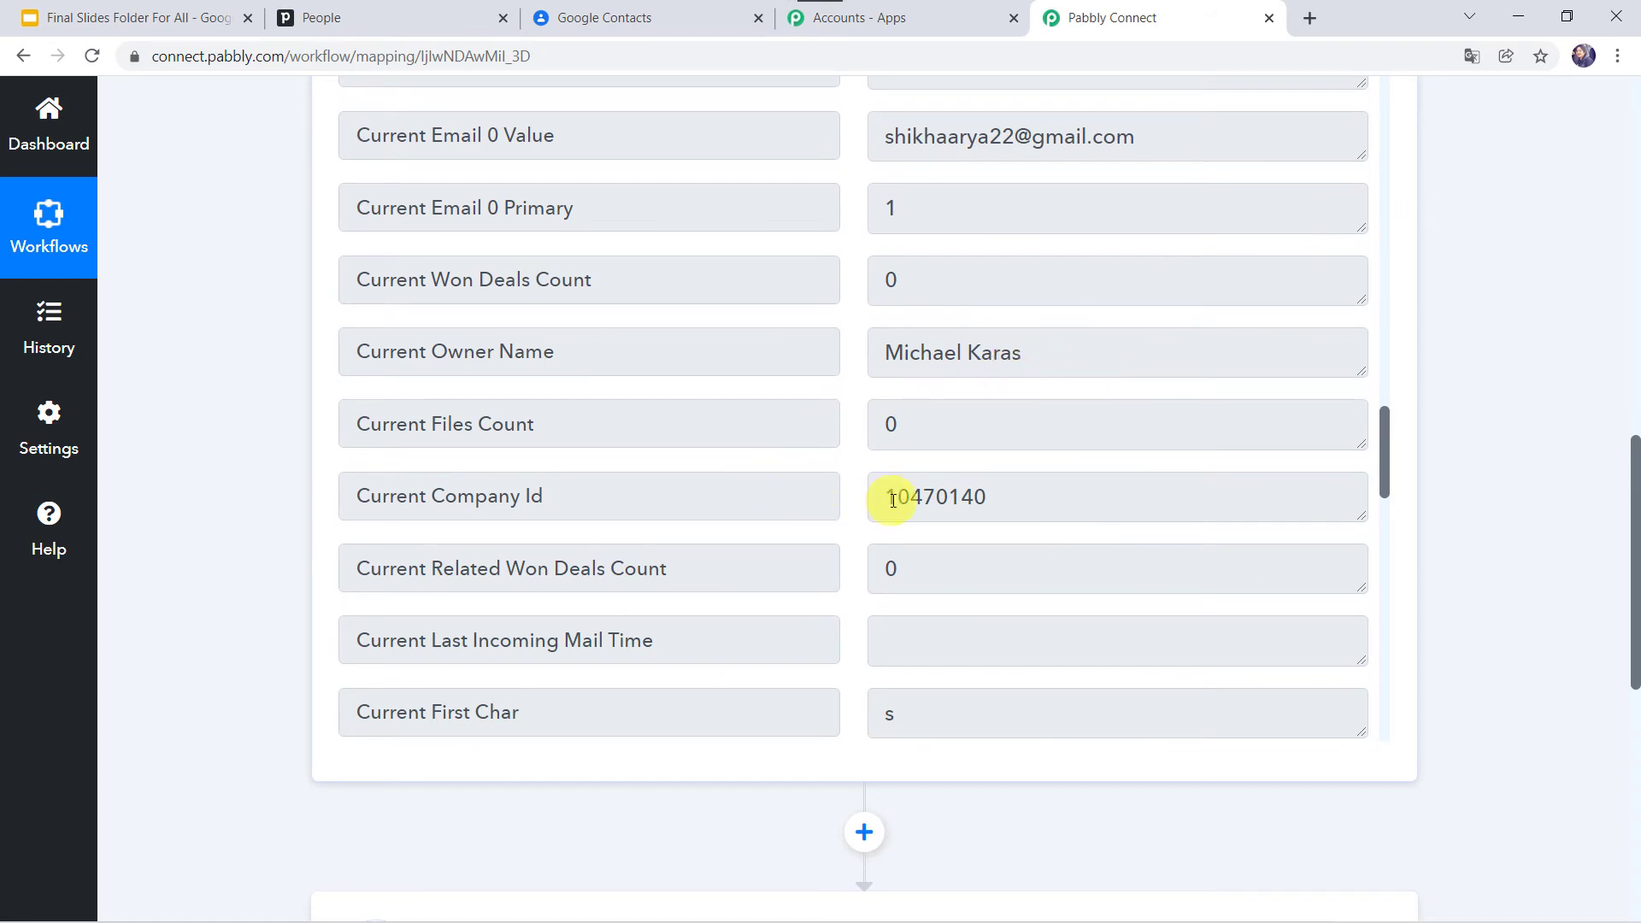
{"action": "scroll", "coordinate": [892, 500], "scroll_direction": "down", "scroll_amount": 6}
{"action": "scroll", "coordinate": [893, 500], "scroll_direction": "down", "scroll_amount": 6}
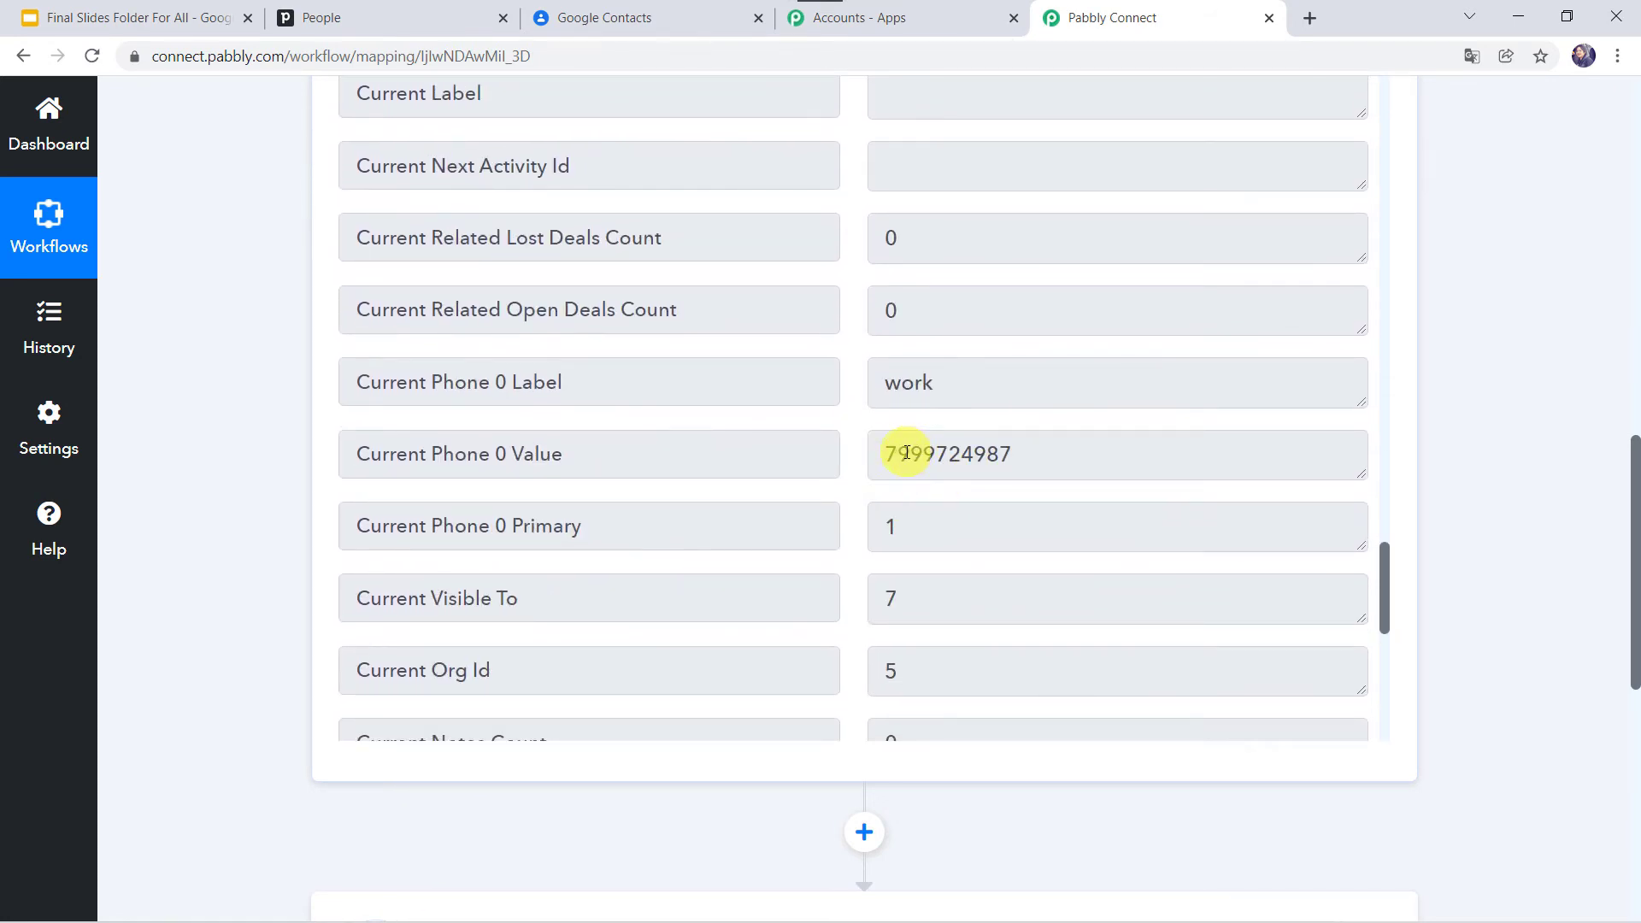
{"action": "scroll", "coordinate": [966, 454], "scroll_direction": "up", "scroll_amount": 4}
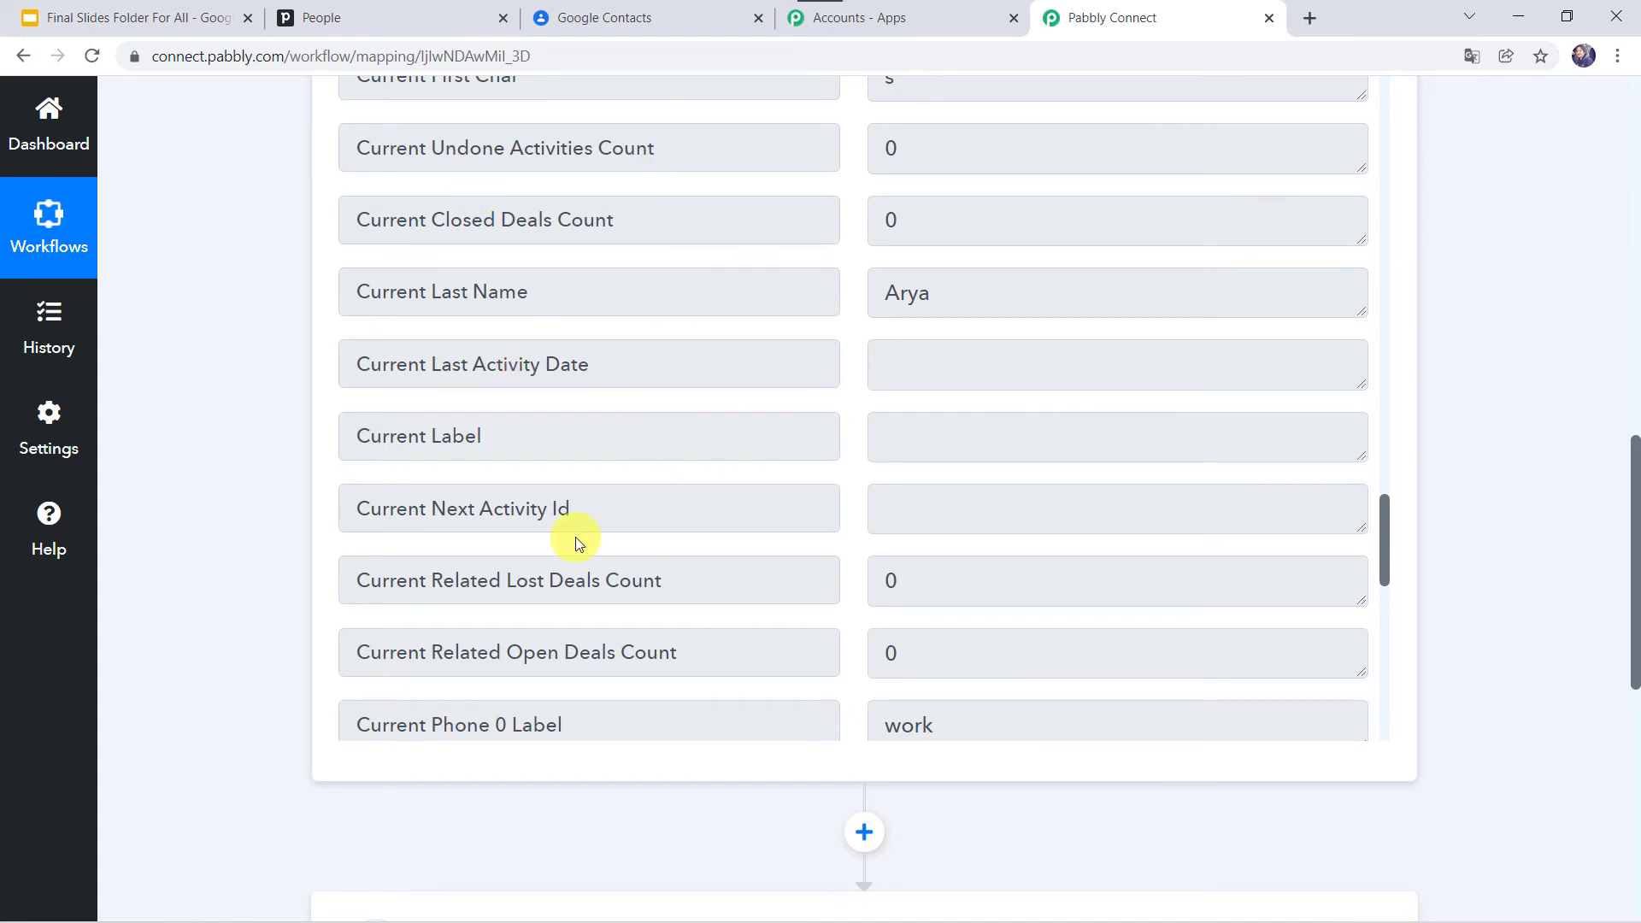
{"action": "scroll", "coordinate": [186, 622], "scroll_direction": "down", "scroll_amount": 7}
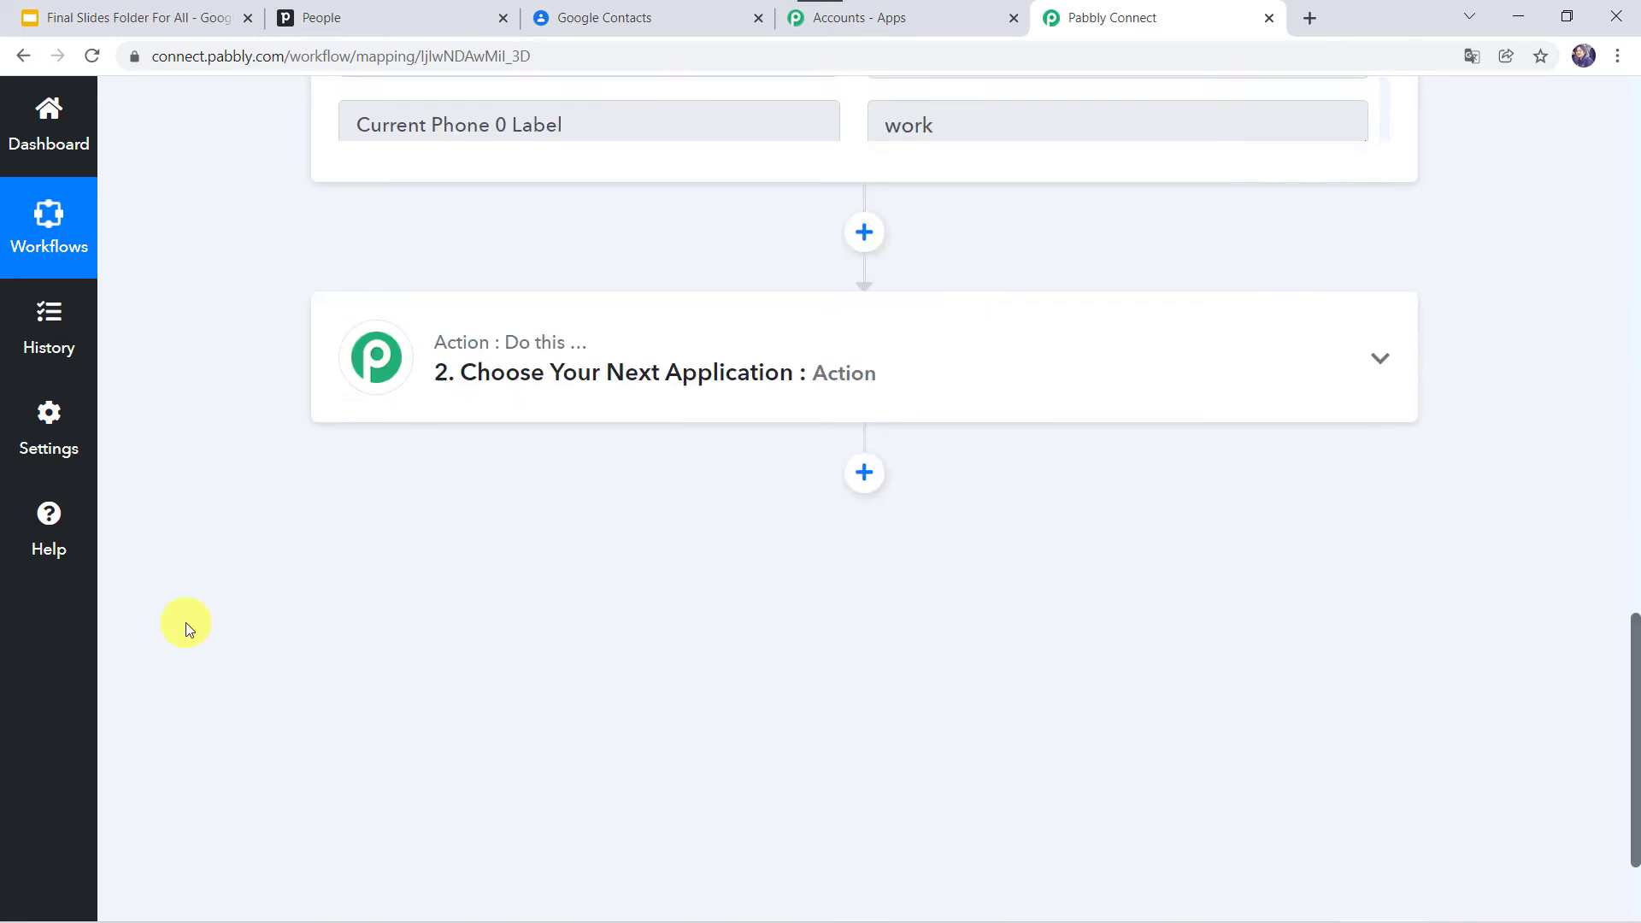
Step: Set the second action to Google Contacts with the Create Contact event
{"action": "left_click", "coordinate": [799, 329]}
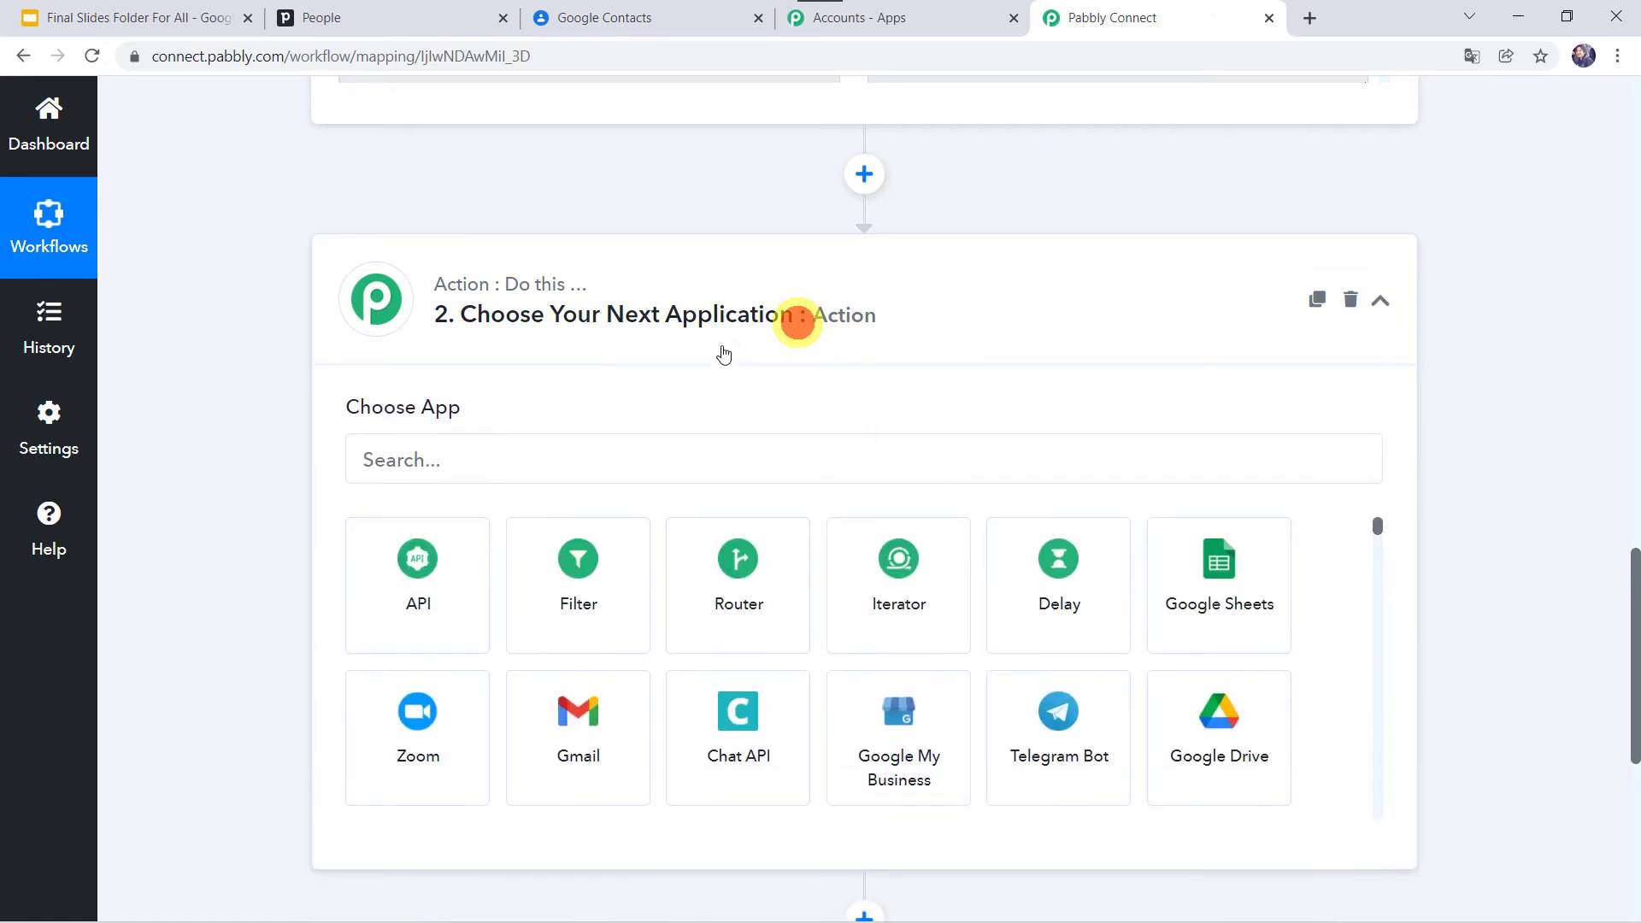
{"action": "left_click", "coordinate": [565, 470]}
{"action": "type", "text": "G"}
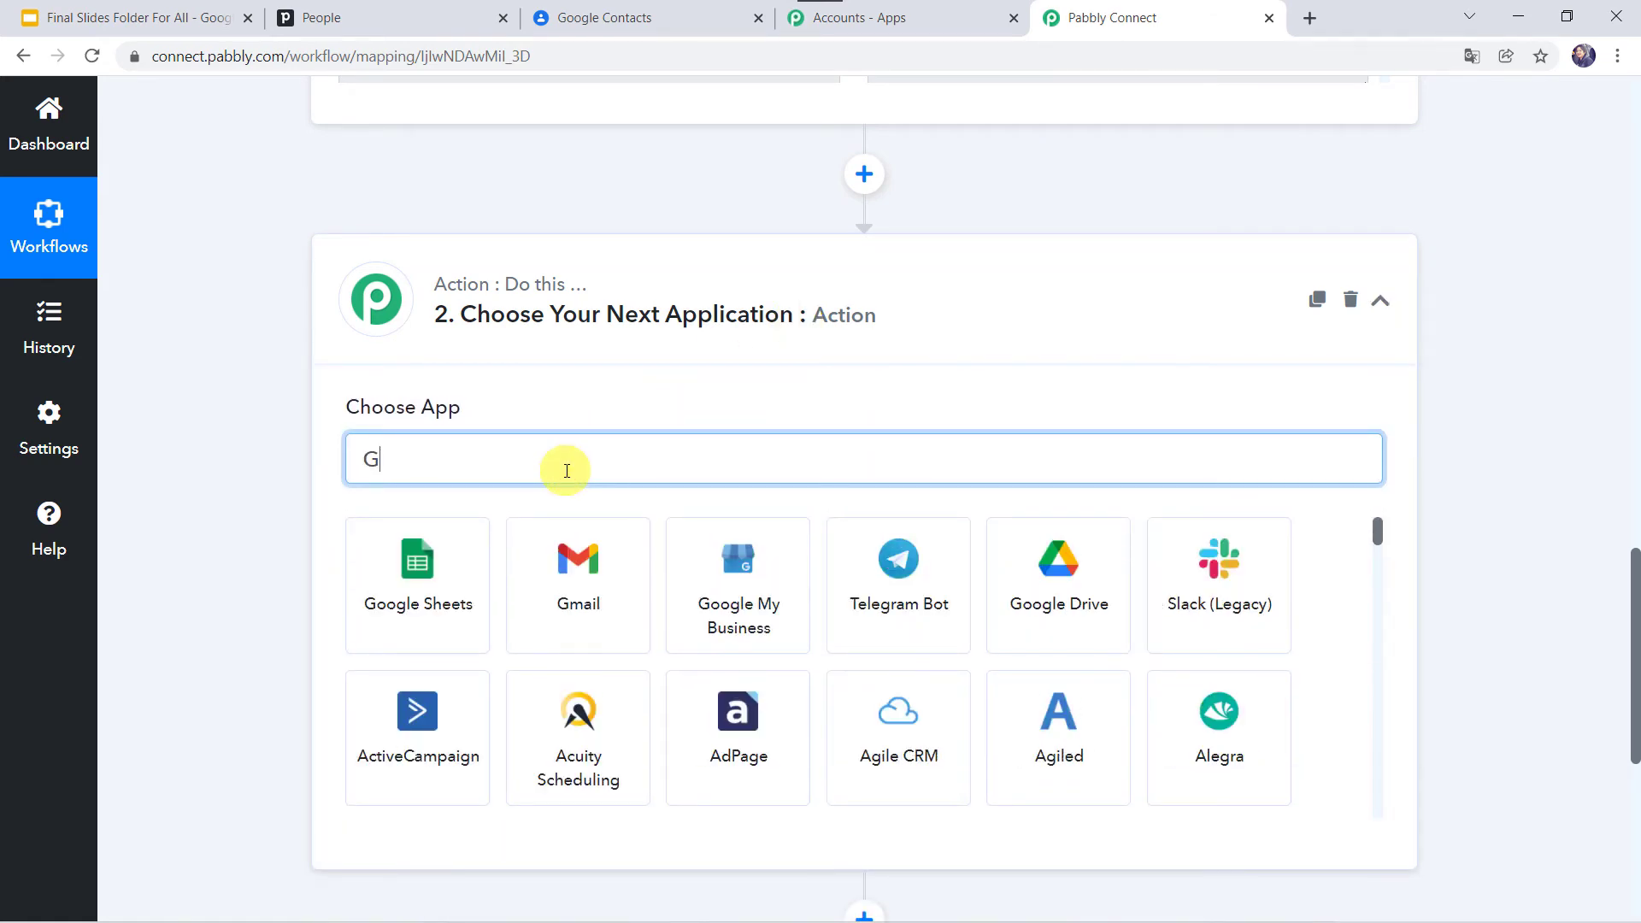
{"action": "type", "text": "oogle c"}
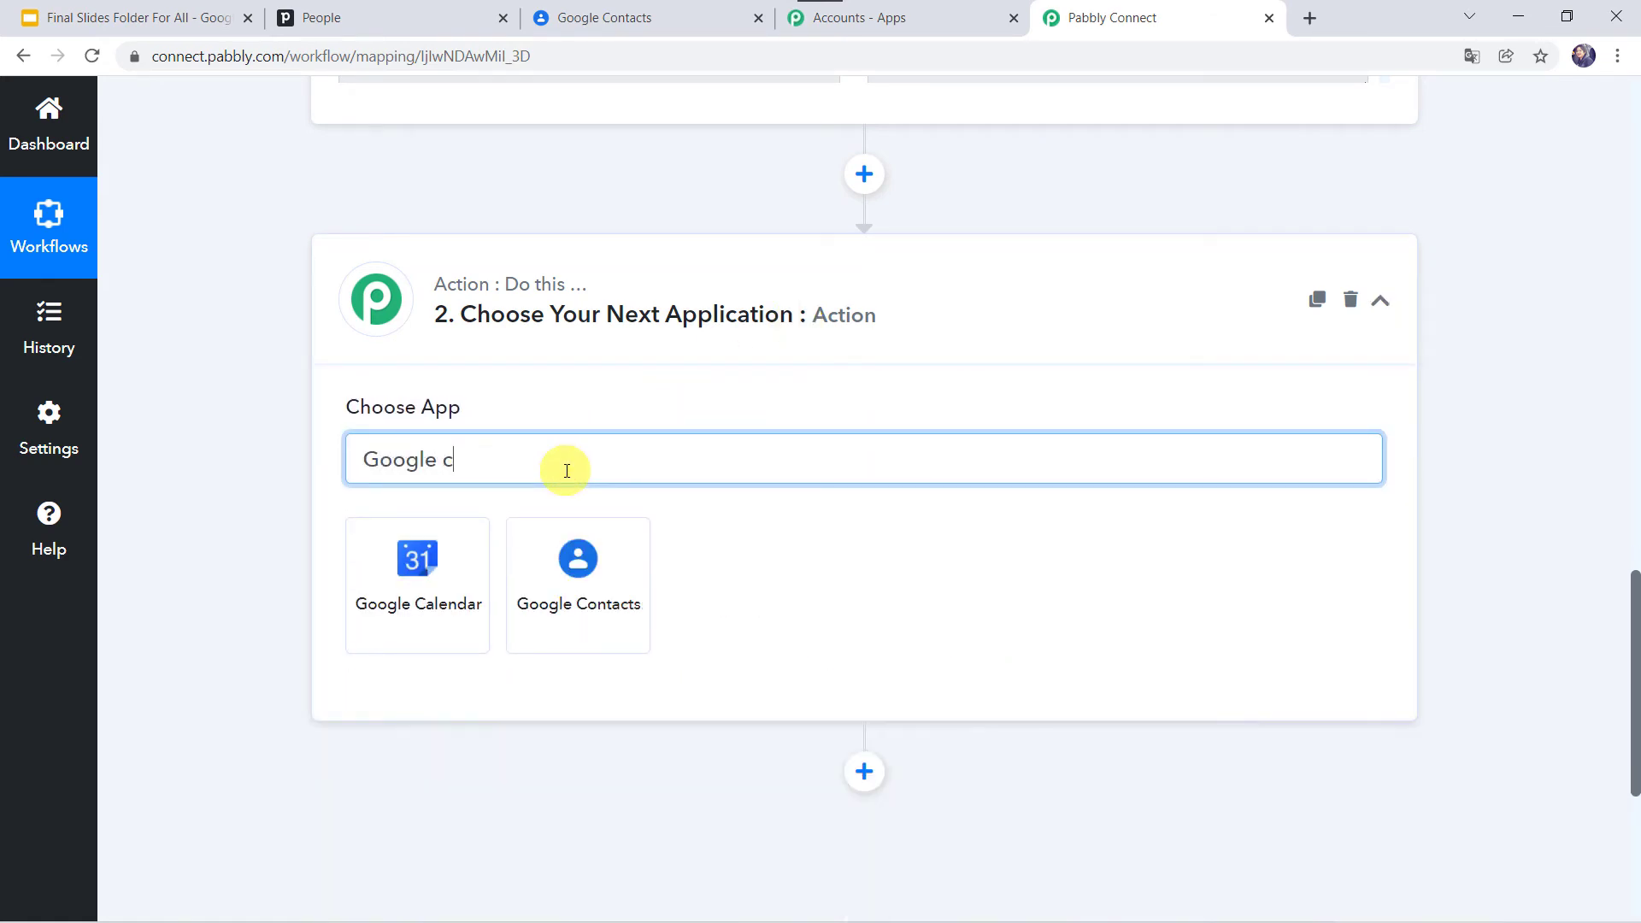
{"action": "left_click", "coordinate": [569, 589]}
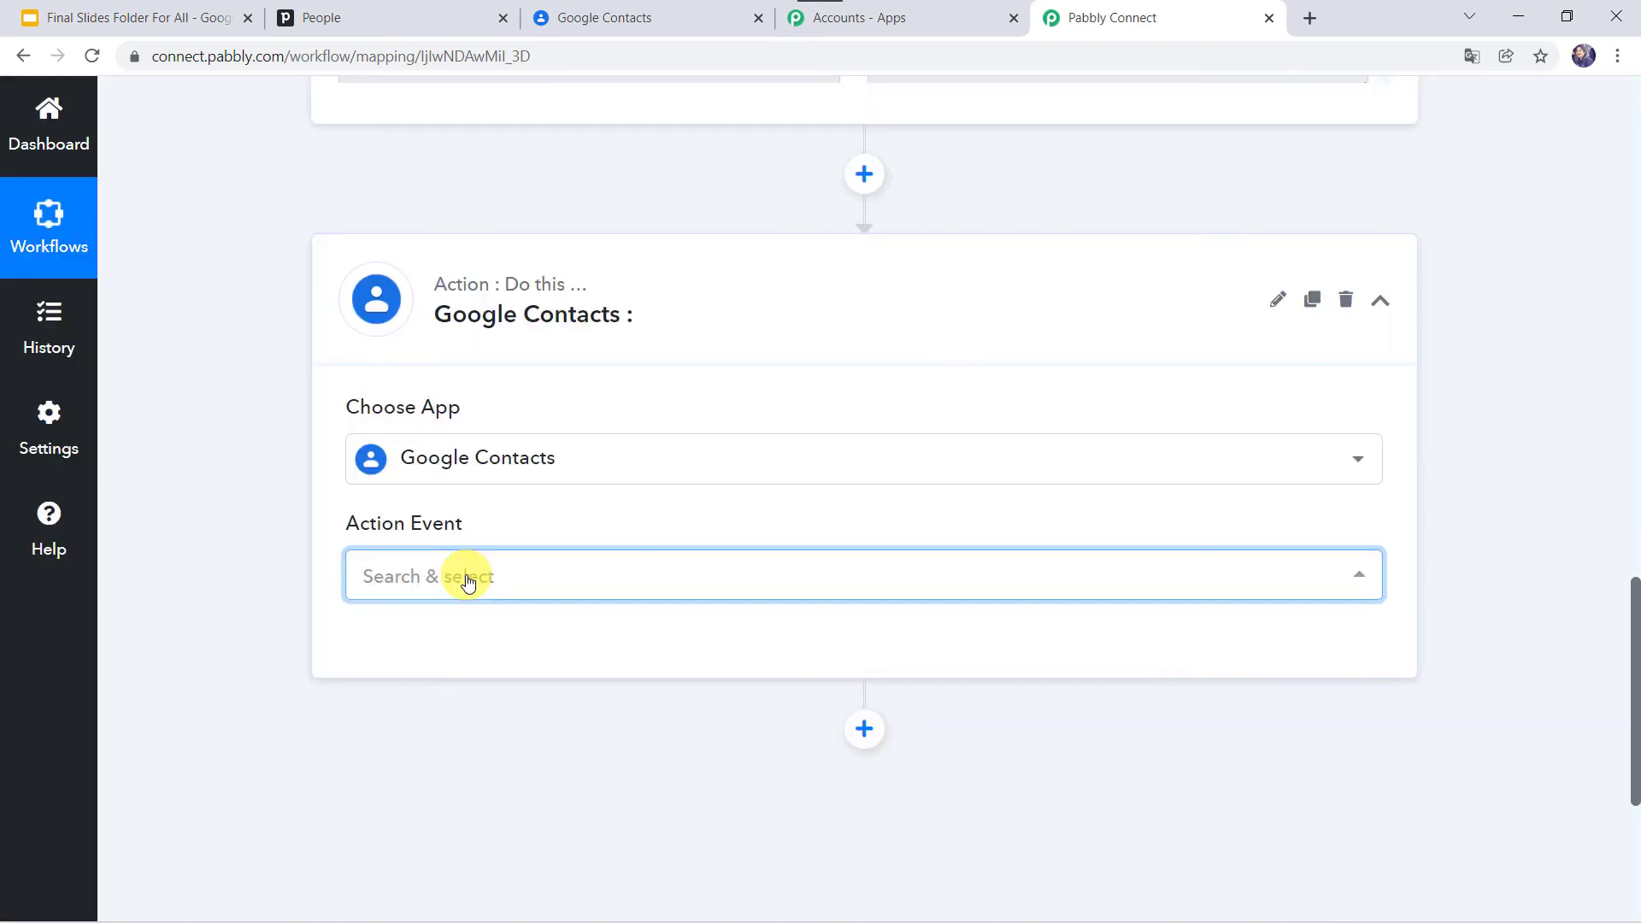
{"action": "left_click", "coordinate": [427, 584]}
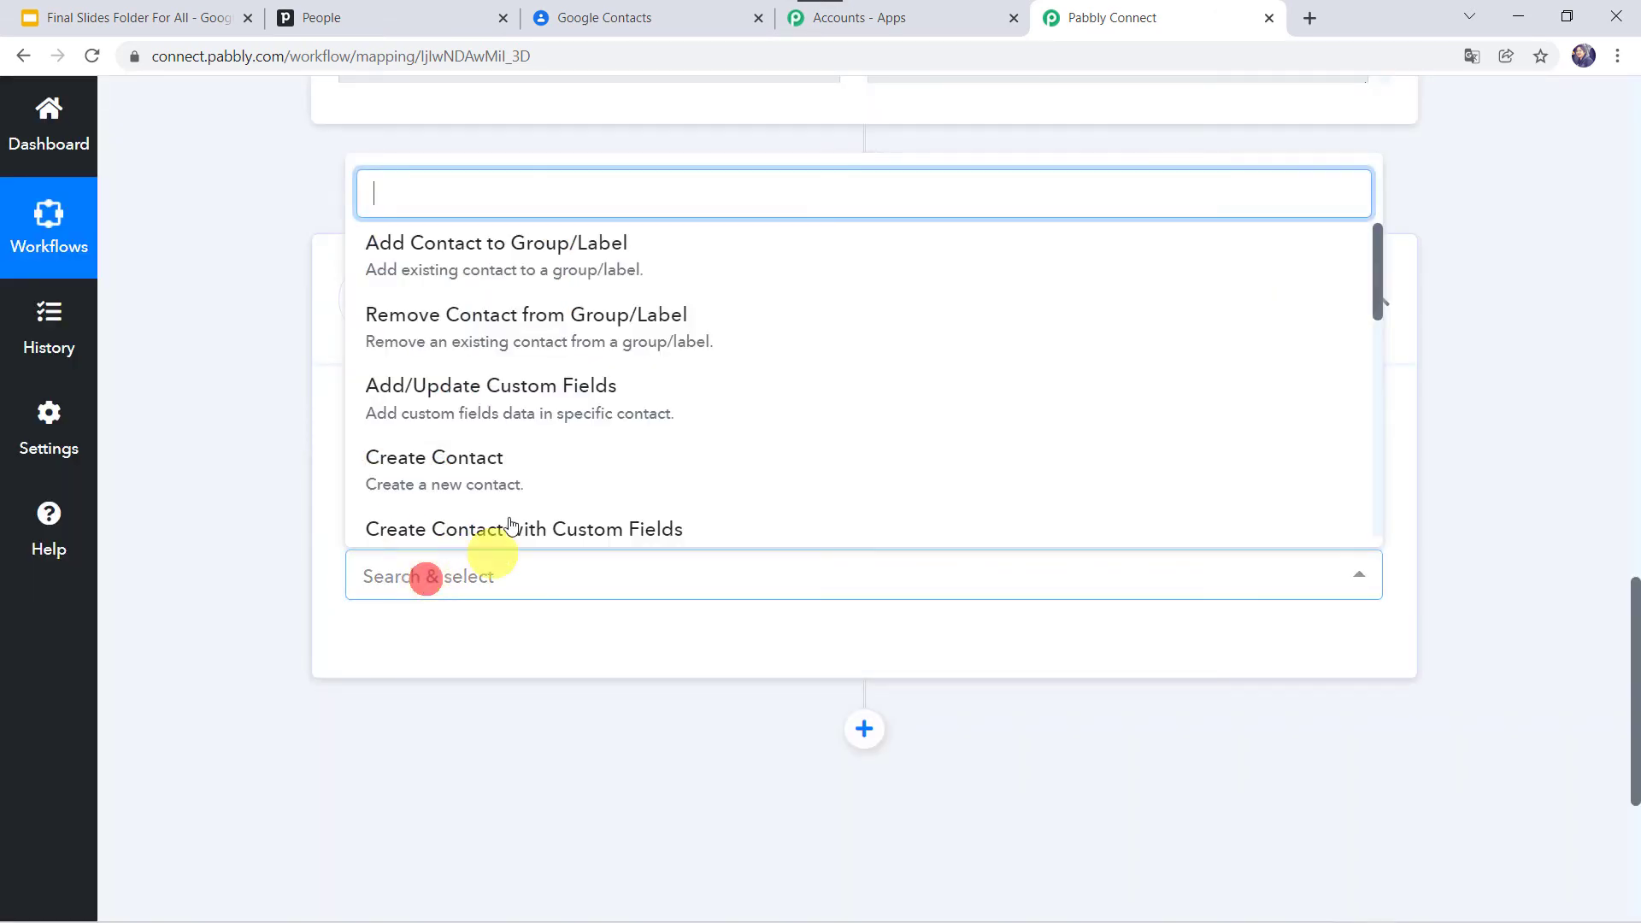
{"action": "left_click", "coordinate": [433, 458]}
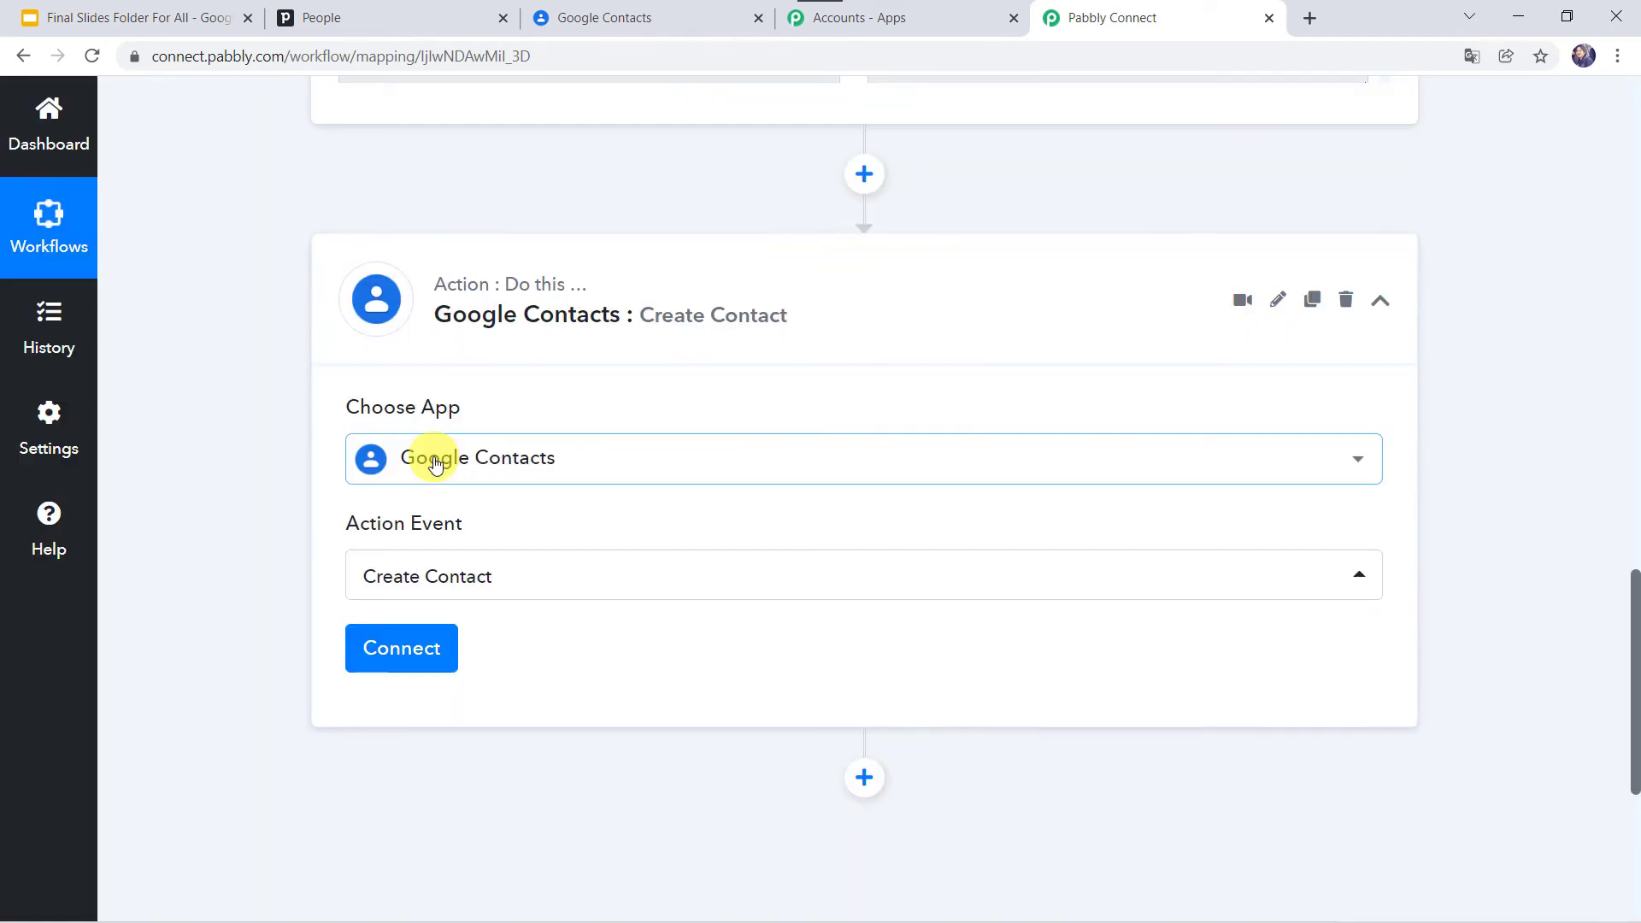
Step: Add a new Google Contacts connection and grant Pabbly access to the chosen Google account
{"action": "left_click", "coordinate": [415, 662]}
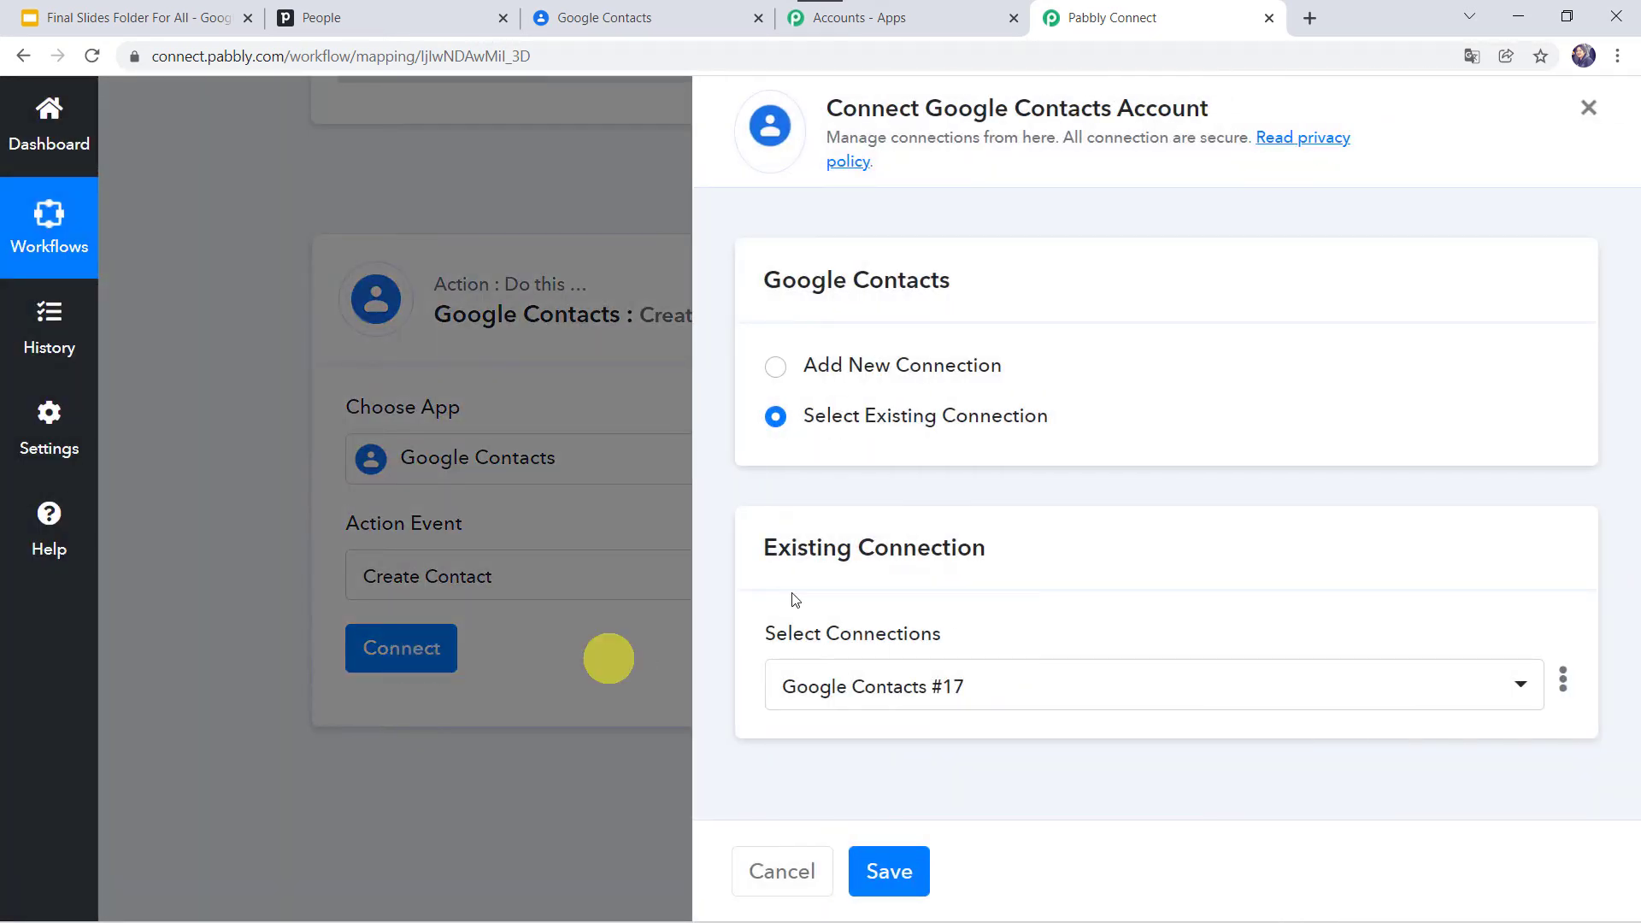
{"action": "left_click", "coordinate": [838, 363]}
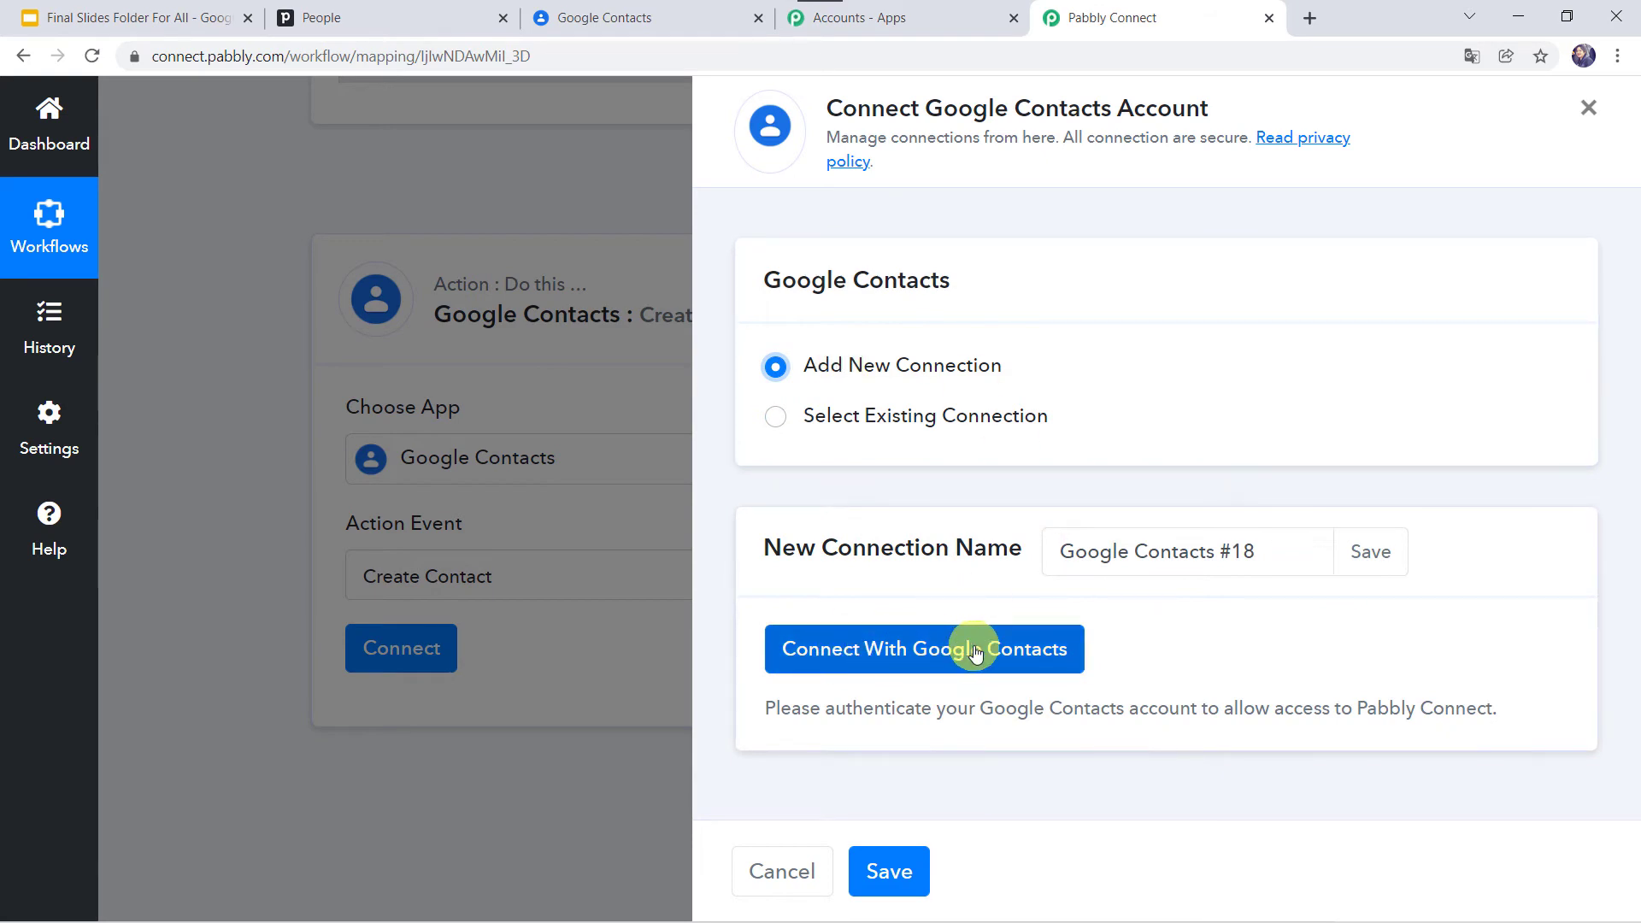
{"action": "left_click", "coordinate": [975, 651]}
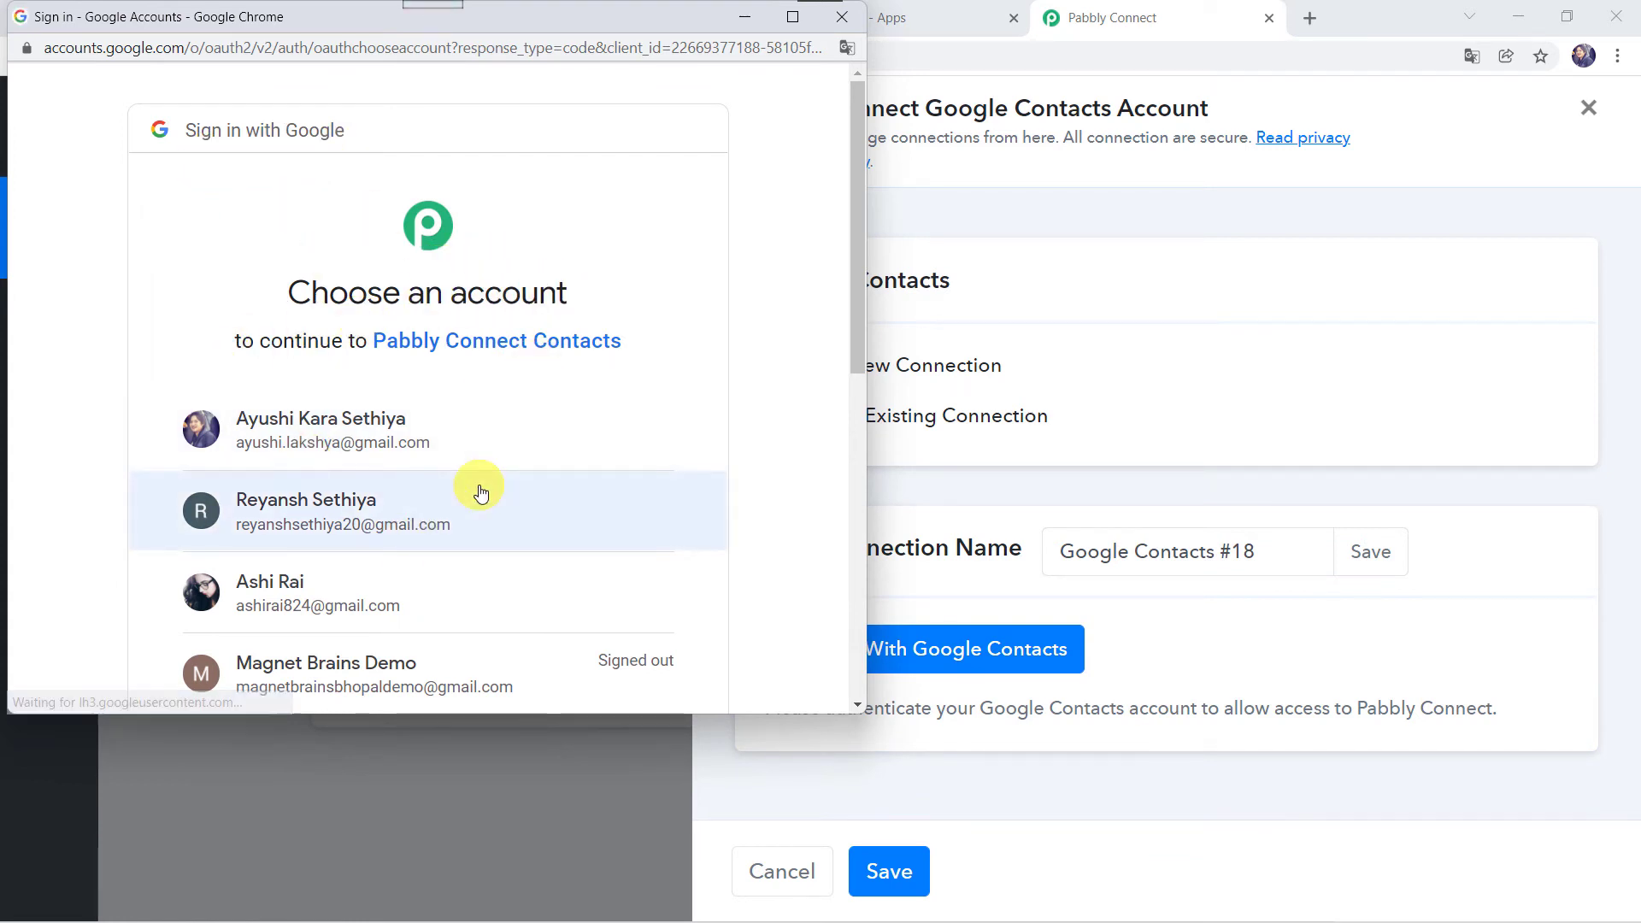
{"action": "left_click", "coordinate": [306, 508]}
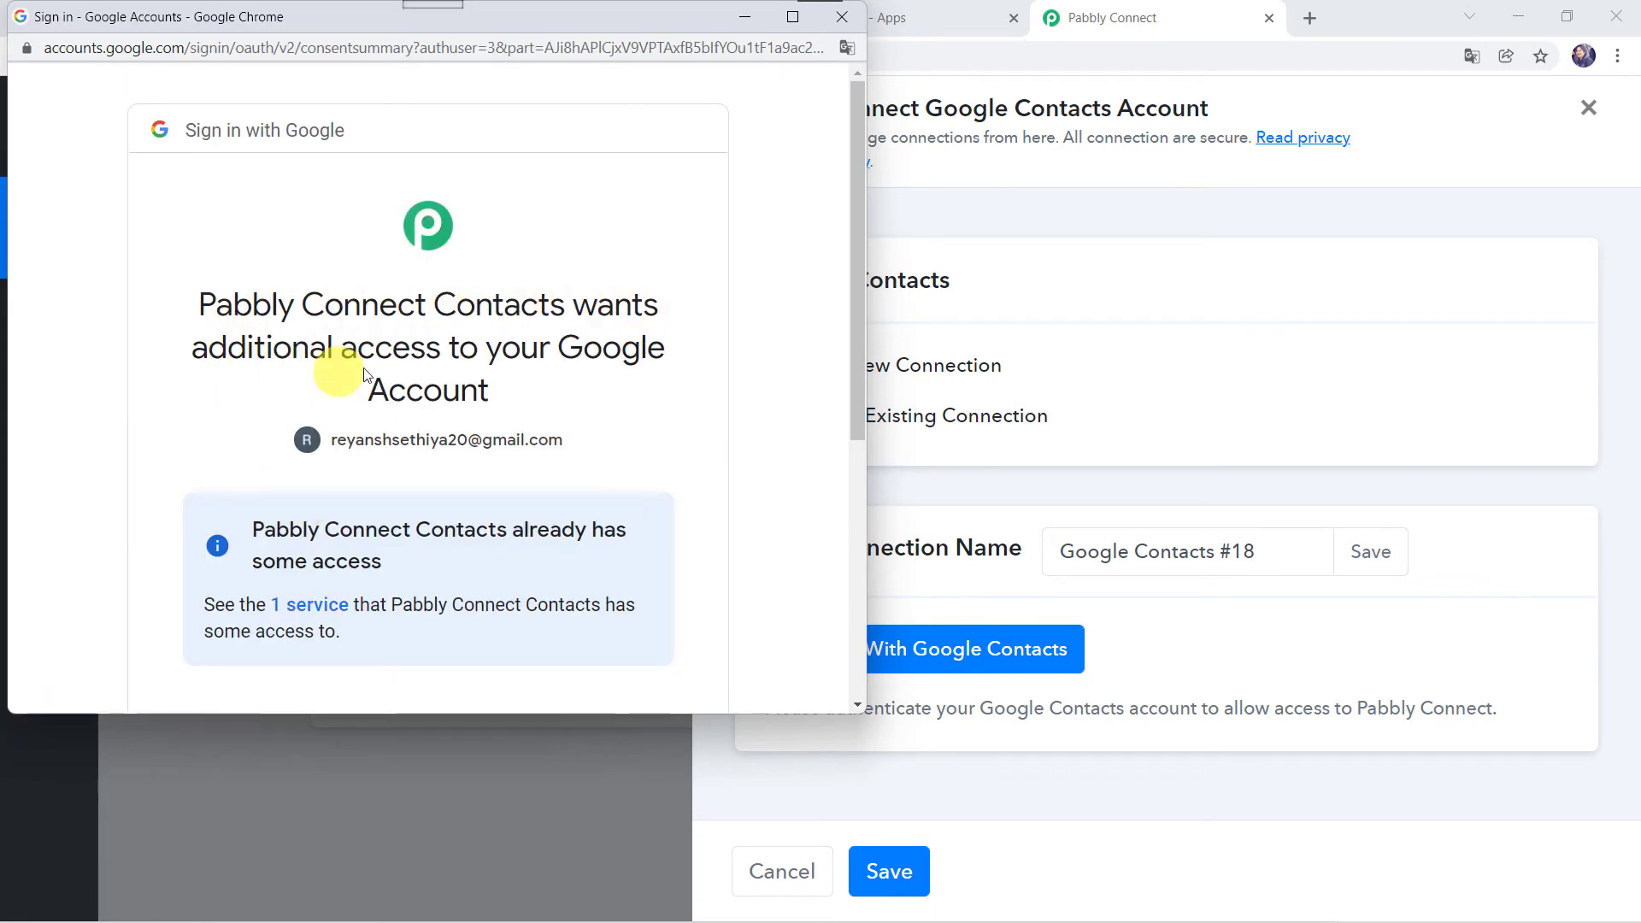
{"action": "scroll", "coordinate": [490, 406], "scroll_direction": "down", "scroll_amount": 5}
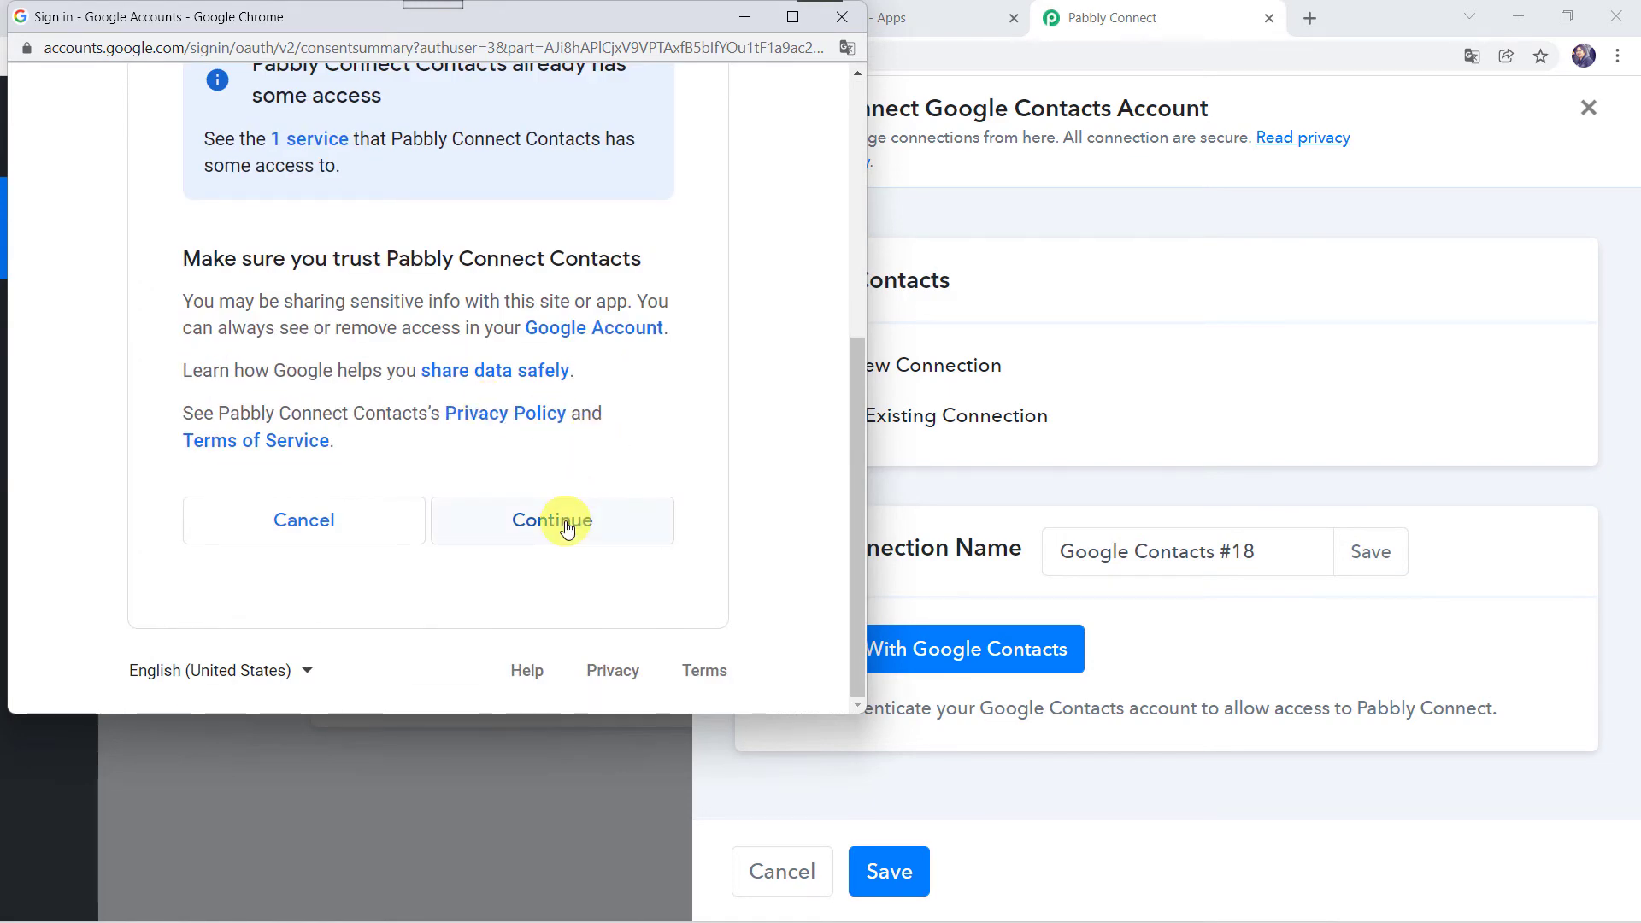
{"action": "left_click", "coordinate": [566, 527]}
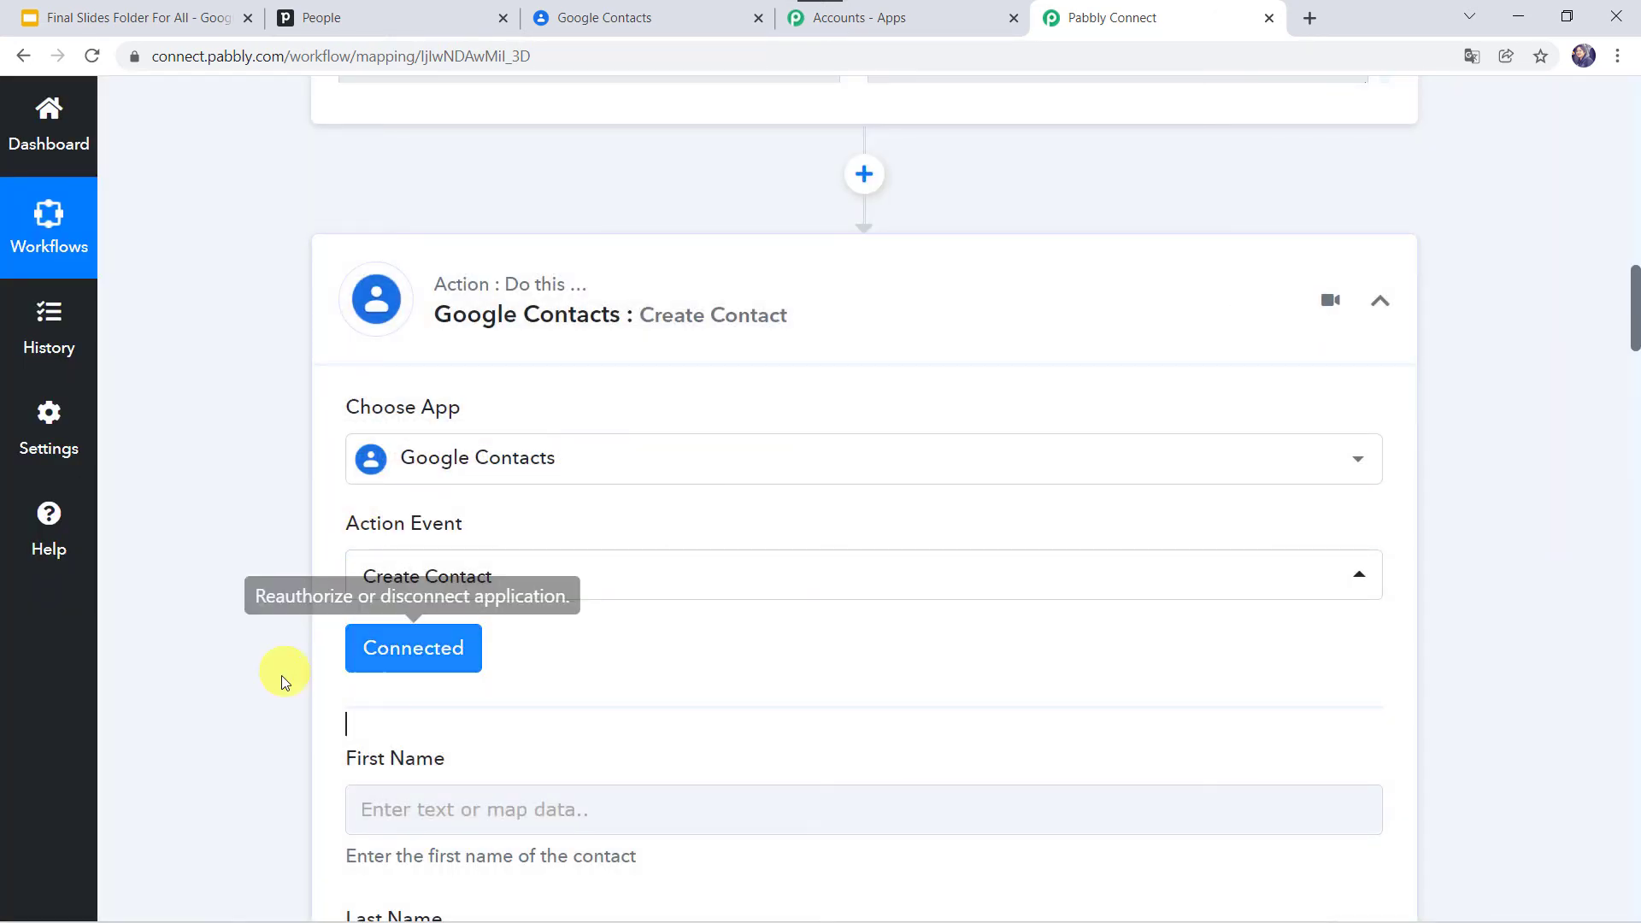
Step: Map the Pipedrive person's first name into First Name
{"action": "scroll", "coordinate": [280, 675], "scroll_direction": "down", "scroll_amount": 5}
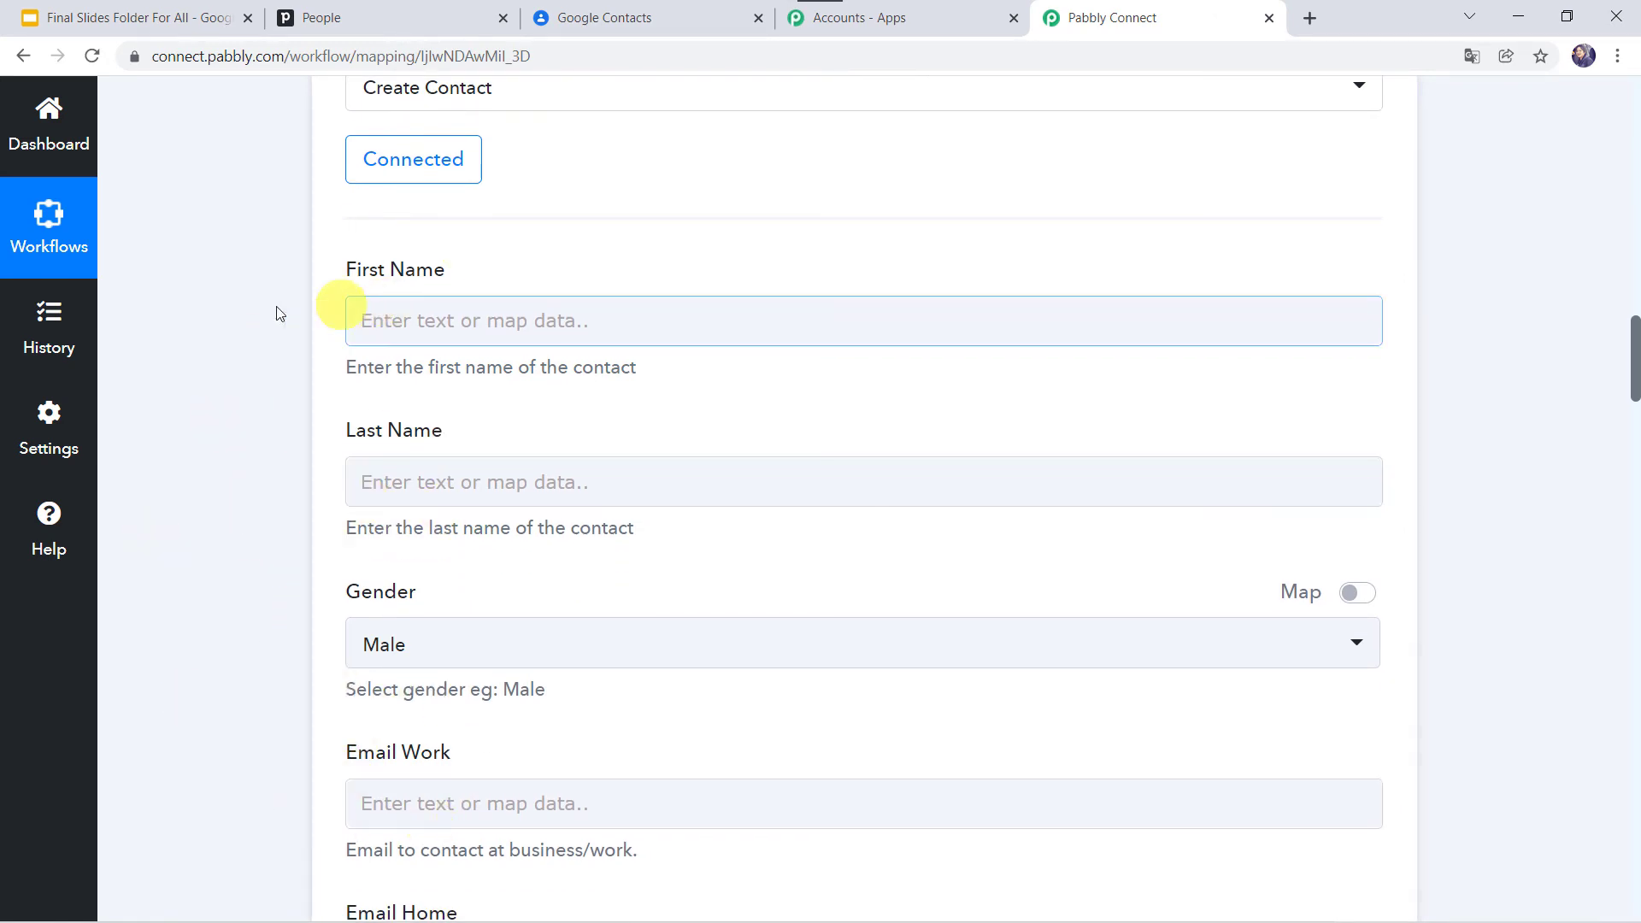
{"action": "scroll", "coordinate": [296, 294], "scroll_direction": "up", "scroll_amount": 7}
{"action": "scroll", "coordinate": [295, 291], "scroll_direction": "up", "scroll_amount": 7}
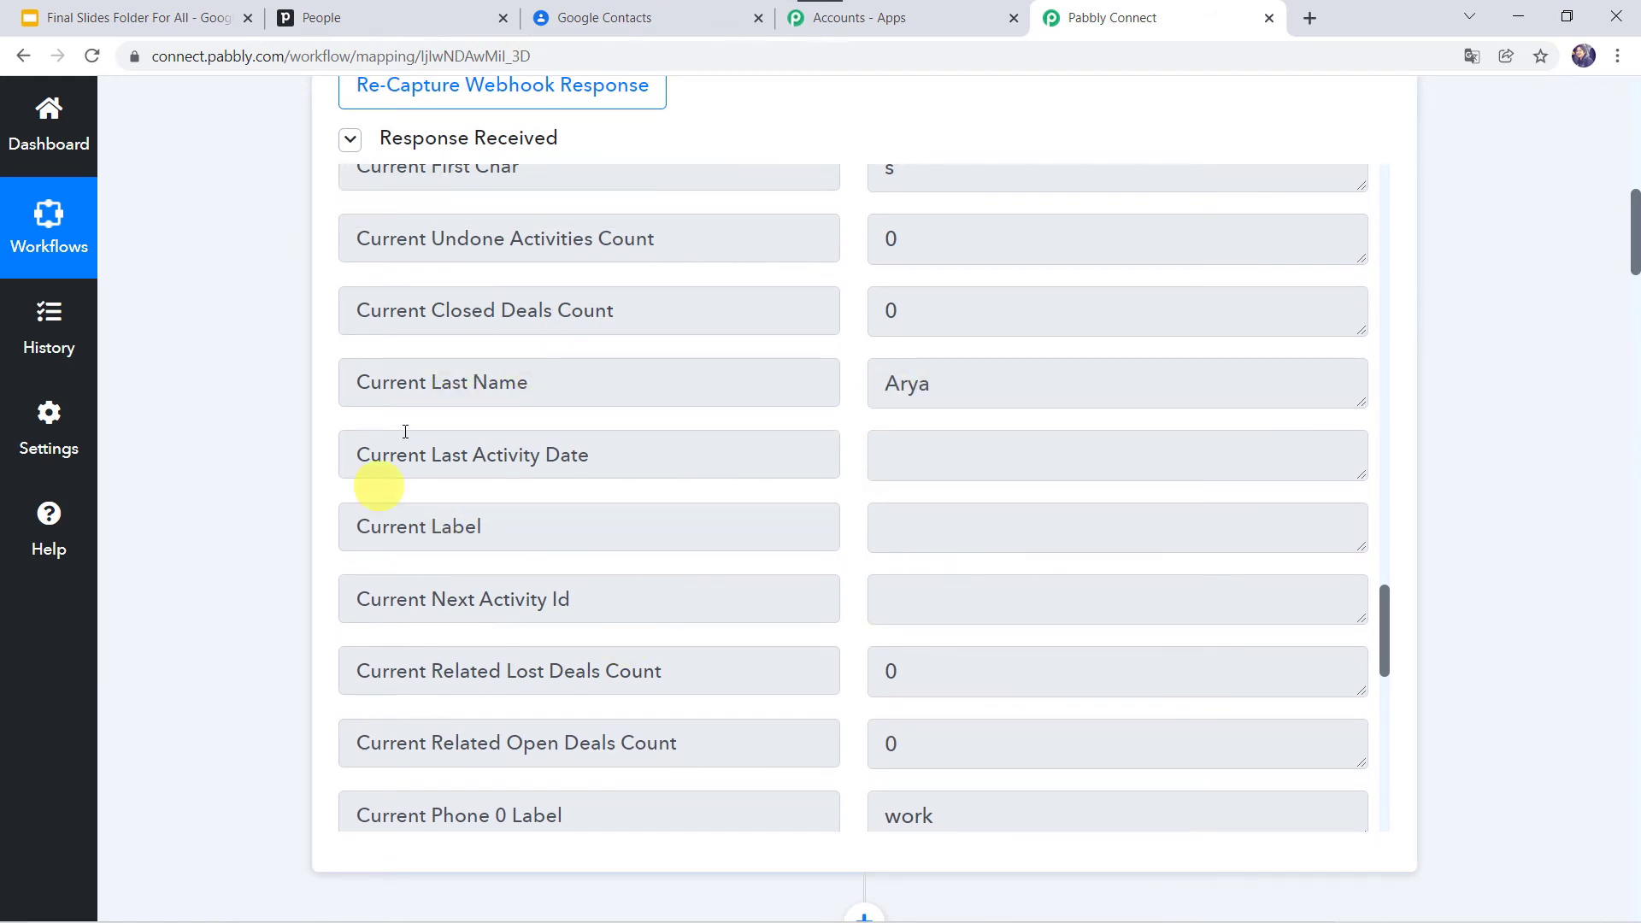
{"action": "scroll", "coordinate": [799, 365], "scroll_direction": "up", "scroll_amount": 10}
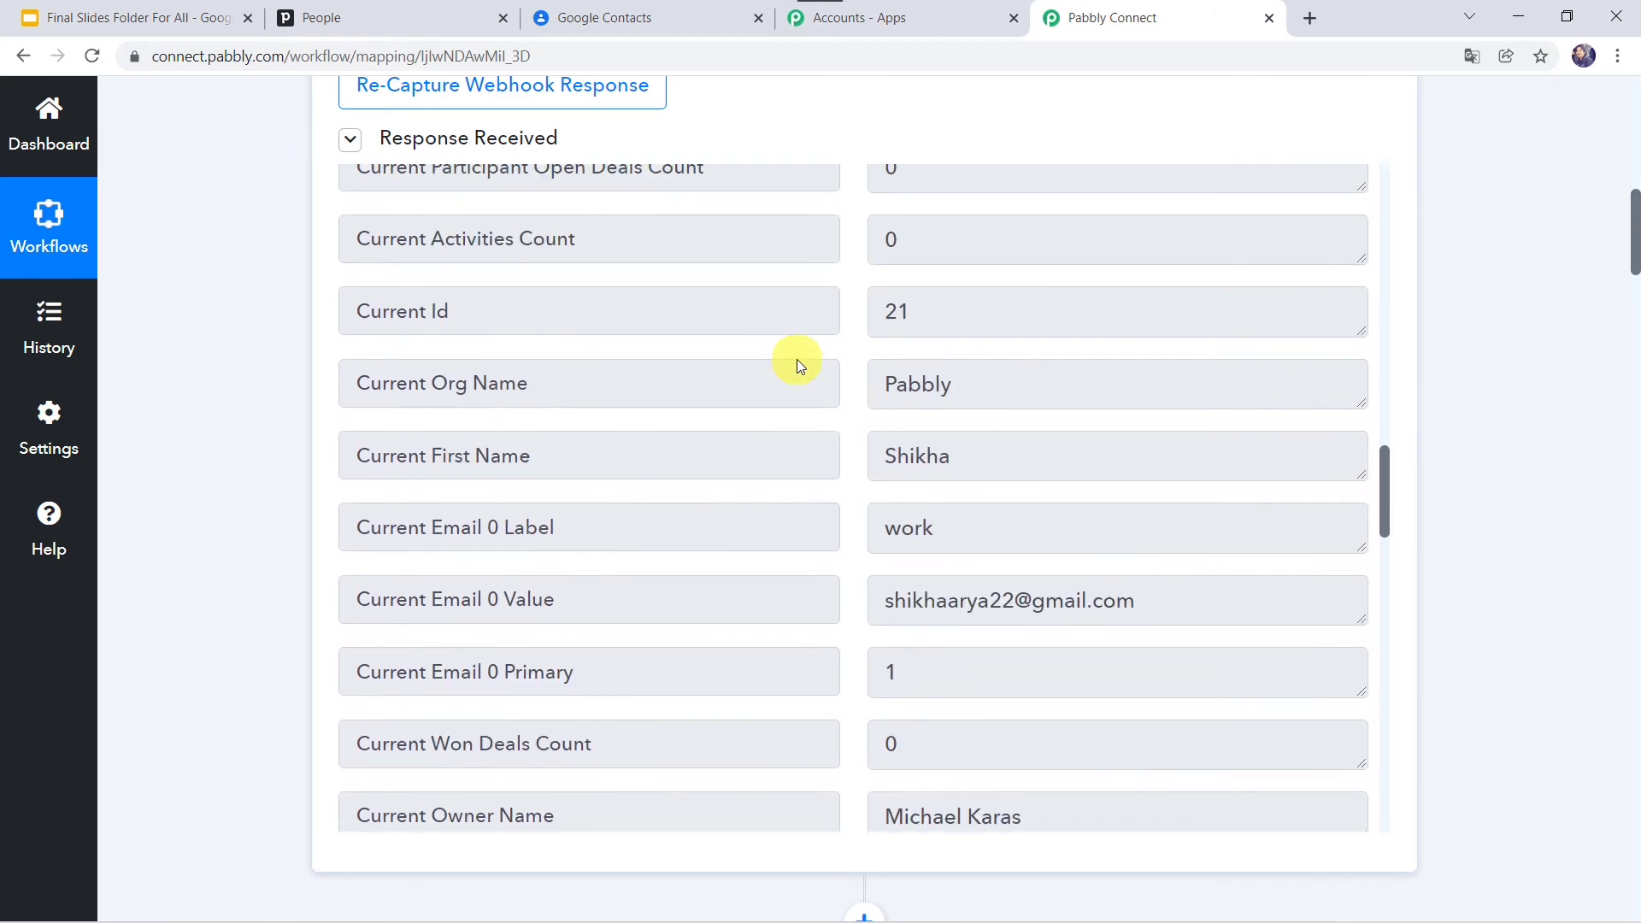
{"action": "scroll", "coordinate": [267, 633], "scroll_direction": "down", "scroll_amount": 15}
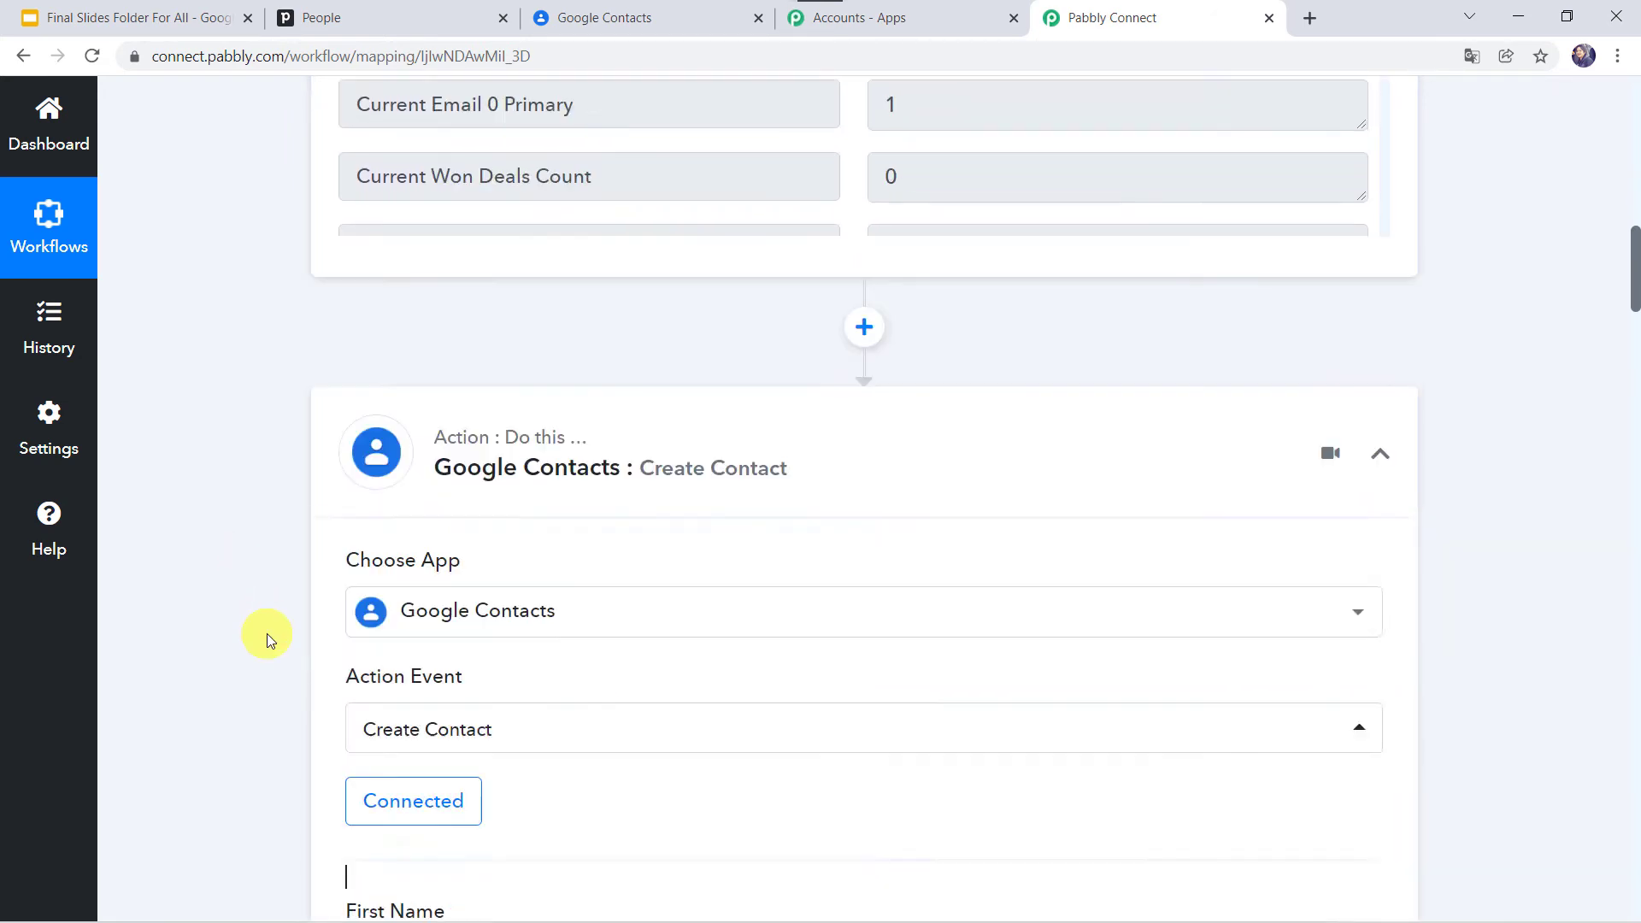
{"action": "left_click", "coordinate": [421, 264]}
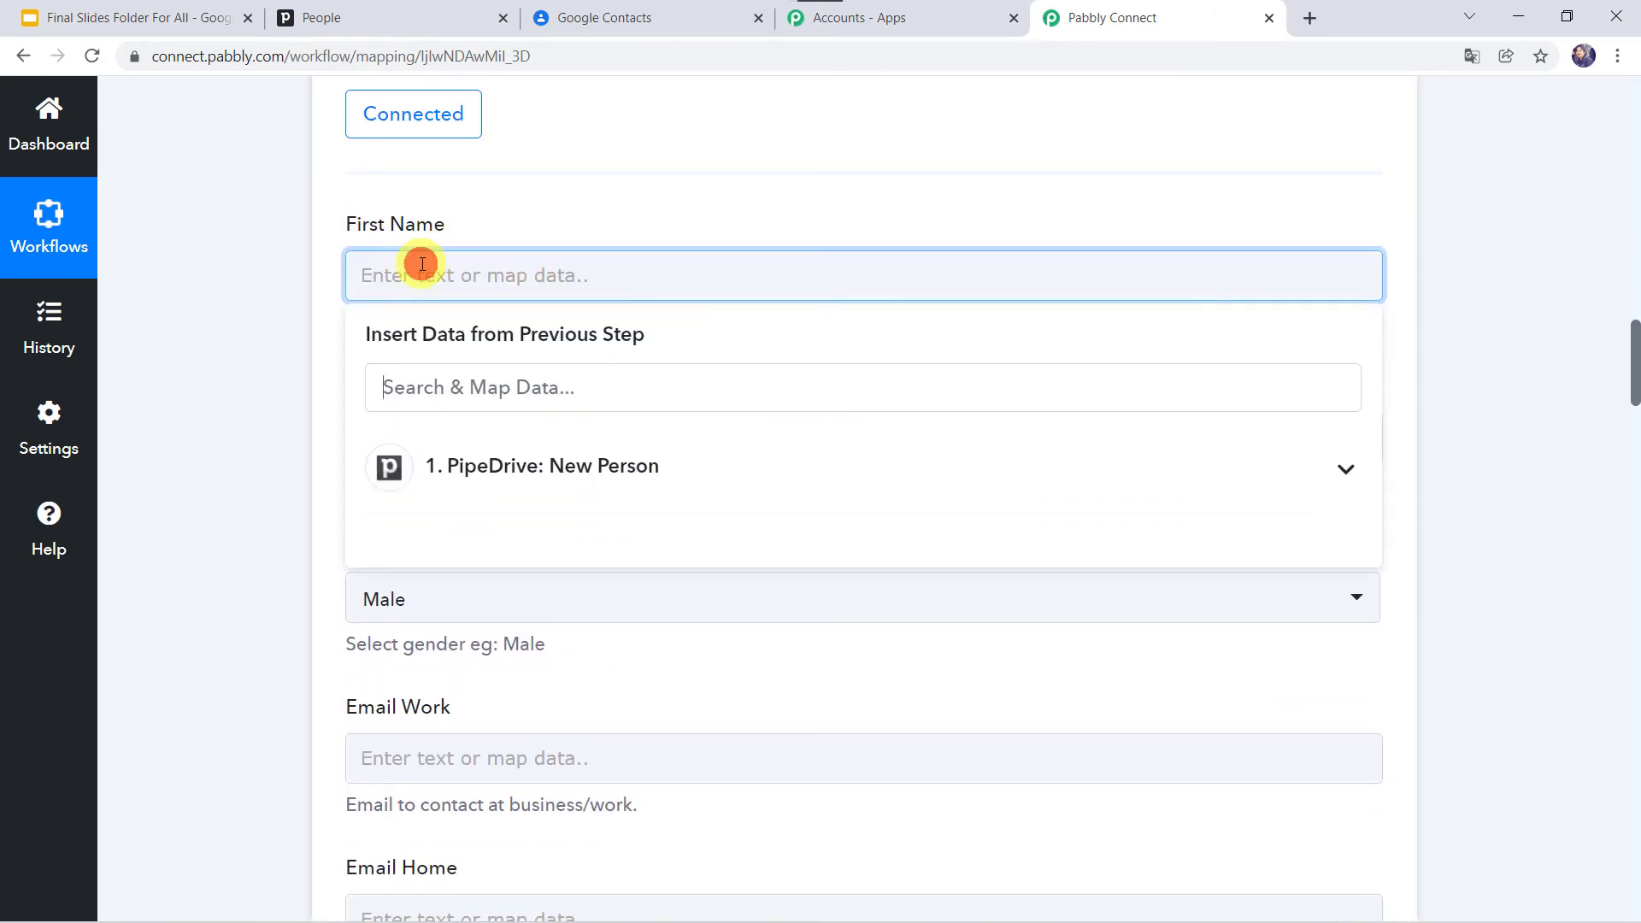
{"action": "left_click", "coordinate": [534, 499]}
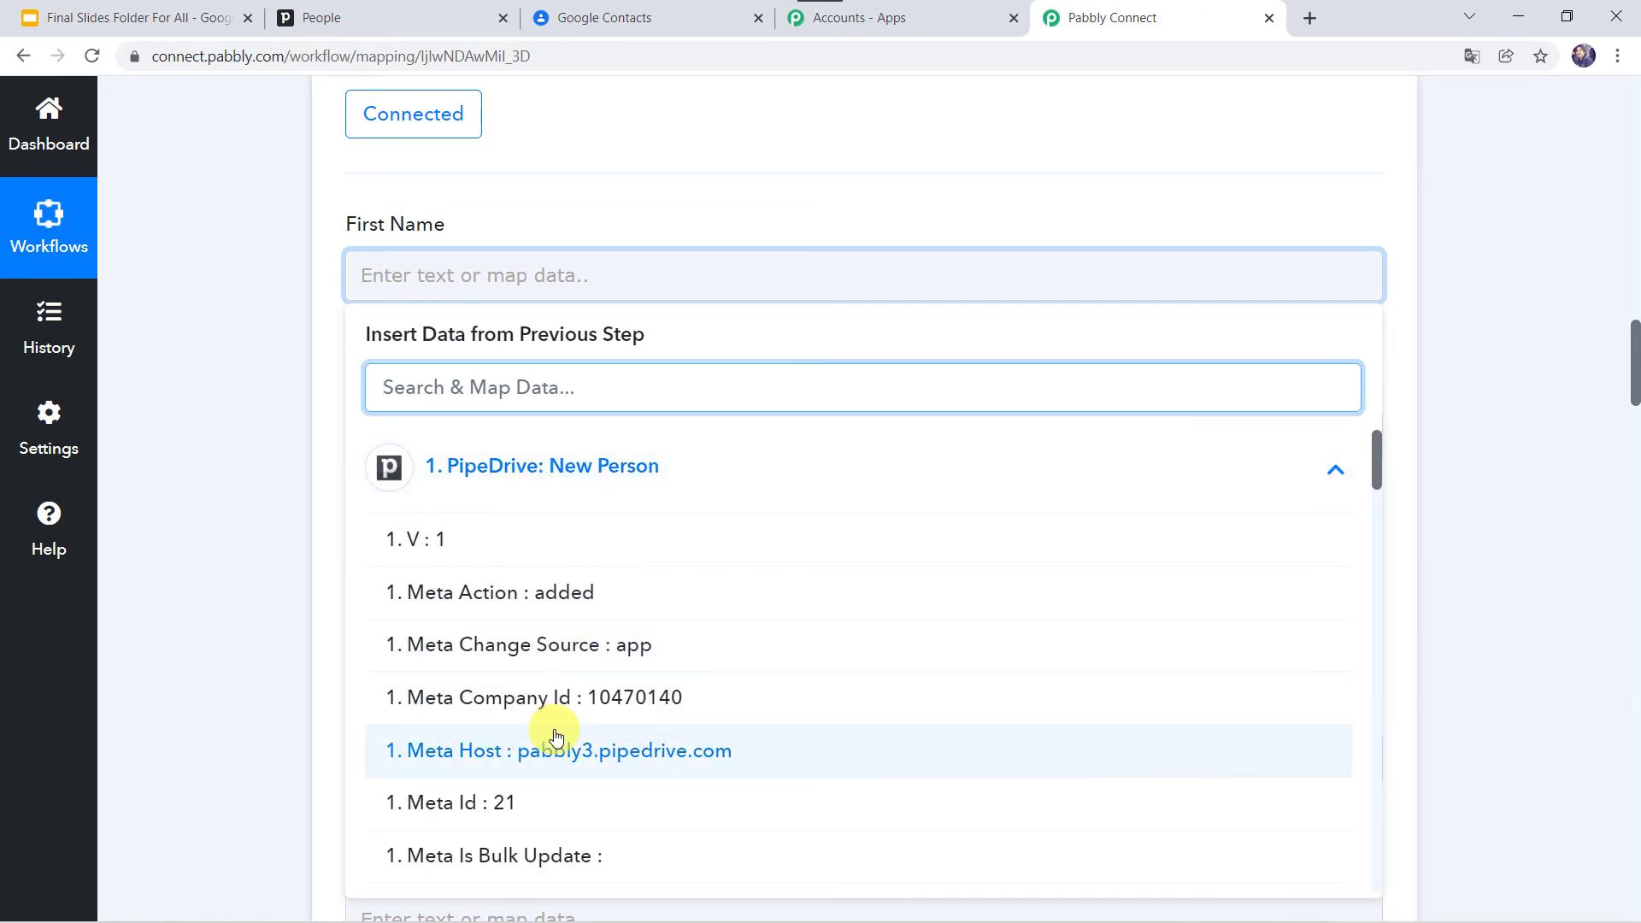
{"action": "scroll", "coordinate": [556, 727], "scroll_direction": "down", "scroll_amount": 6}
{"action": "scroll", "coordinate": [556, 737], "scroll_direction": "down", "scroll_amount": 4}
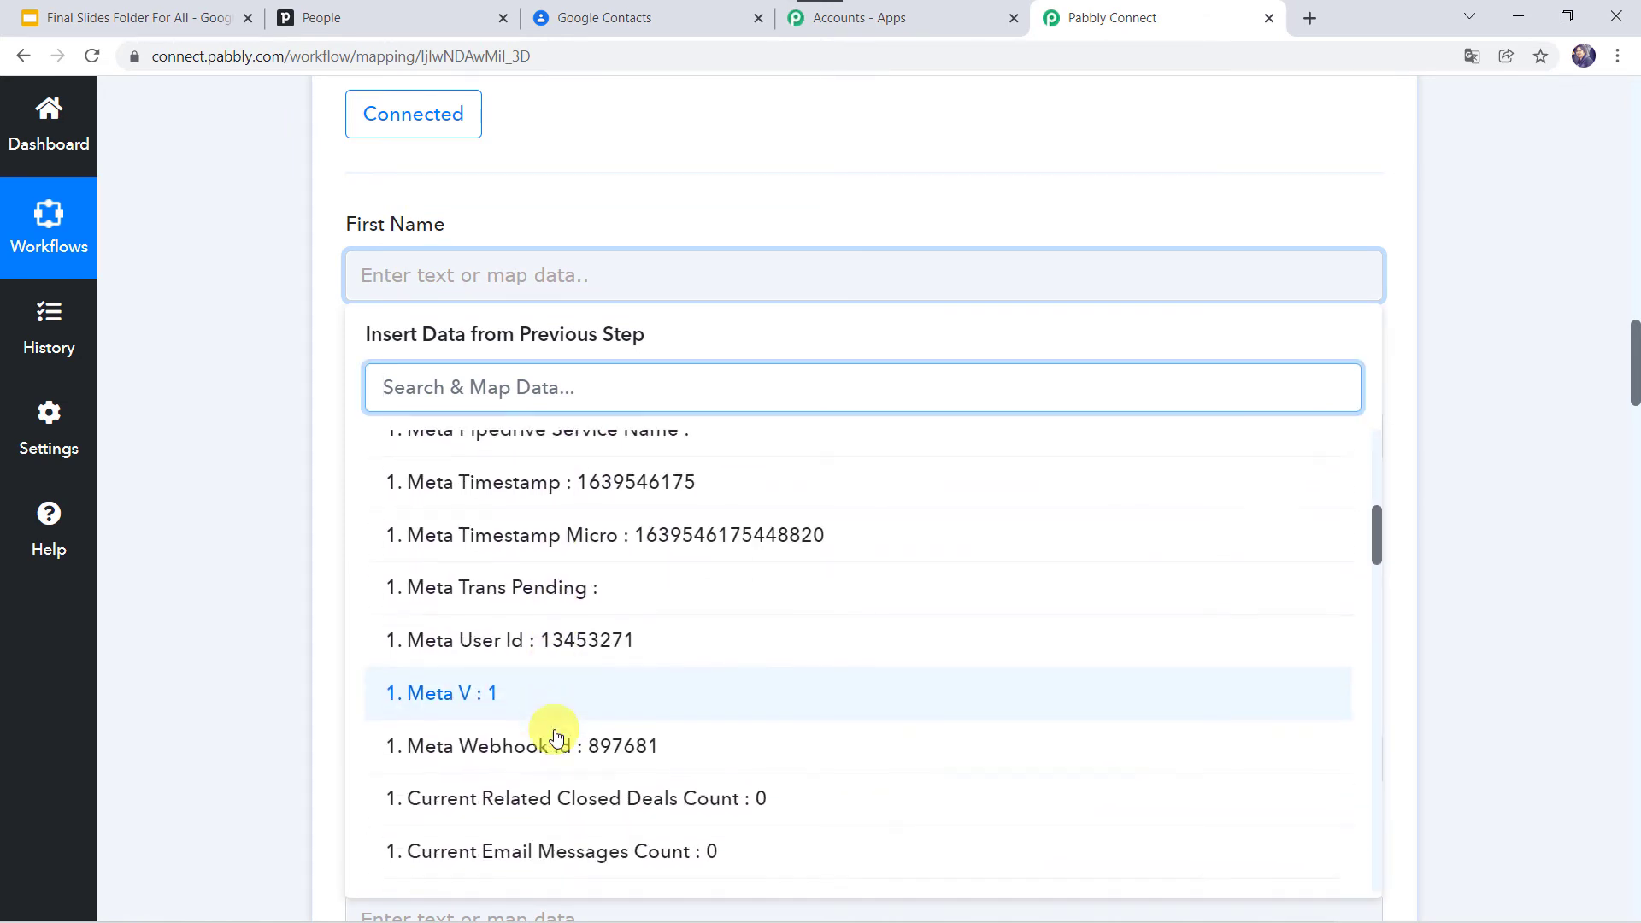
{"action": "scroll", "coordinate": [556, 737], "scroll_direction": "down", "scroll_amount": 9}
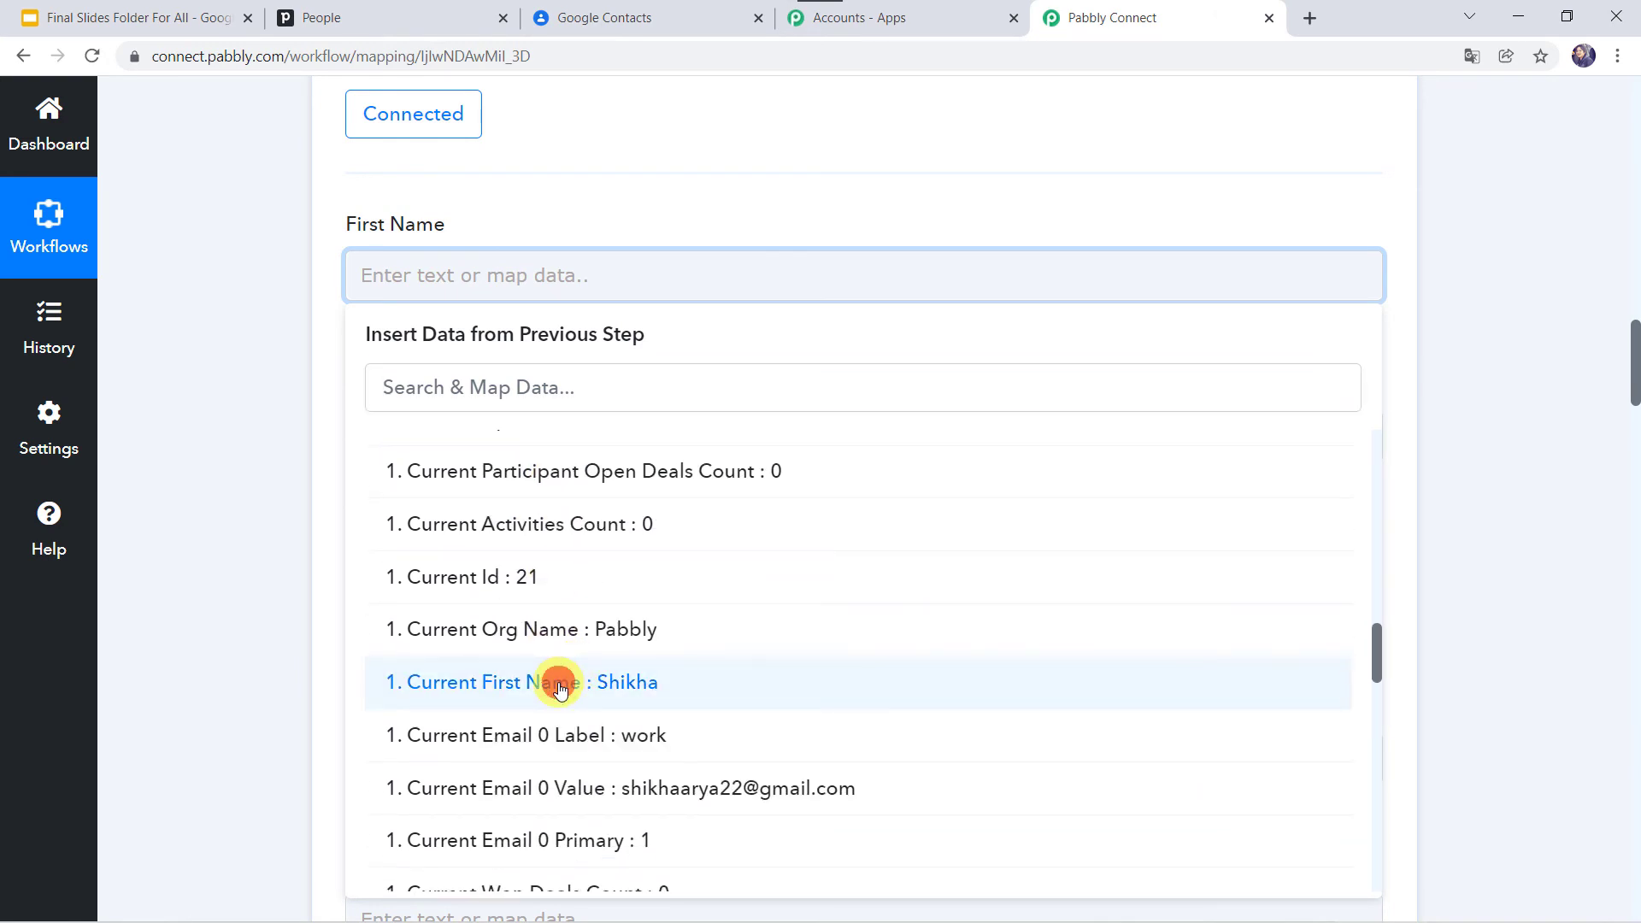
{"action": "left_click", "coordinate": [556, 682]}
{"action": "left_click", "coordinate": [214, 515]}
Step: Map the Pipedrive last name into Last Name and set gender to Female
{"action": "scroll", "coordinate": [214, 516], "scroll_direction": "down", "scroll_amount": 2}
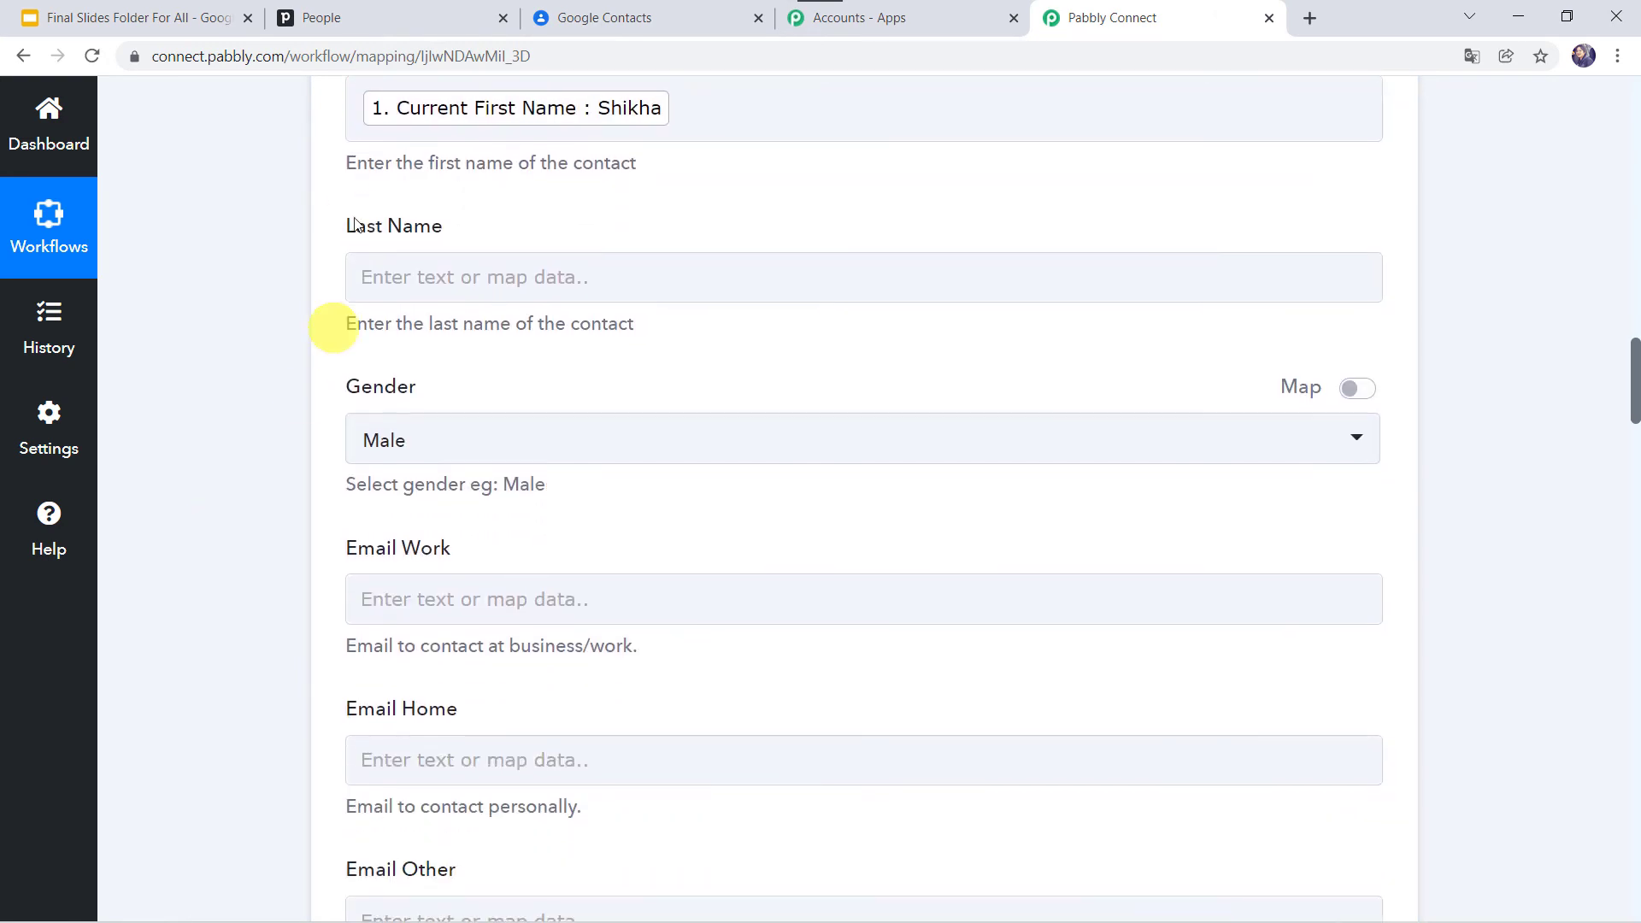
{"action": "left_click", "coordinate": [384, 261]}
{"action": "left_click", "coordinate": [432, 383]}
{"action": "type", "text": "name"}
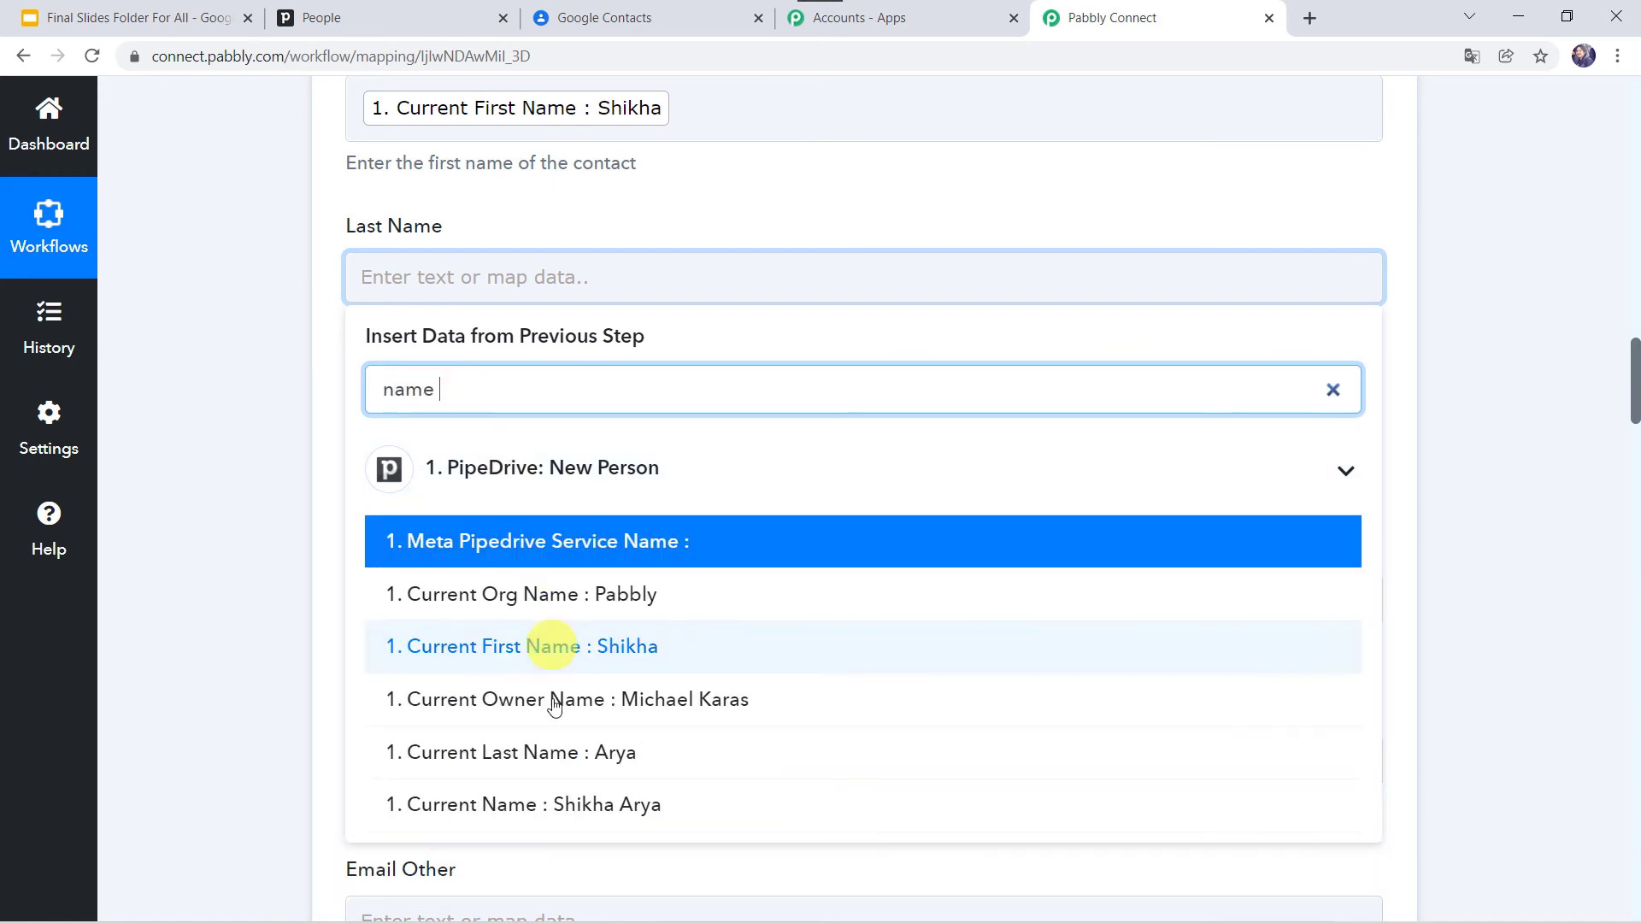
{"action": "left_click", "coordinate": [521, 758]}
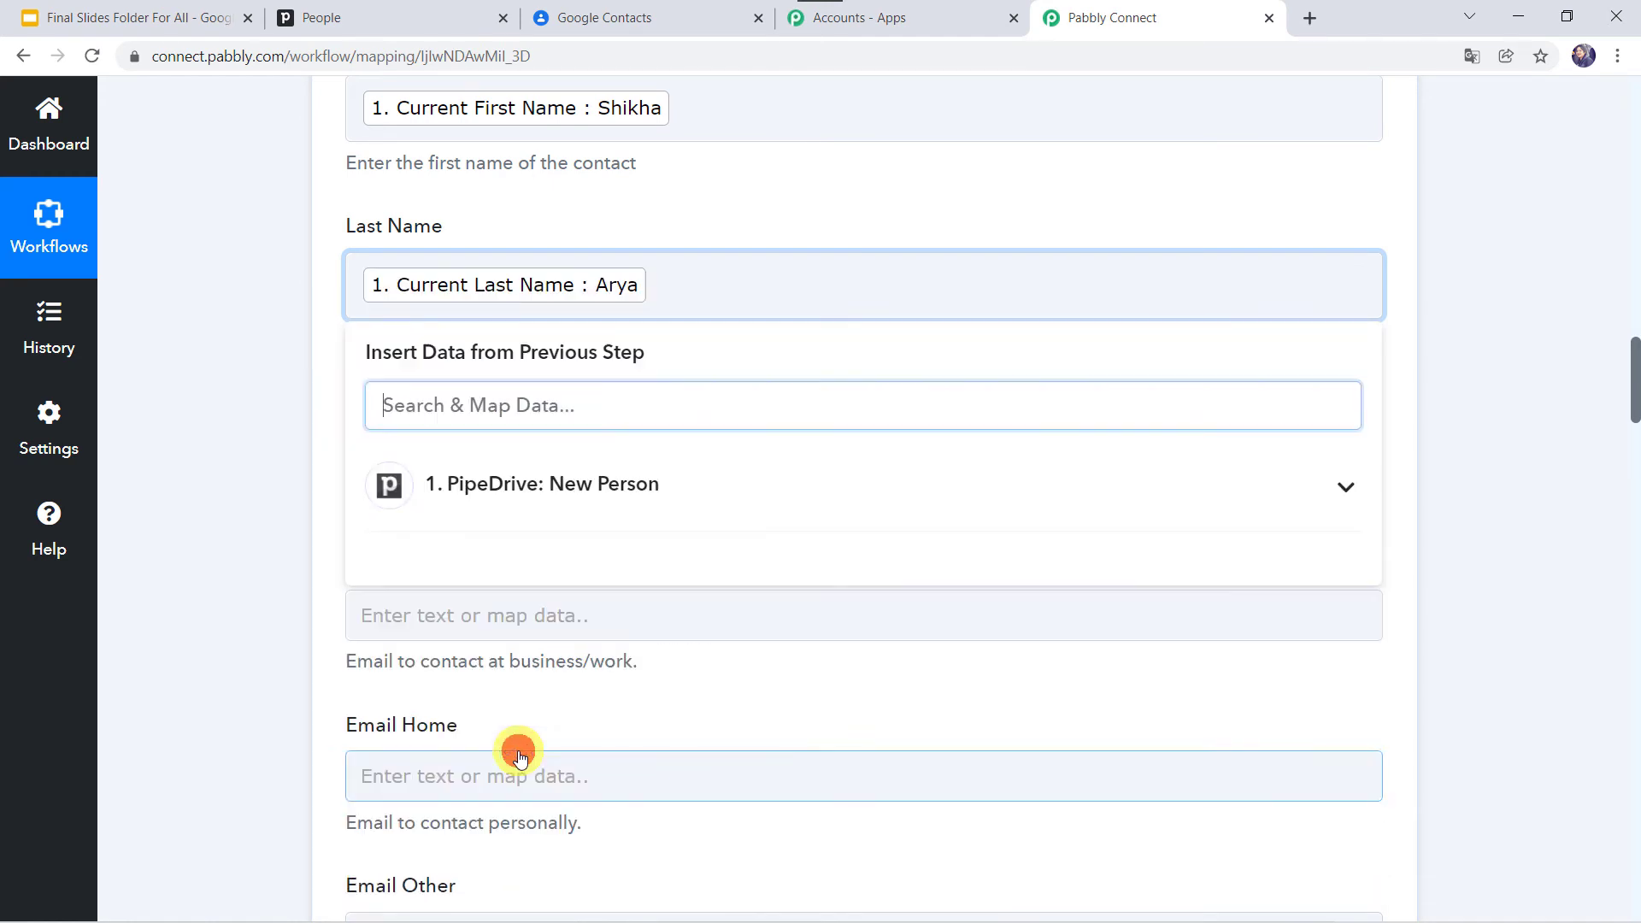
{"action": "left_click", "coordinate": [226, 605]}
{"action": "scroll", "coordinate": [226, 606], "scroll_direction": "down", "scroll_amount": 2}
{"action": "left_click", "coordinate": [439, 303]}
{"action": "left_click", "coordinate": [429, 475]}
{"action": "left_click", "coordinate": [269, 413]}
Step: Map the Pipedrive email value into Email Work
{"action": "scroll", "coordinate": [268, 413], "scroll_direction": "down", "scroll_amount": 3}
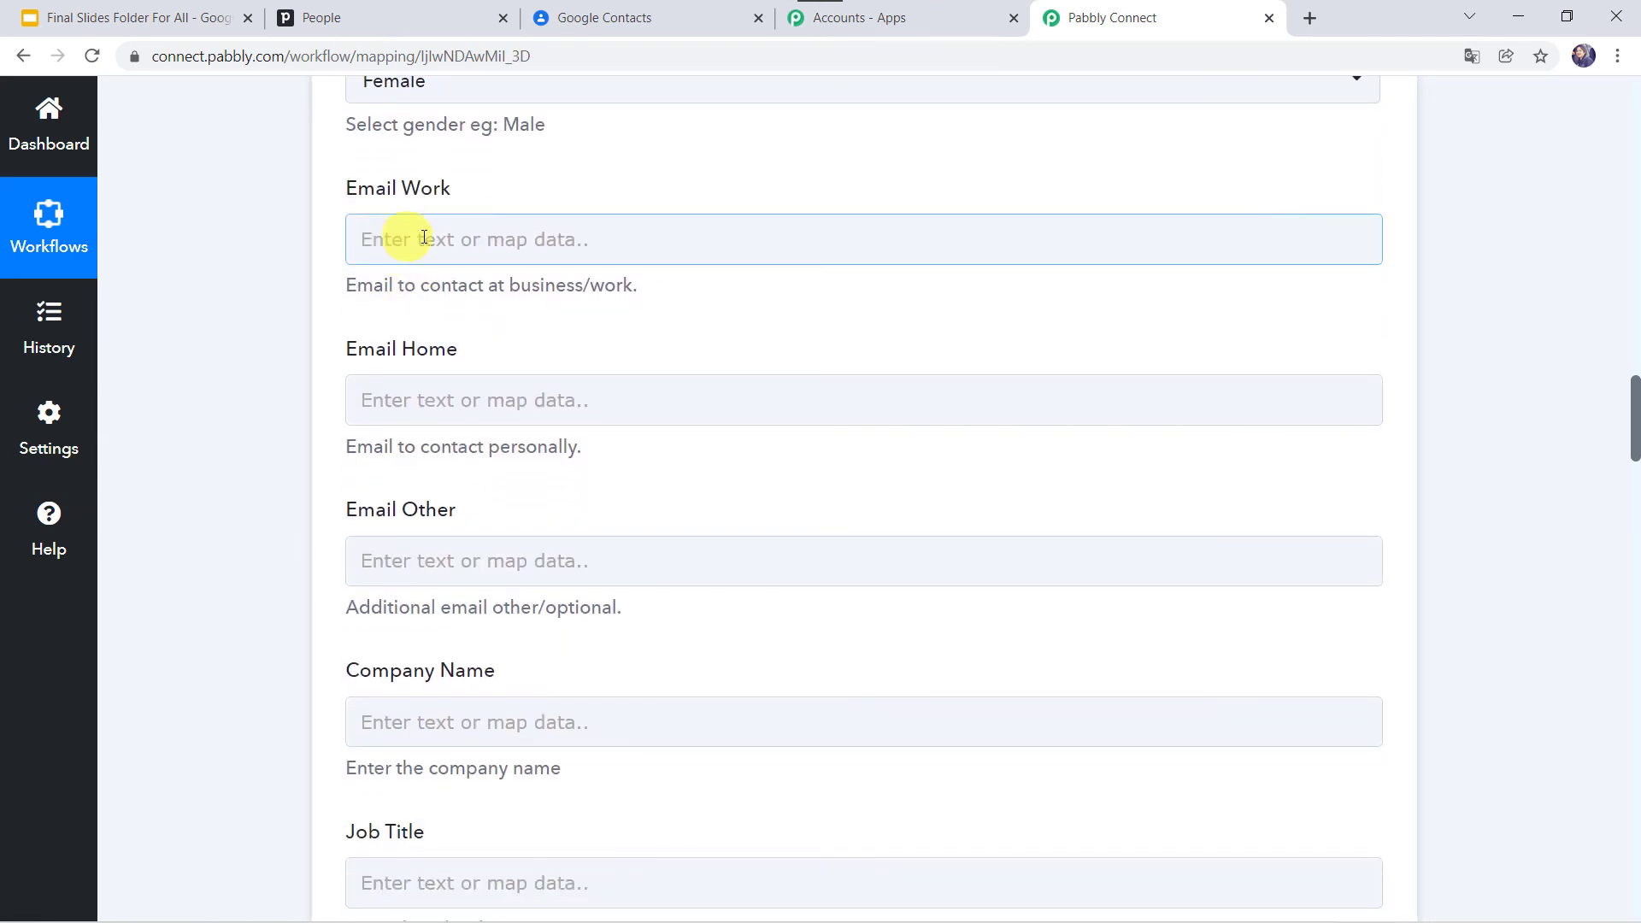
{"action": "left_click", "coordinate": [433, 243]}
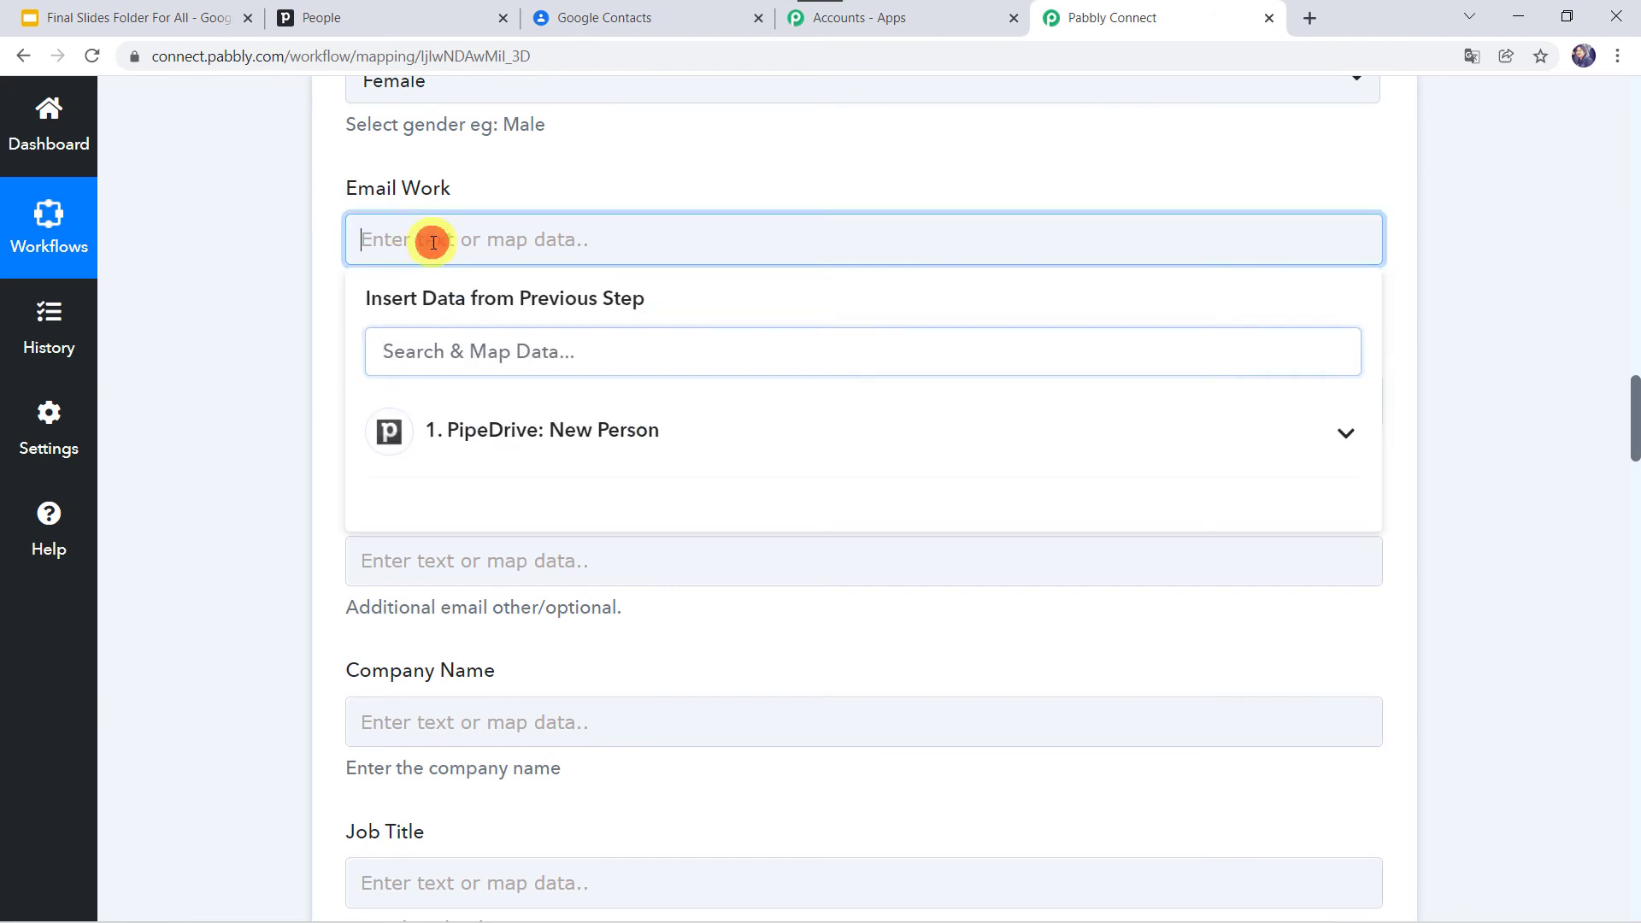
{"action": "left_click", "coordinate": [507, 450]}
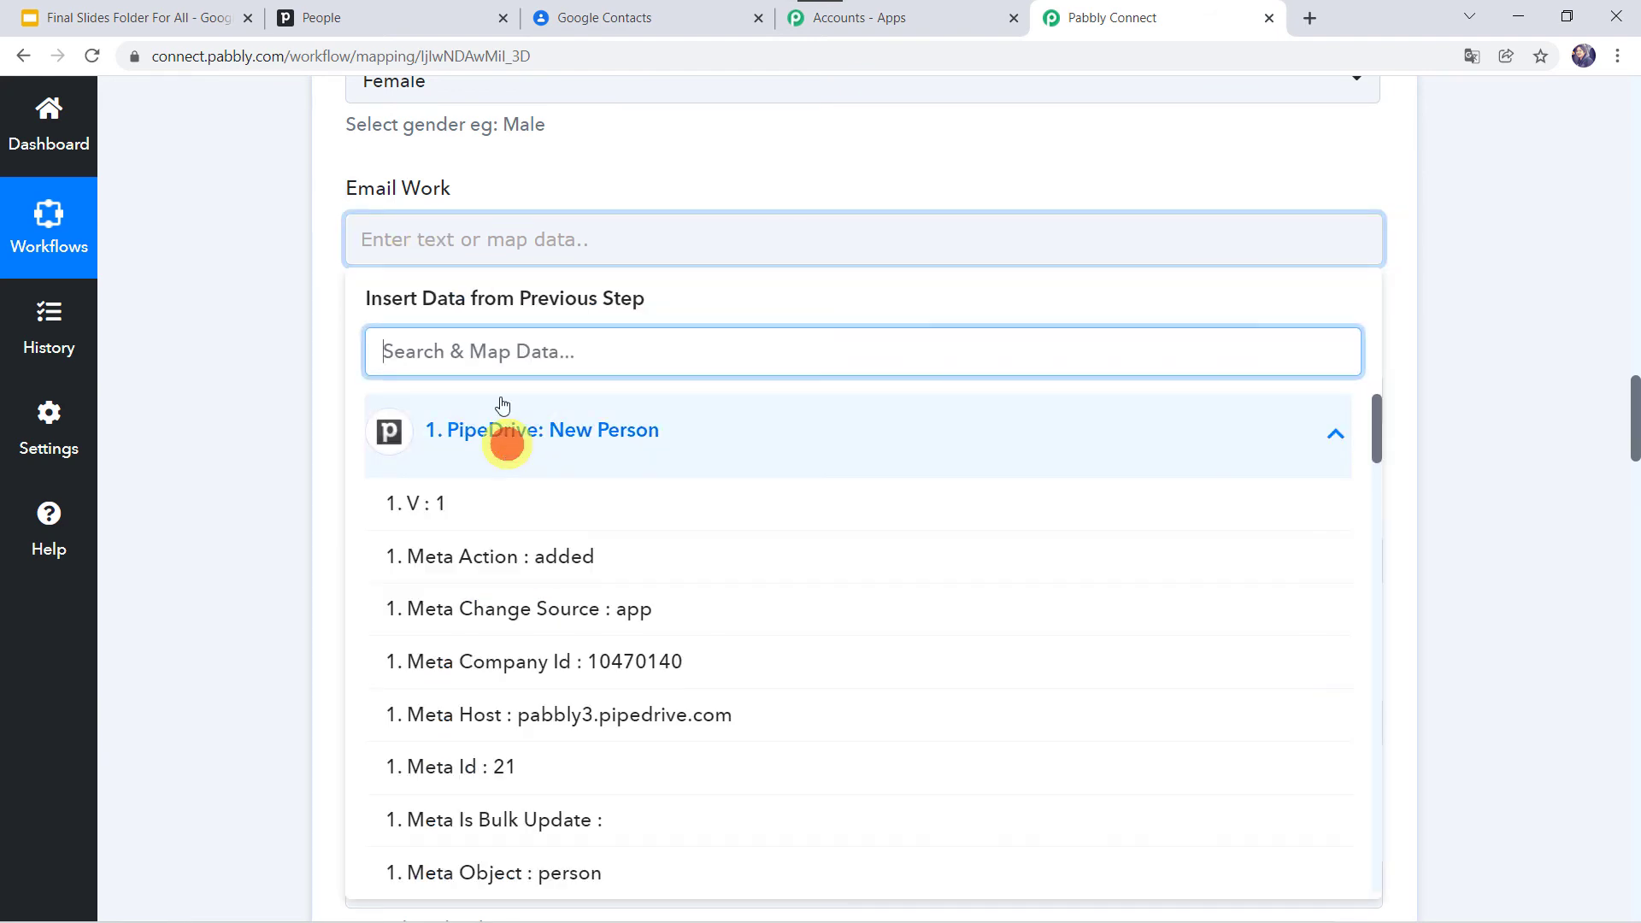
{"action": "left_click", "coordinate": [487, 356]}
{"action": "type", "text": "email"}
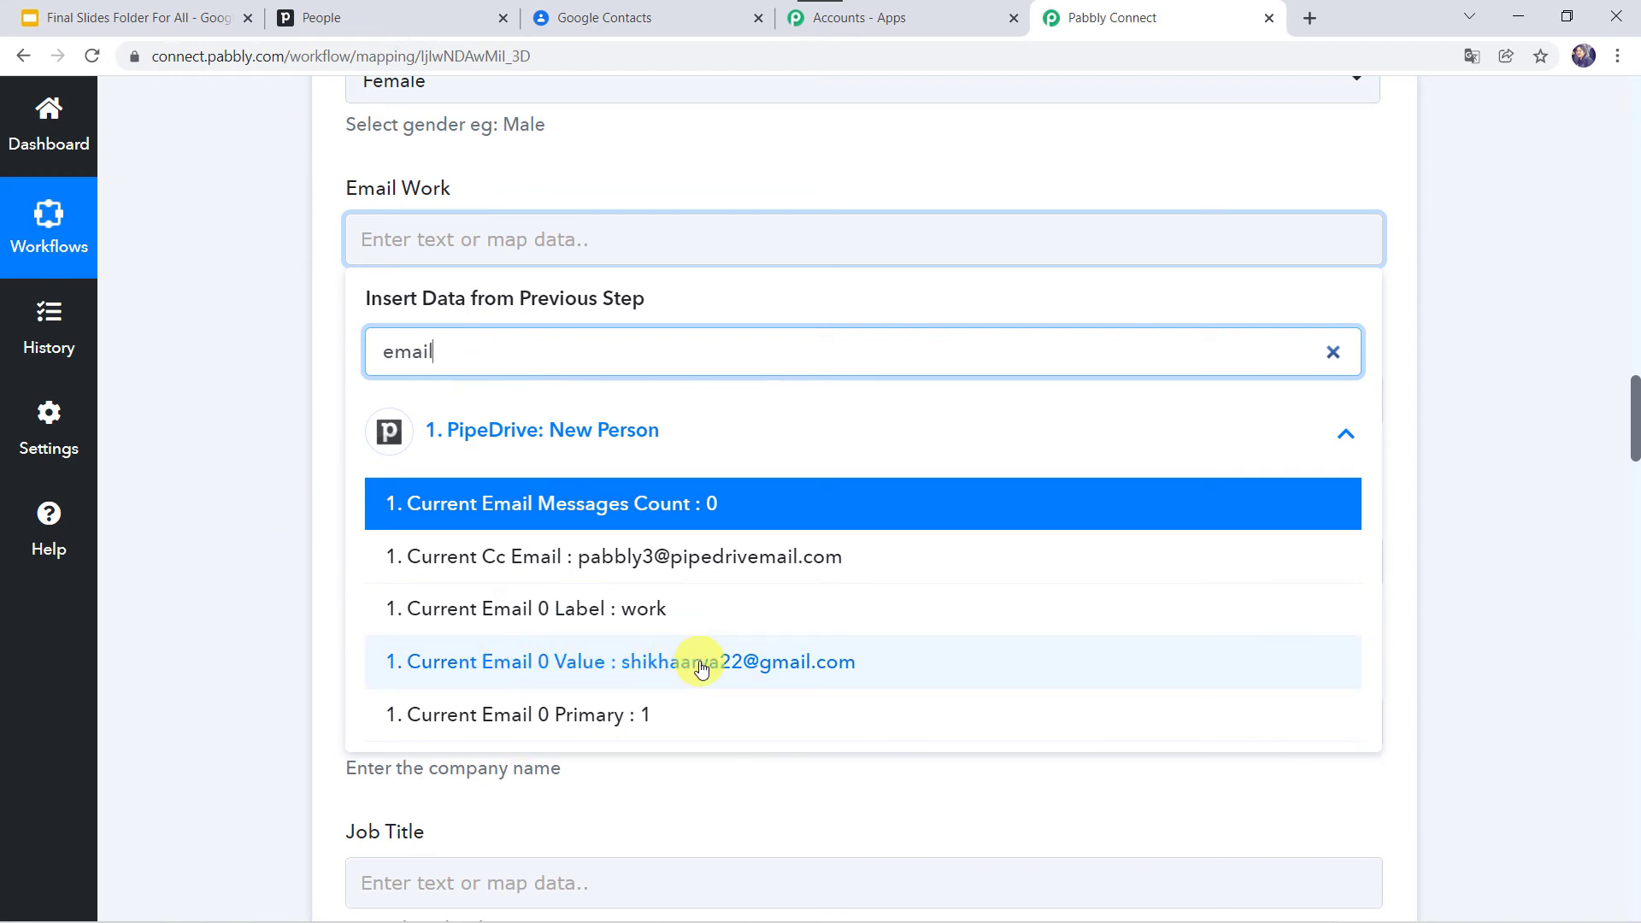
{"action": "left_click", "coordinate": [701, 667]}
{"action": "left_click", "coordinate": [293, 530]}
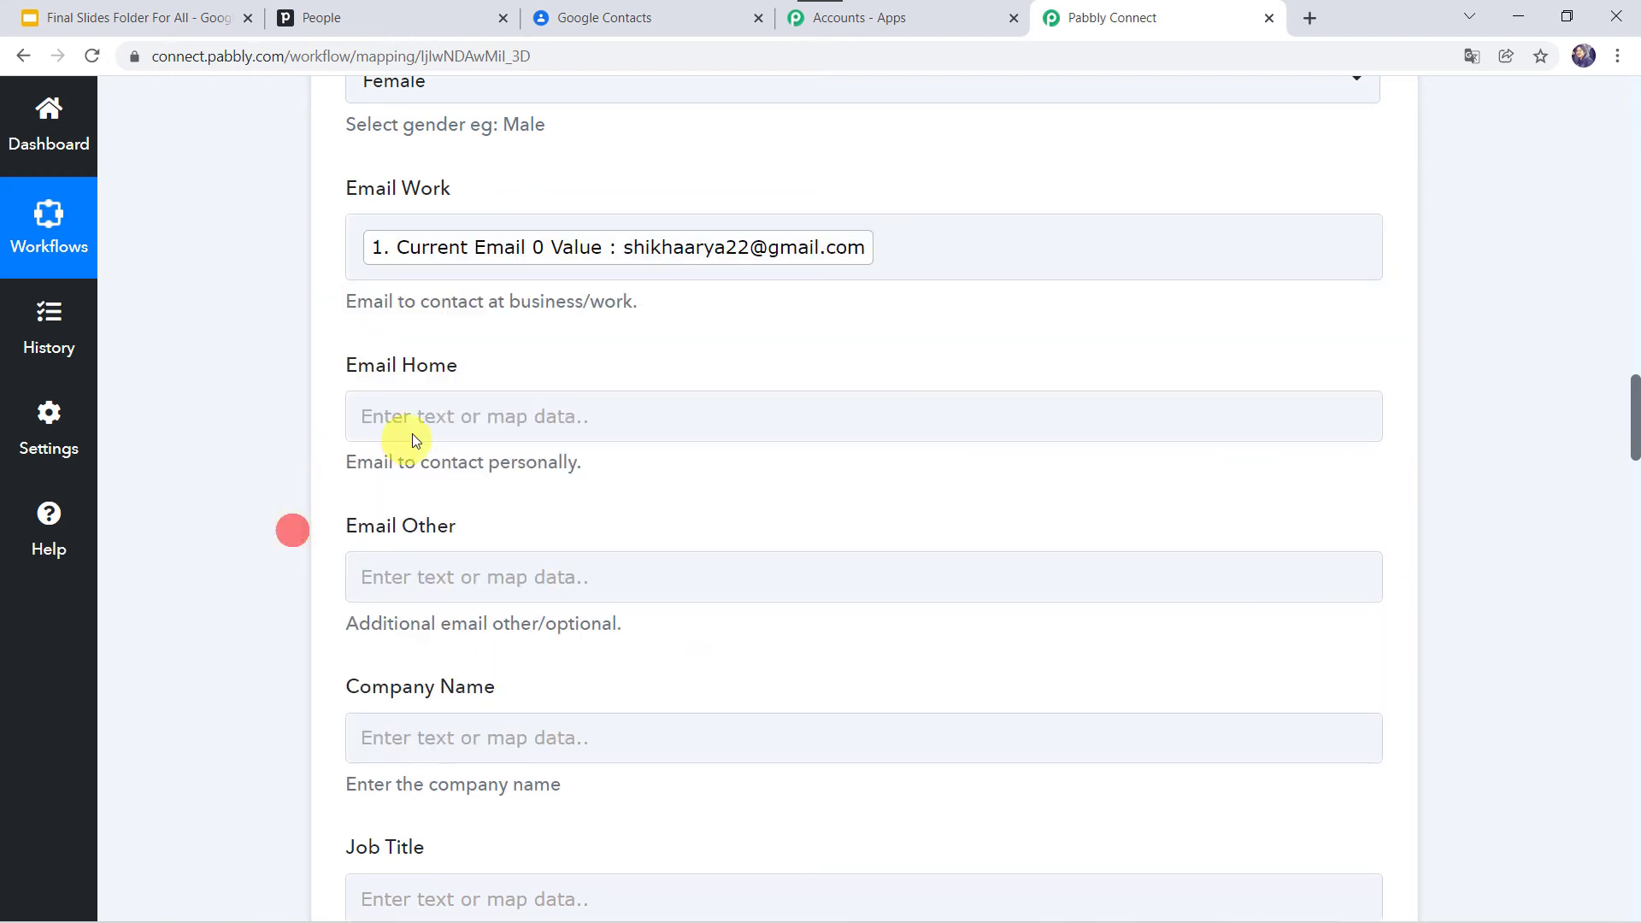
Step: Map the Pipedrive organization name into Company Name
{"action": "scroll", "coordinate": [290, 399], "scroll_direction": "down", "scroll_amount": 4}
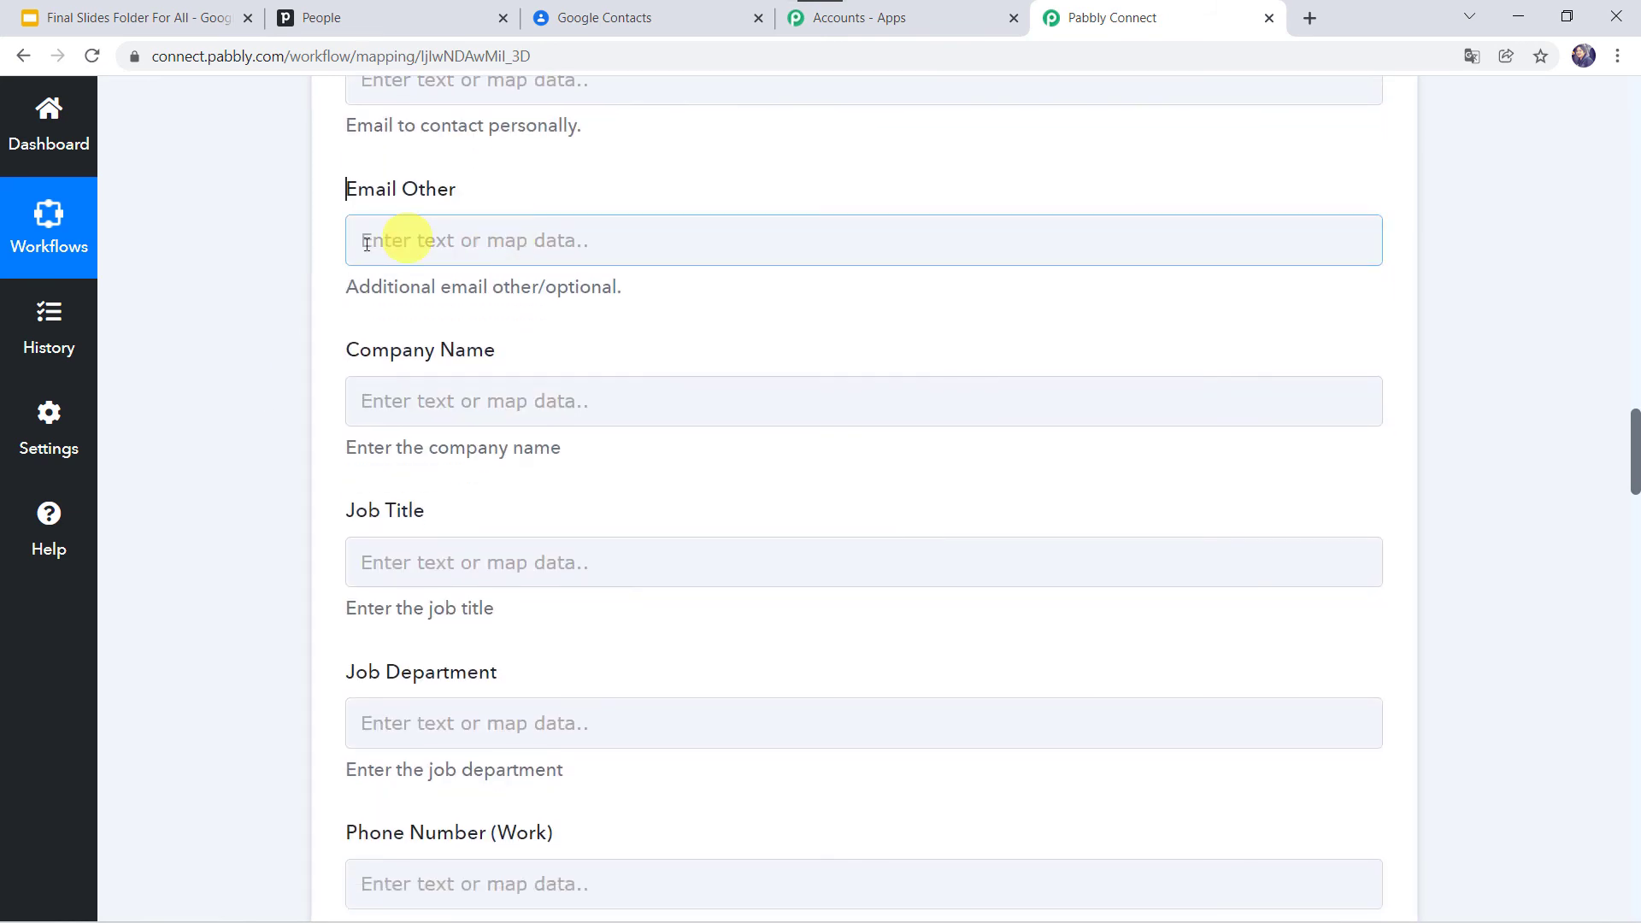
{"action": "left_click", "coordinate": [414, 408]}
{"action": "left_click", "coordinate": [410, 512]}
{"action": "type", "text": "Pabb"}
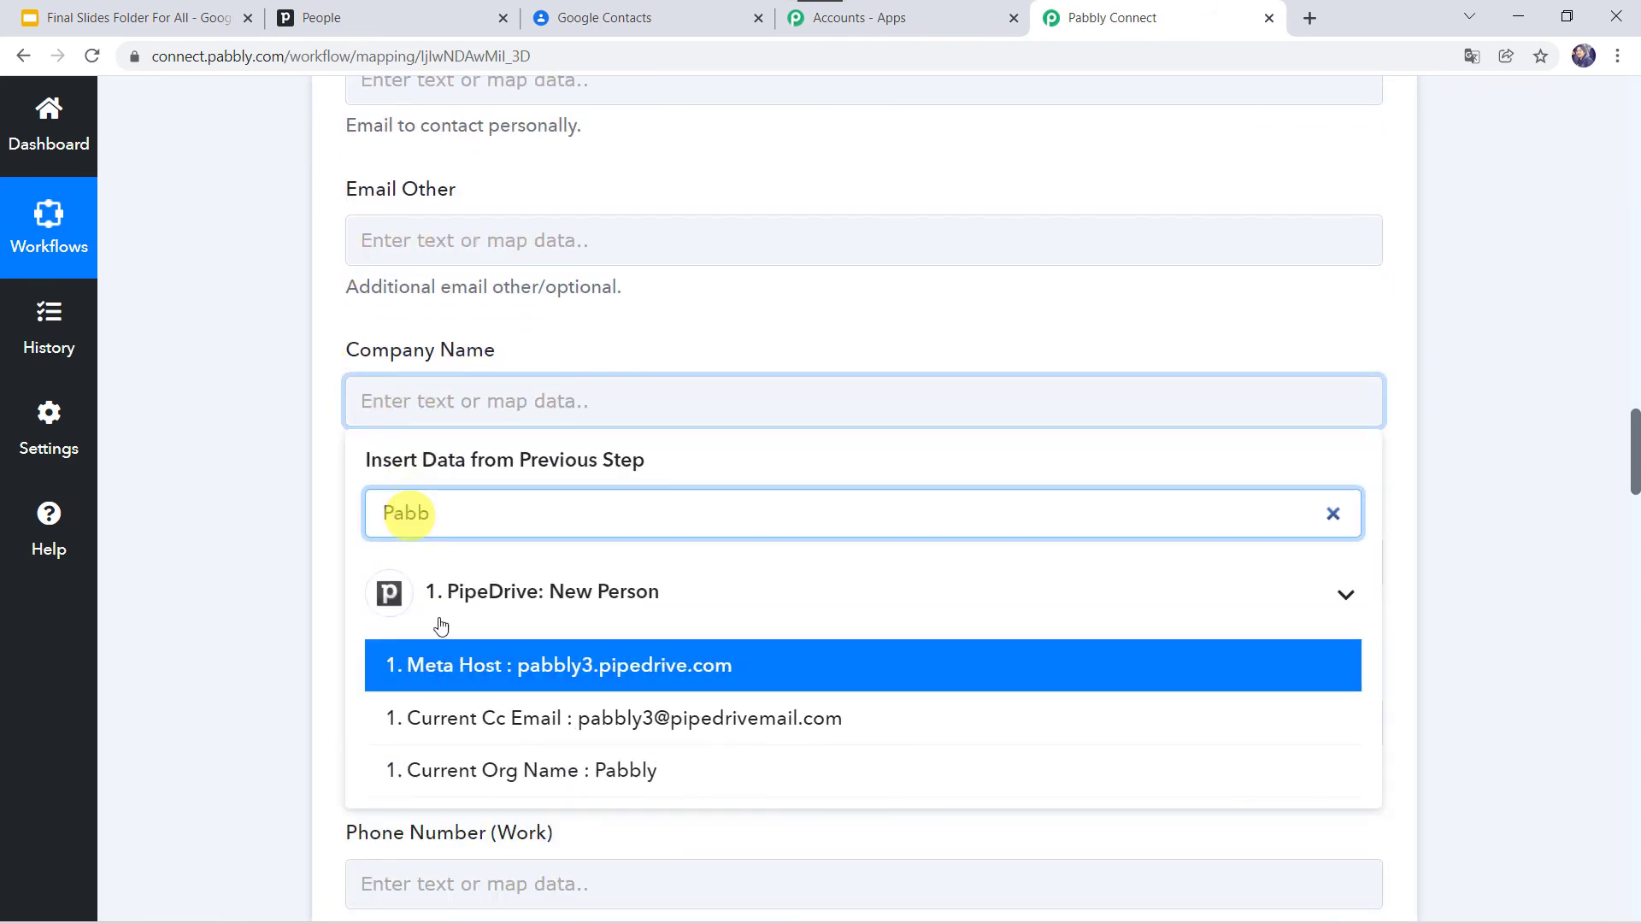
{"action": "left_click", "coordinate": [597, 773]}
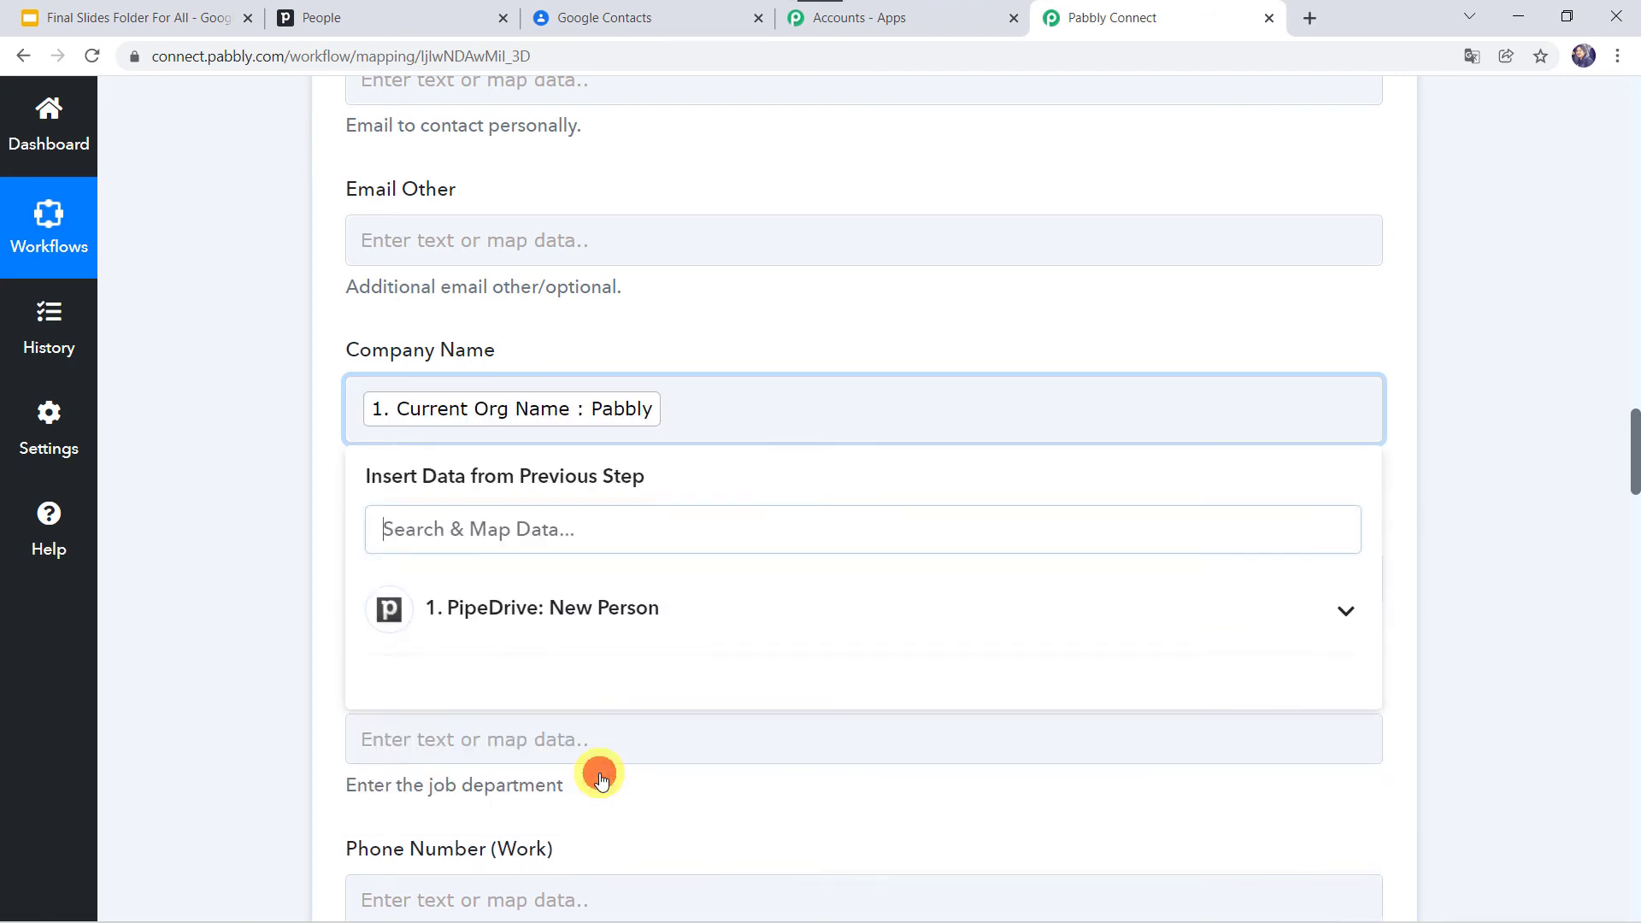
{"action": "left_click", "coordinate": [270, 588]}
Step: Map the person's Current Phone 0 Value into Phone Number (Mobile)
{"action": "scroll", "coordinate": [270, 588], "scroll_direction": "down", "scroll_amount": 3}
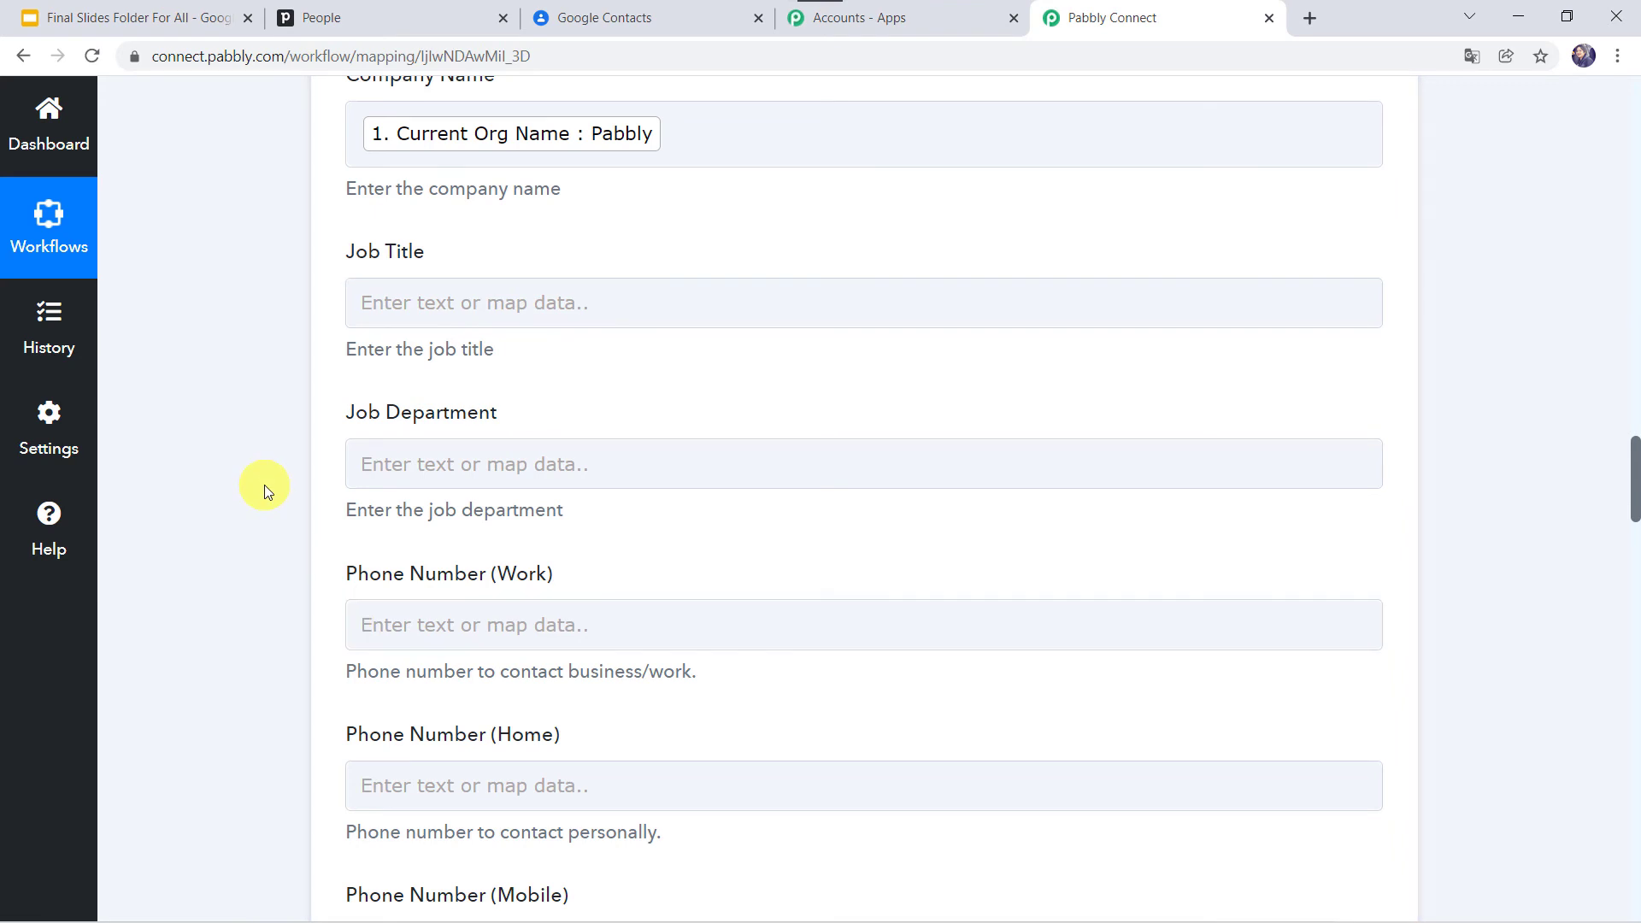
{"action": "scroll", "coordinate": [264, 484], "scroll_direction": "down", "scroll_amount": 4}
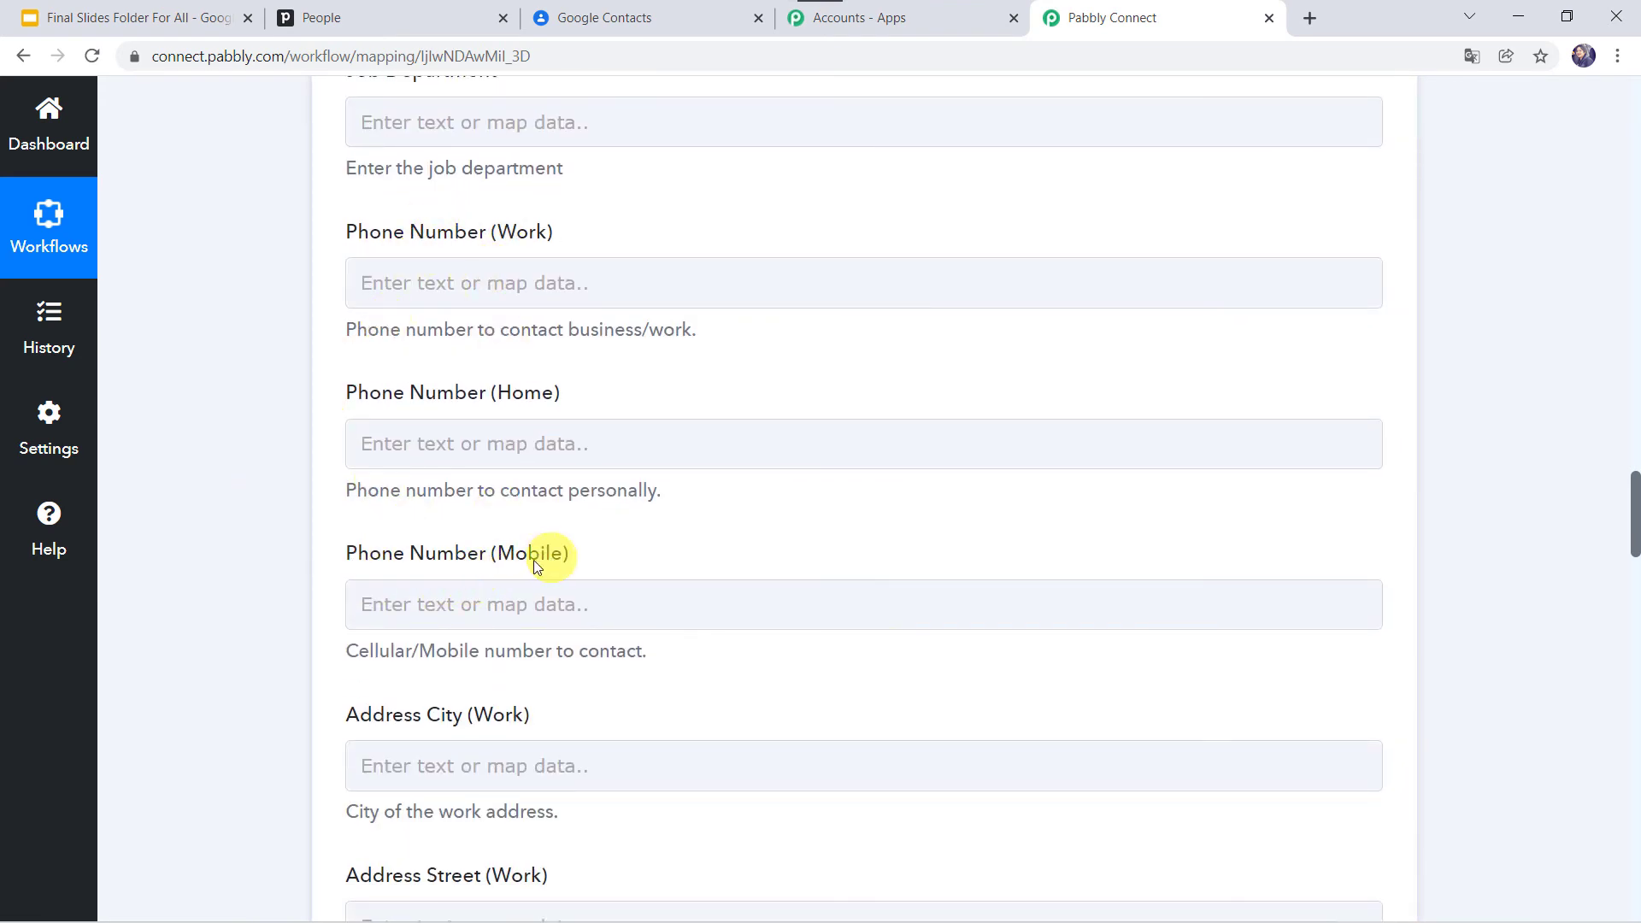
{"action": "left_click", "coordinate": [369, 608]}
{"action": "scroll", "coordinate": [273, 615], "scroll_direction": "down", "scroll_amount": 4}
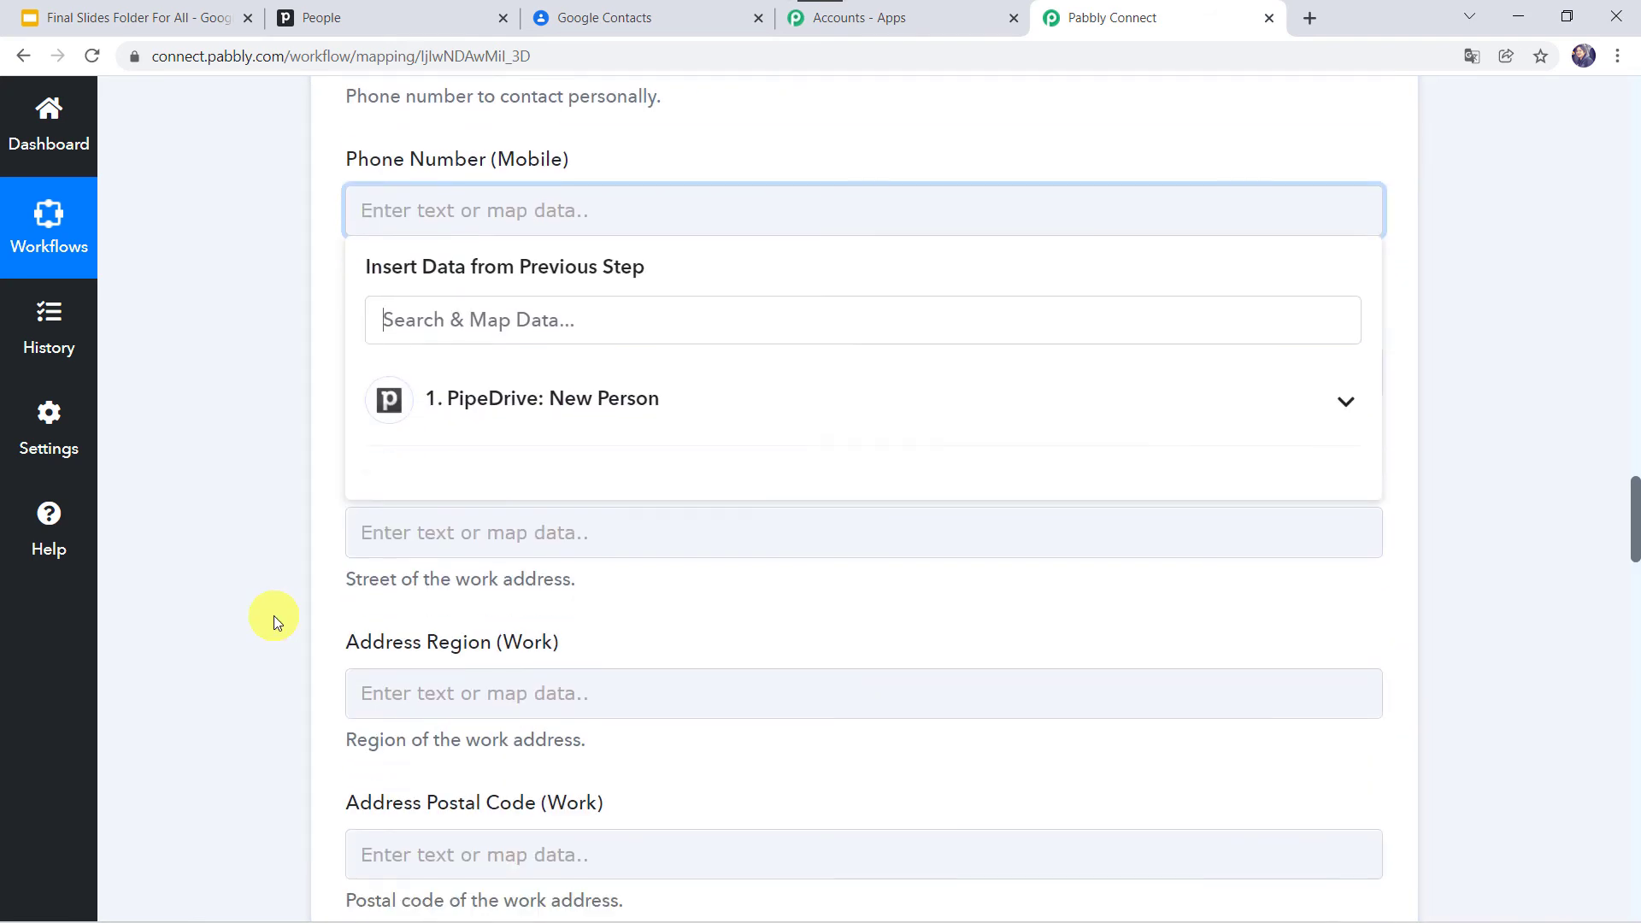
{"action": "left_click", "coordinate": [445, 306]}
{"action": "type", "text": "ph"}
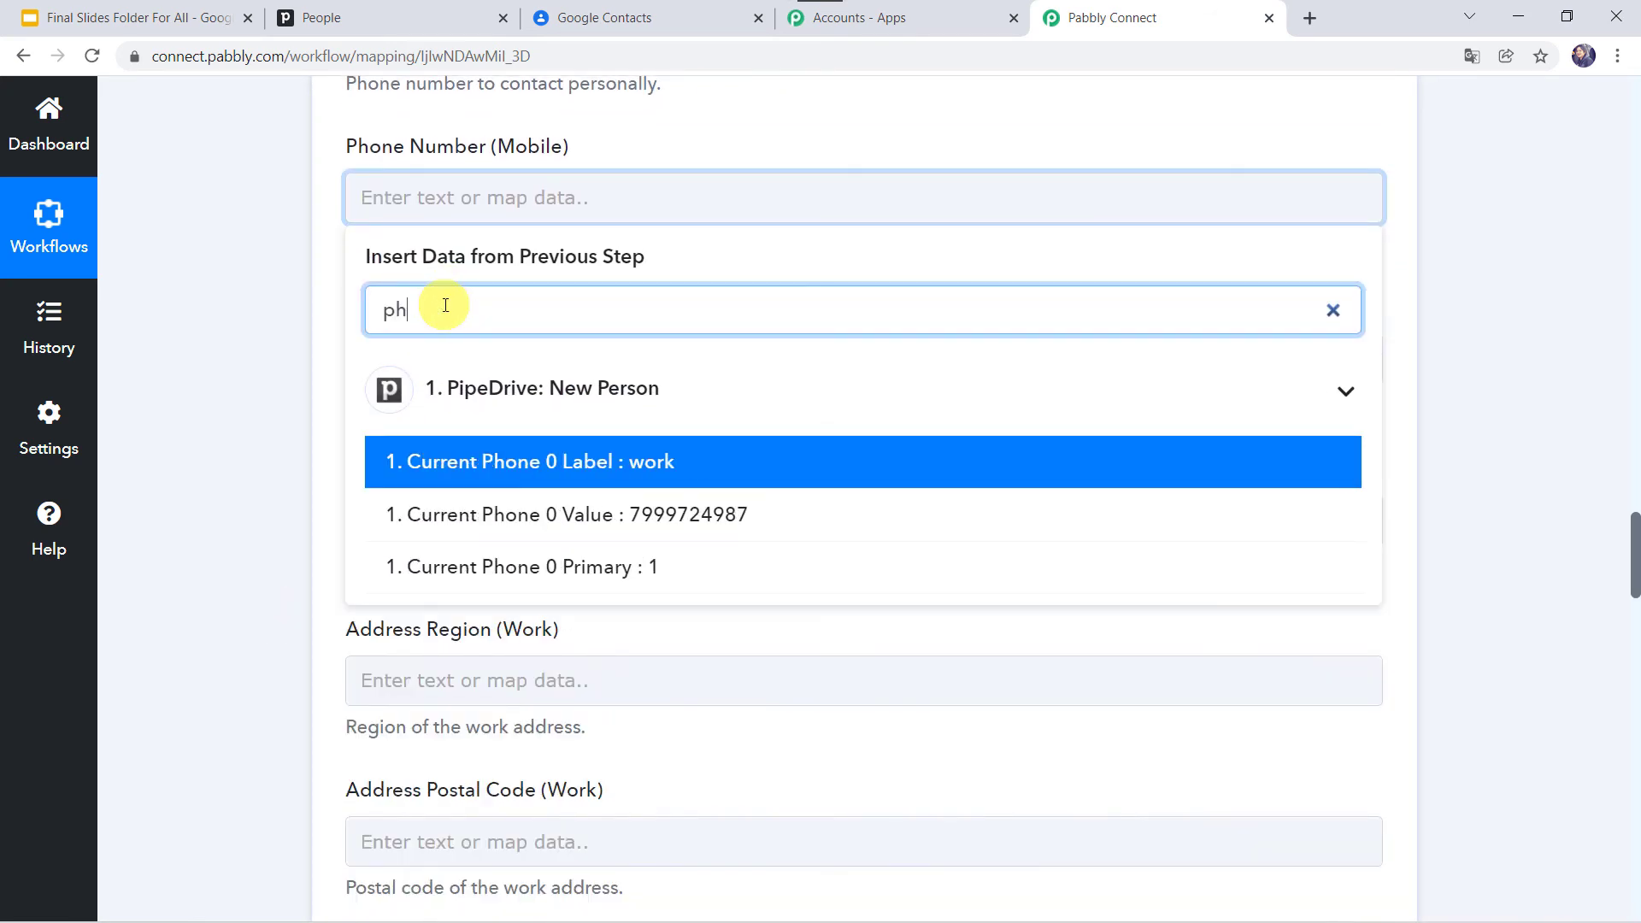
{"action": "type", "text": "one"}
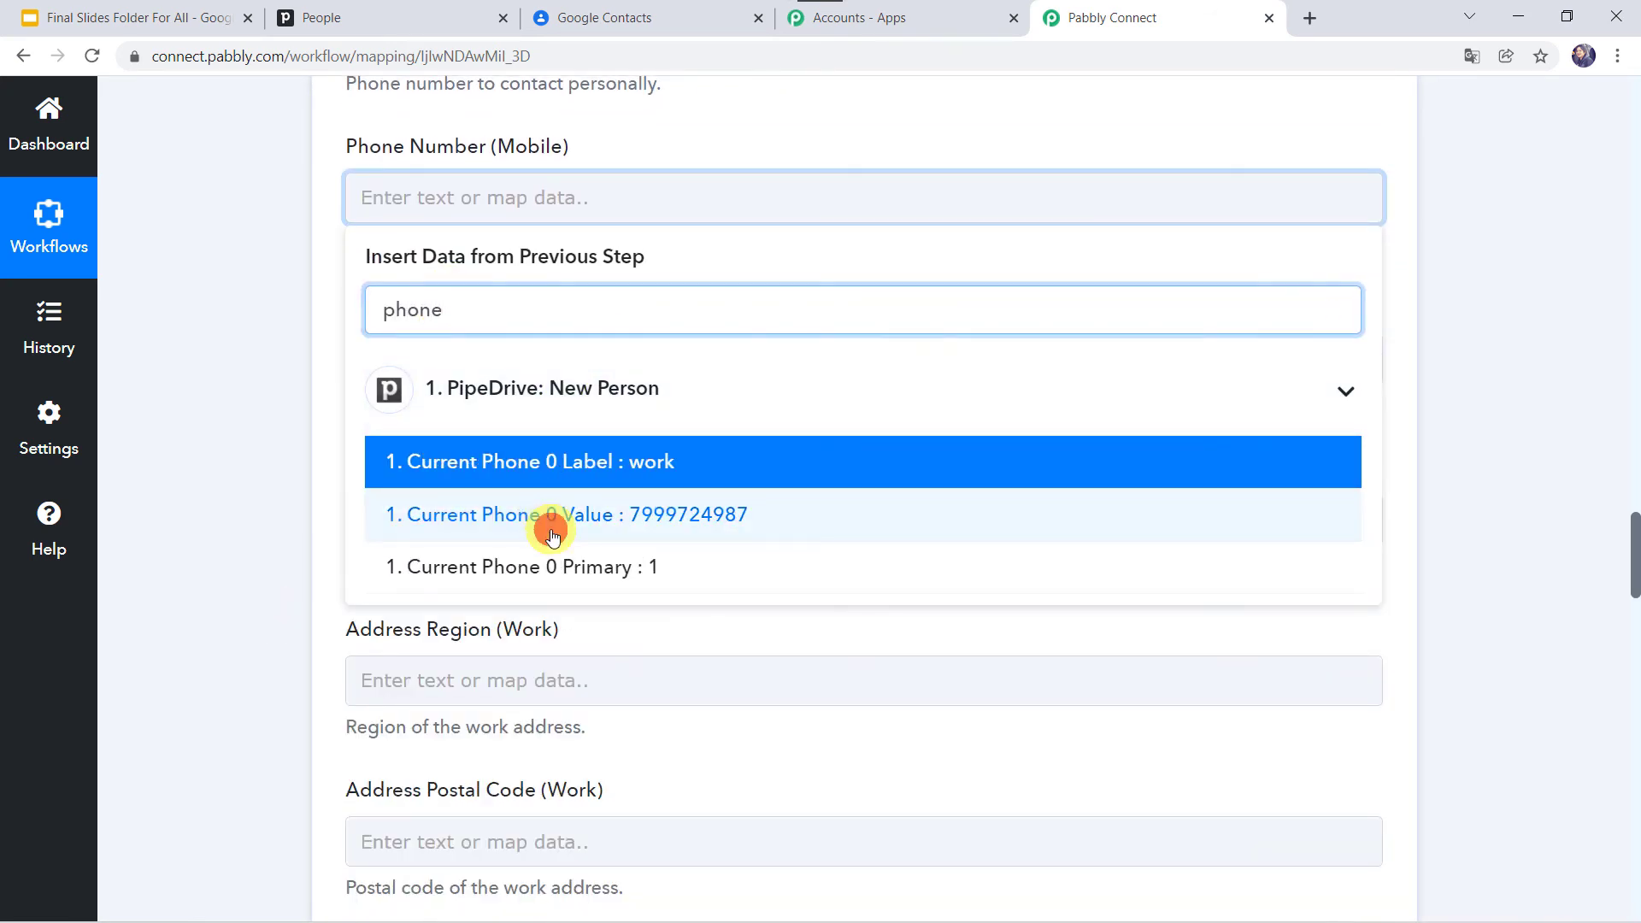
{"action": "left_click", "coordinate": [552, 516]}
{"action": "left_click", "coordinate": [294, 492]}
Step: Save the Create Contact action and send a test request
{"action": "scroll", "coordinate": [294, 494], "scroll_direction": "down", "scroll_amount": 2}
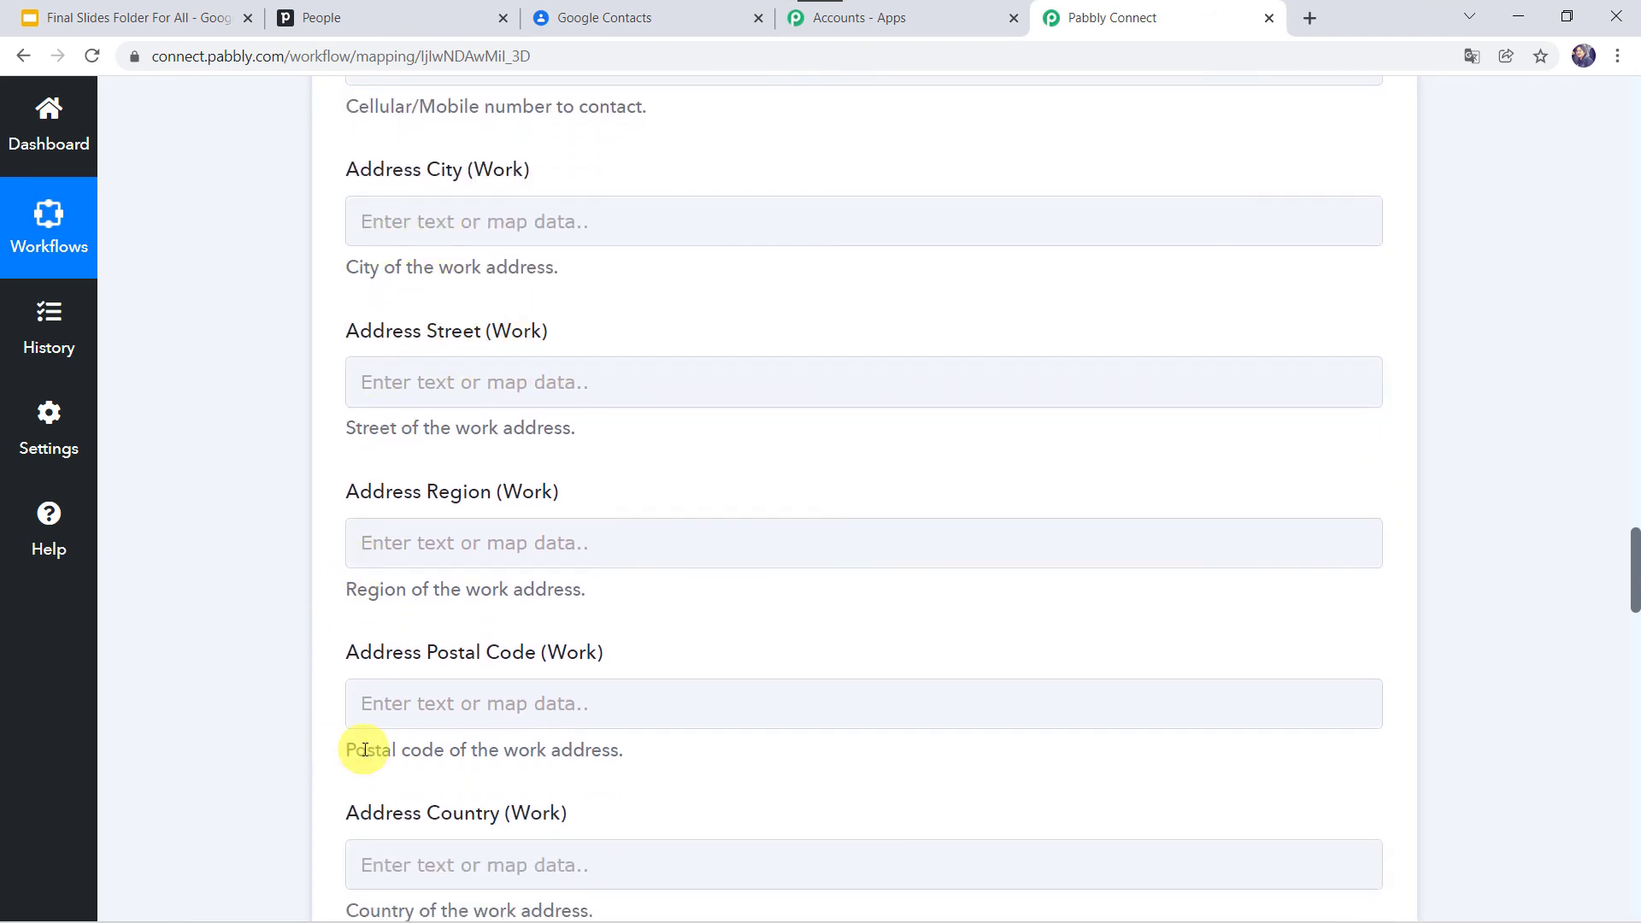
{"action": "scroll", "coordinate": [358, 752], "scroll_direction": "down", "scroll_amount": 5}
{"action": "scroll", "coordinate": [365, 750], "scroll_direction": "down", "scroll_amount": 2}
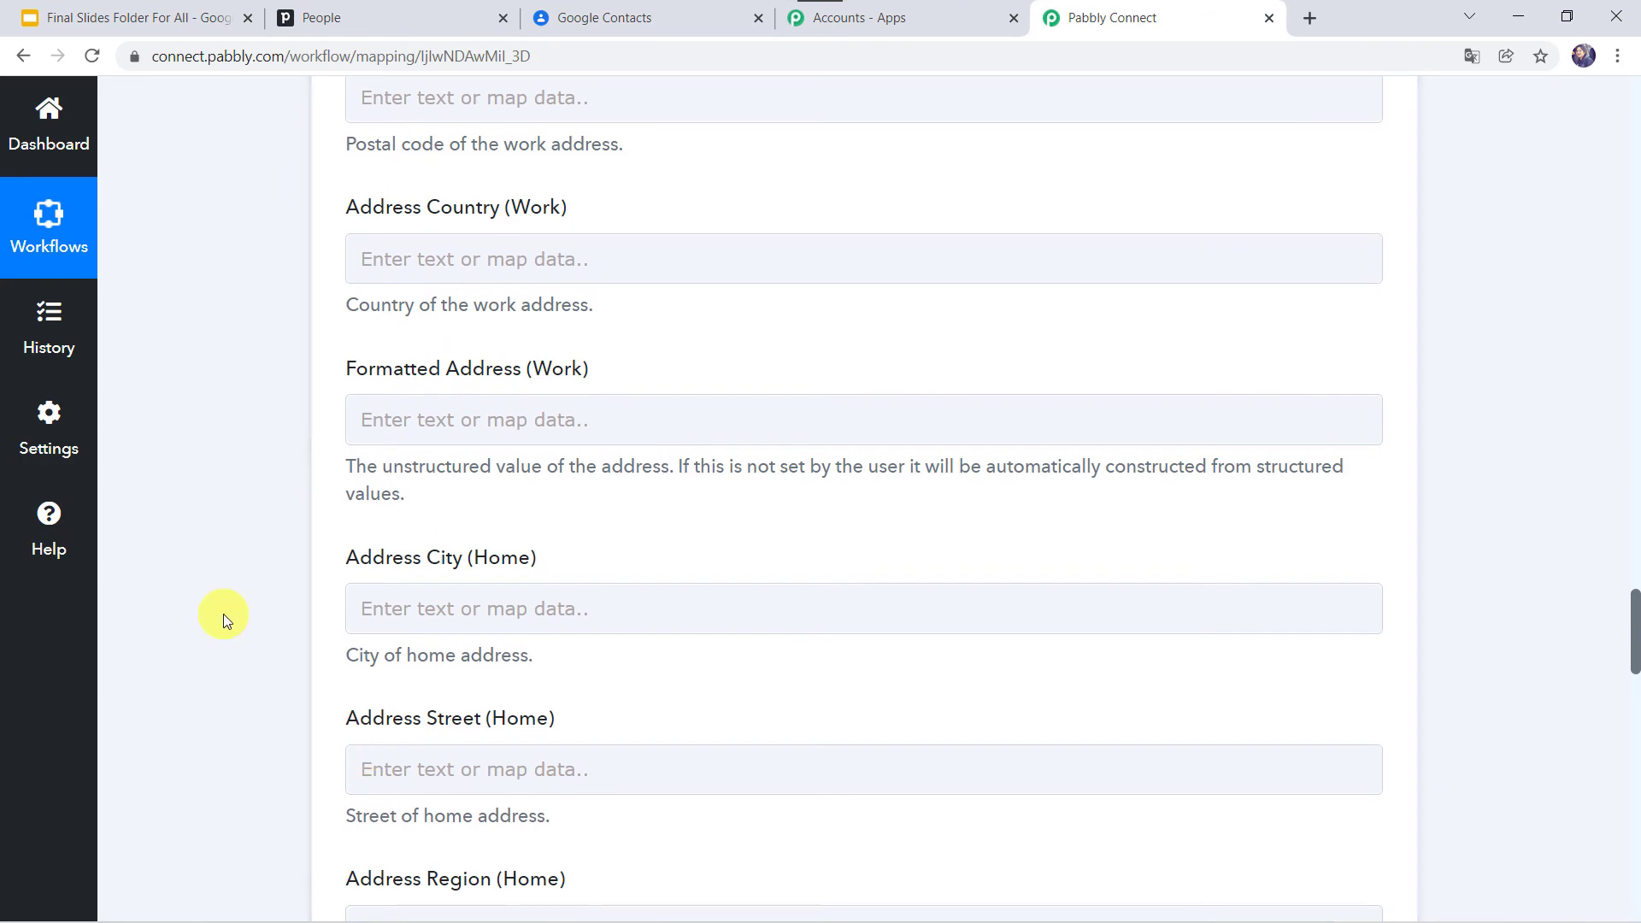
{"action": "scroll", "coordinate": [223, 614], "scroll_direction": "down", "scroll_amount": 10}
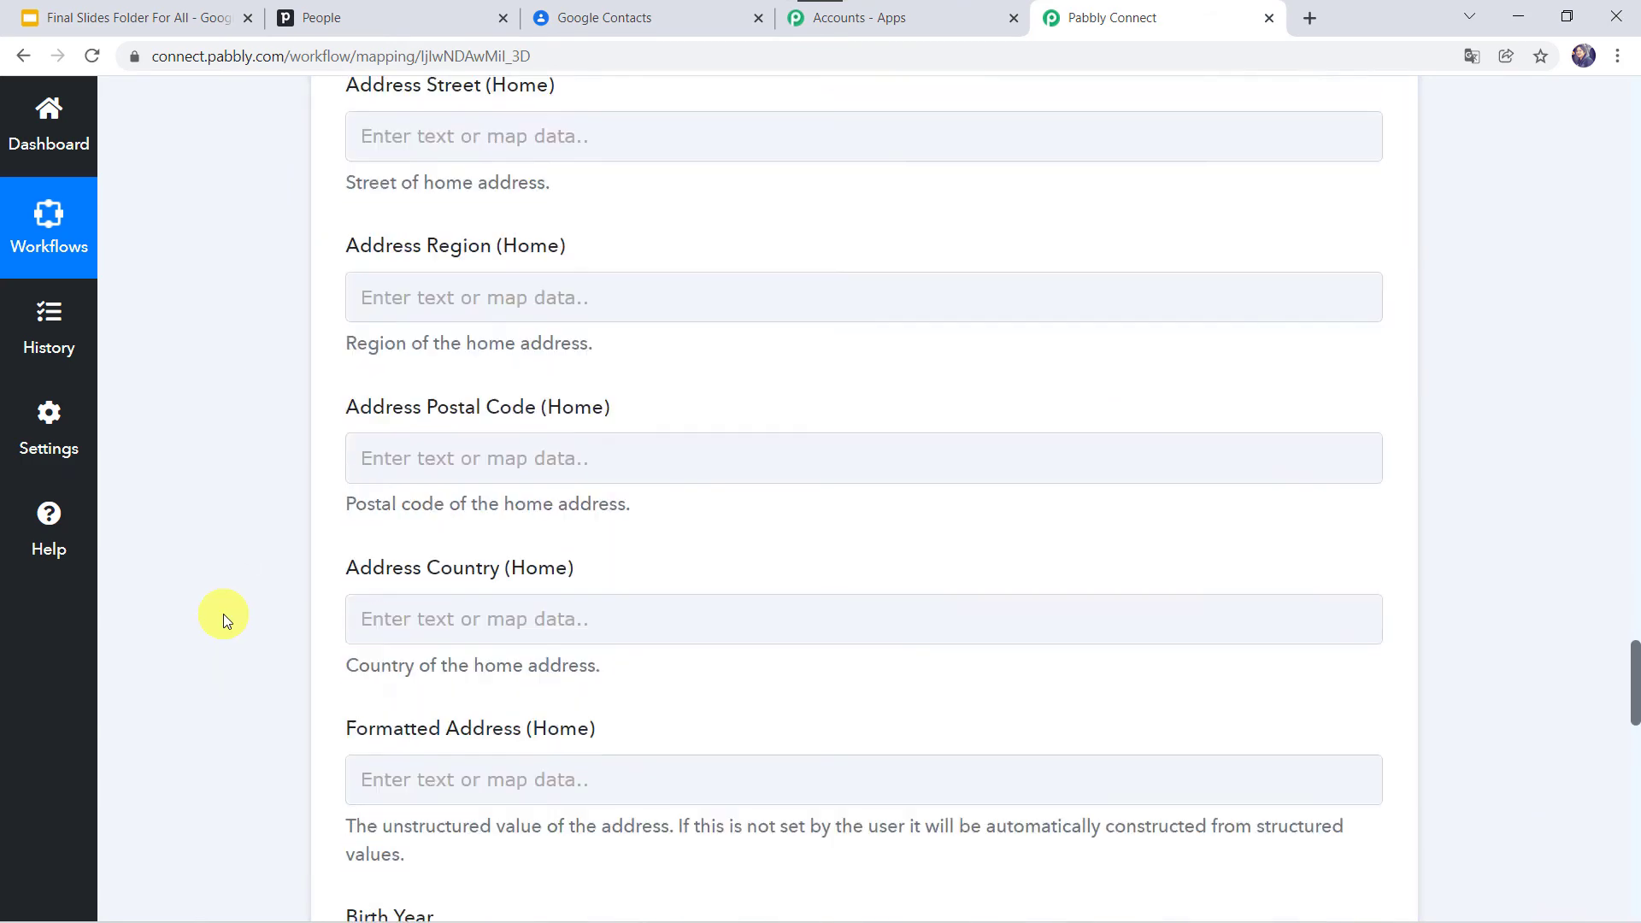
{"action": "scroll", "coordinate": [223, 613], "scroll_direction": "down", "scroll_amount": 9}
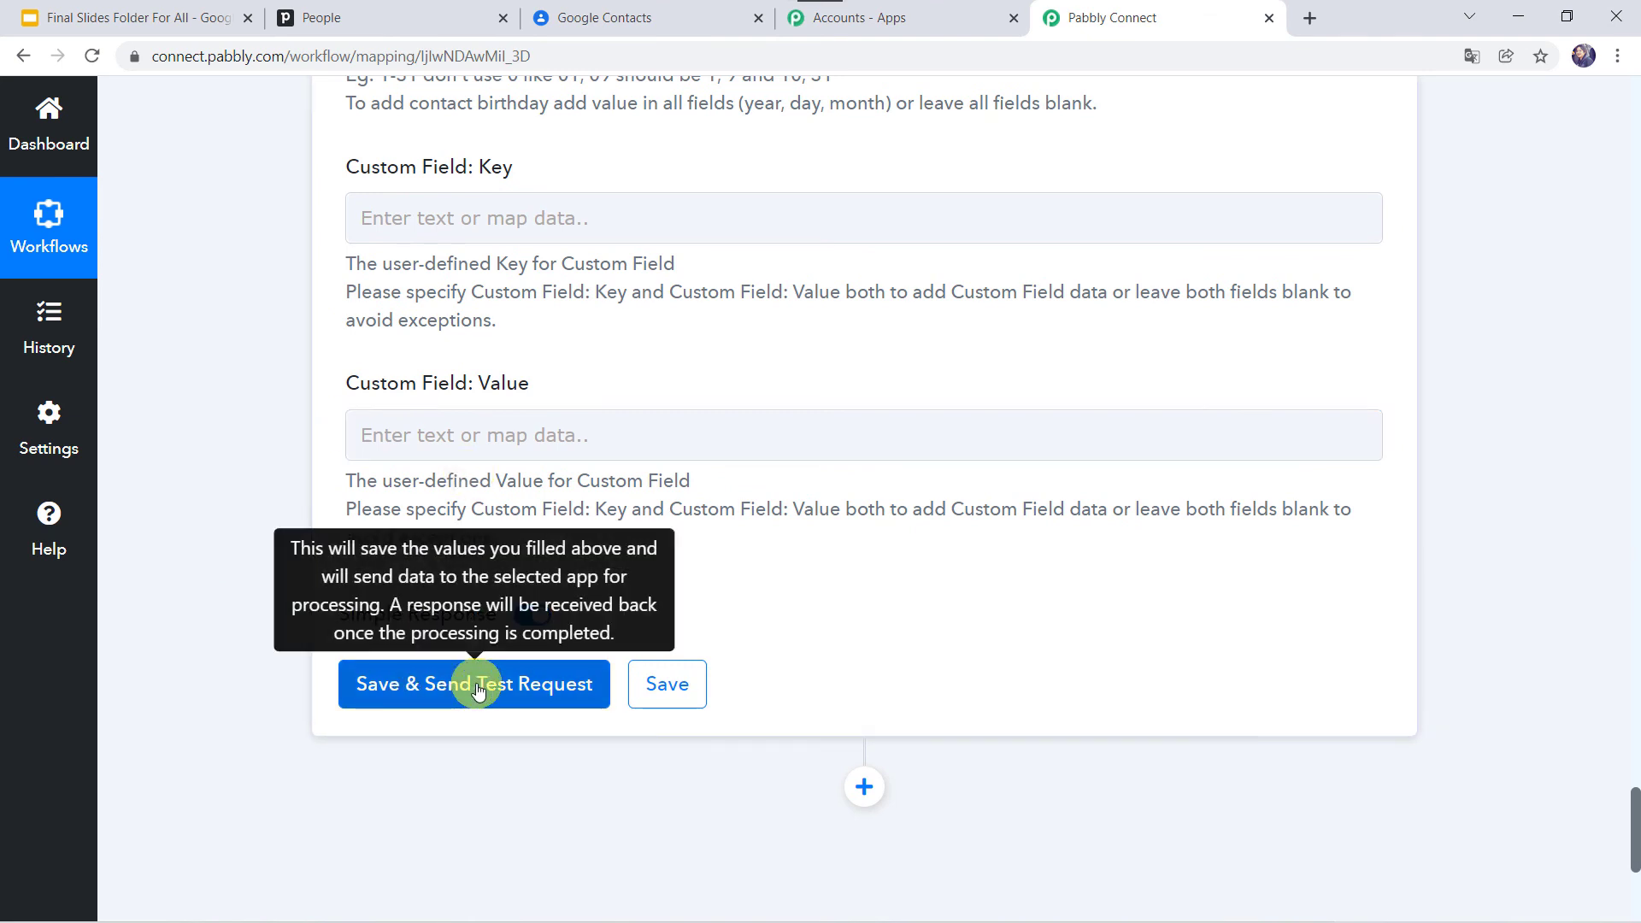
{"action": "left_click", "coordinate": [476, 686]}
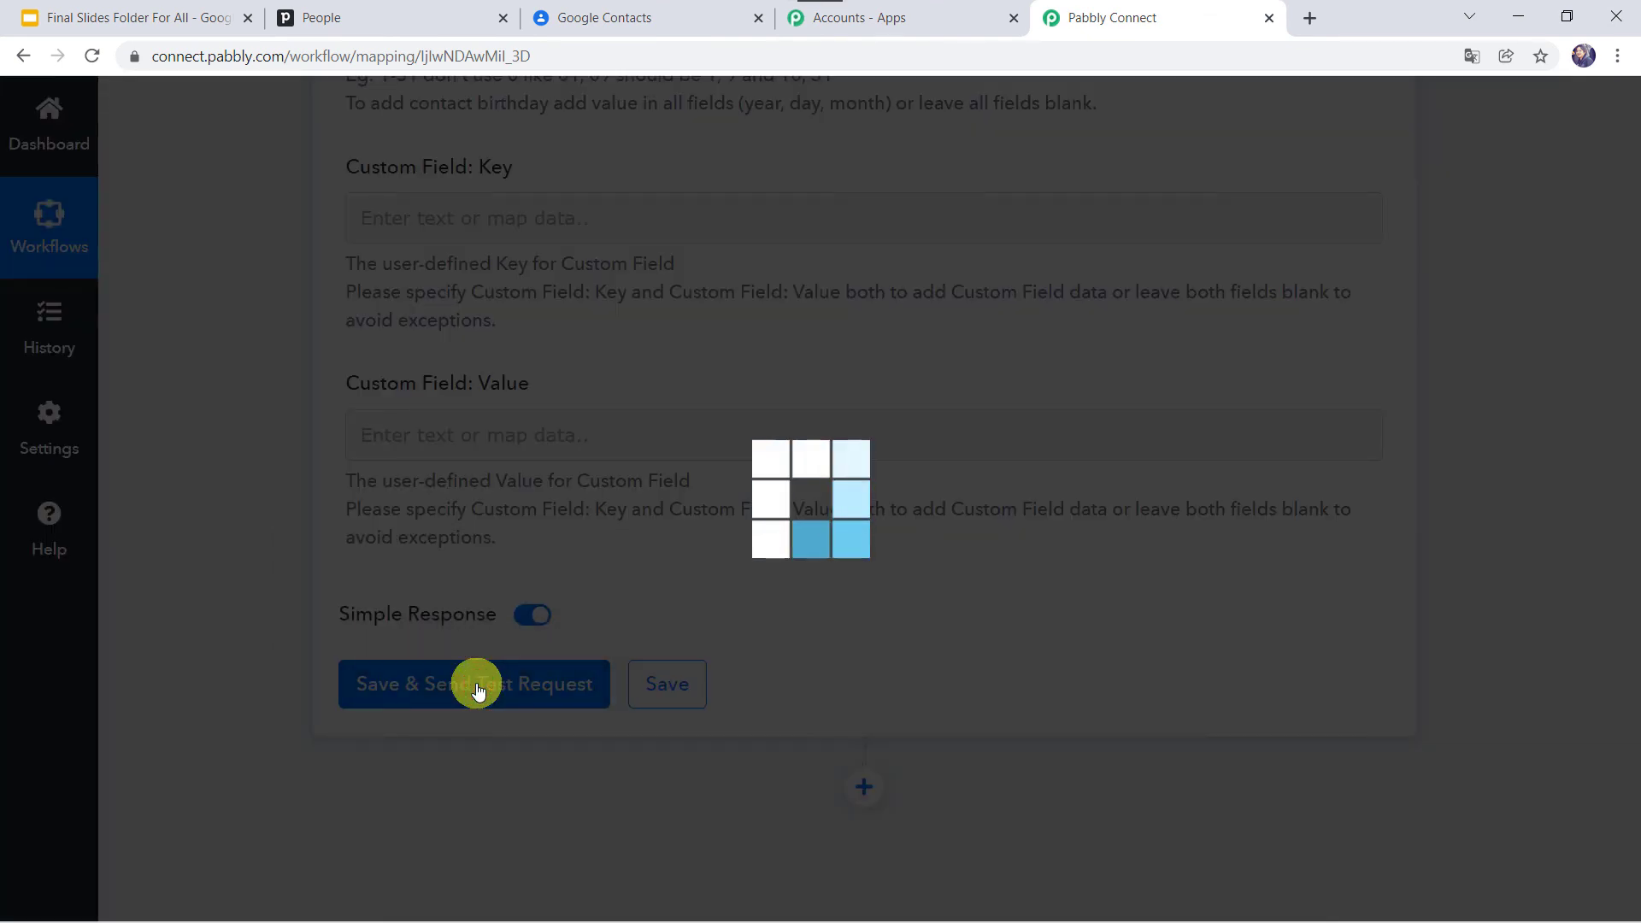
Step: Review the test request's Response Received, then go to Google Contacts
{"action": "scroll", "coordinate": [814, 660], "scroll_direction": "down", "scroll_amount": 3}
{"action": "scroll", "coordinate": [813, 657], "scroll_direction": "down", "scroll_amount": 2}
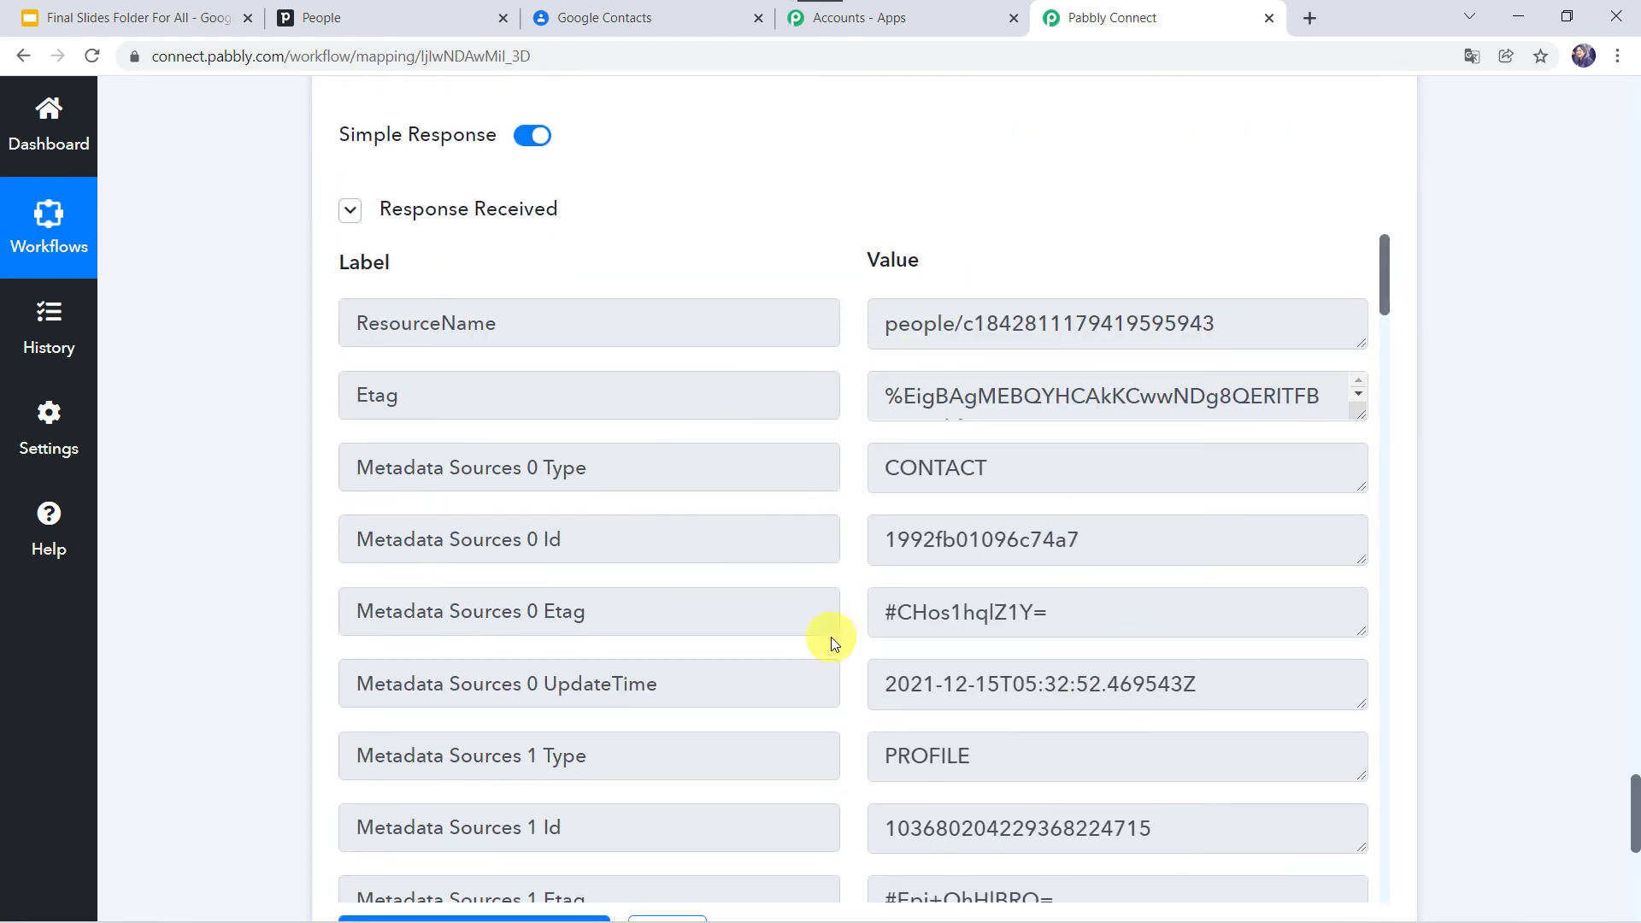
{"action": "left_click", "coordinate": [677, 15]}
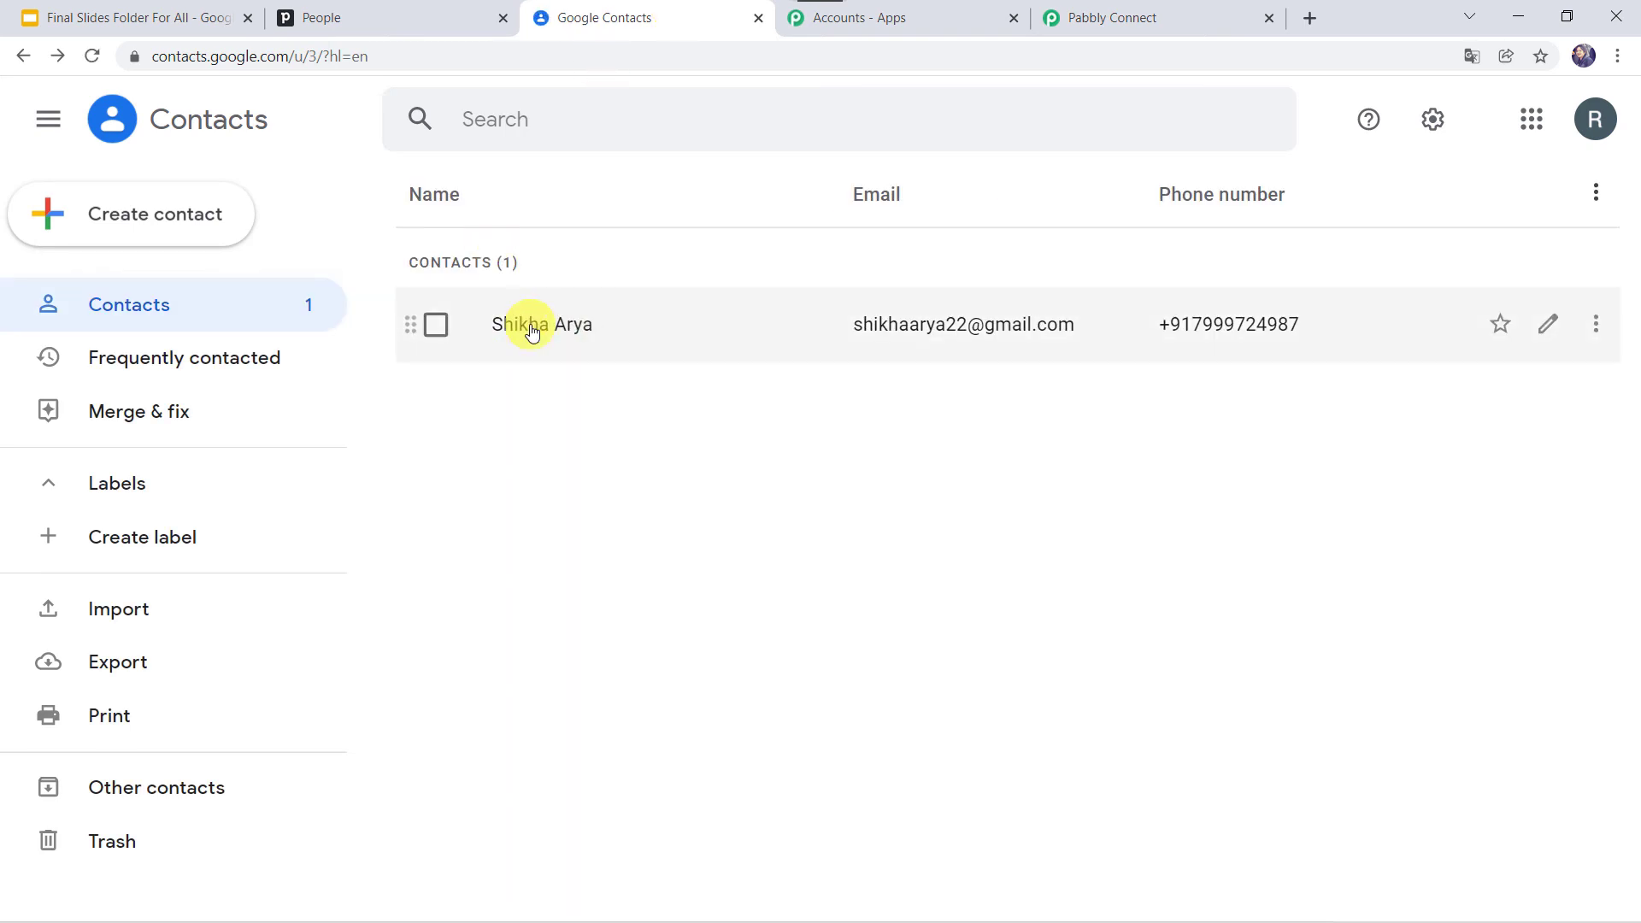
Step: Open the synced contact to see company Pabbly, its Work email and Mobile number
{"action": "left_click", "coordinate": [511, 325]}
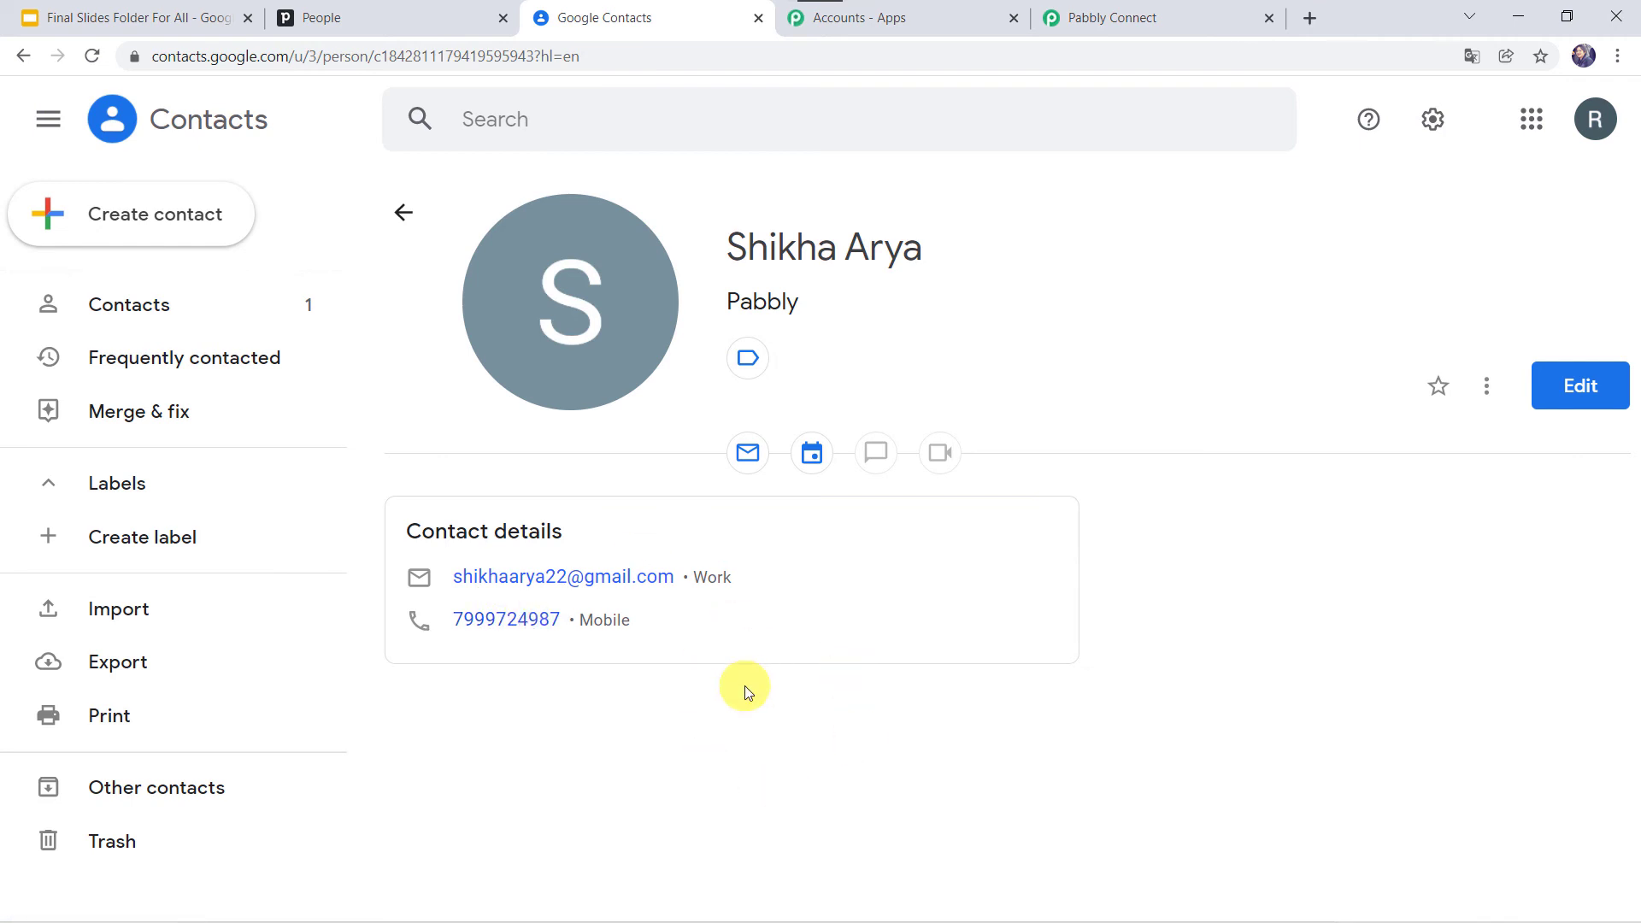
Step: Save the finished Pabbly Connect workflow, then go to the Pipedrive People list
{"action": "left_click", "coordinate": [1134, 14]}
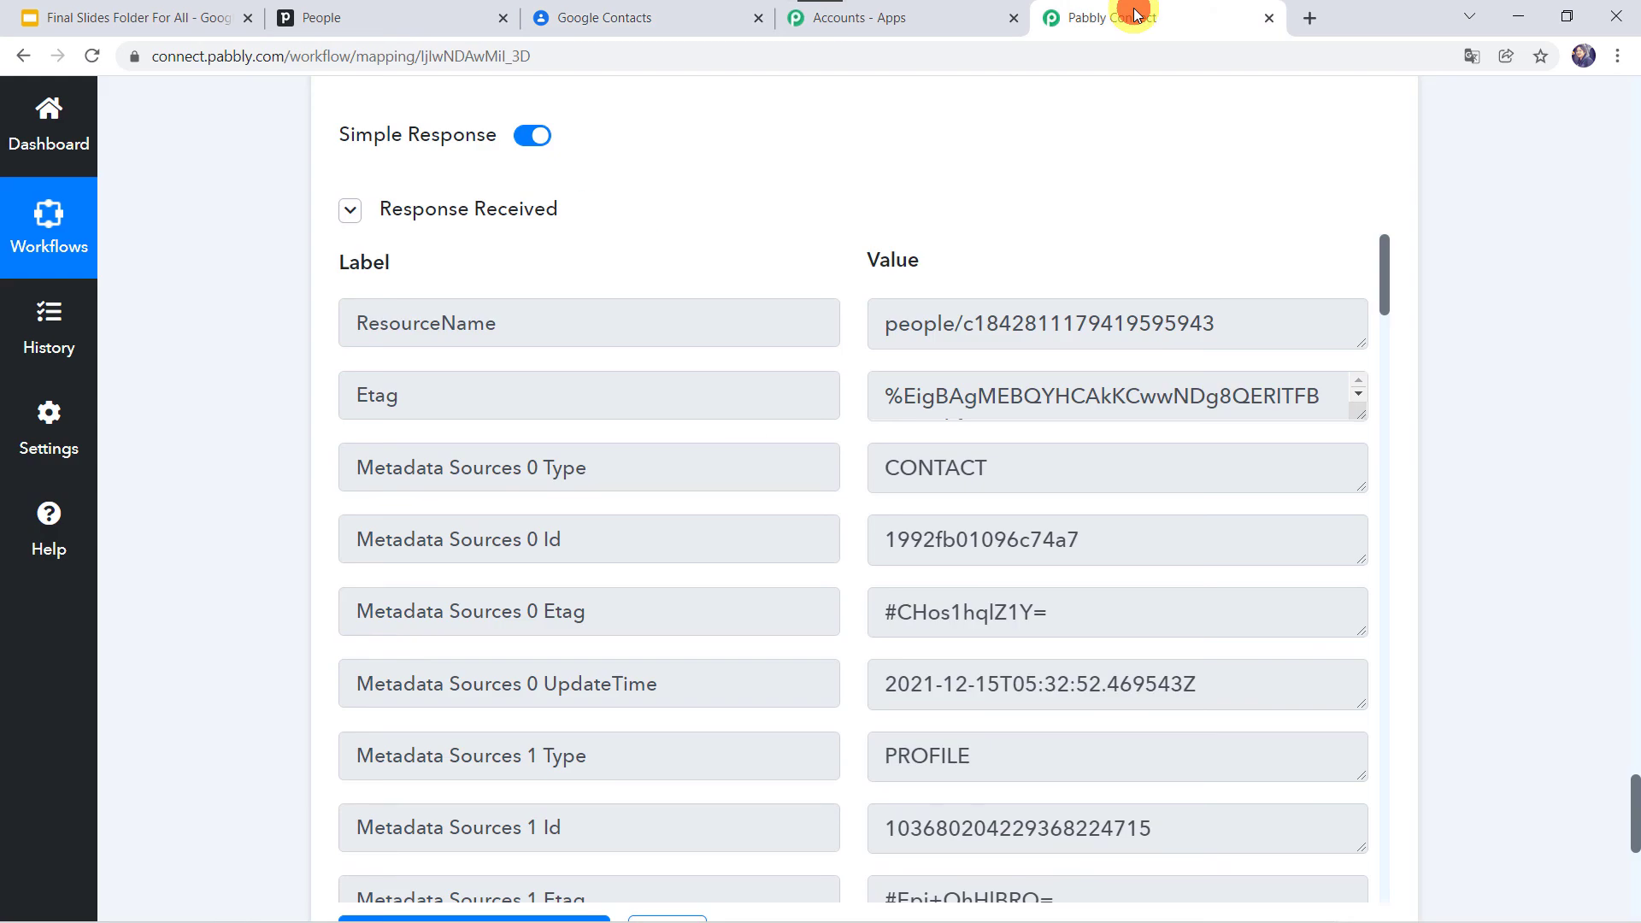
{"action": "scroll", "coordinate": [229, 538], "scroll_direction": "down", "scroll_amount": 4}
{"action": "left_click", "coordinate": [673, 590]}
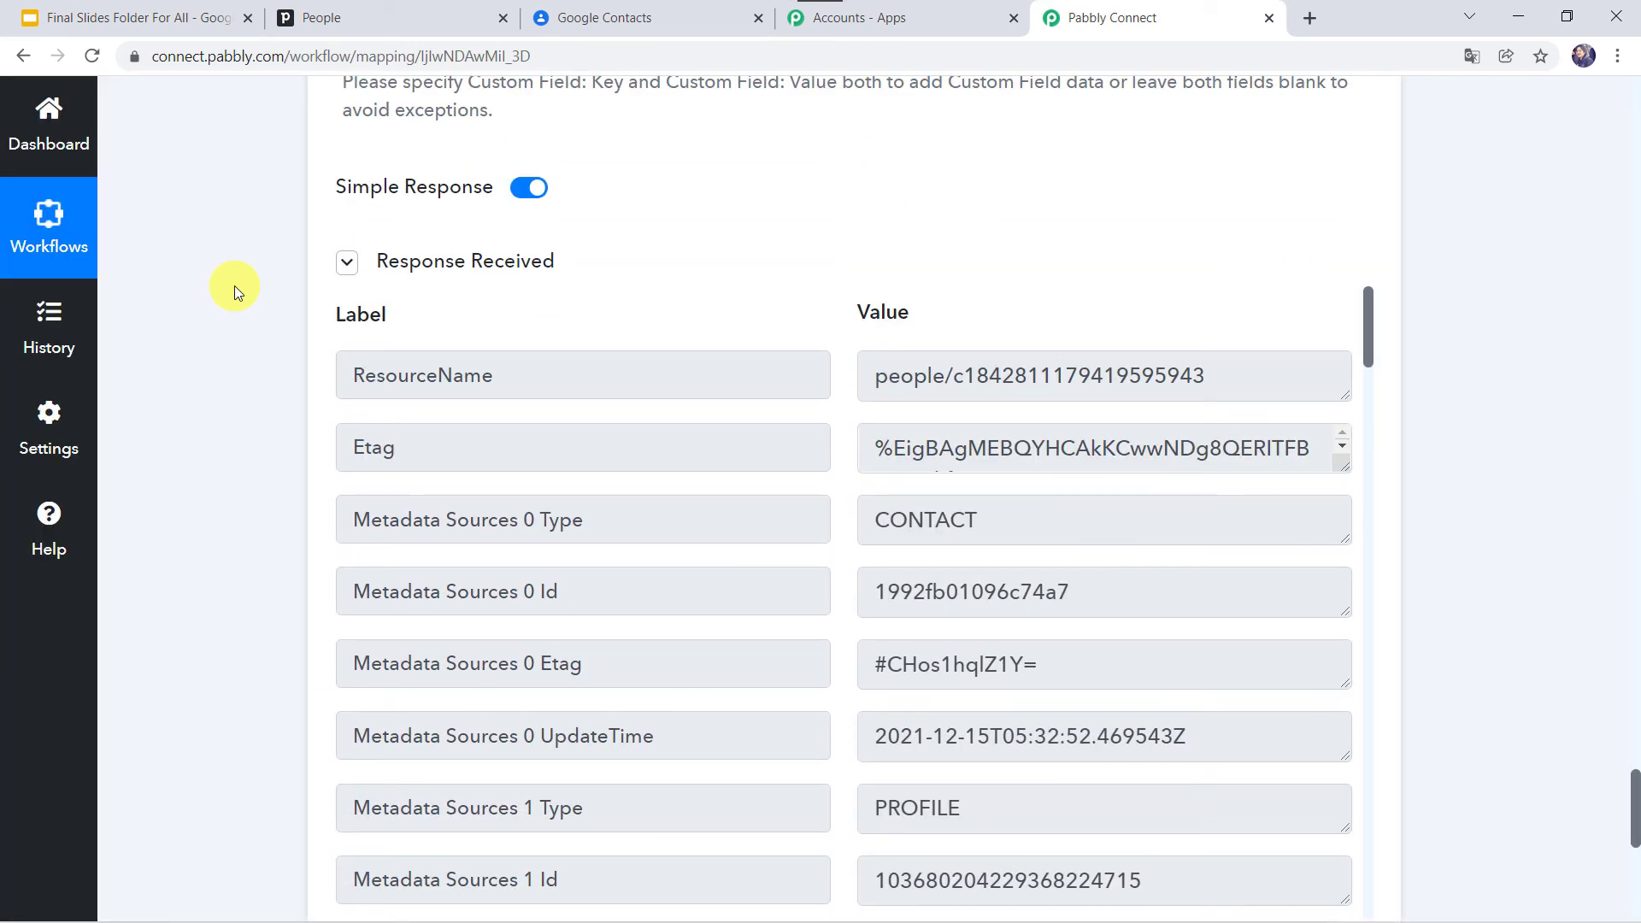
{"action": "left_click", "coordinate": [379, 17]}
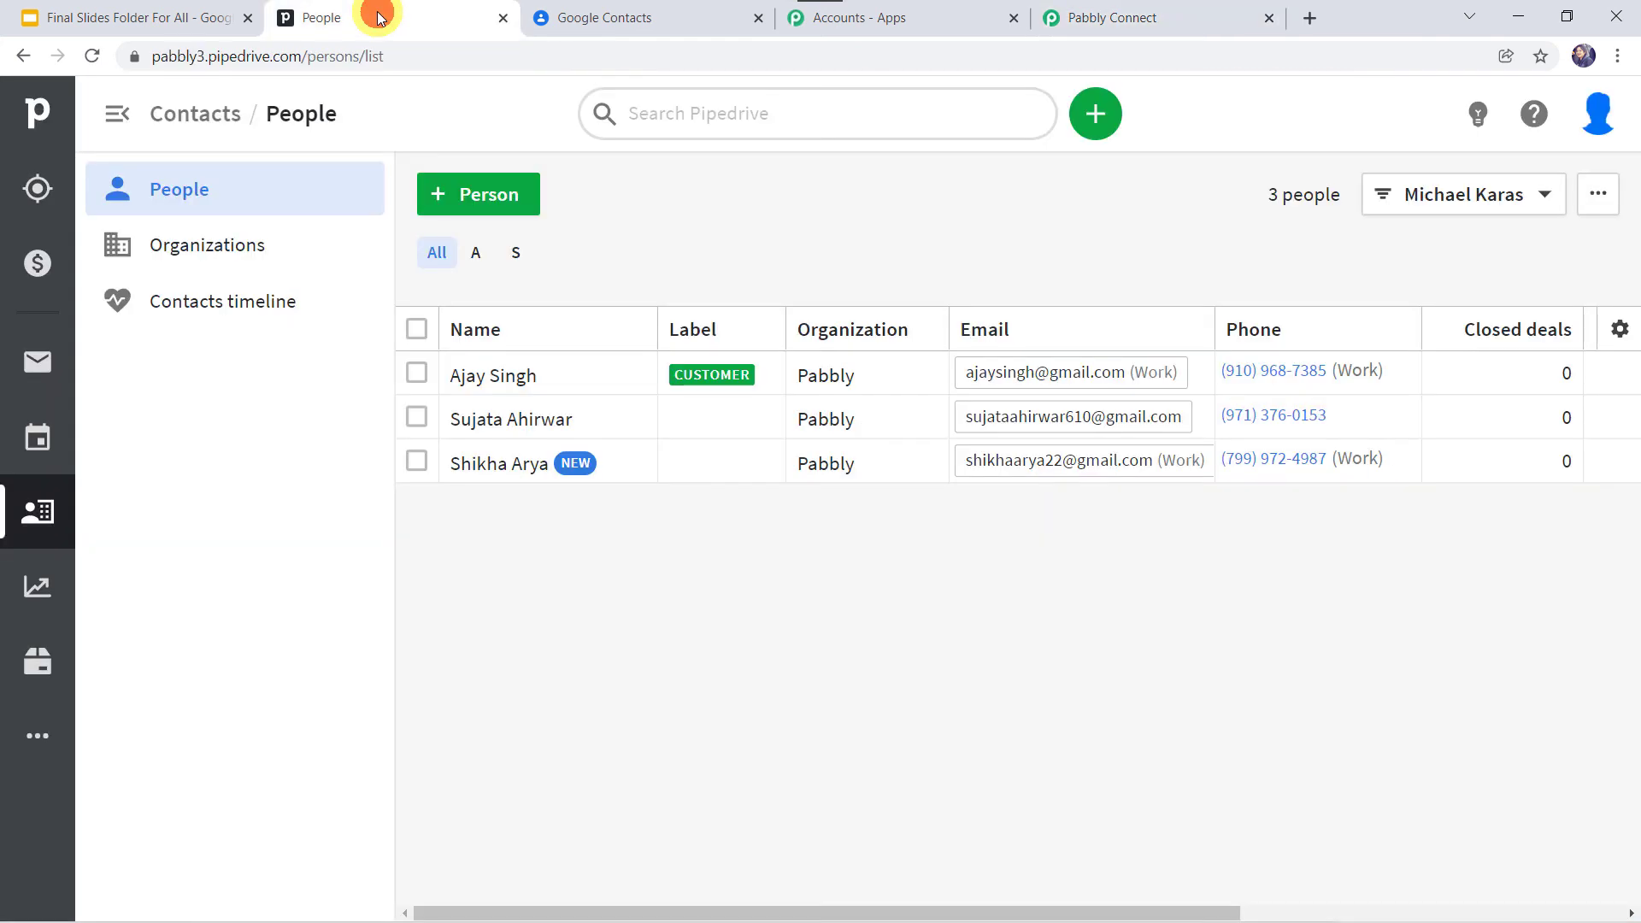
Step: Add a person with organization Magnet Brains, a phone number and the contact's email
{"action": "left_click", "coordinate": [470, 199]}
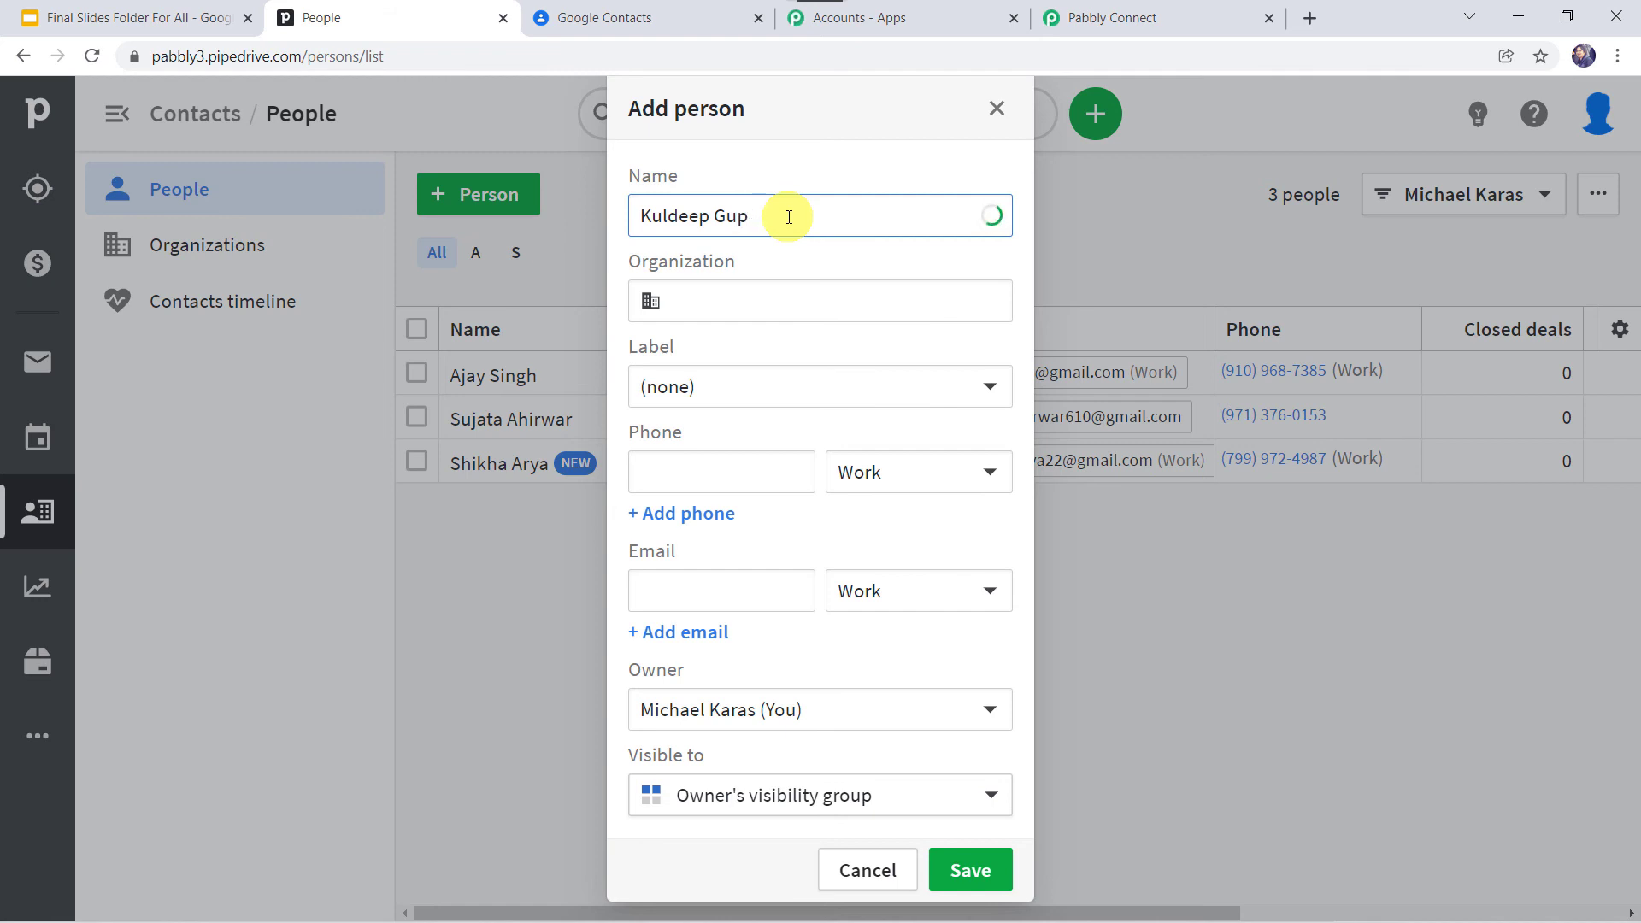
{"action": "left_click", "coordinate": [757, 310]}
{"action": "type", "text": "Magnet Brains"}
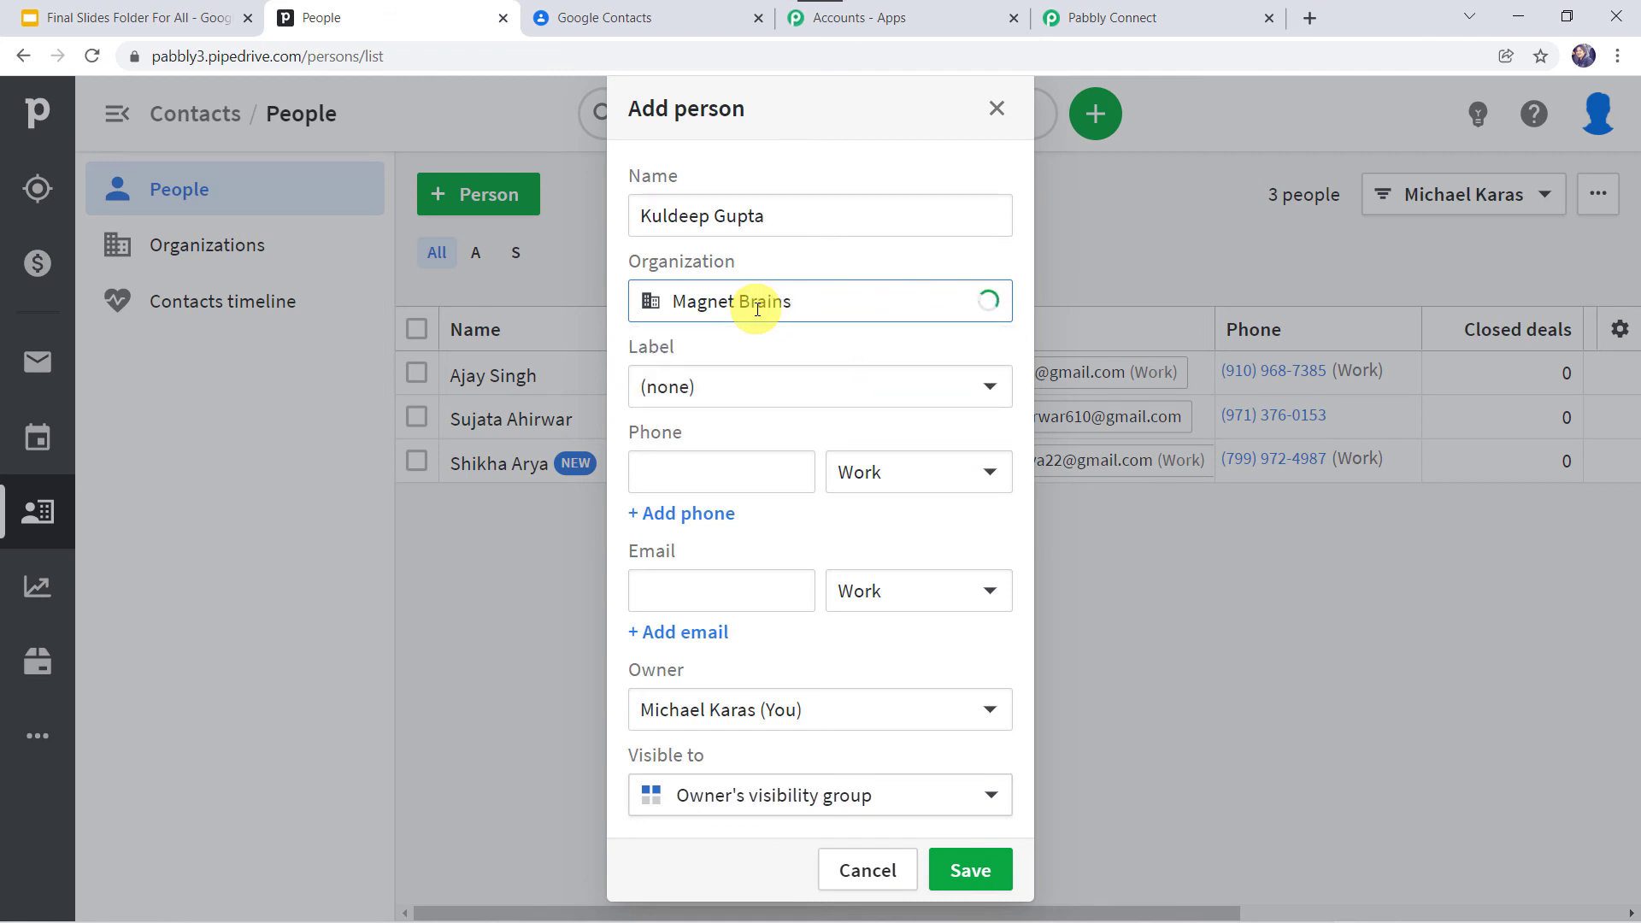
{"action": "left_click", "coordinate": [706, 468]}
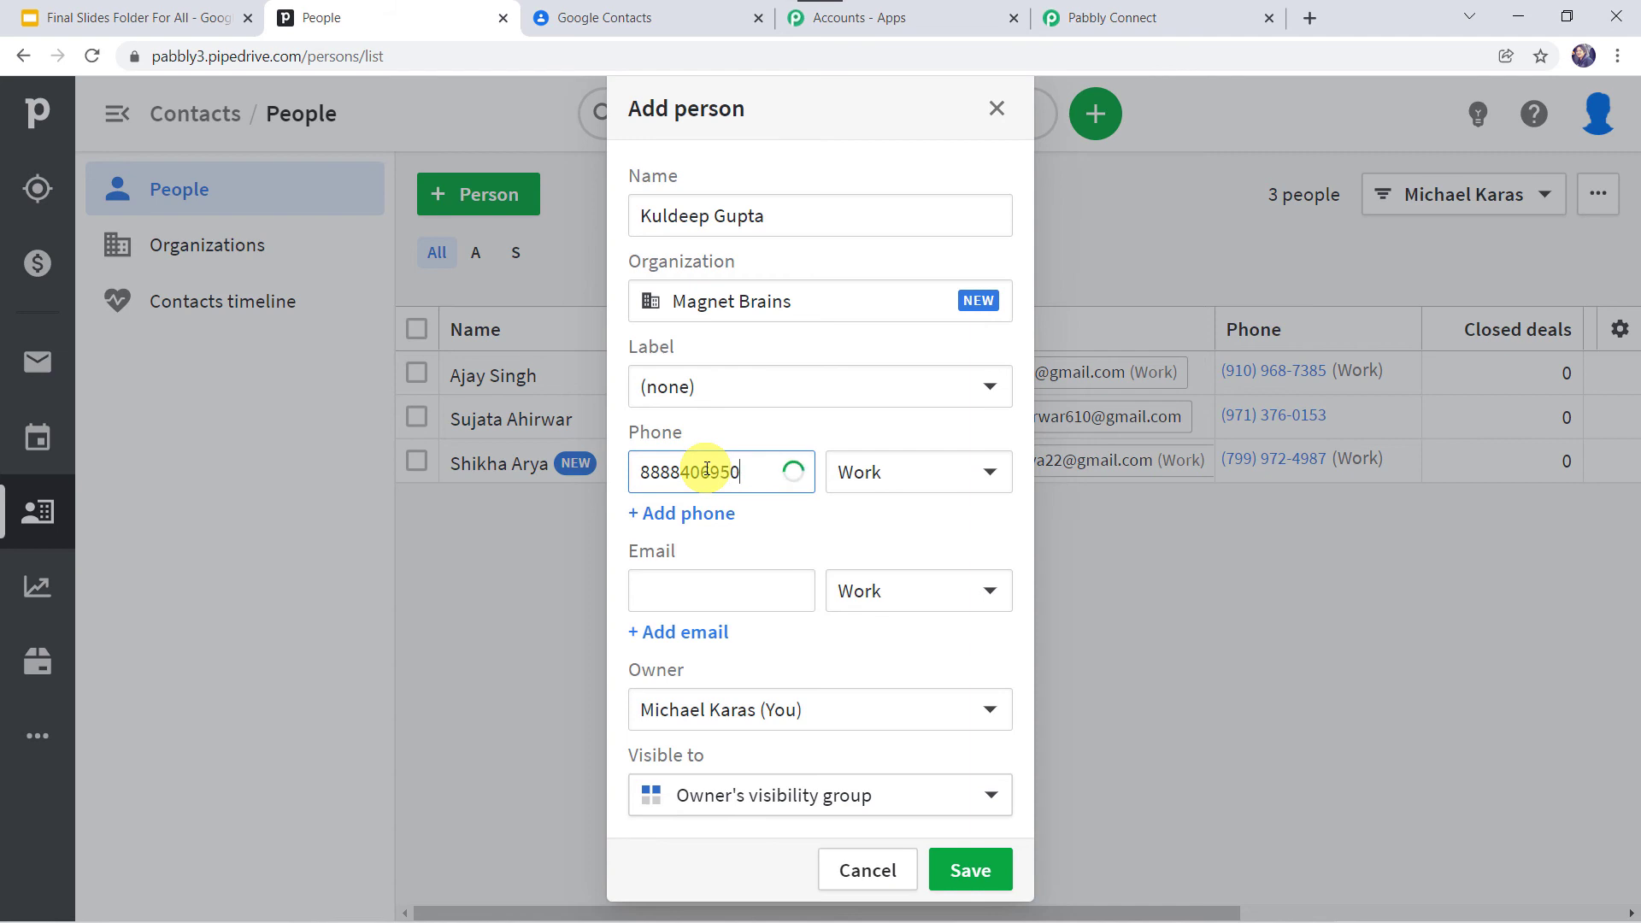
{"action": "left_click", "coordinate": [669, 588]}
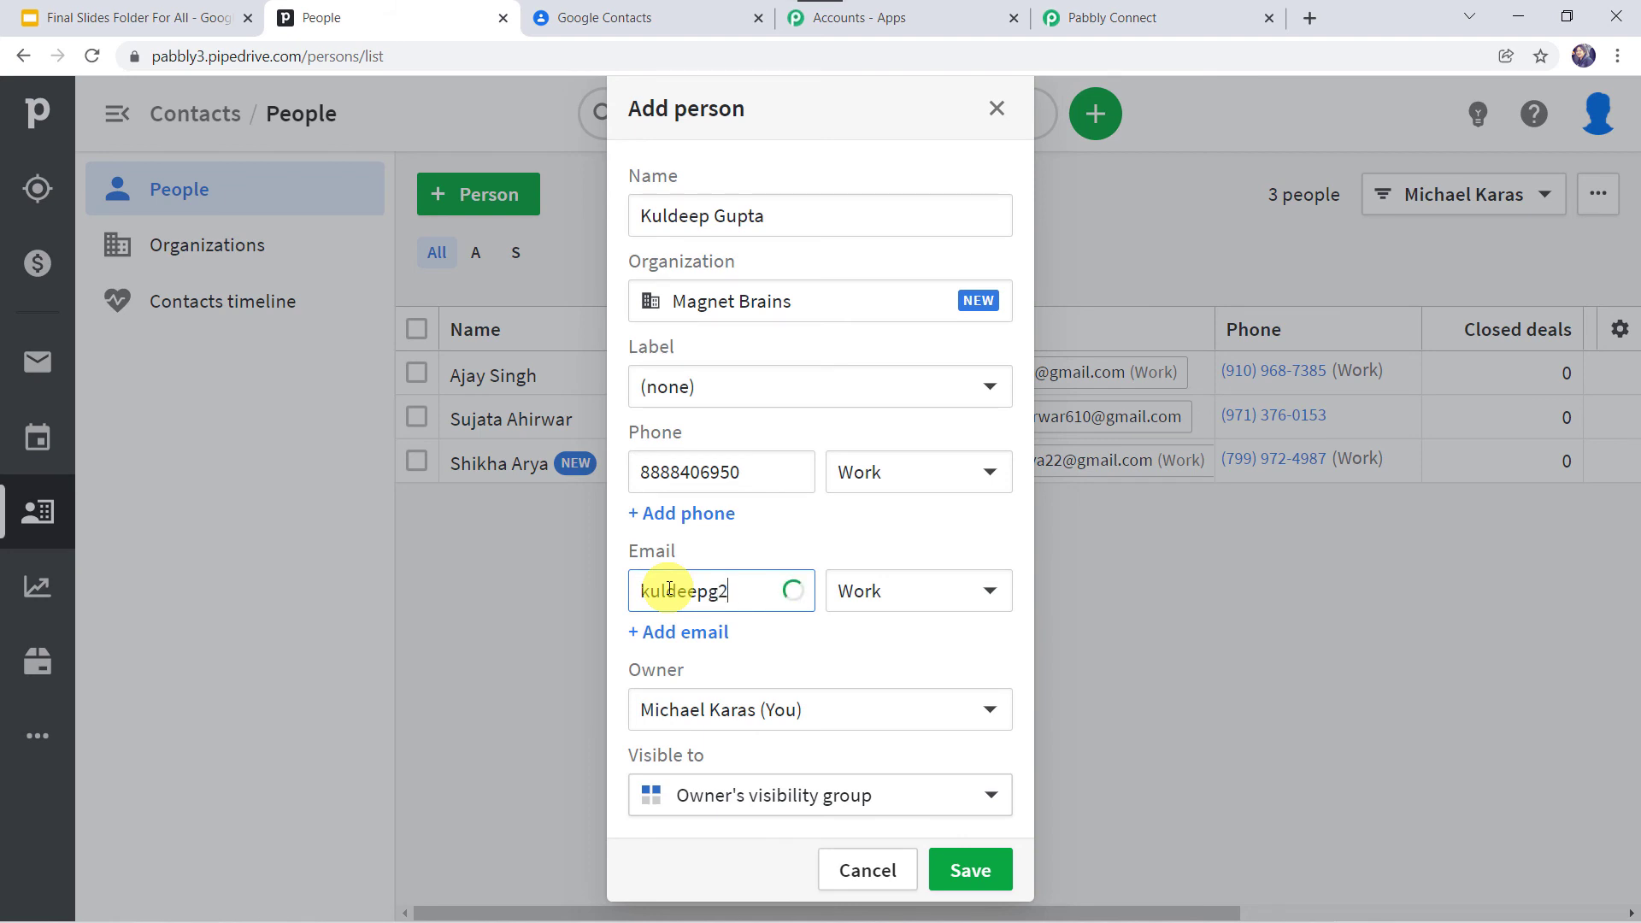
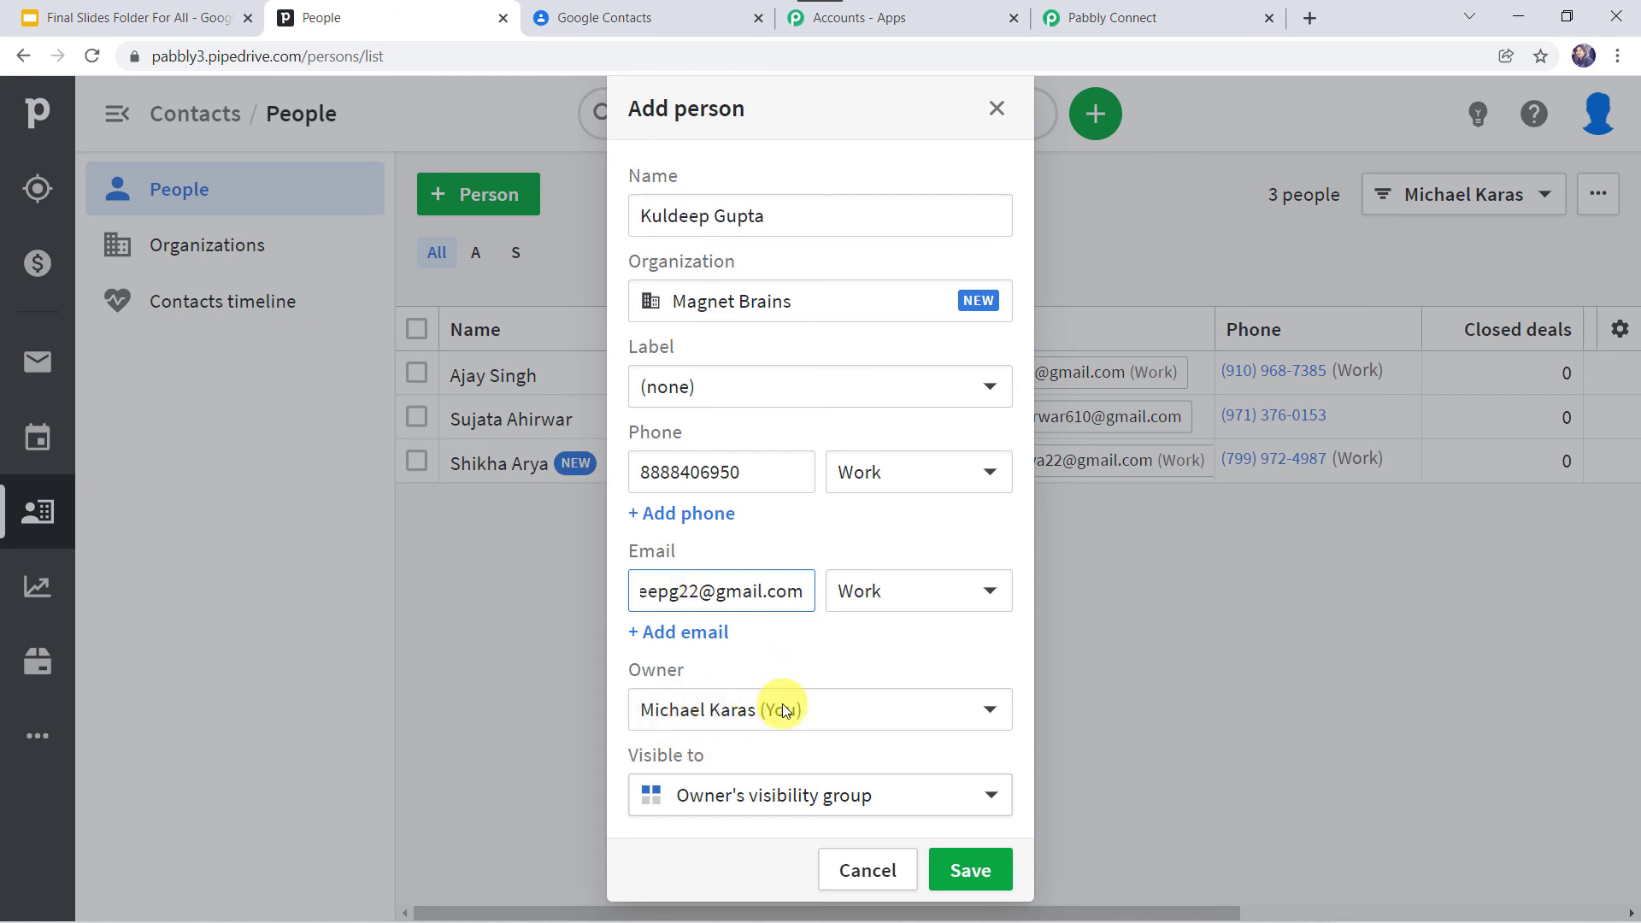
Step: Make the person visible to the entire company and save them
{"action": "left_click", "coordinate": [750, 798]}
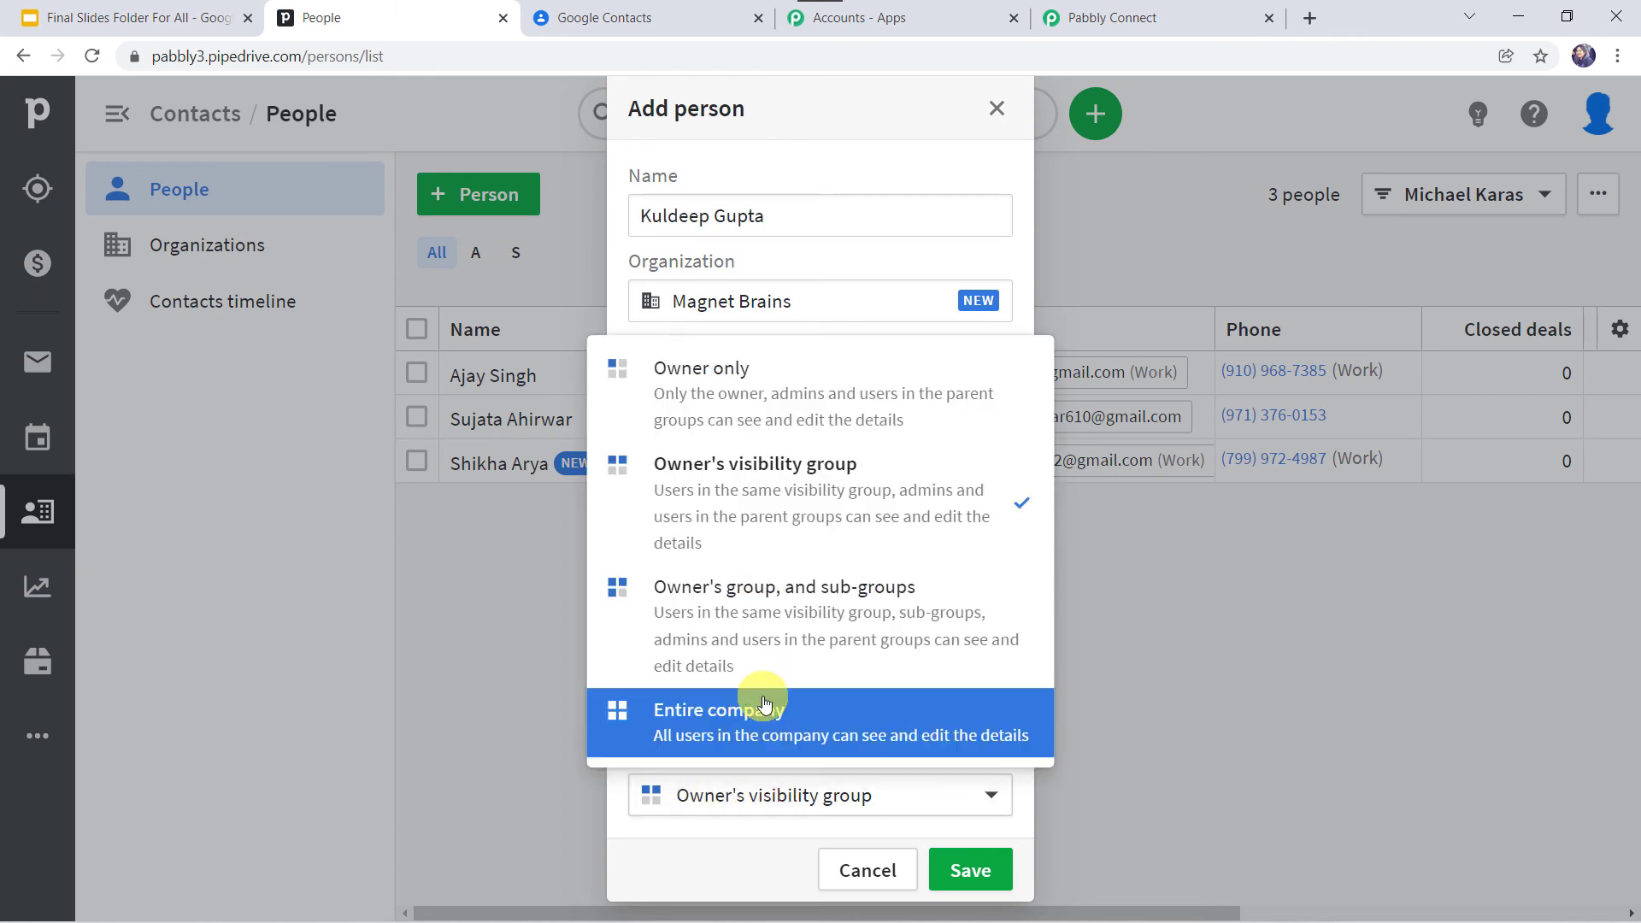
{"action": "left_click", "coordinate": [761, 704]}
{"action": "left_click", "coordinate": [970, 870]}
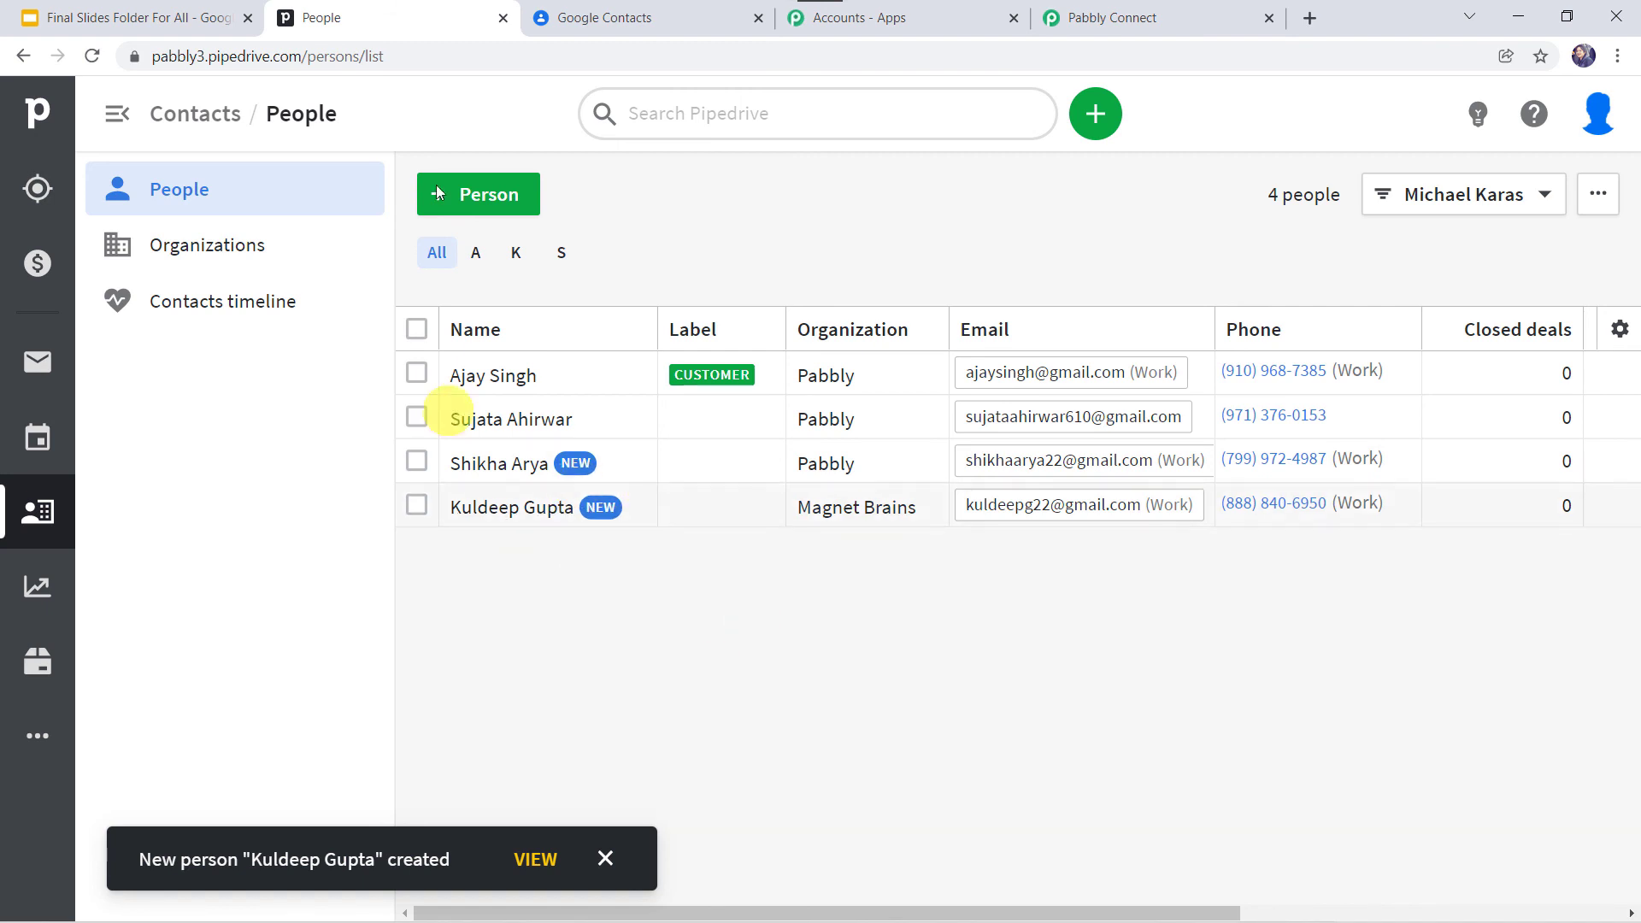
Step: Reload the Google Contacts list and open the new Magnet Brains contact
{"action": "left_click", "coordinate": [668, 11]}
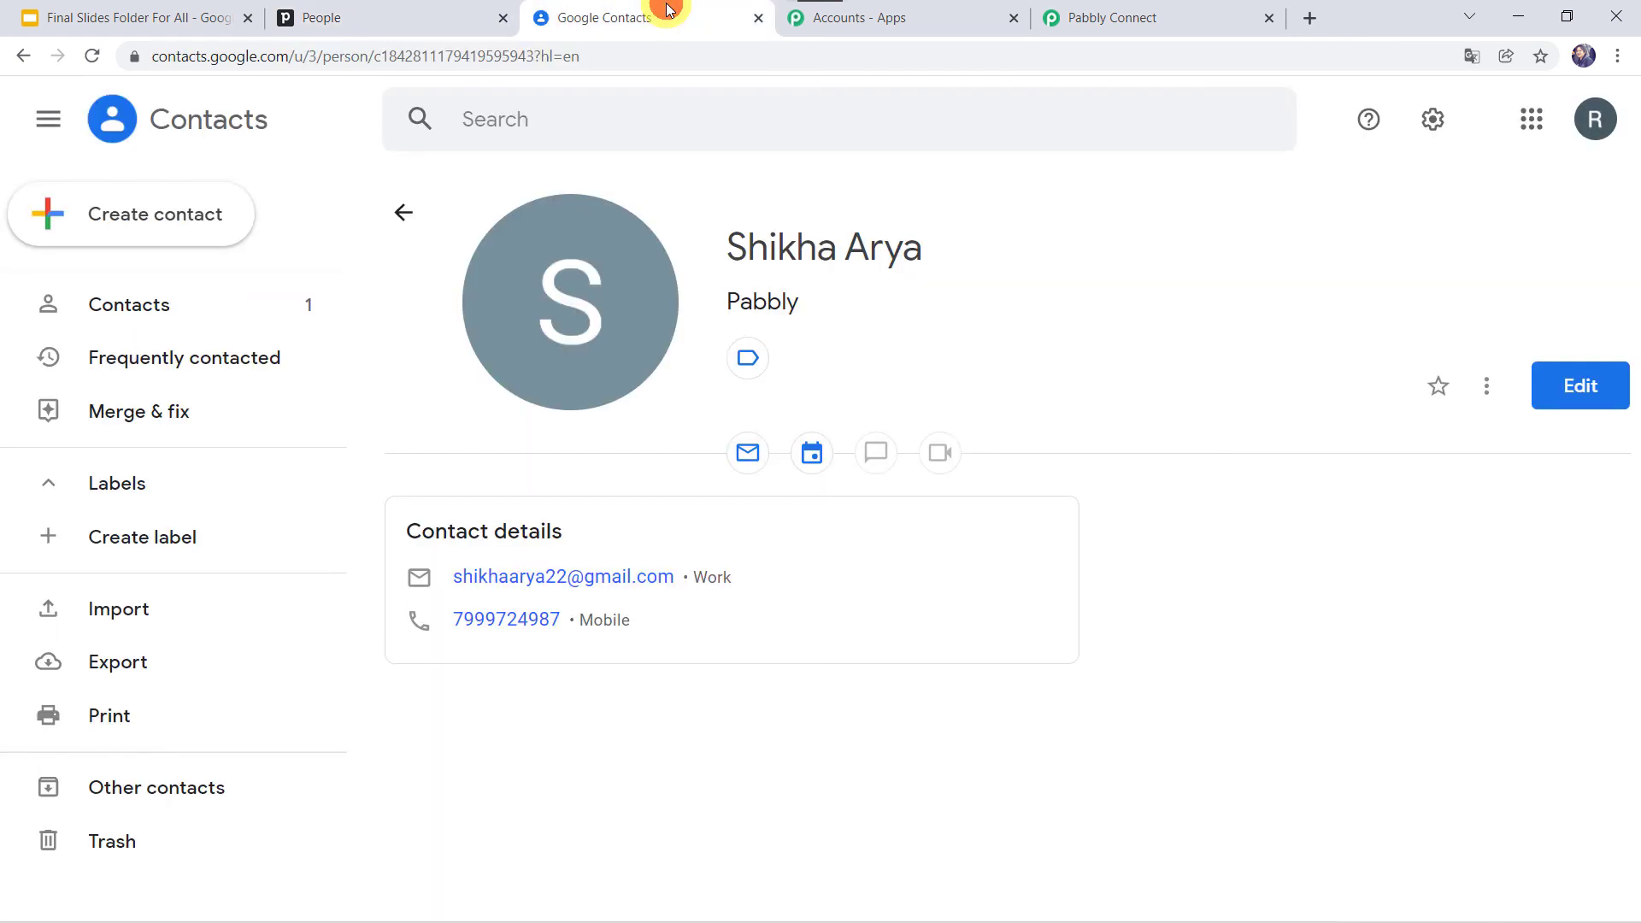
{"action": "left_click", "coordinate": [404, 211]}
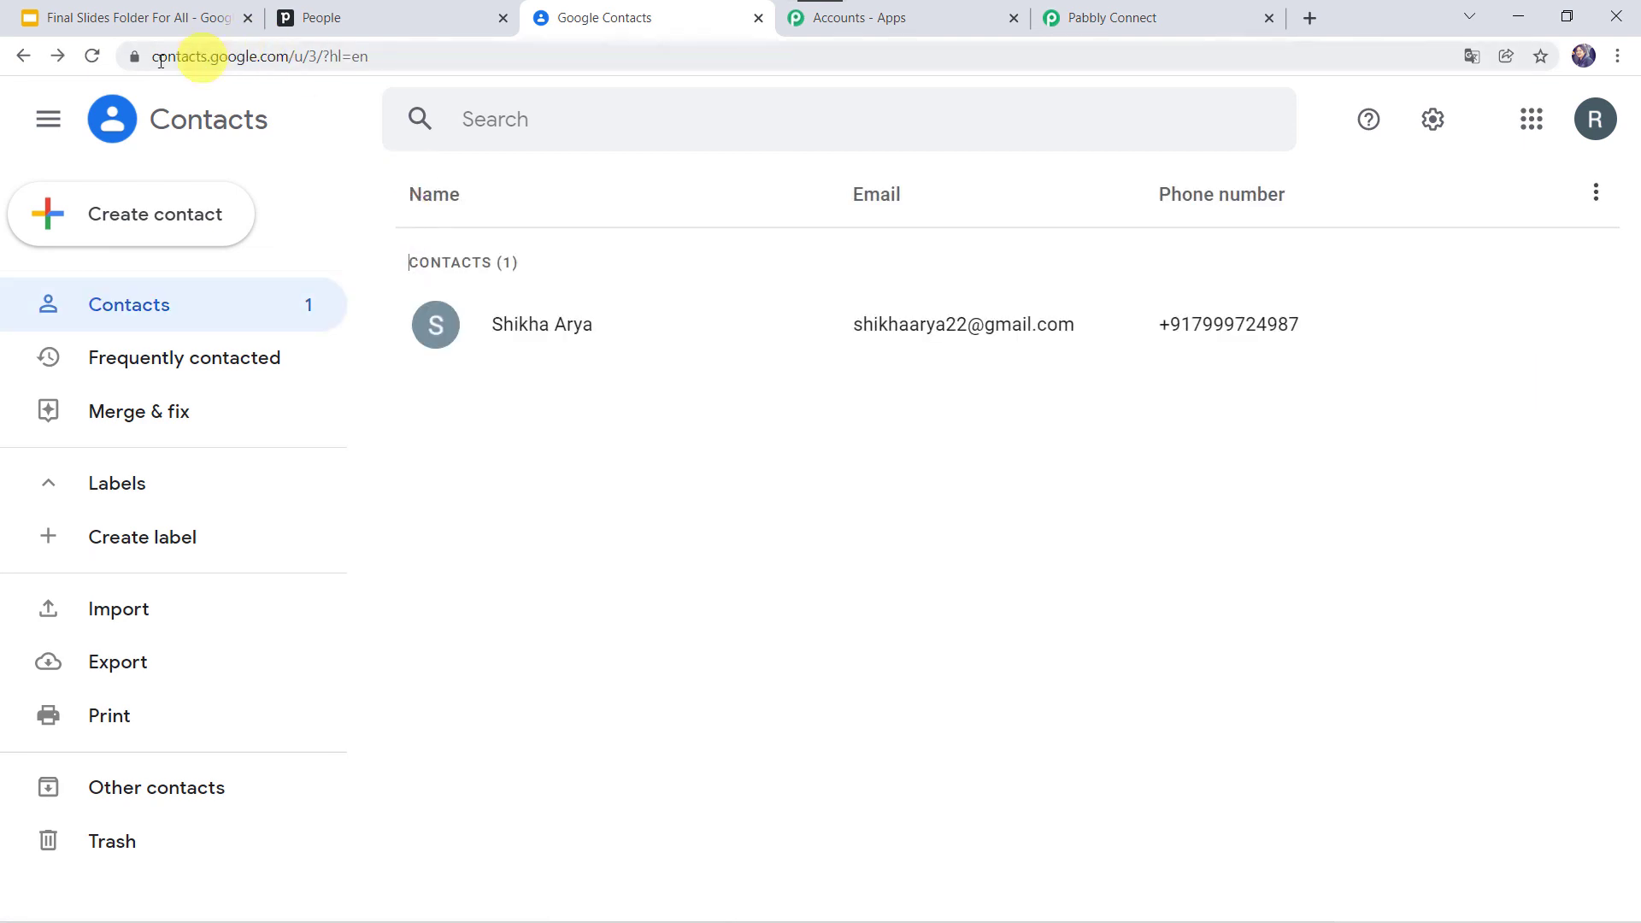
{"action": "left_click", "coordinate": [94, 56]}
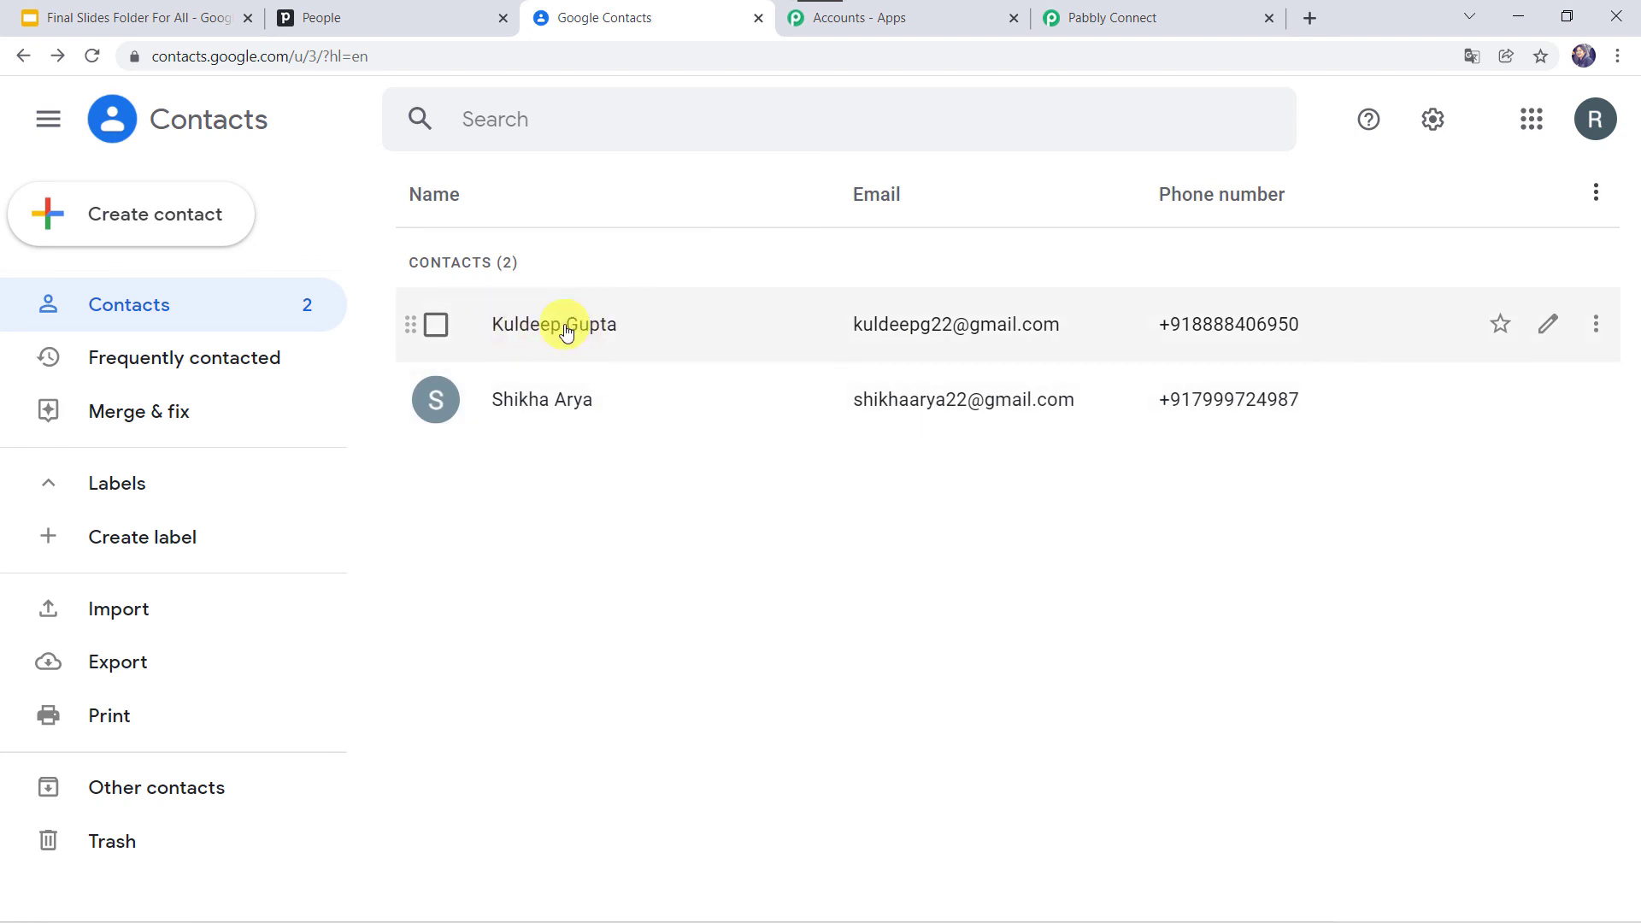
{"action": "left_click", "coordinate": [566, 332]}
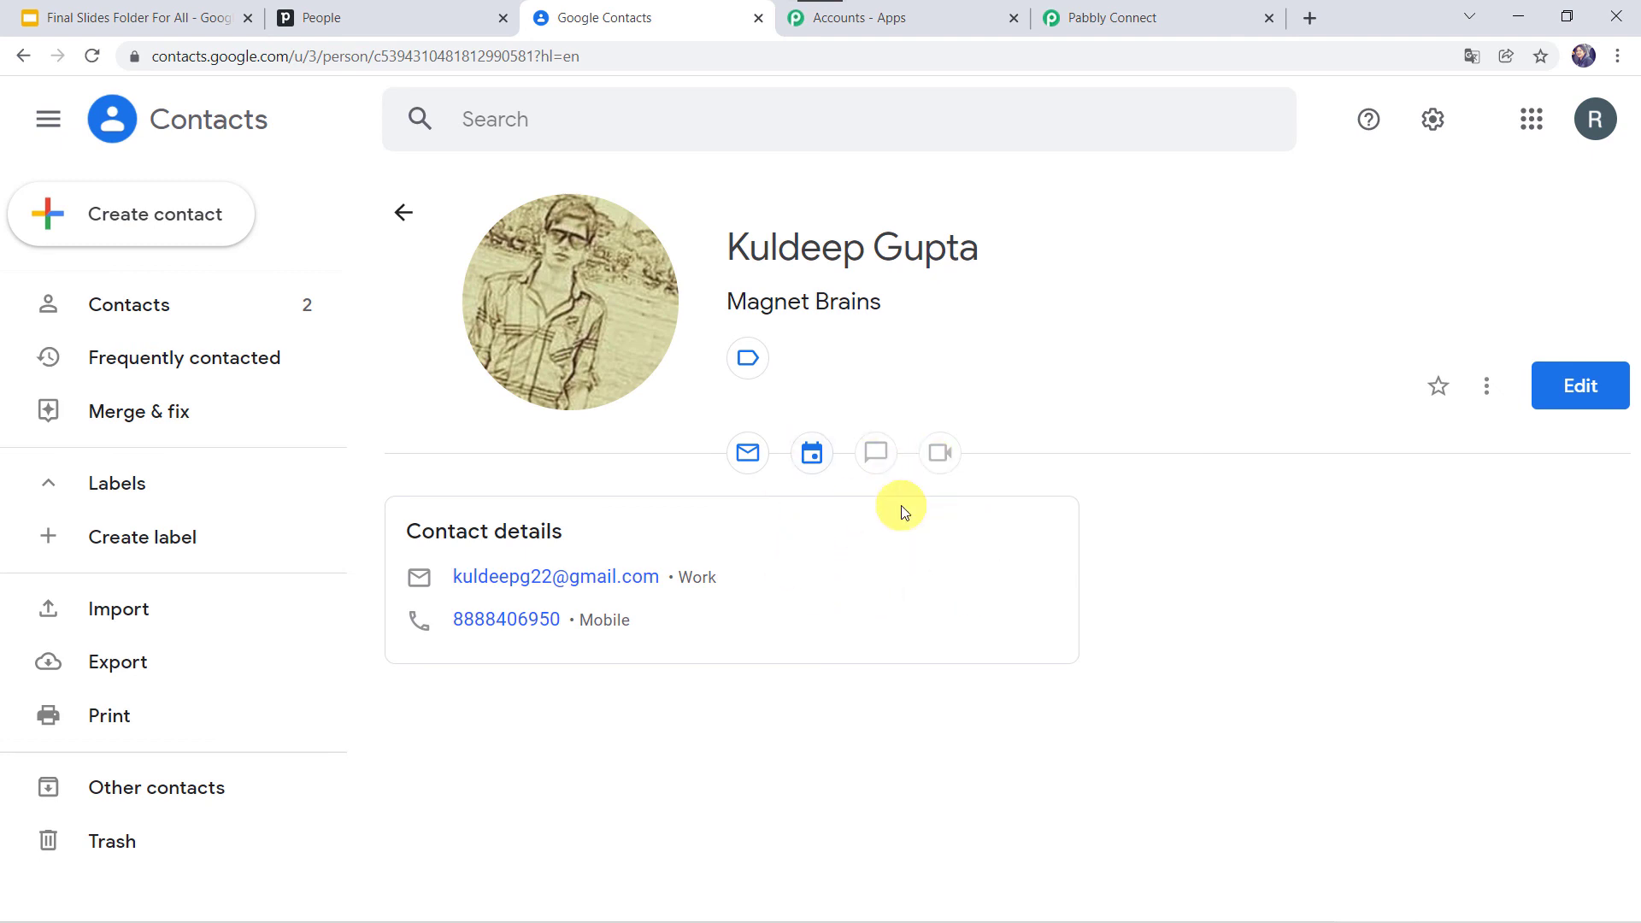
{"action": "left_click", "coordinate": [1141, 12]}
Step: Collapse the Google Contacts action and Pipedrive trigger steps to see the workflow overview
{"action": "scroll", "coordinate": [249, 458], "scroll_direction": "up", "scroll_amount": 8}
{"action": "scroll", "coordinate": [248, 458], "scroll_direction": "up", "scroll_amount": 20}
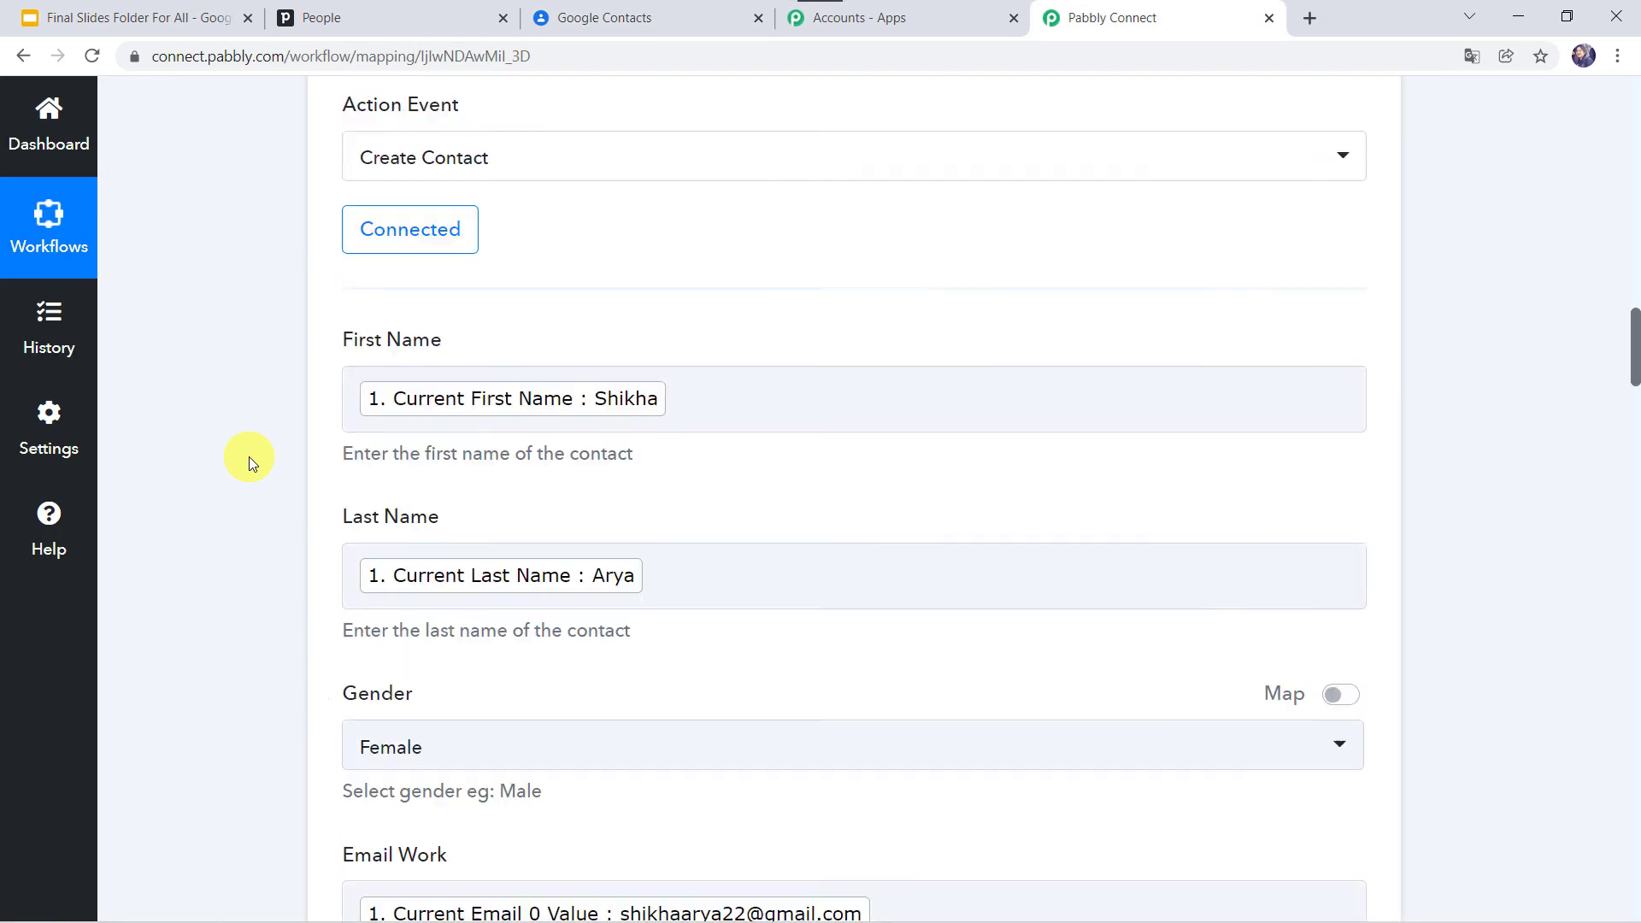
{"action": "scroll", "coordinate": [249, 458], "scroll_direction": "up", "scroll_amount": 10}
{"action": "left_click", "coordinate": [644, 617]}
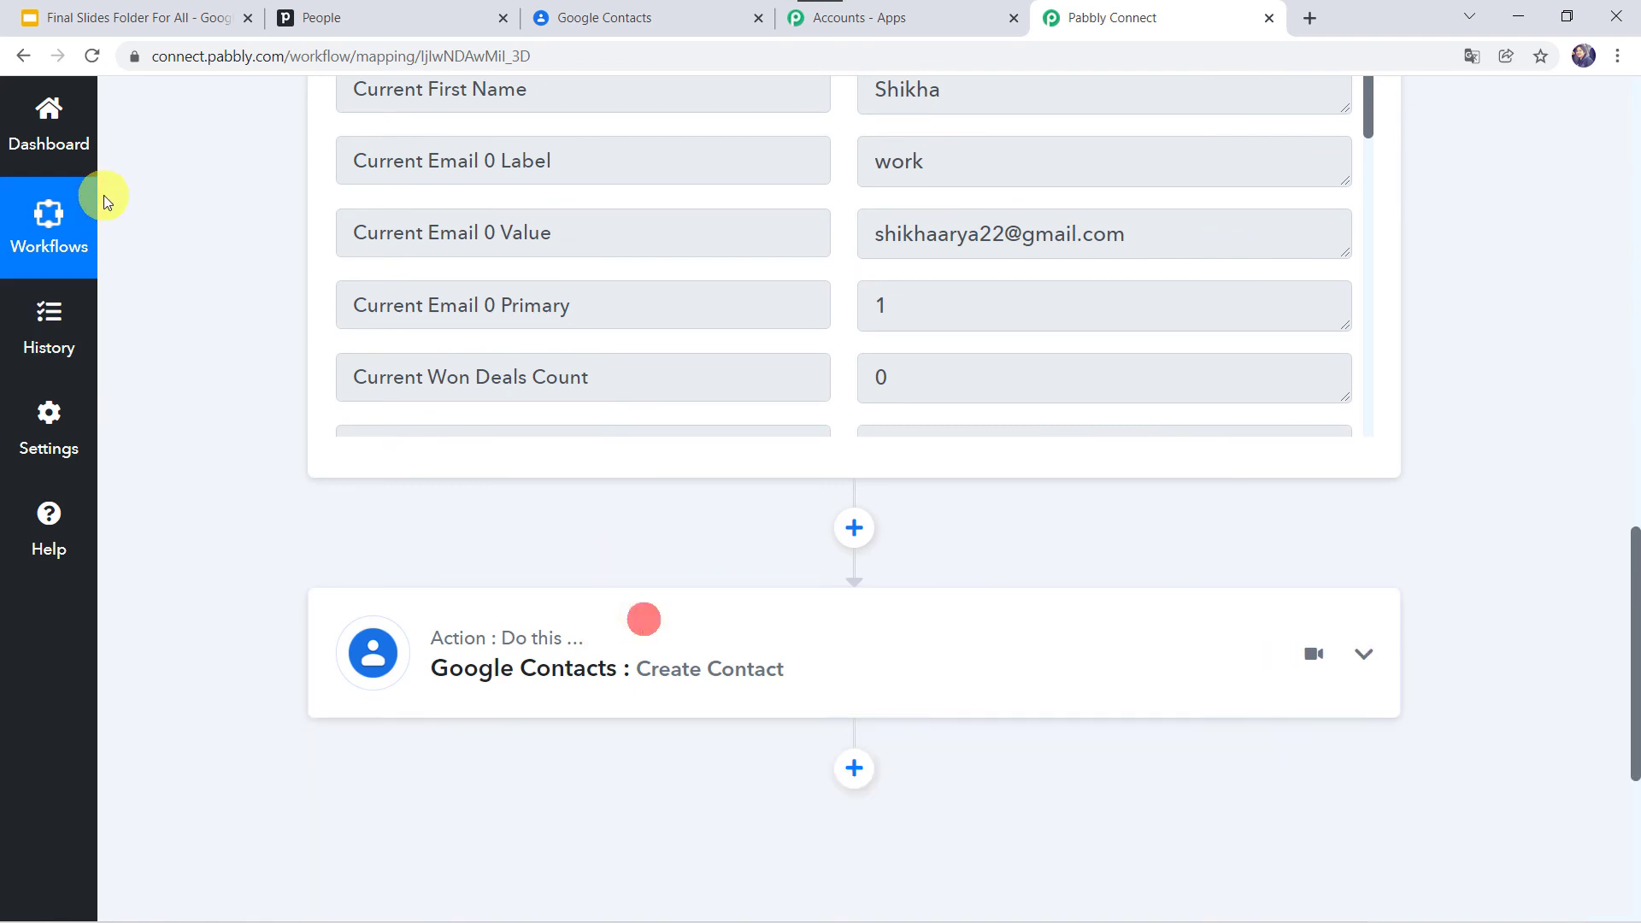
{"action": "scroll", "coordinate": [247, 238], "scroll_direction": "up", "scroll_amount": 10}
{"action": "left_click", "coordinate": [836, 480]}
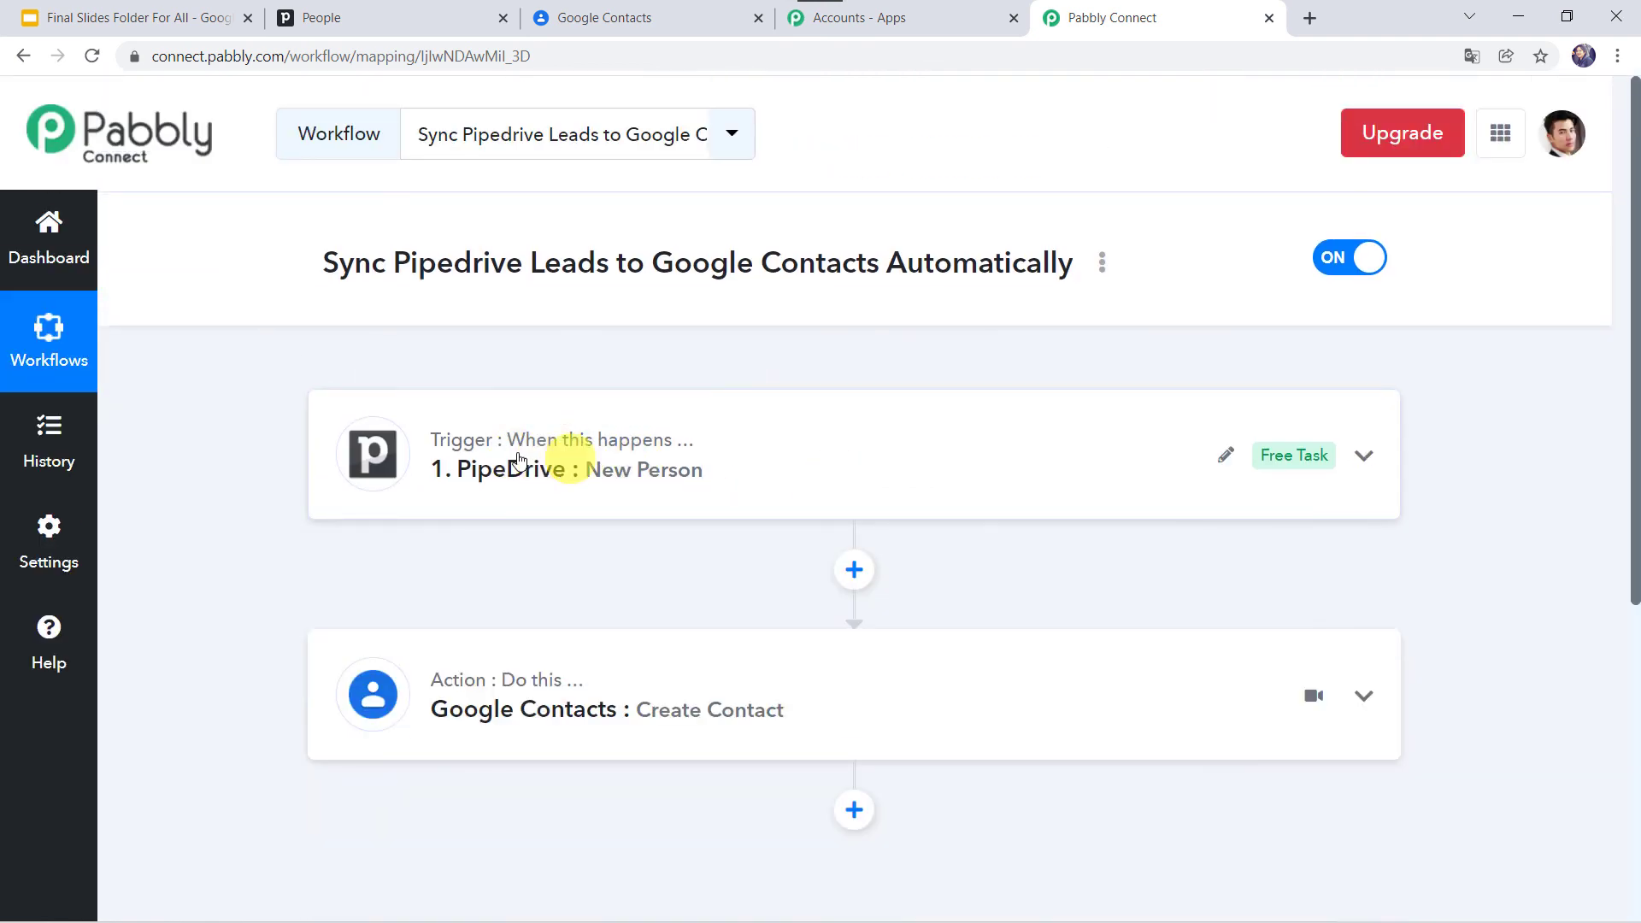